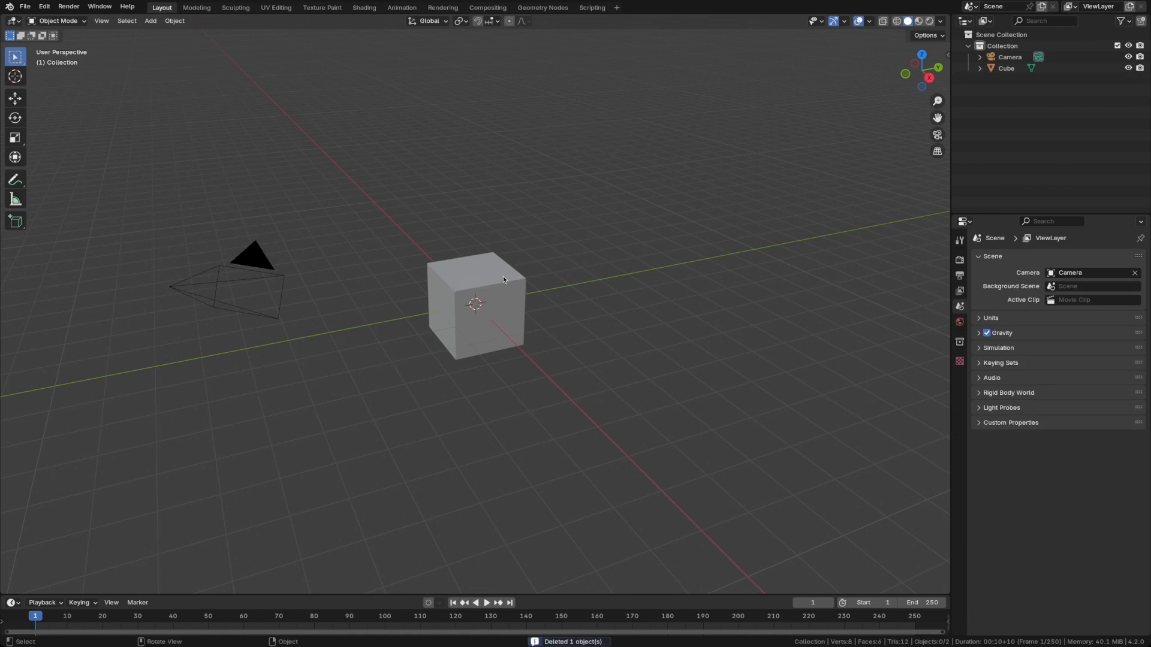
Create a new geometry node tree on the cube in the Geometry Nodes workspace
left_click(502, 278)
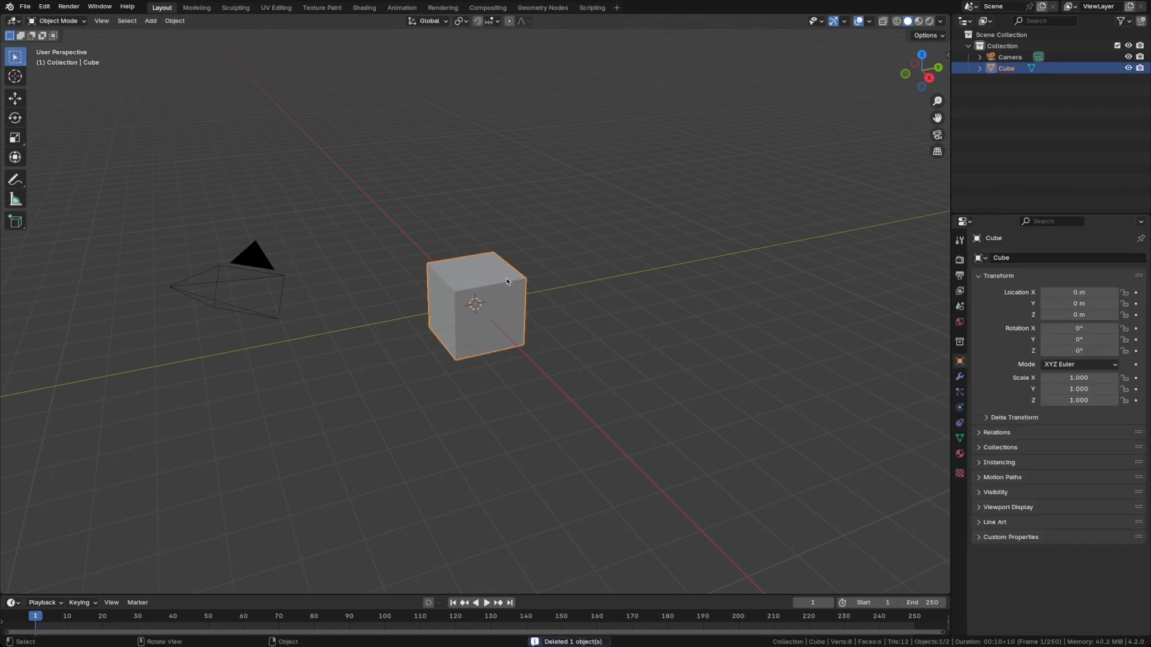
left_click(544, 8)
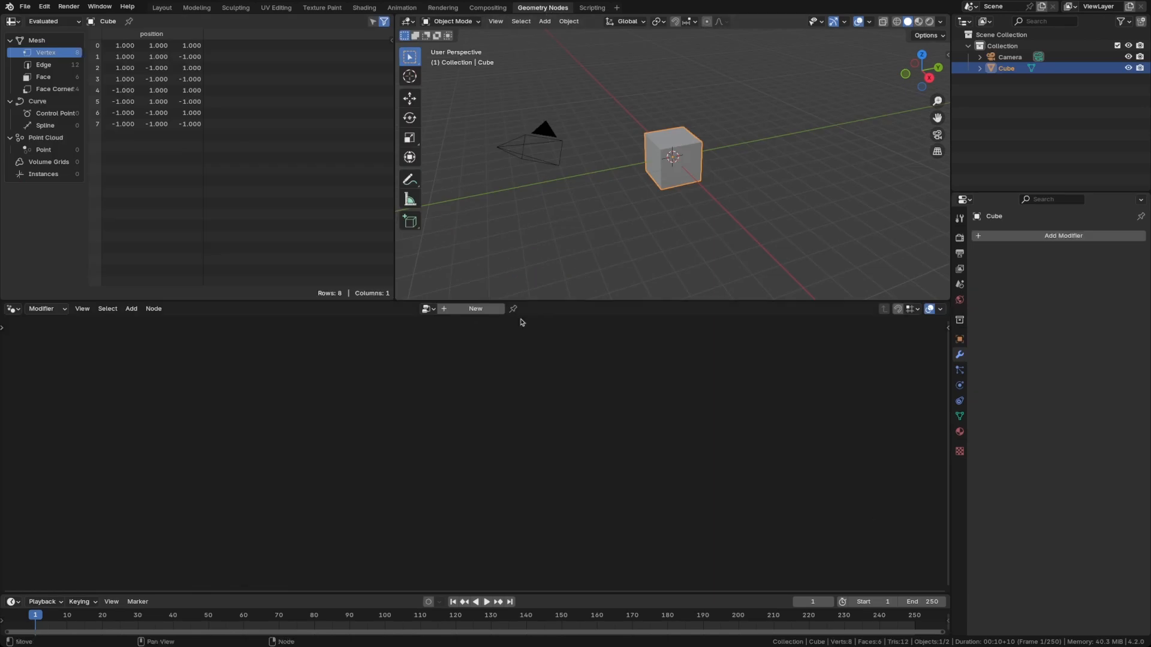
left_click(470, 313)
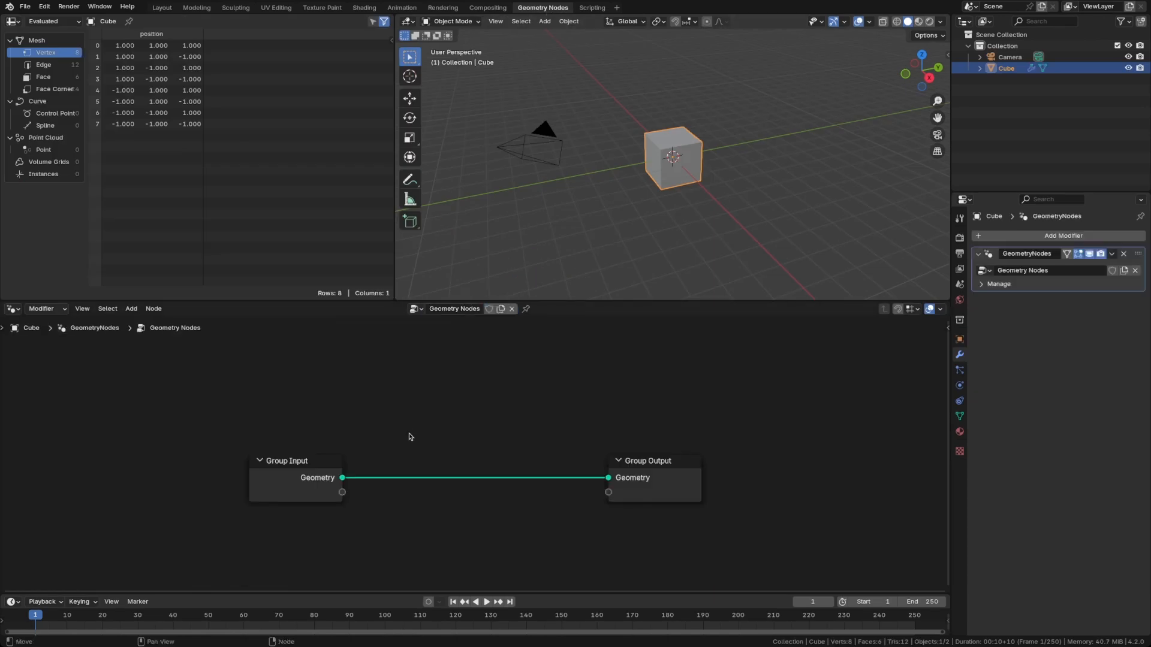
Delete the Group Input node from the node tree, leaving only the Group Output
scroll(434, 447, "down", 3)
middle_click_drag(434, 447, 519, 430)
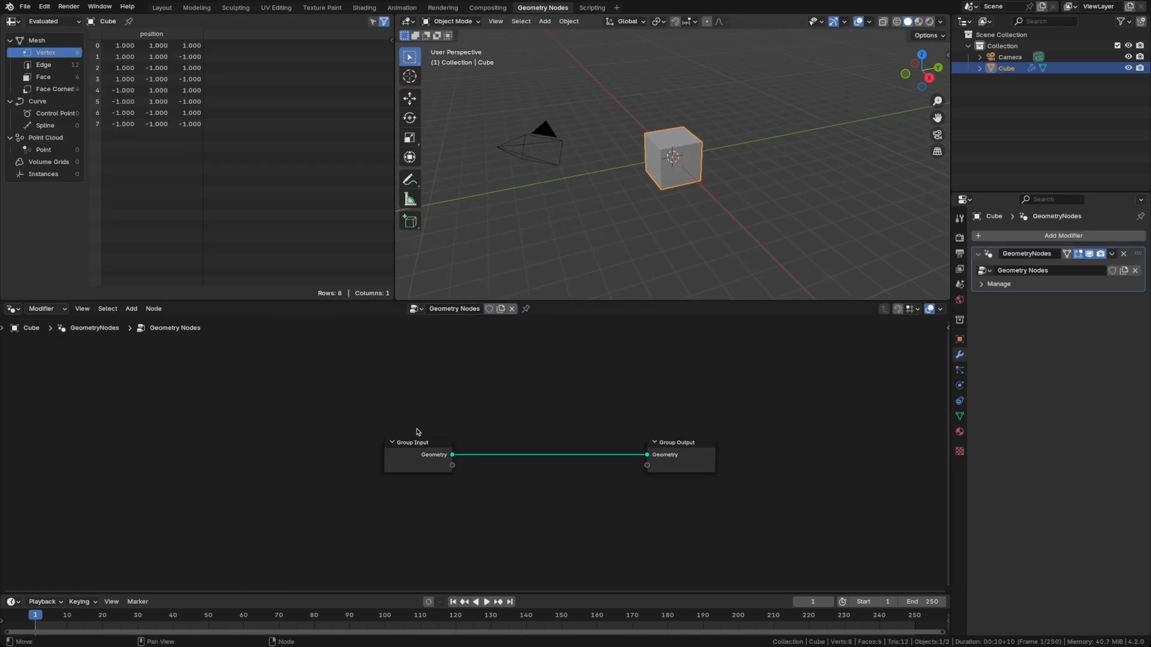
left_click(418, 461)
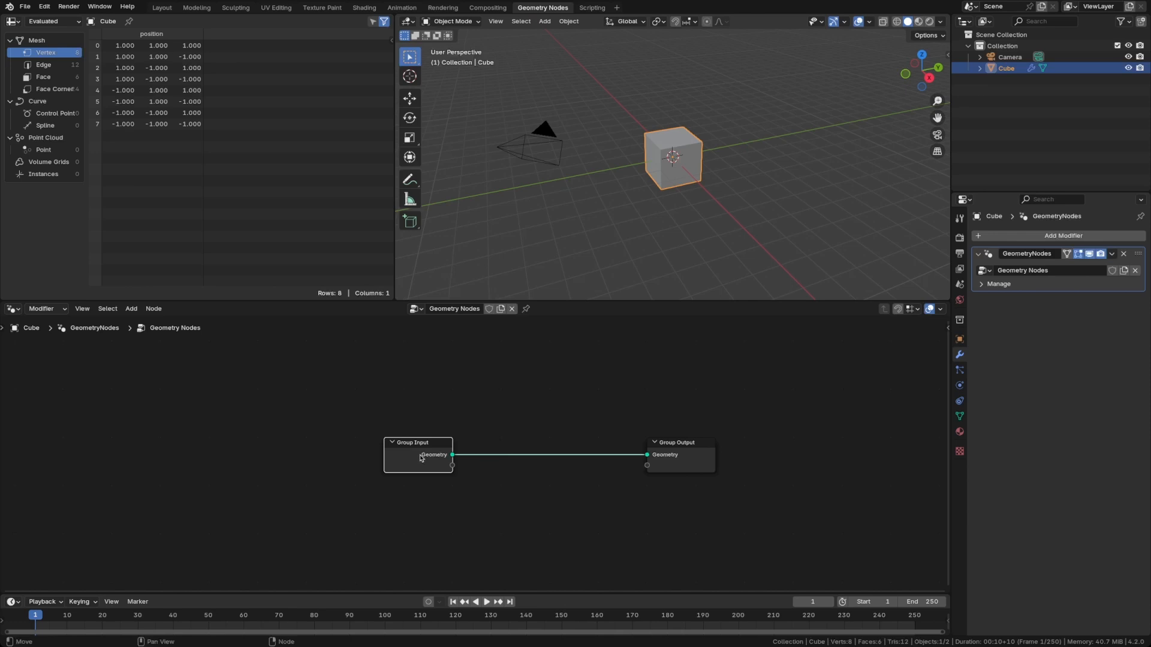
mouse_move(422, 458)
key("x")
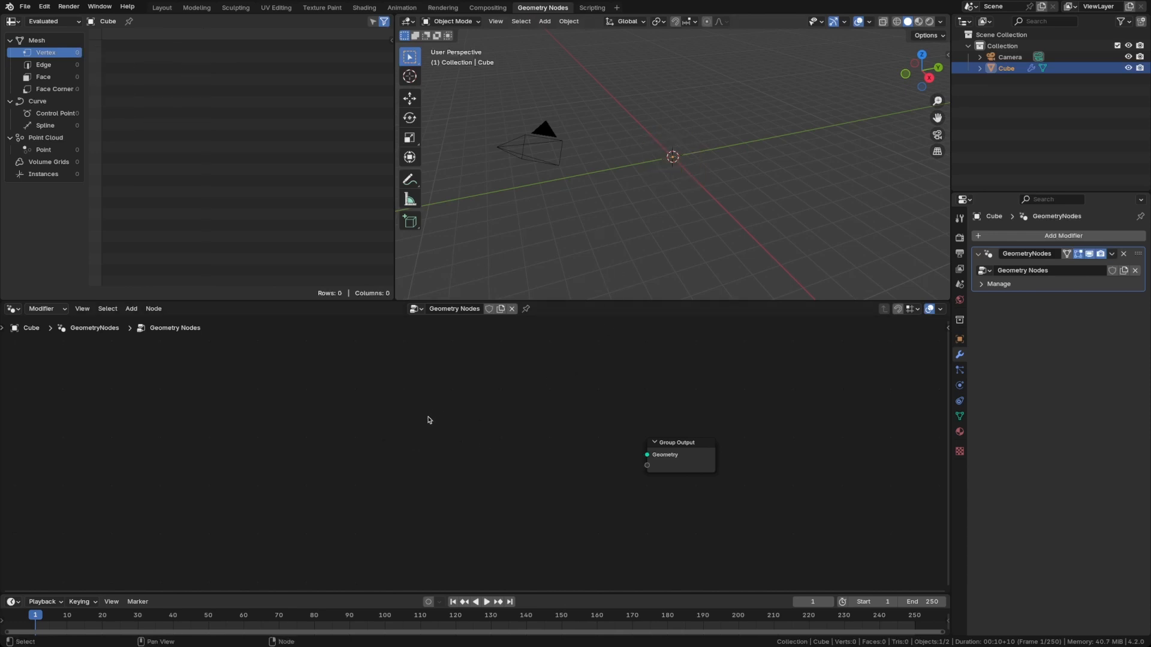
Add a String to Curves node and connect its Curve Instances to the Group Output's Geometry
middle_click_drag(371, 434, 464, 436)
scroll(331, 446, "up", 3)
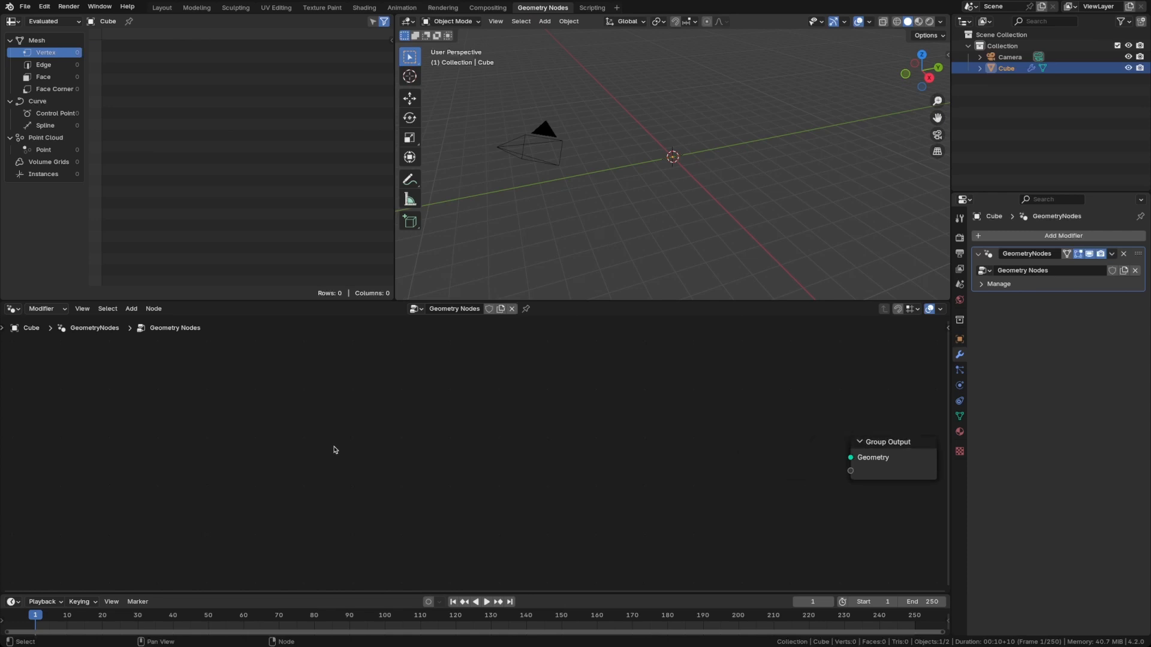
middle_click_drag(350, 447, 310, 443)
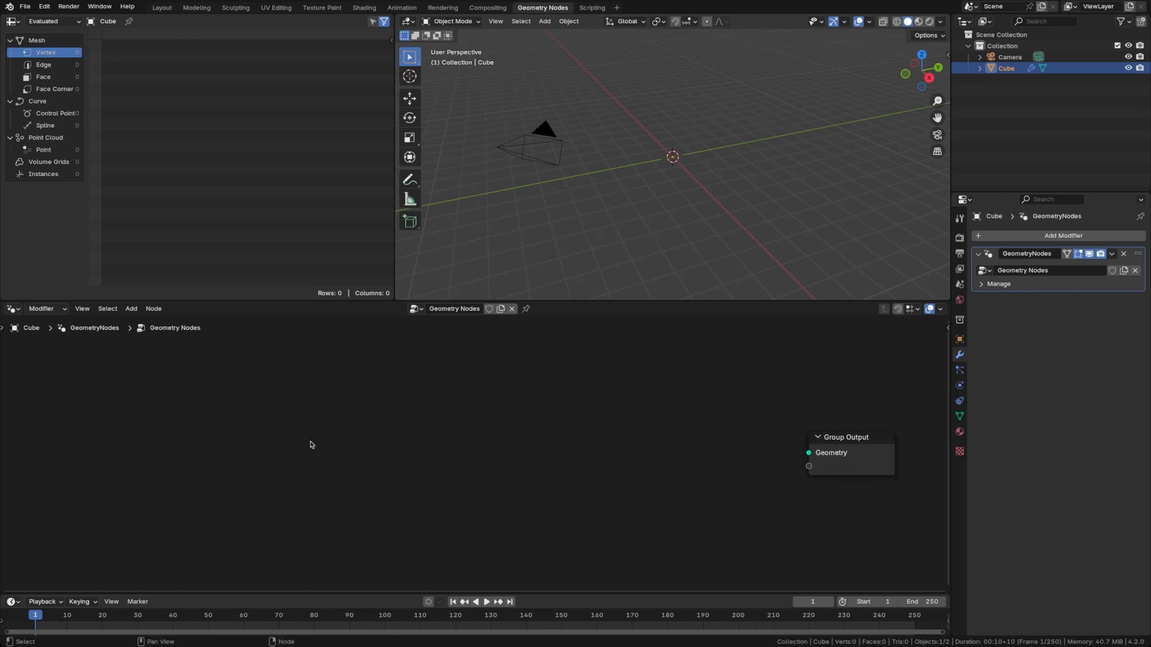
key("shift+a")
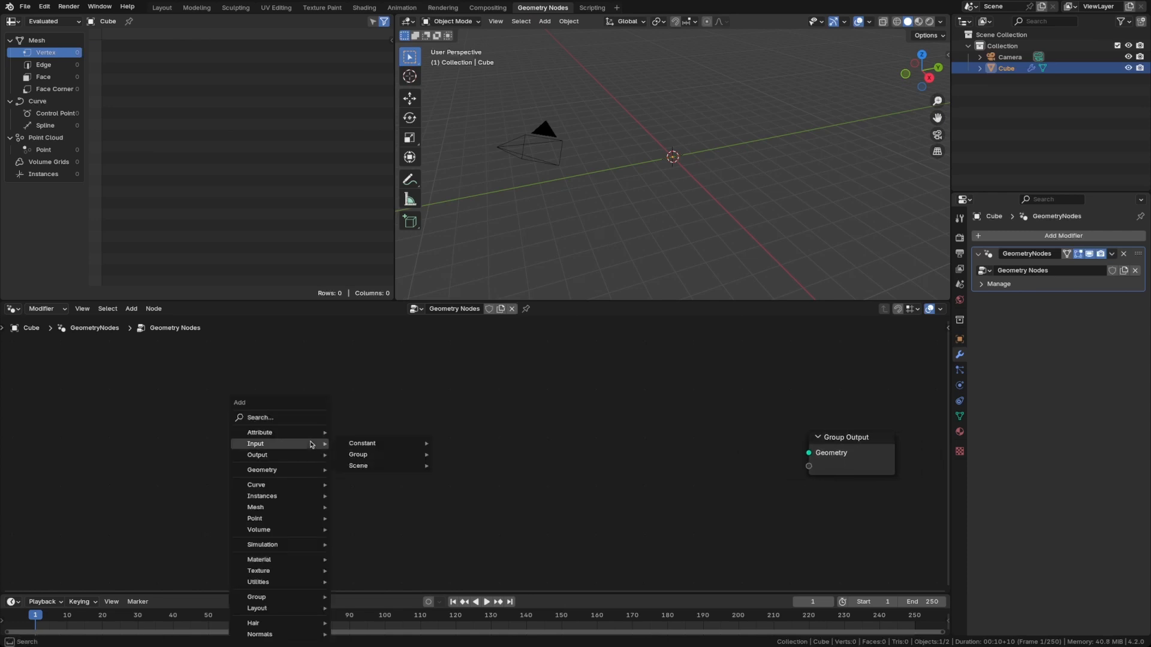
type("string to curves")
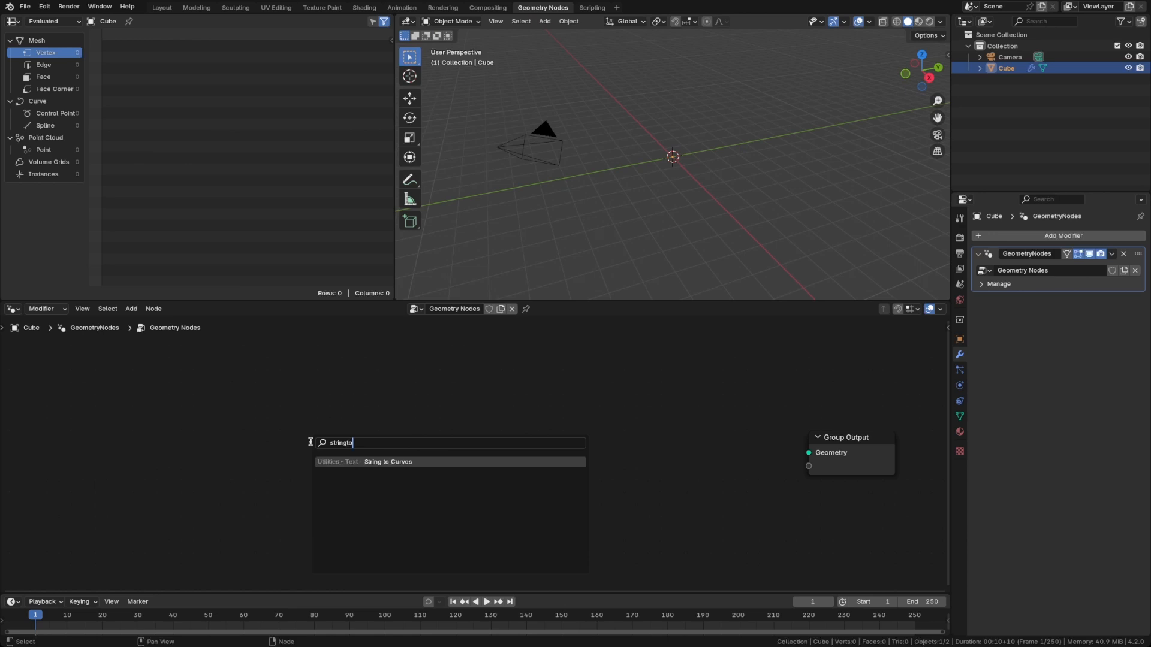
key("Return")
left_click(279, 356)
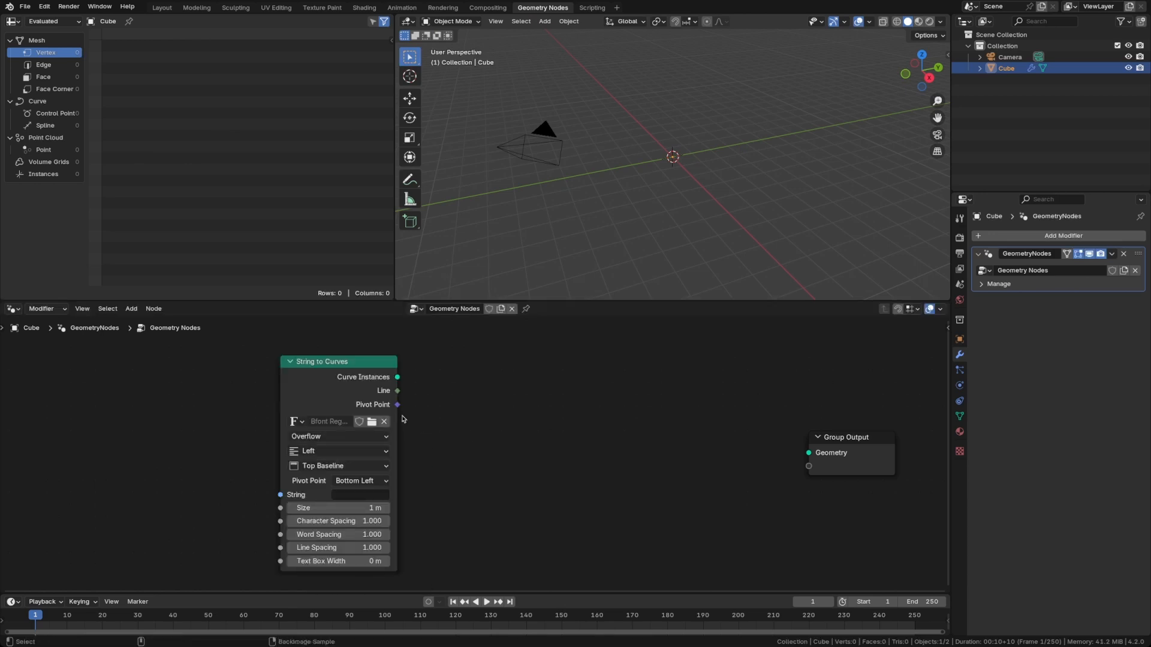
left_click(370, 395, "alt+shift")
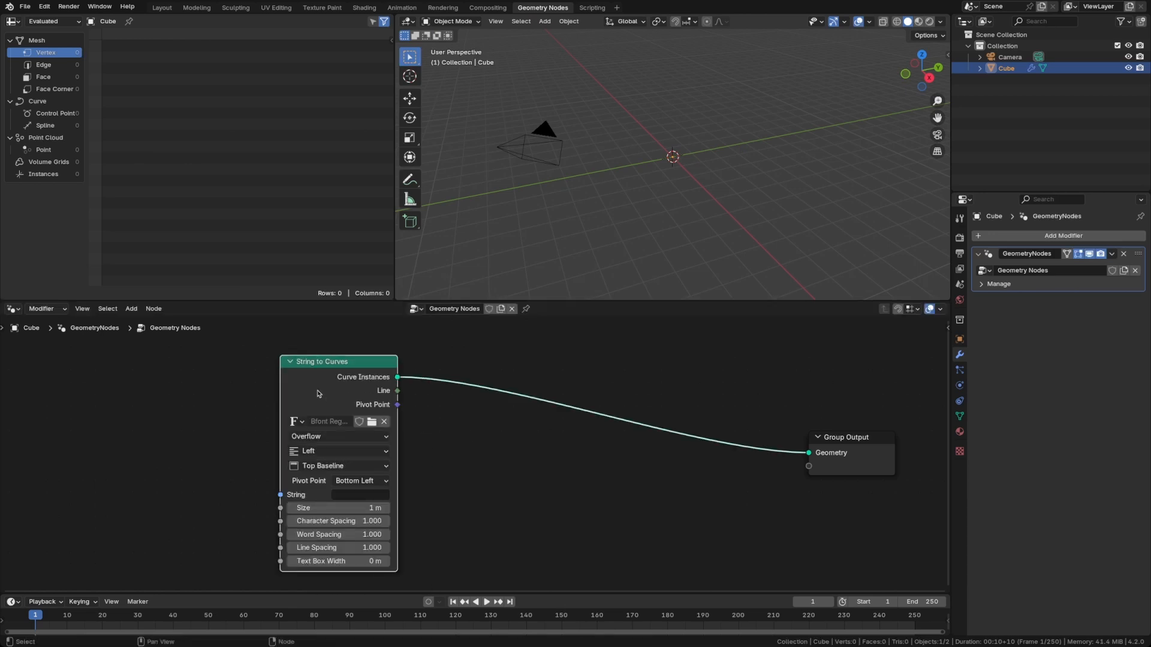
Set the String of the String to Curves node to "Wake up, Geo..."
middle_click_drag(642, 216, 707, 228)
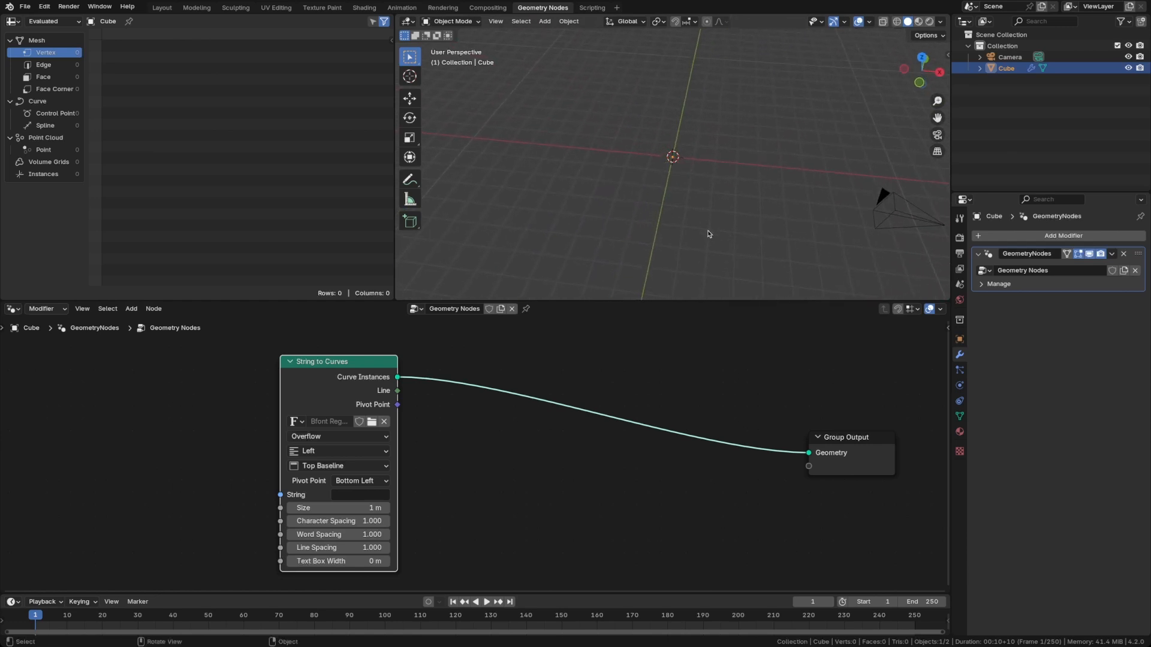
left_click(350, 499)
type("Wake up, Geo...")
key("Return")
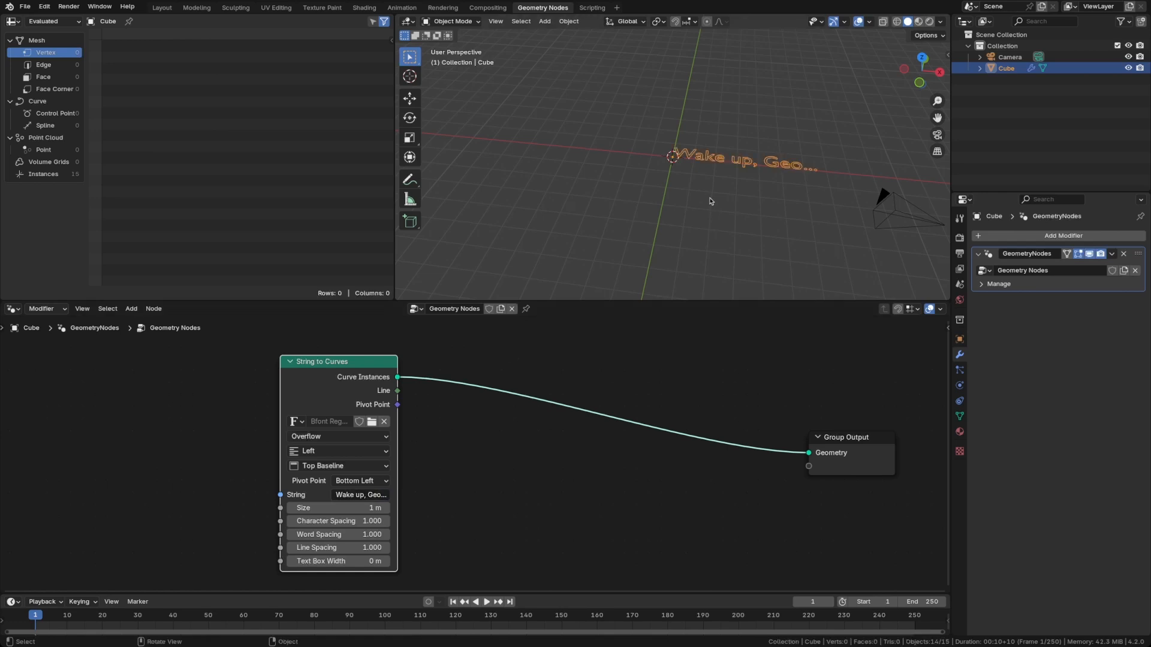
Insert a Fill Curve node between String to Curves and Group Output and set it to N-gons
middle_click_drag(711, 201, 904, 198)
key("grave")
left_click(732, 144)
scroll(763, 146, "up", 6)
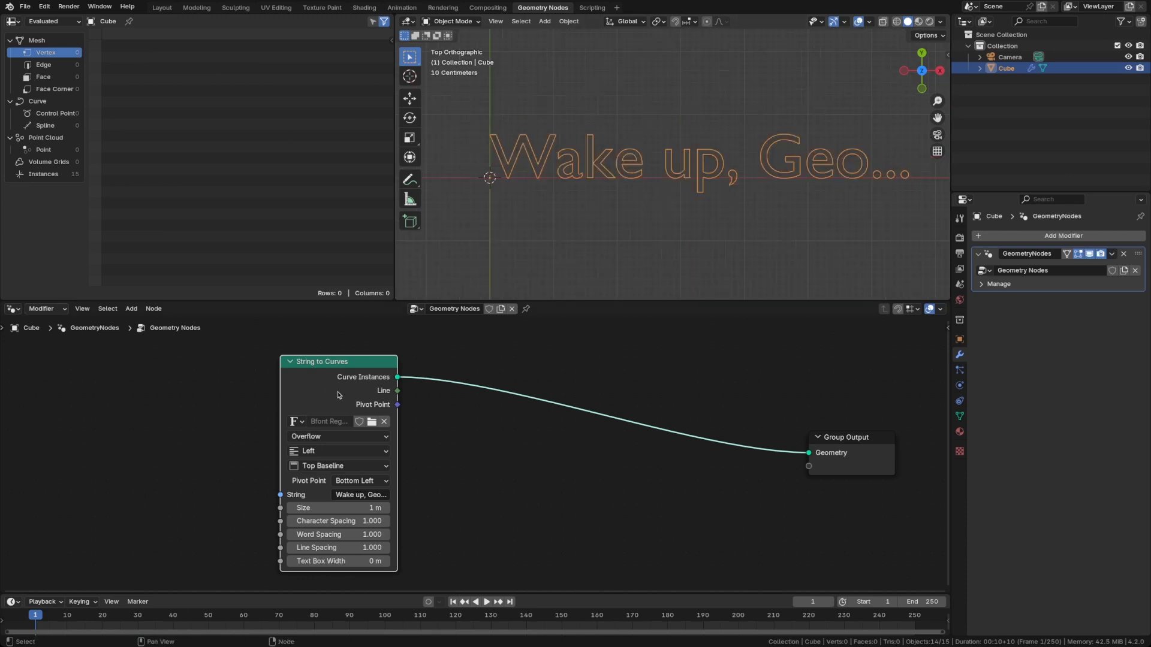
left_click_drag(337, 393, 301, 391)
left_click(402, 432)
key("shift+a")
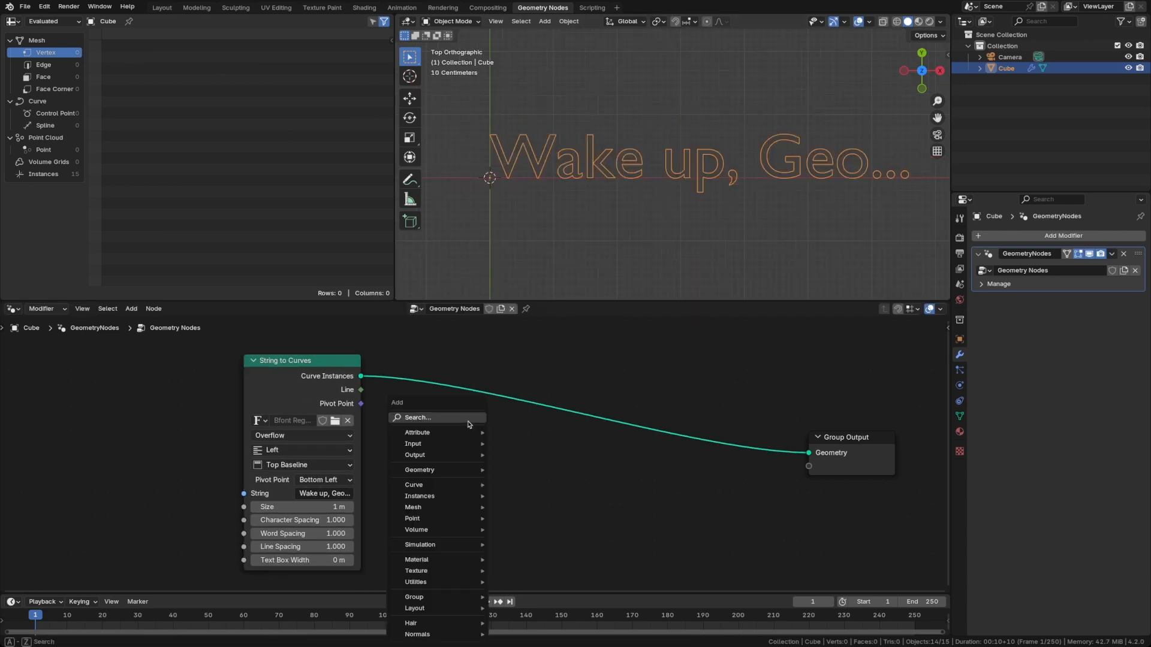
type("fill")
key("Return")
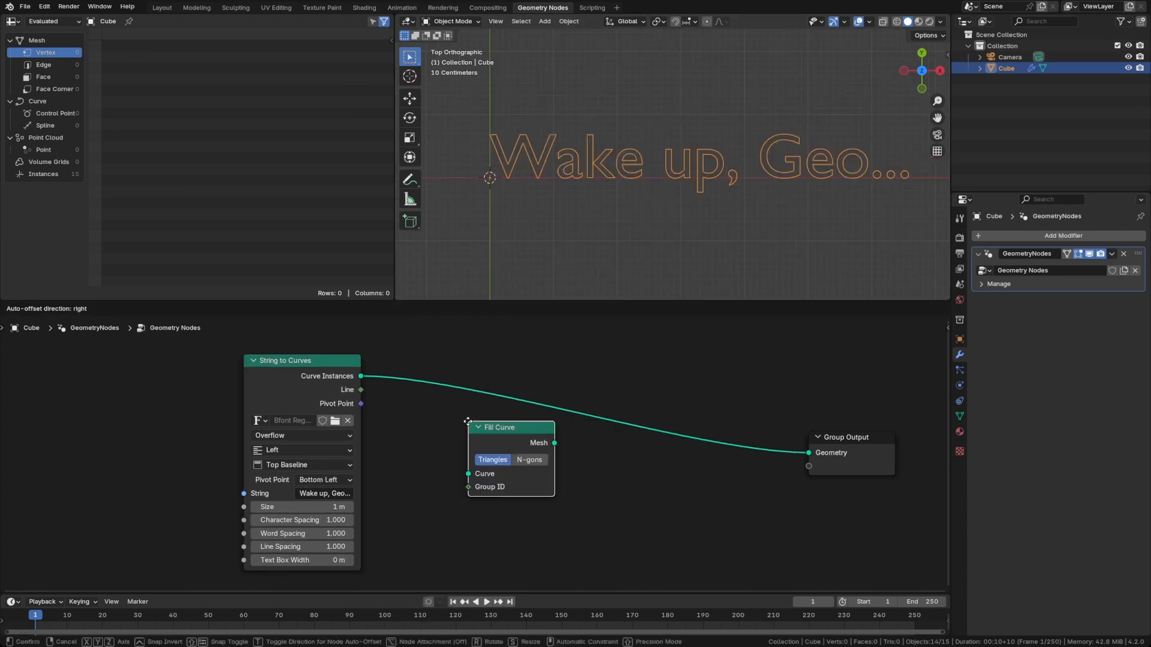
left_click(418, 361)
left_click(481, 405)
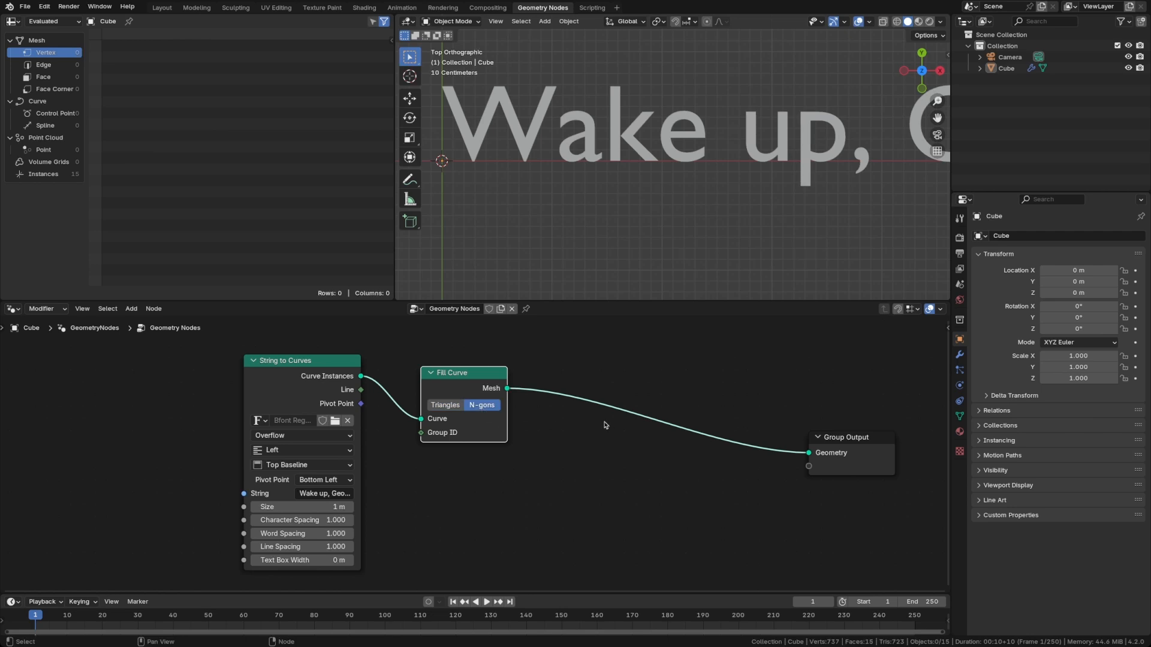
Add a Group Input node connected to the String socket of the String to Curves node
scroll(596, 398, "down", 2)
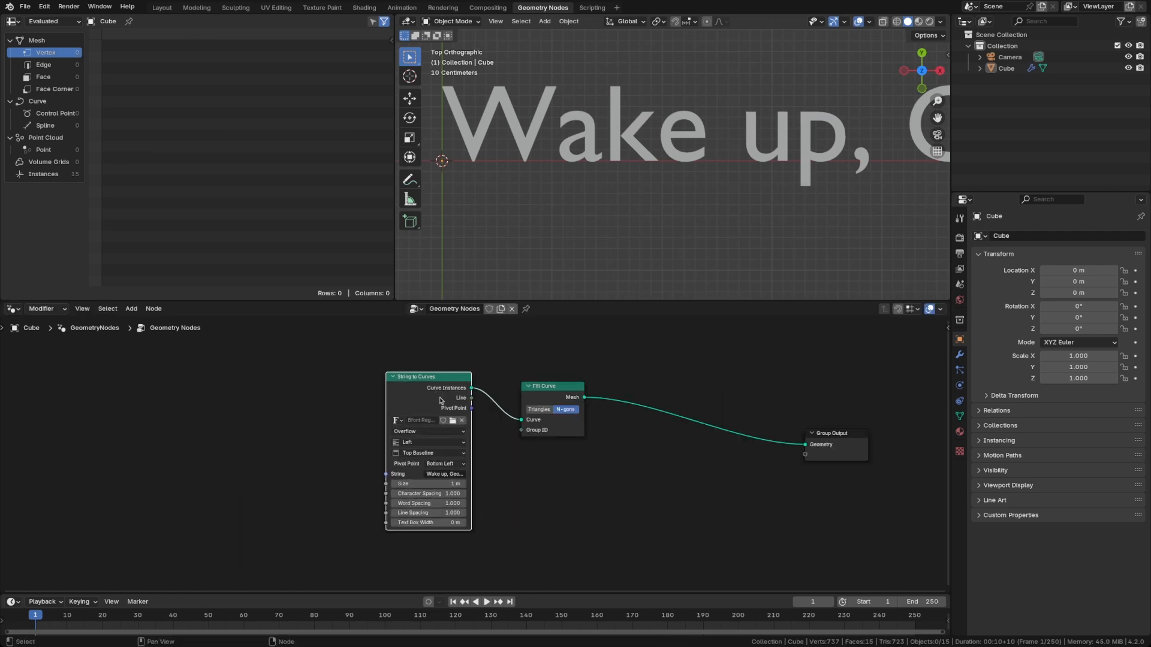
scroll(387, 476, "up", 2)
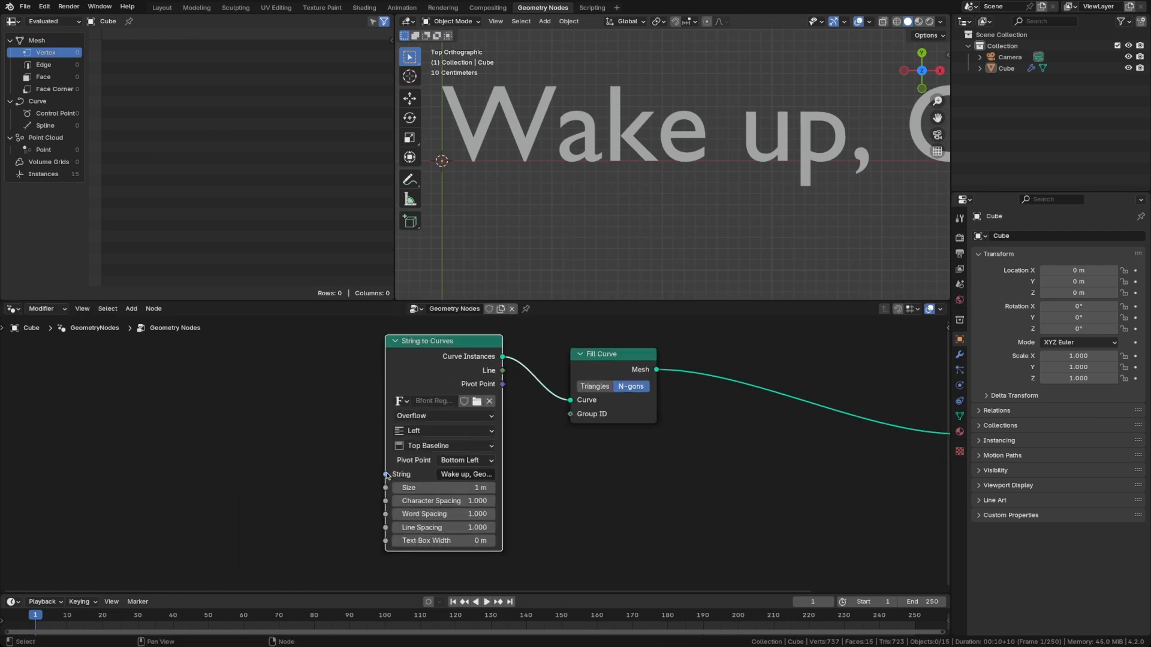
left_click_drag(386, 475, 314, 475)
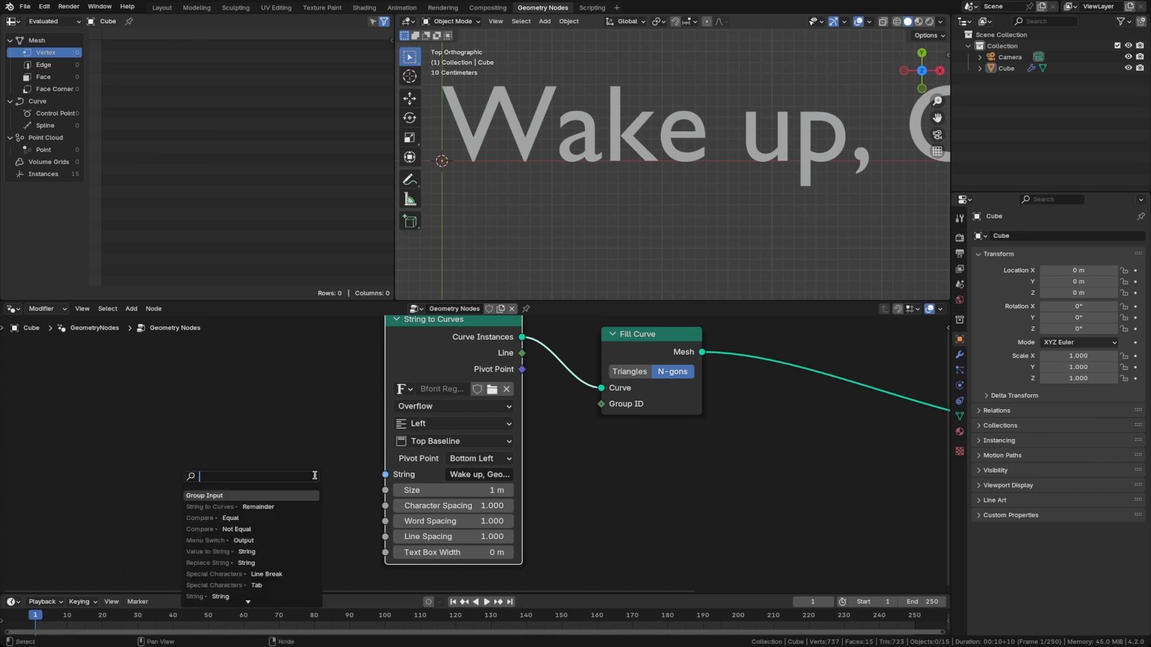
type("group")
key("Return")
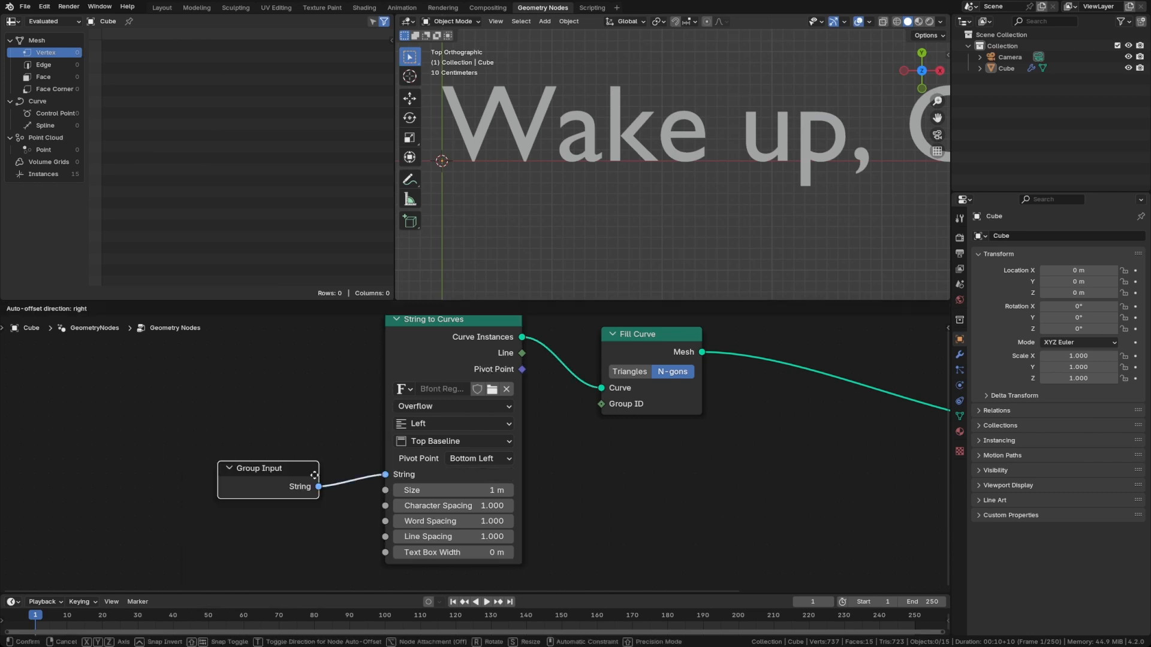
left_click(336, 464)
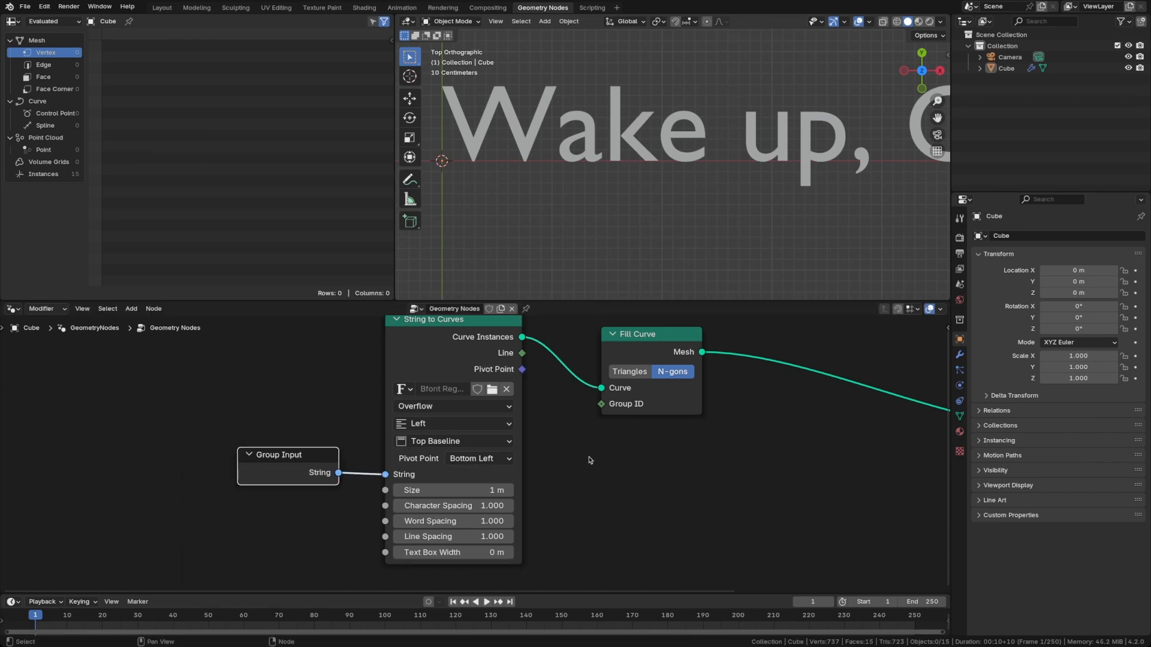
Rename the String group input socket to "Text"
middle_click_drag(590, 460, 556, 471)
left_click(959, 354)
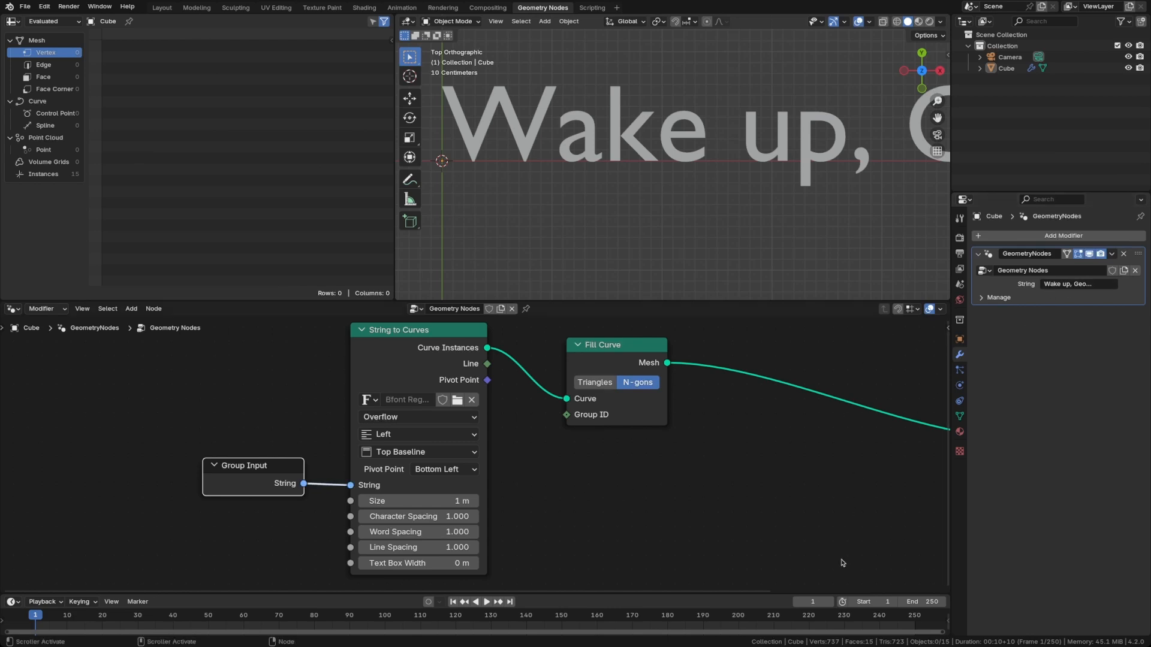
key("n")
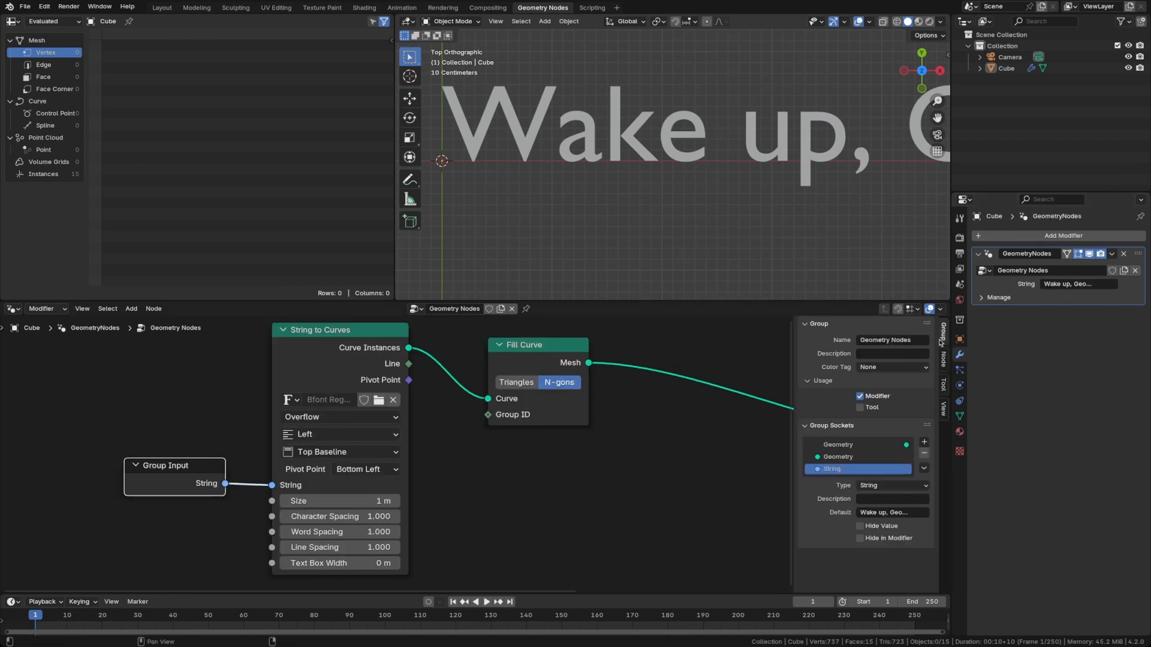
double_click(833, 470)
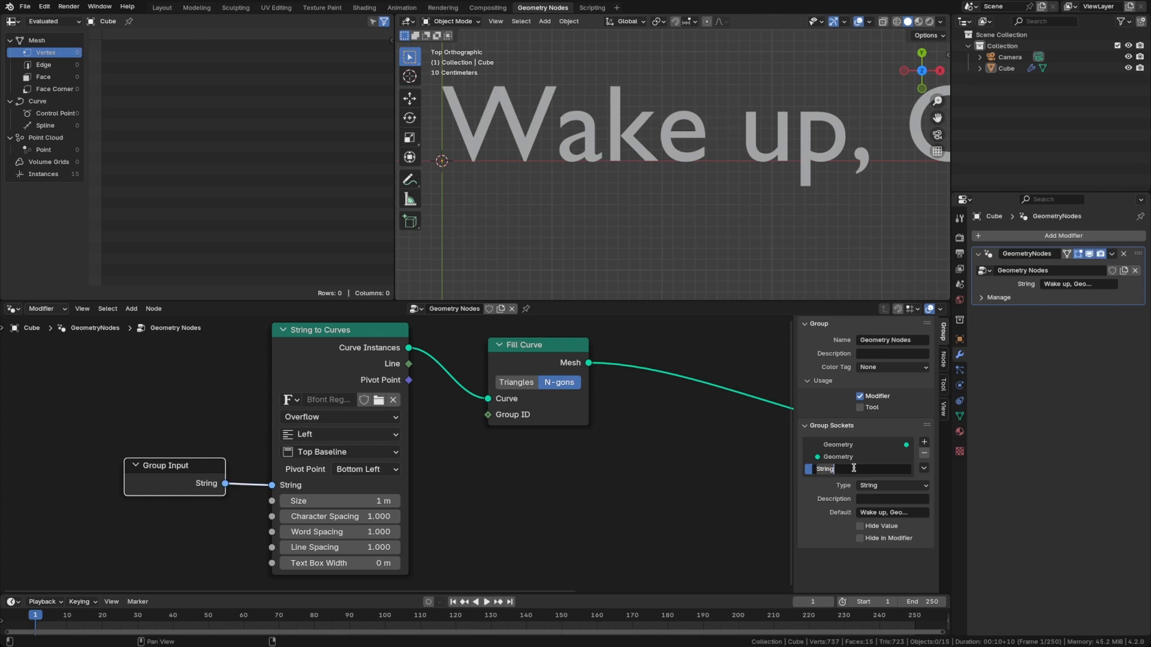
type("Text")
key("Return")
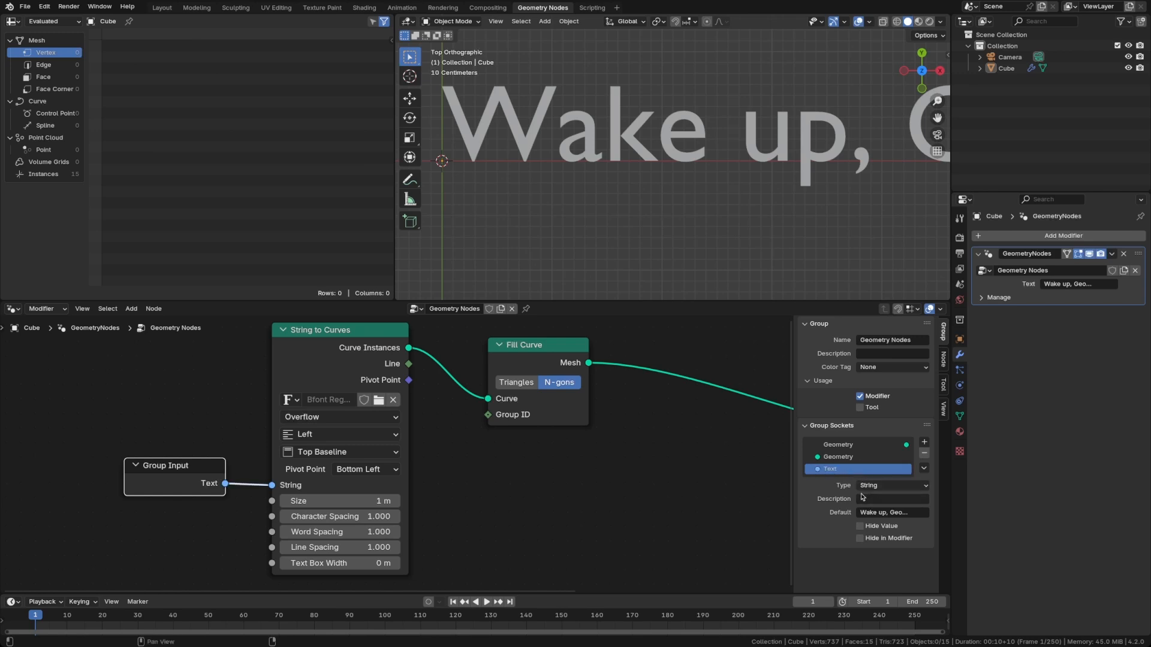
Clear the default value of the Text group socket
left_click(893, 512)
key("BackSpace")
key("Return")
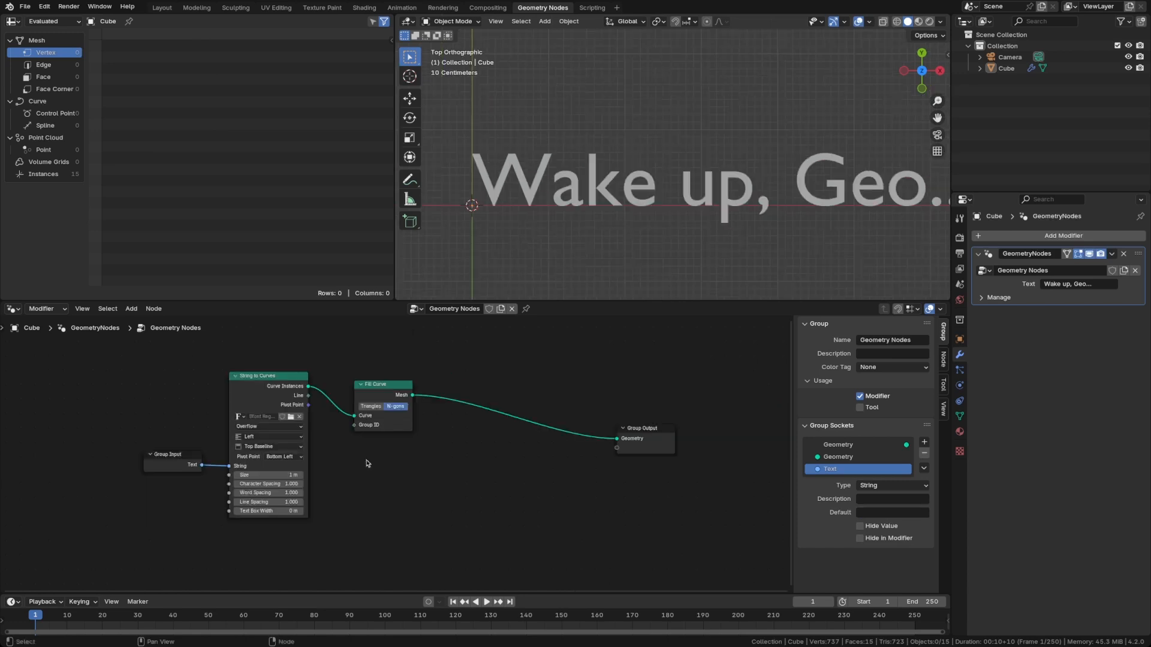
Load a Courier font file into the String to Curves node
scroll(340, 457, "up", 4)
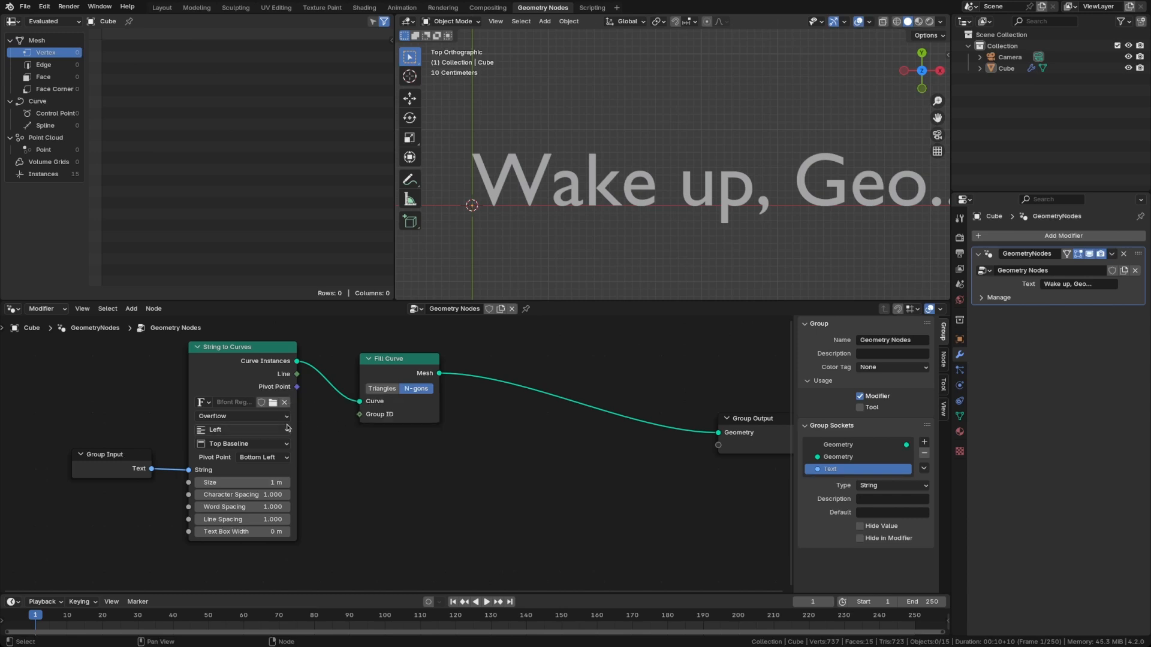
left_click(273, 402)
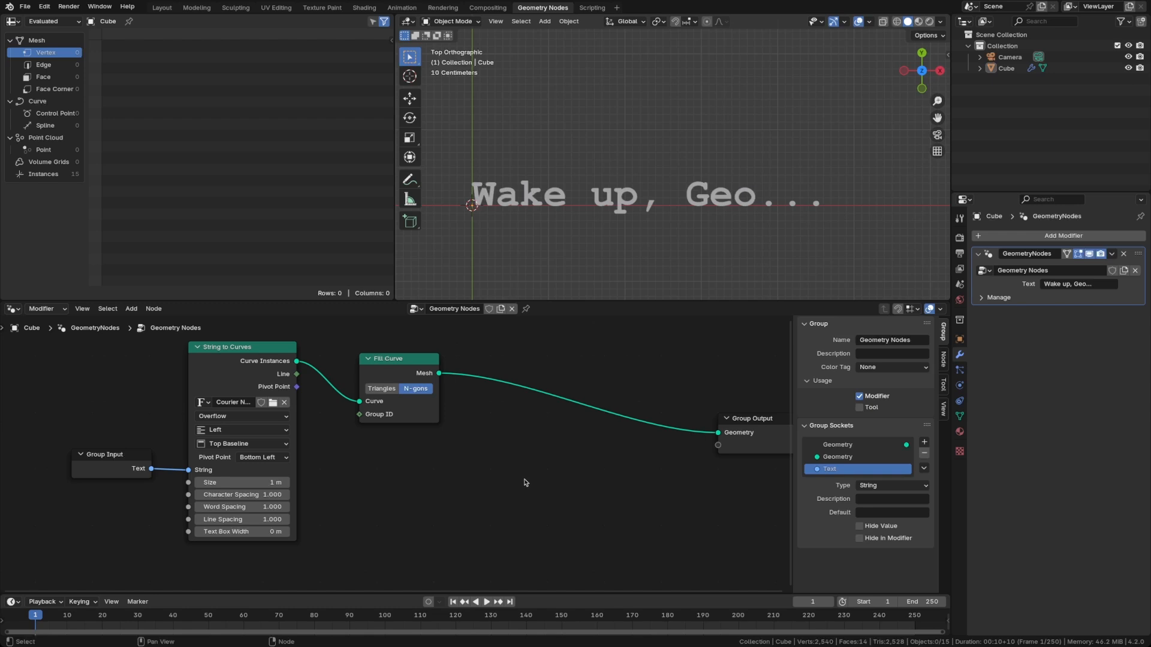
Insert a Transform Geometry node between Fill Curve and Group Output and set its X rotation to 90°
key("shift+a")
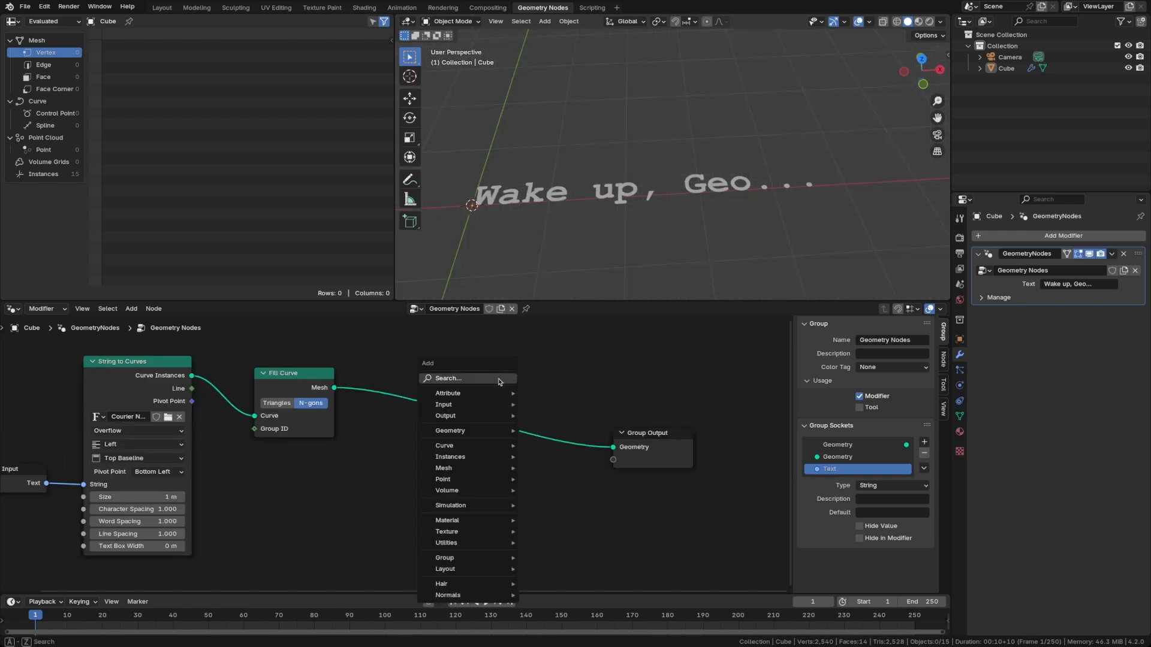
left_click(500, 379)
type("trans")
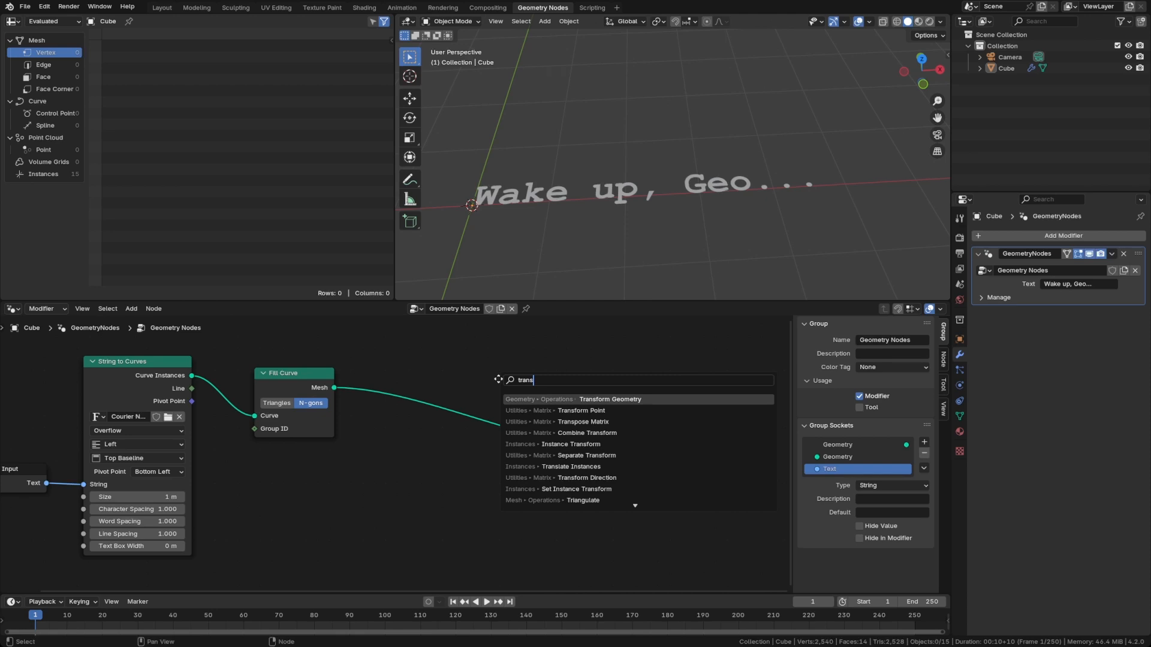
key("Return")
left_click(498, 379)
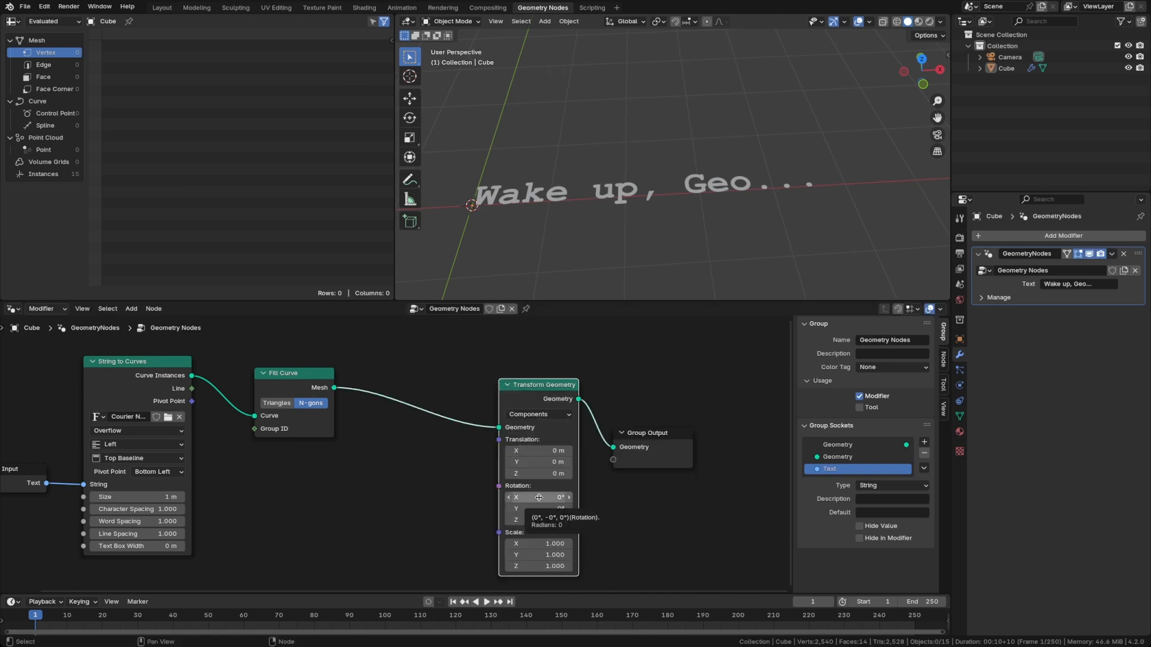
left_click(539, 498)
key("Return")
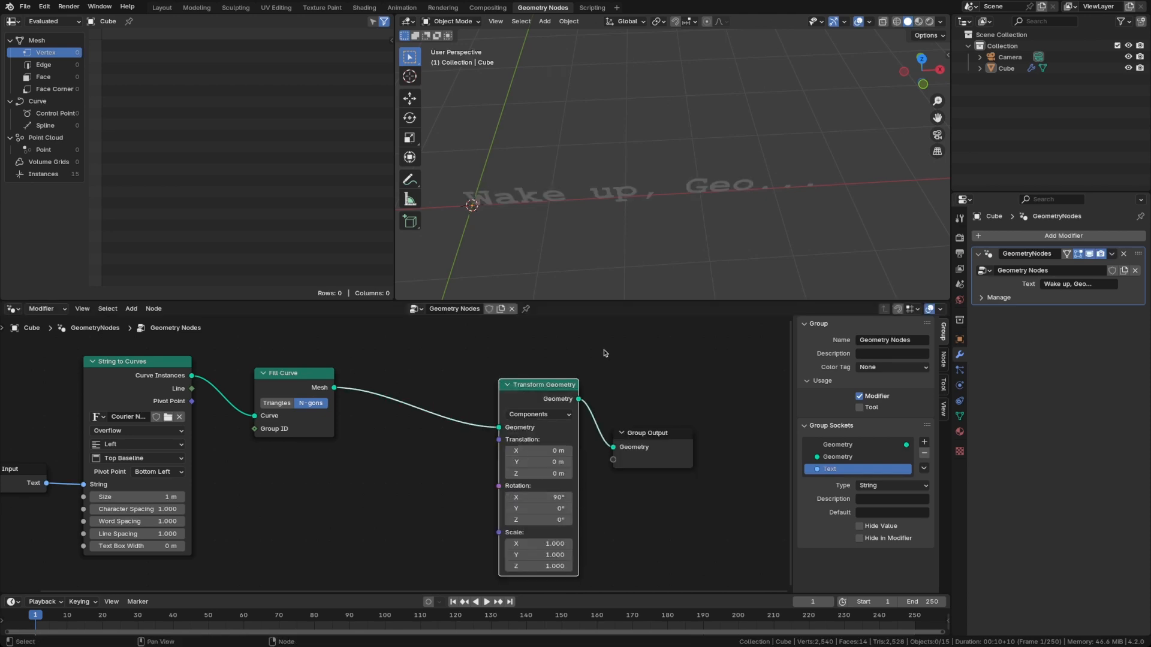
Insert an Extrude Mesh node between the Fill Curve and Transform Geometry nodes
key("KP_1")
middle_click_drag(624, 206, 542, 179)
key("shift+a")
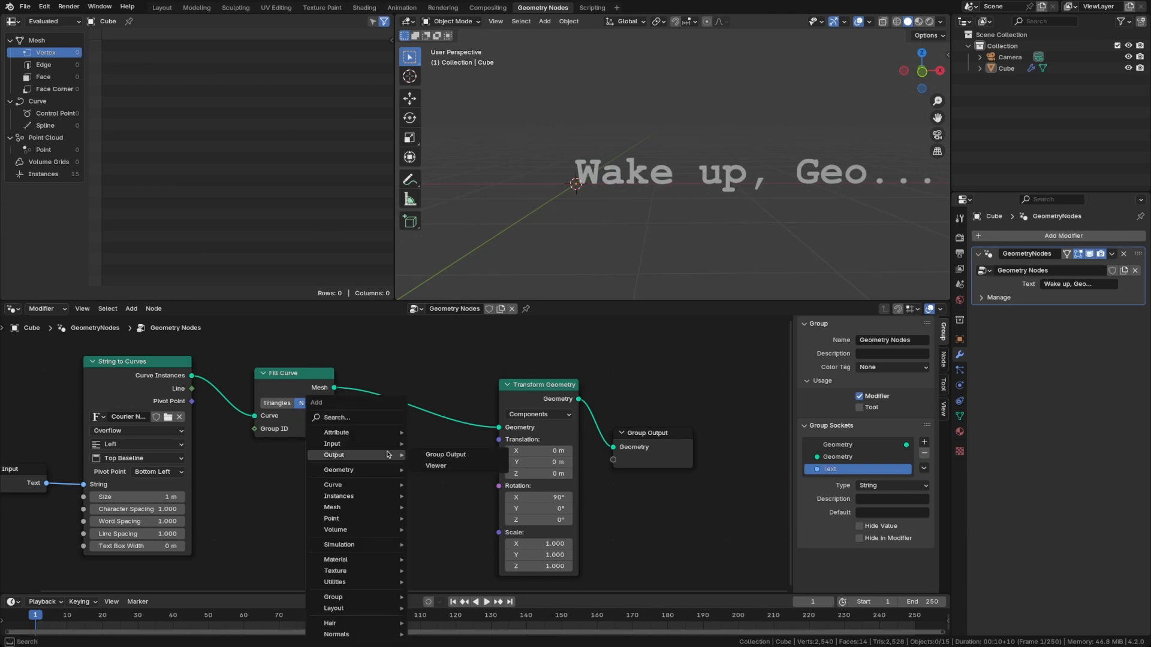
type("extrude")
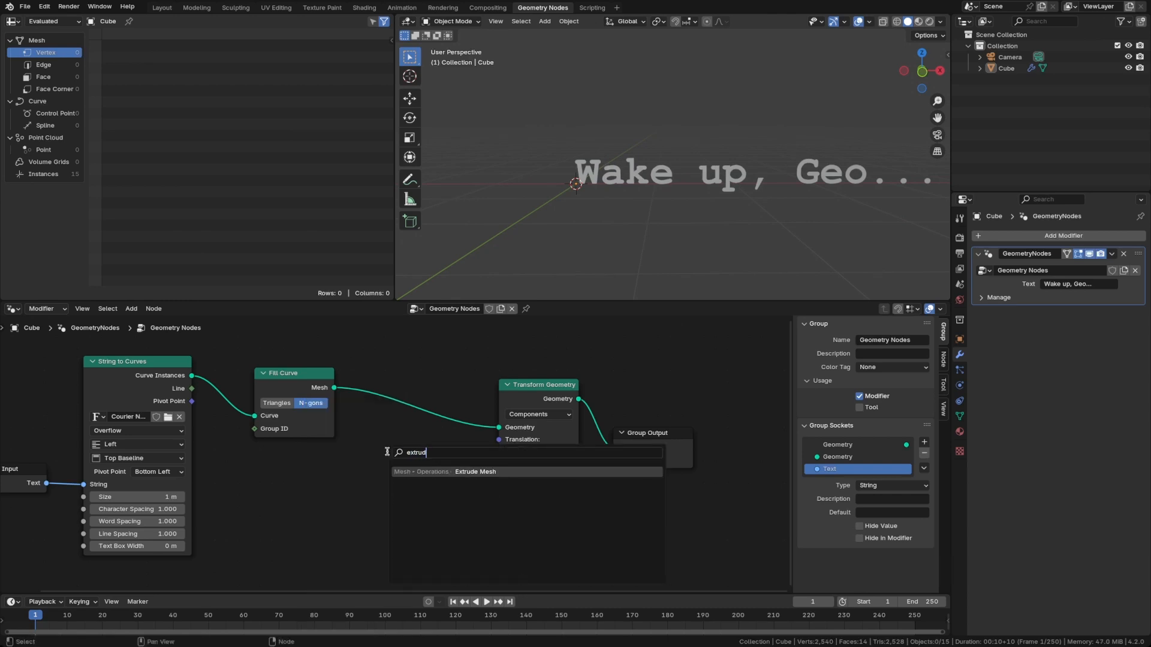
key("Return")
left_click(386, 376)
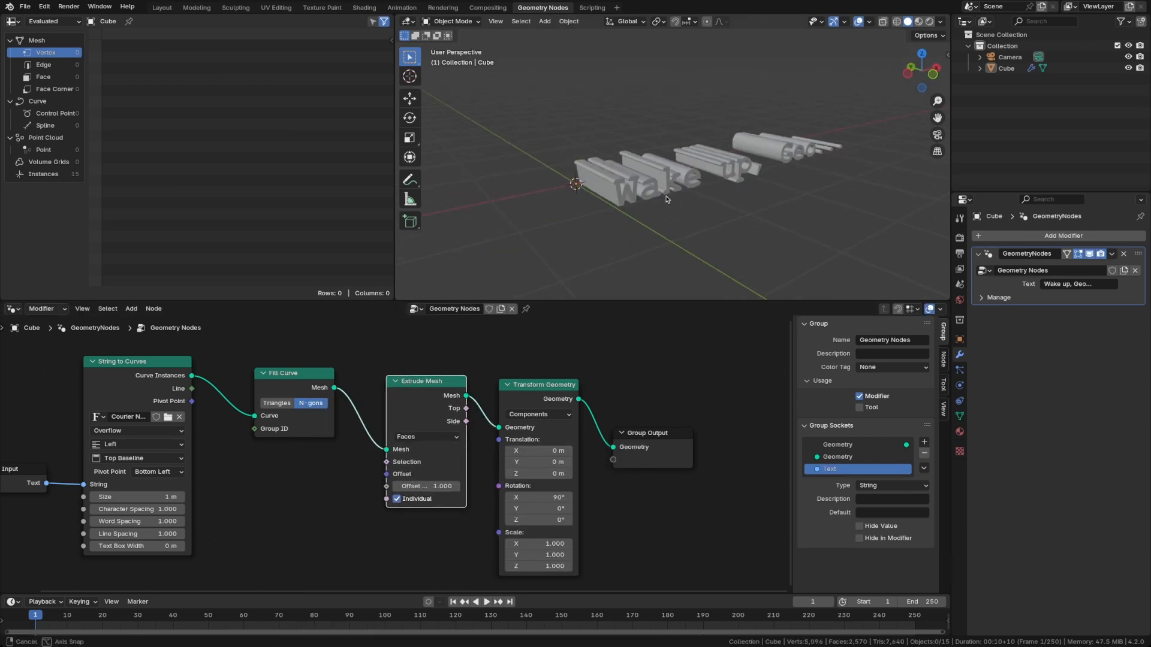
Set the Extrude Mesh offset scale to 0.050 and view the text's thickness from several angles
left_click_drag(426, 486, 370, 487)
middle_click_drag(650, 173, 607, 202)
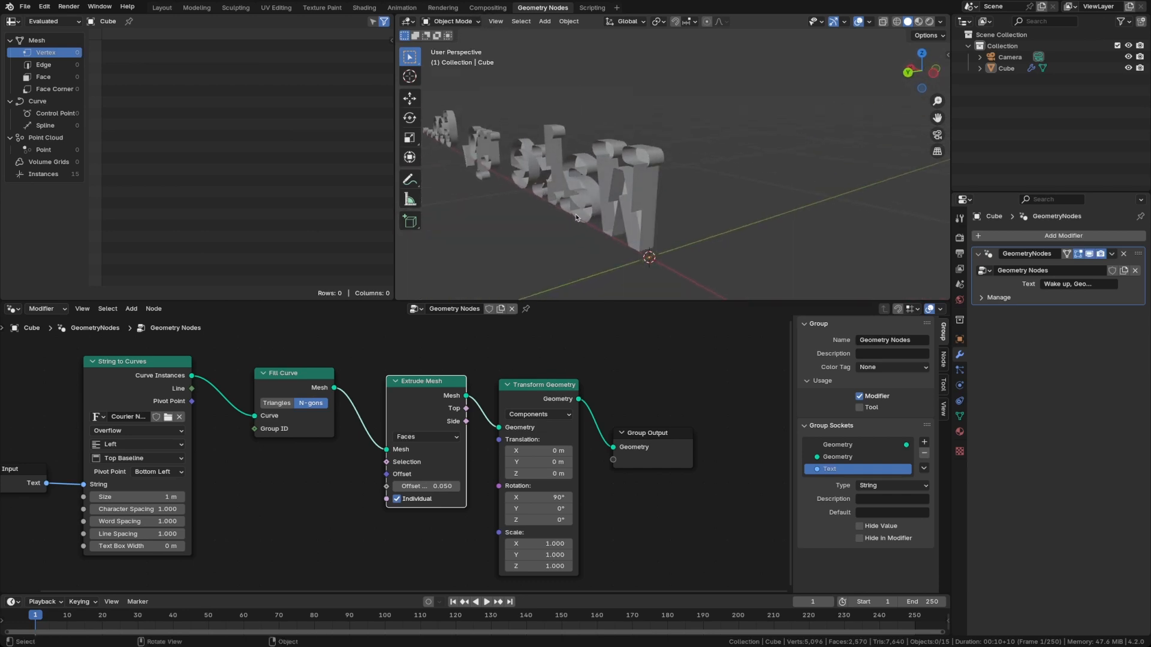
left_click_drag(420, 382, 417, 375)
mouse_move(619, 187)
middle_mouse_down()
mouse_move(649, 181)
mouse_move(576, 219)
mouse_move(650, 221)
mouse_move(615, 222)
mouse_move(665, 207)
mouse_move(608, 190)
middle_mouse_up()
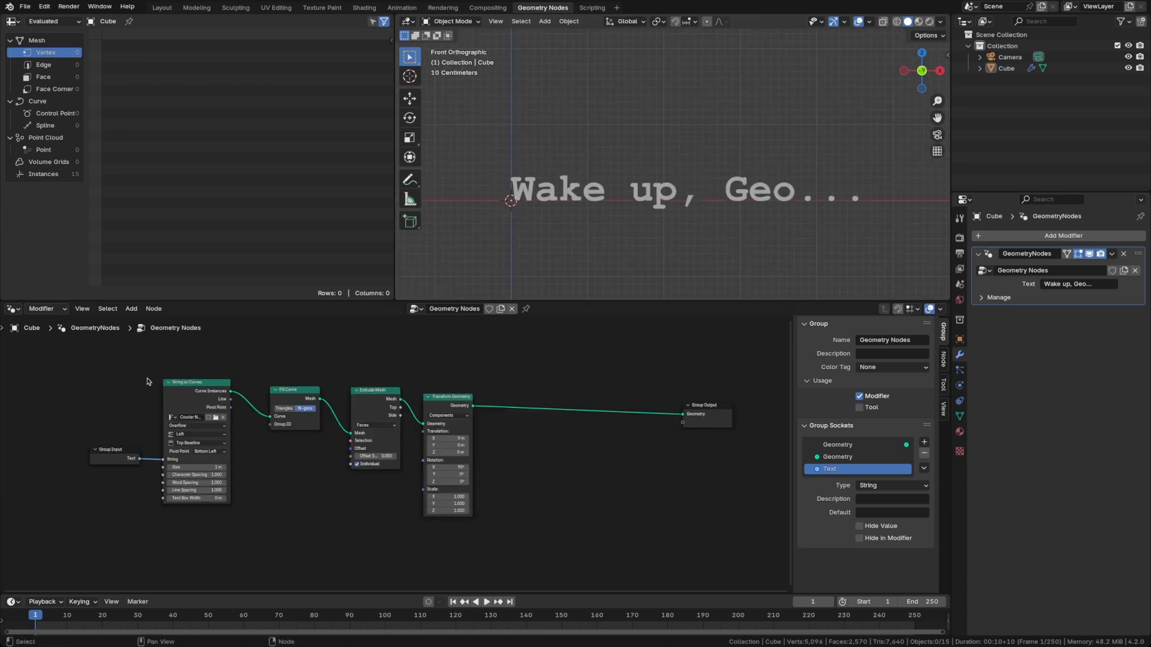
Join all nodes except Group Output into a frame labelled "Text"
left_click_drag(74, 375, 485, 538)
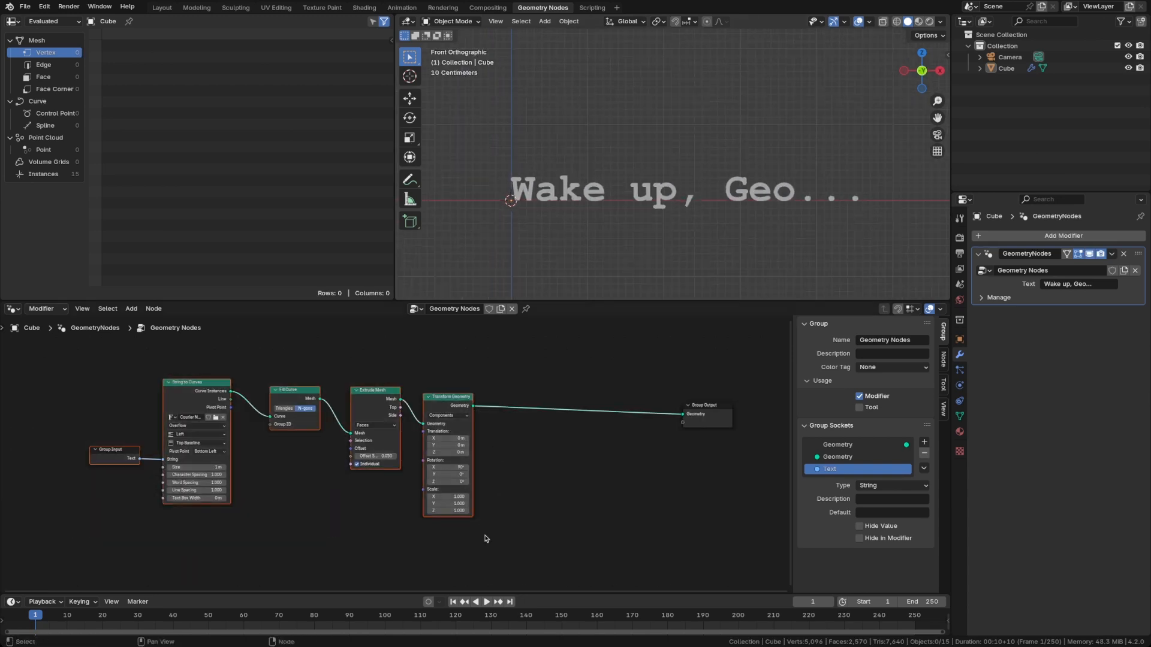
key("ctrl+j")
key("F2")
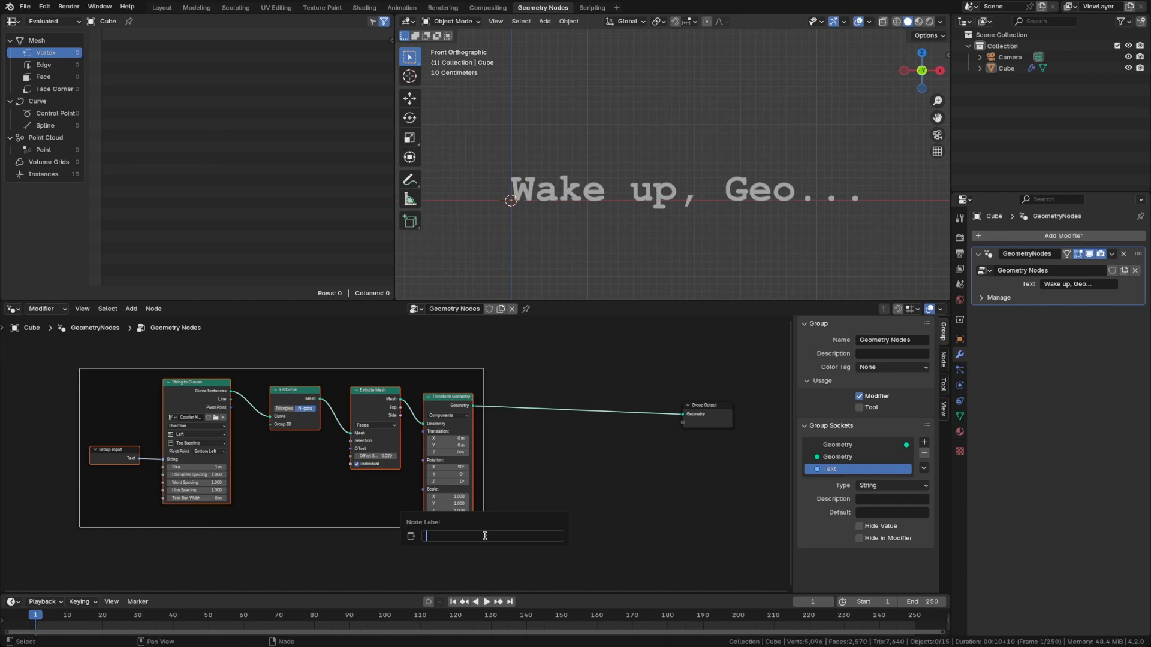
type("Text")
key("Return")
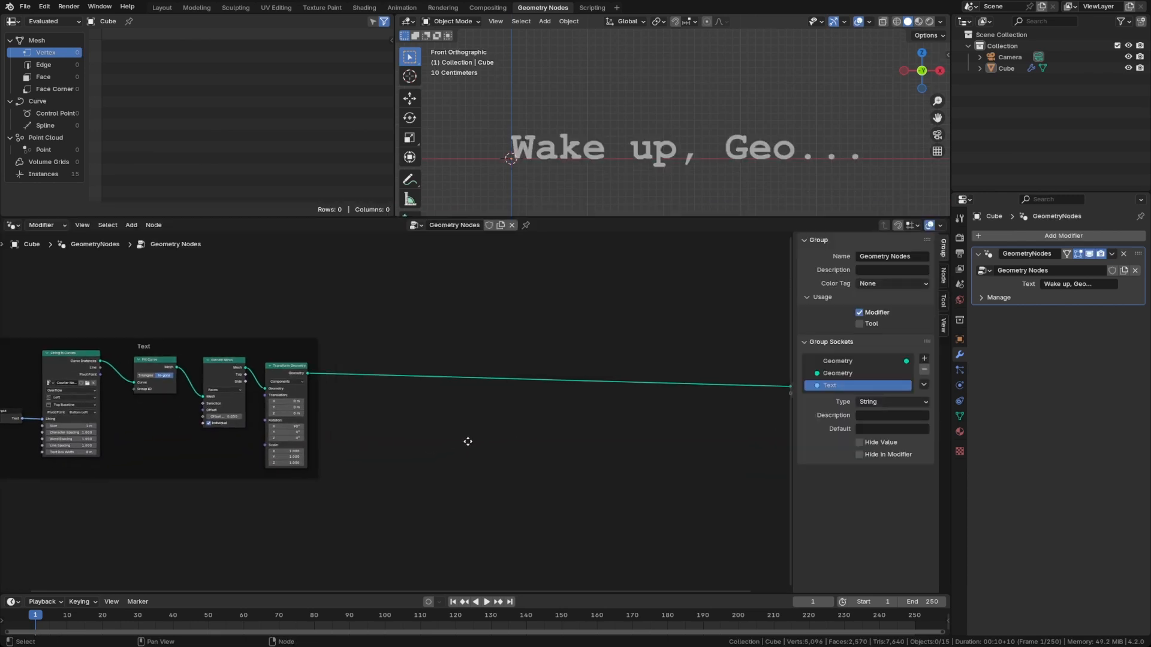
Insert a Delete Geometry node between Transform Geometry and Group Output, leaving free space after the Text frame
scroll(467, 445, "right", 1, "ctrl")
key("shift+a")
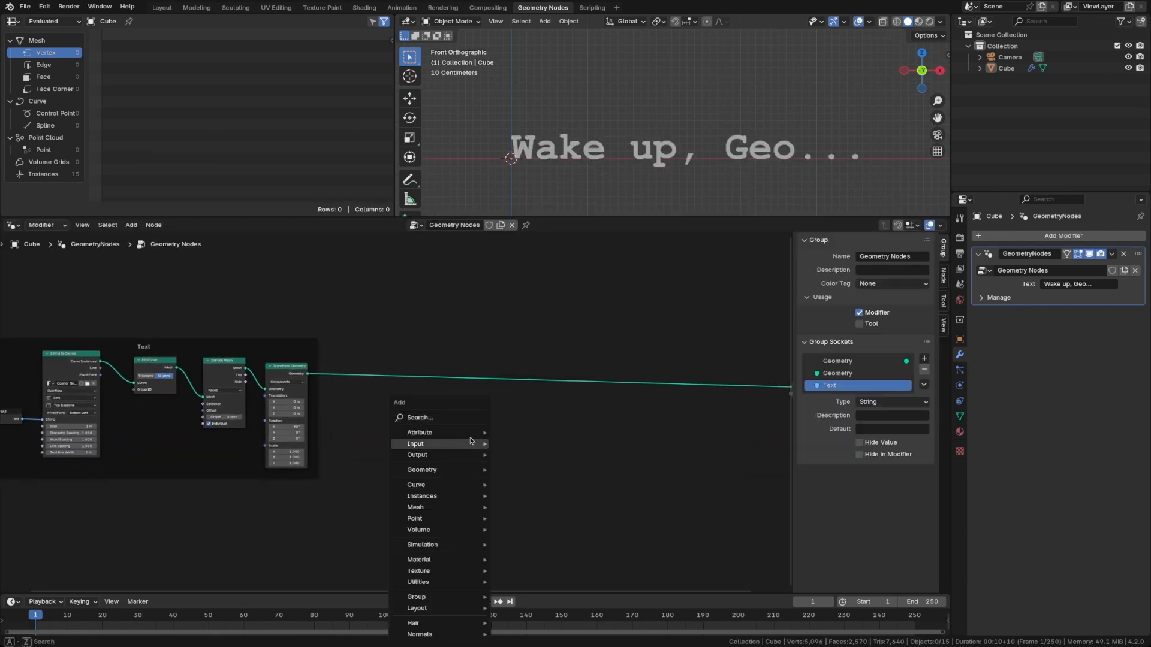
mouse_move(472, 438)
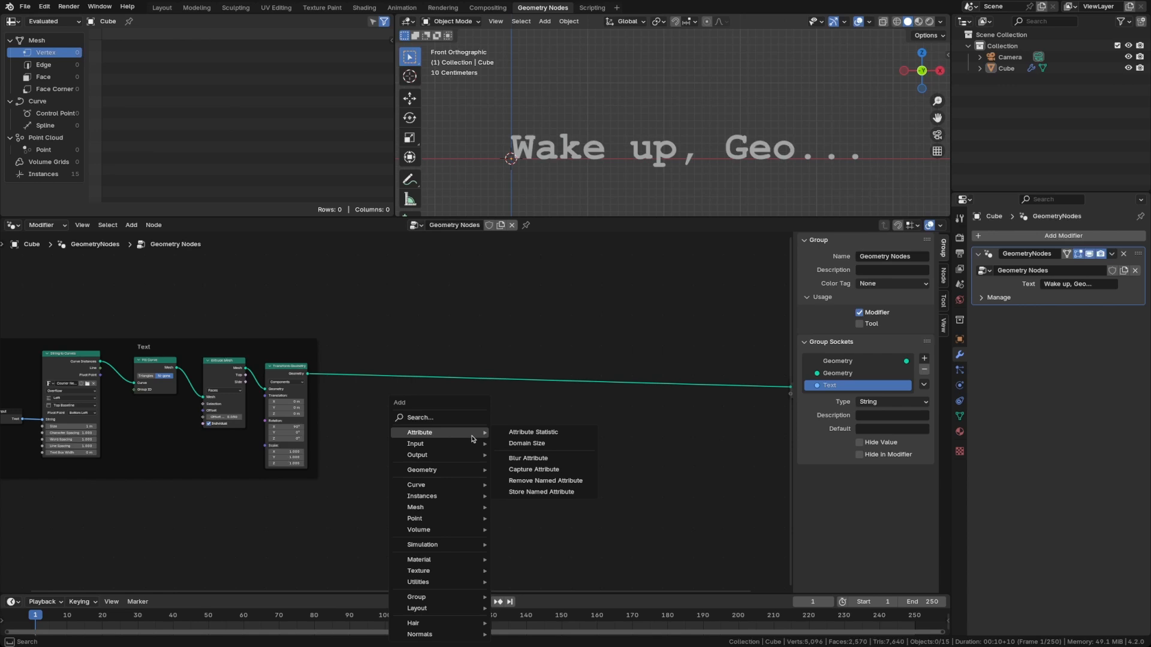
type("delete")
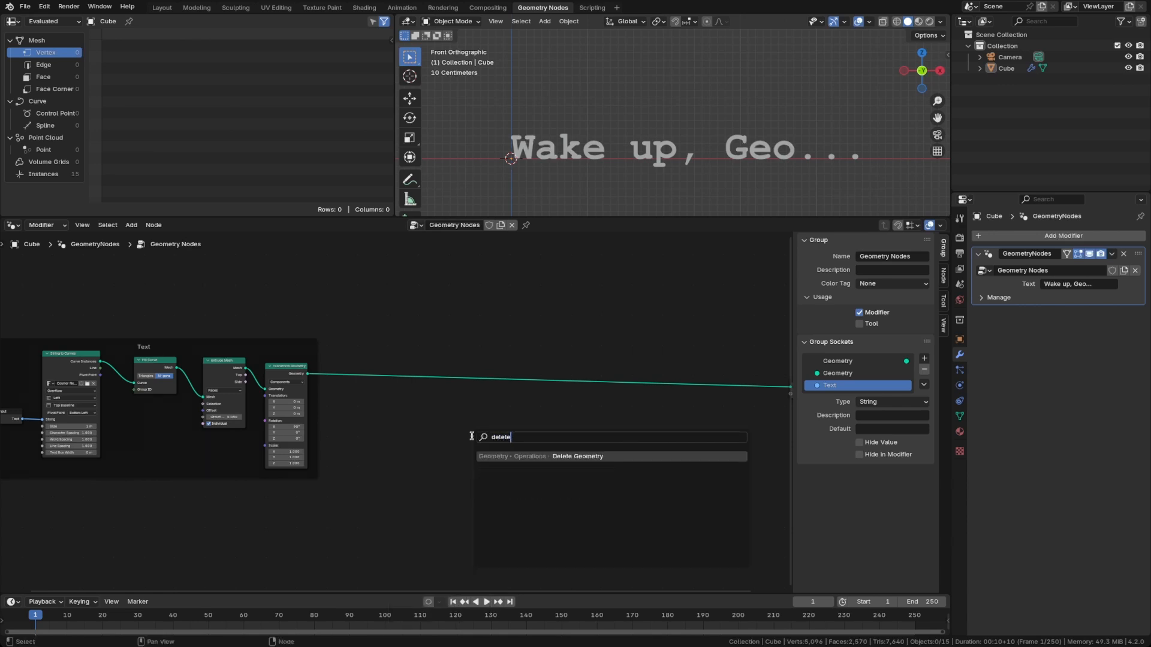
key("Return")
left_click(494, 384)
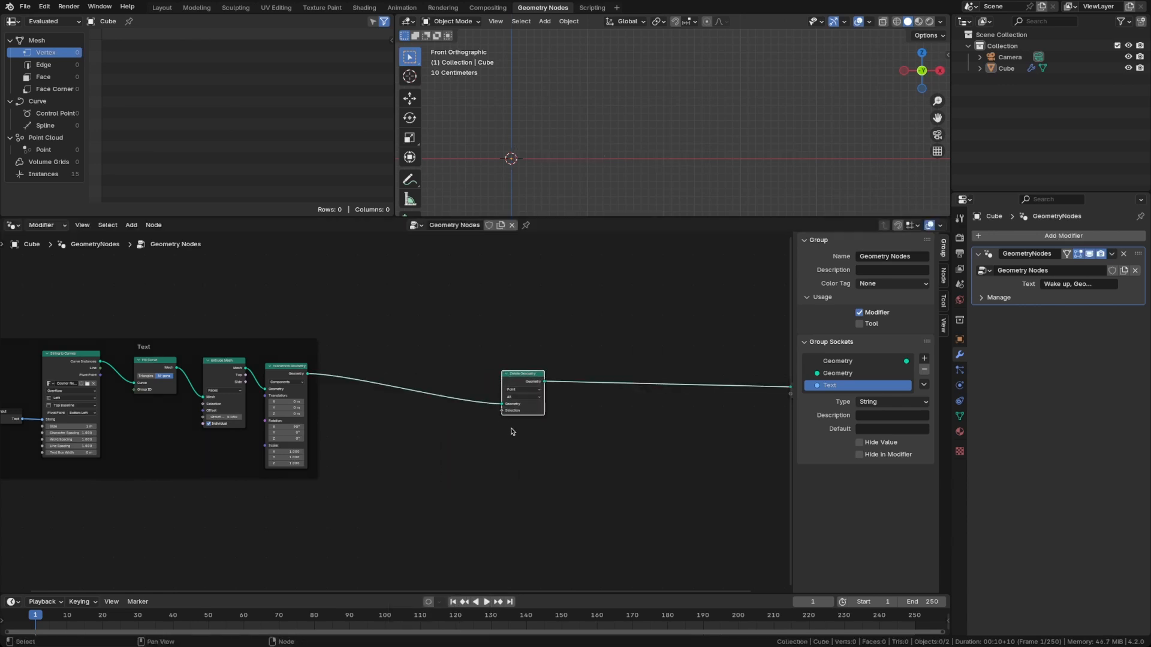
scroll(512, 429, "up", 3)
left_click_drag(601, 387, 628, 381)
Add an Index node in the space between the Text frame and the Delete Geometry node
left_click(573, 467)
key("shift+a")
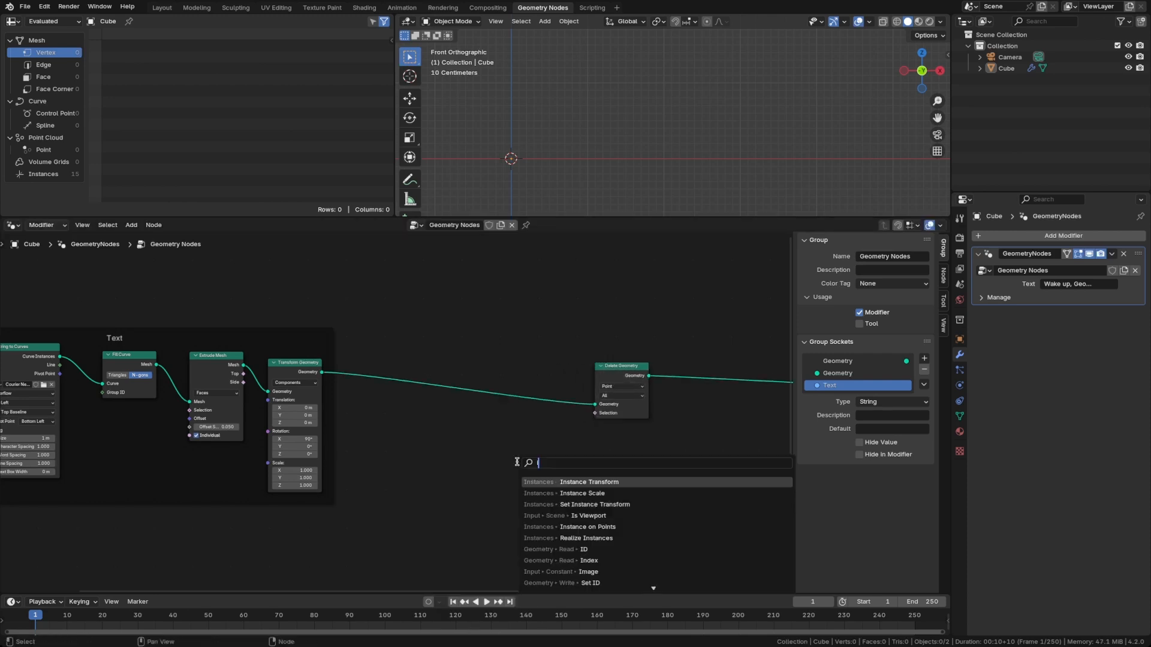
type("index")
key("Return")
left_click(507, 459)
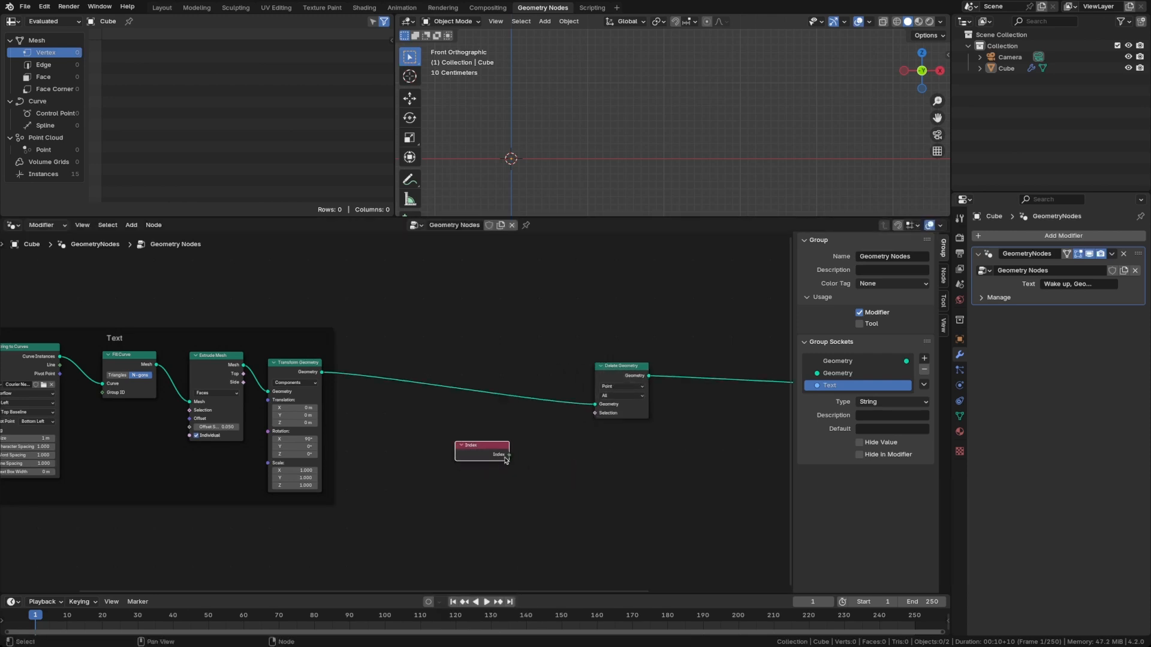
left_click_drag(489, 455, 467, 454)
left_click(512, 454)
Add a Compare node beside the Index node and connect Index to its A input
key("shift+a")
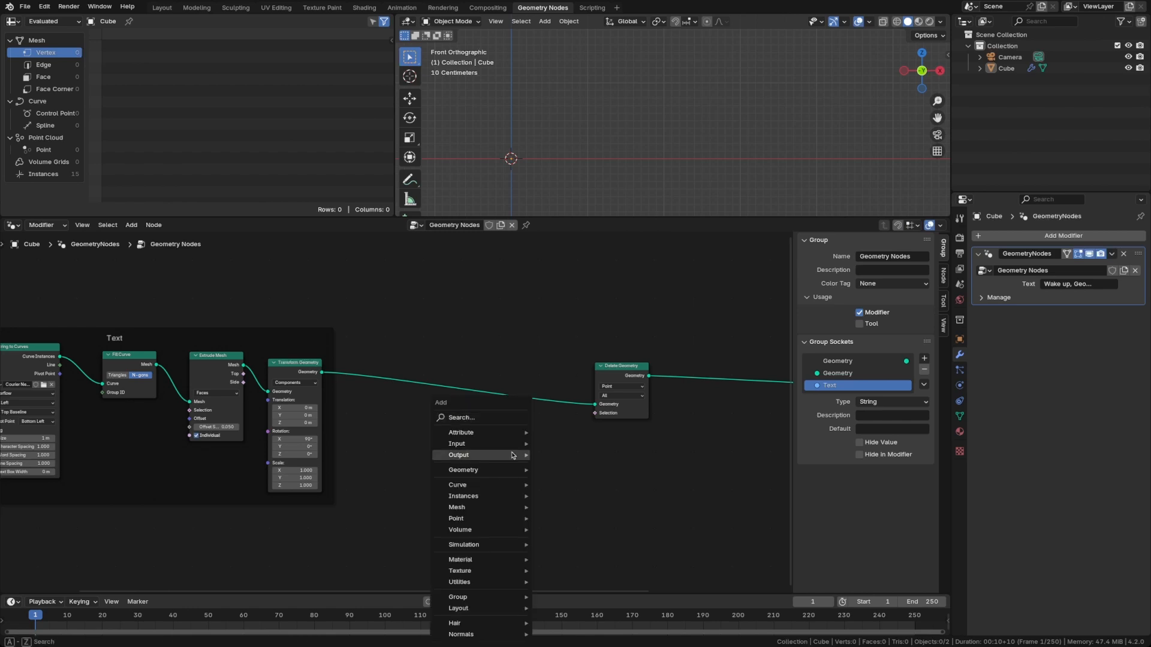
type("compa")
key("Return")
left_click(528, 454)
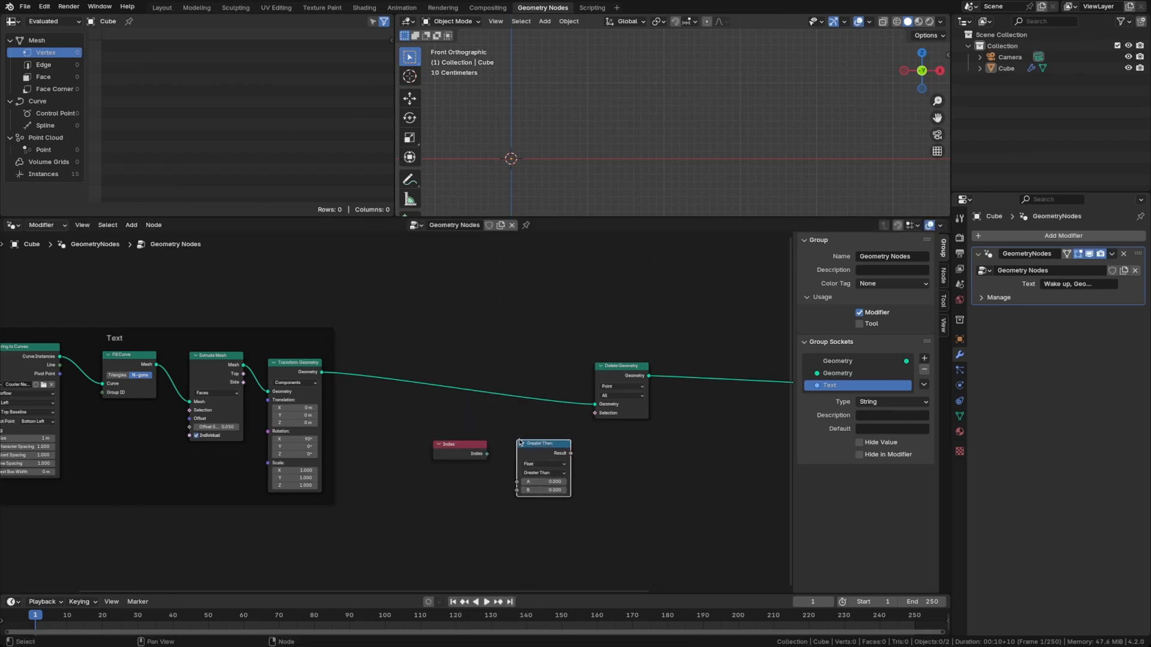
scroll(531, 454, "up", 2)
left_click_drag(467, 460, 457, 492)
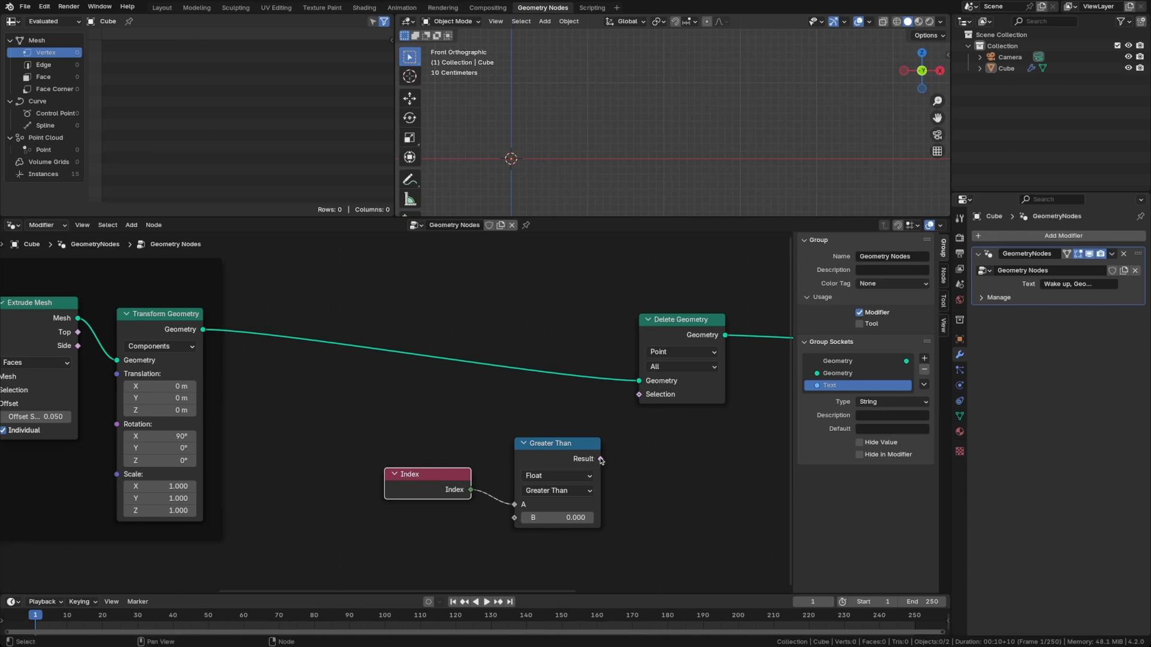
Connect the Compare node's Result to the Selection input of Delete Geometry
left_click_drag(601, 460, 639, 395)
left_click_drag(441, 487, 448, 497)
middle_click_drag(703, 451, 674, 450)
Set Delete Geometry to the Instance domain and Compare to Integer, with Index feeding the integer A input
left_click(647, 349)
left_click(645, 436)
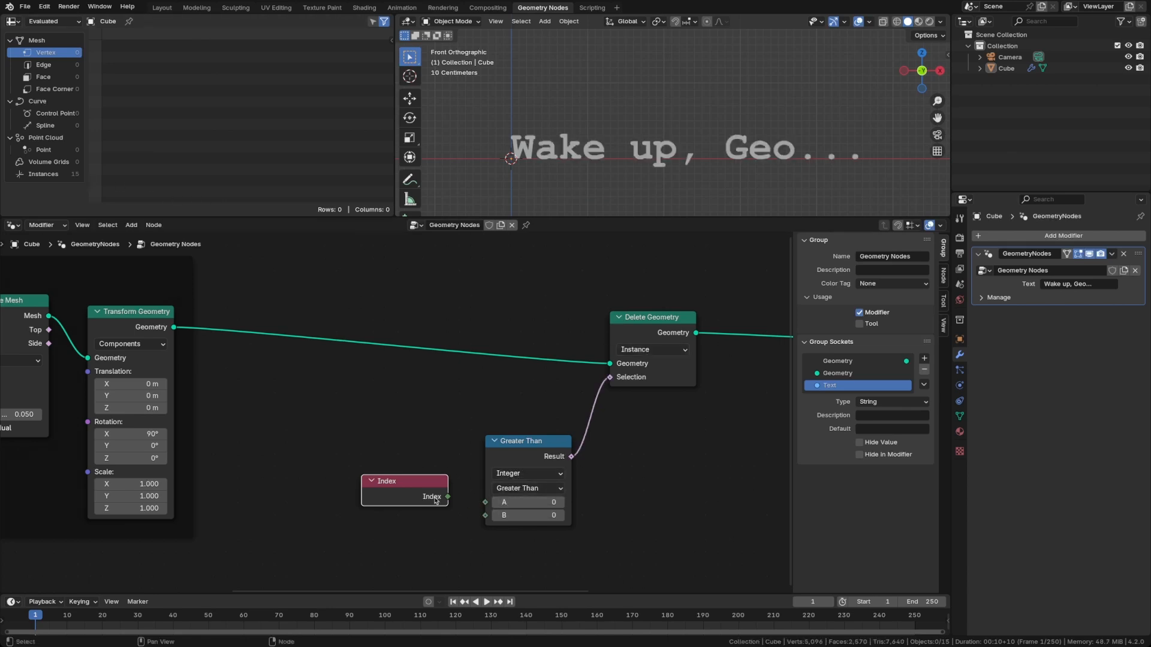
left_click_drag(448, 498, 485, 503)
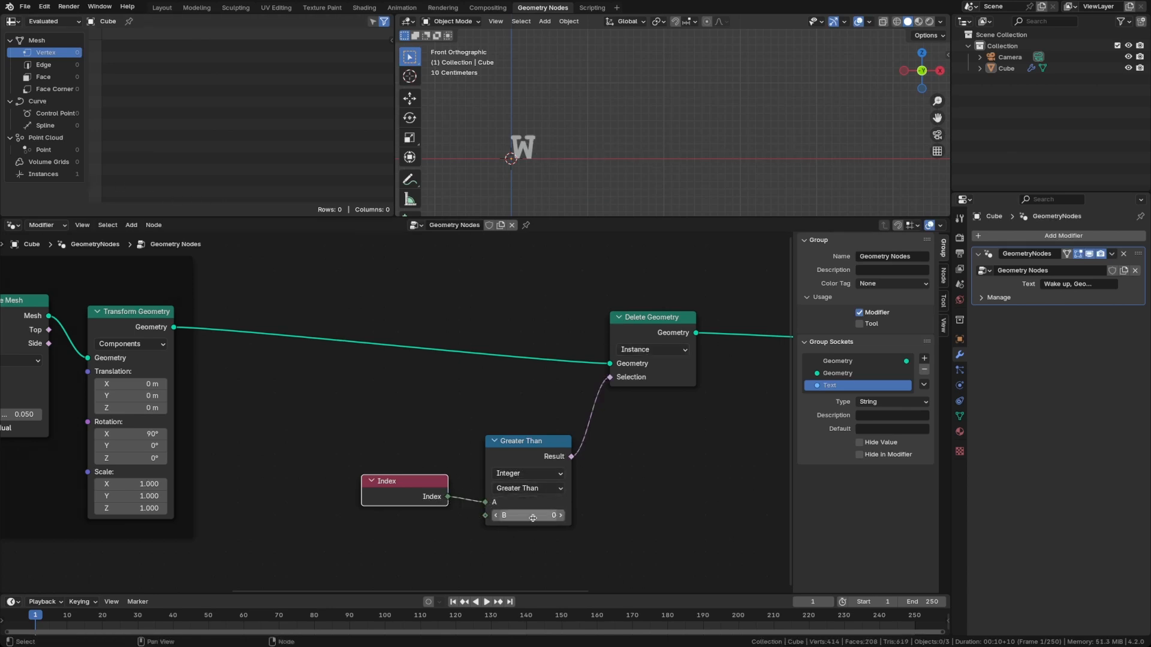
Raise the Compare node's B value one by one to 15 to test revealing the letters
left_click(498, 518)
left_click(561, 516)
left_click(561, 516)
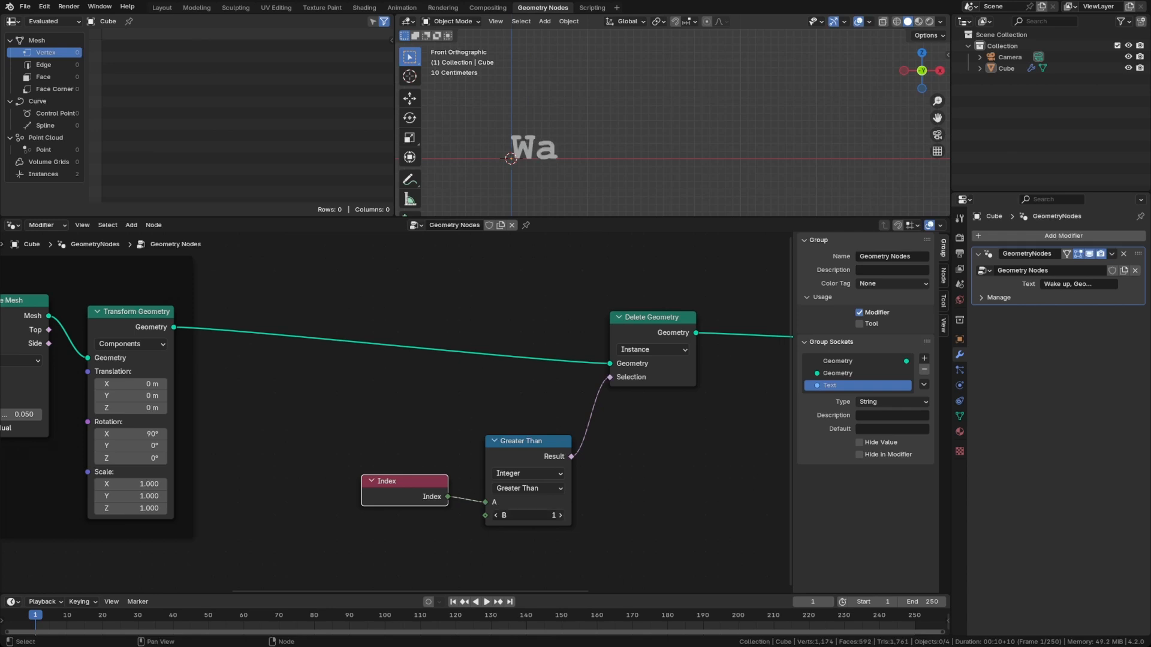
left_click(560, 516)
left_click(561, 516)
left_click(561, 516)
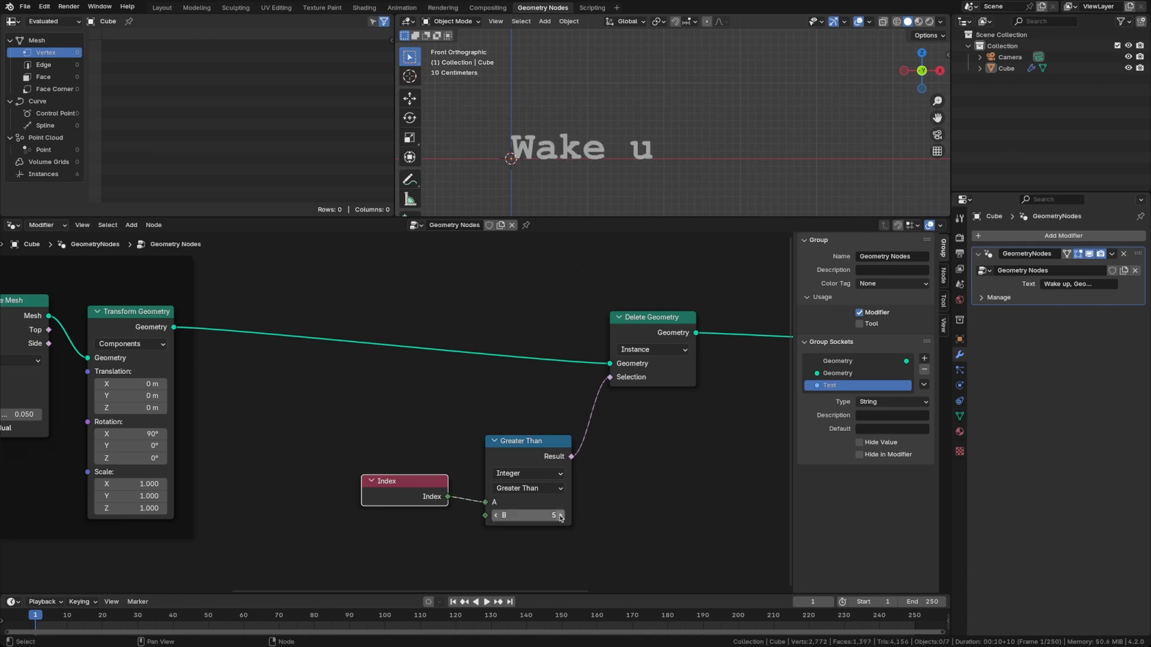
left_click(561, 516)
left_click(561, 516)
left_click(560, 516)
left_click(561, 516)
left_click(560, 516)
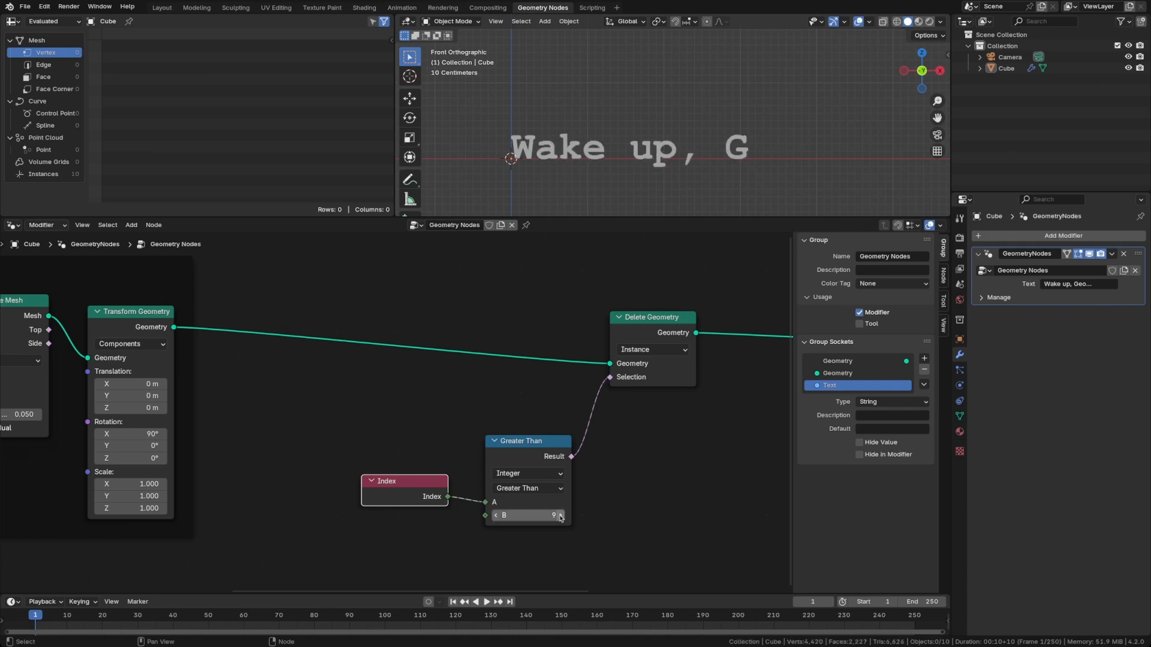
left_click(560, 516)
left_click(561, 516)
left_click(560, 516)
left_click(560, 516)
left_click(560, 516)
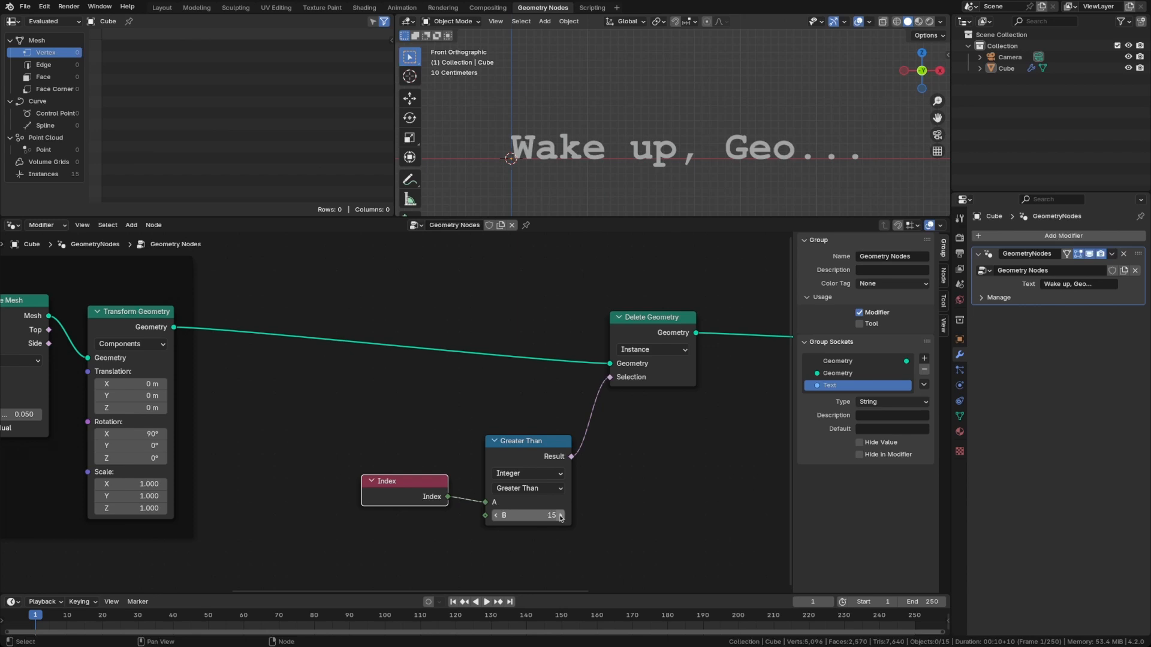
Lower the Compare node's B value stepwise to -1 to test hiding the letters
left_click(497, 516)
left_click(496, 516)
left_click(497, 516)
left_click(496, 516)
left_click(497, 516)
left_click(496, 516)
left_click(497, 517)
left_click(497, 517)
left_click(496, 518)
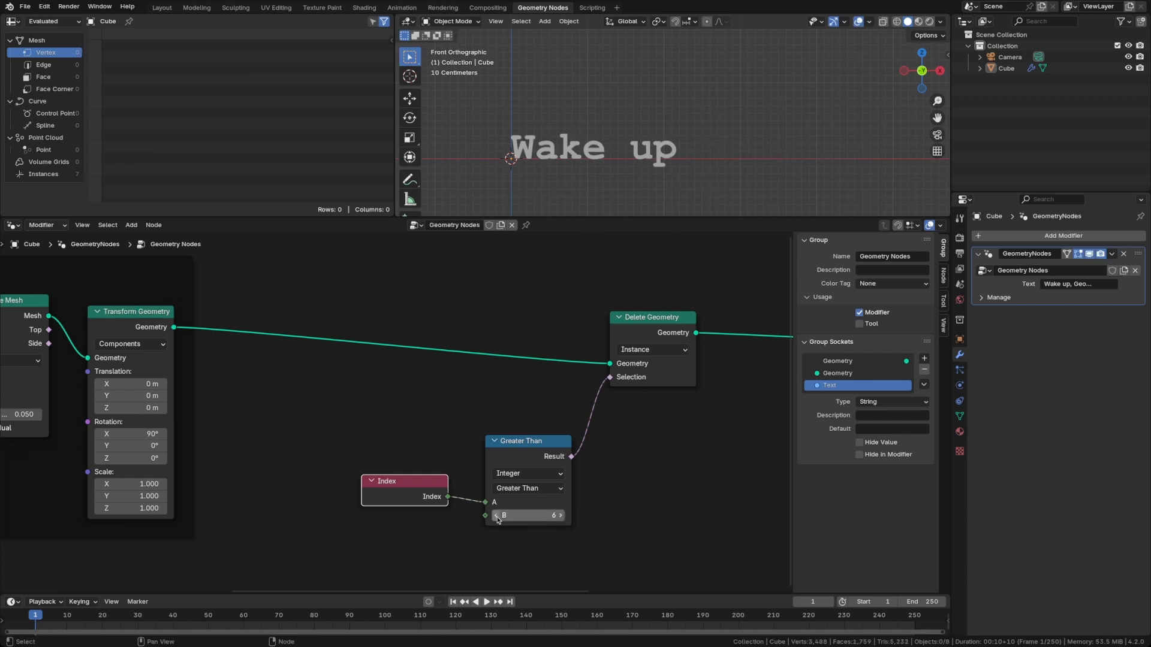
left_click(497, 518)
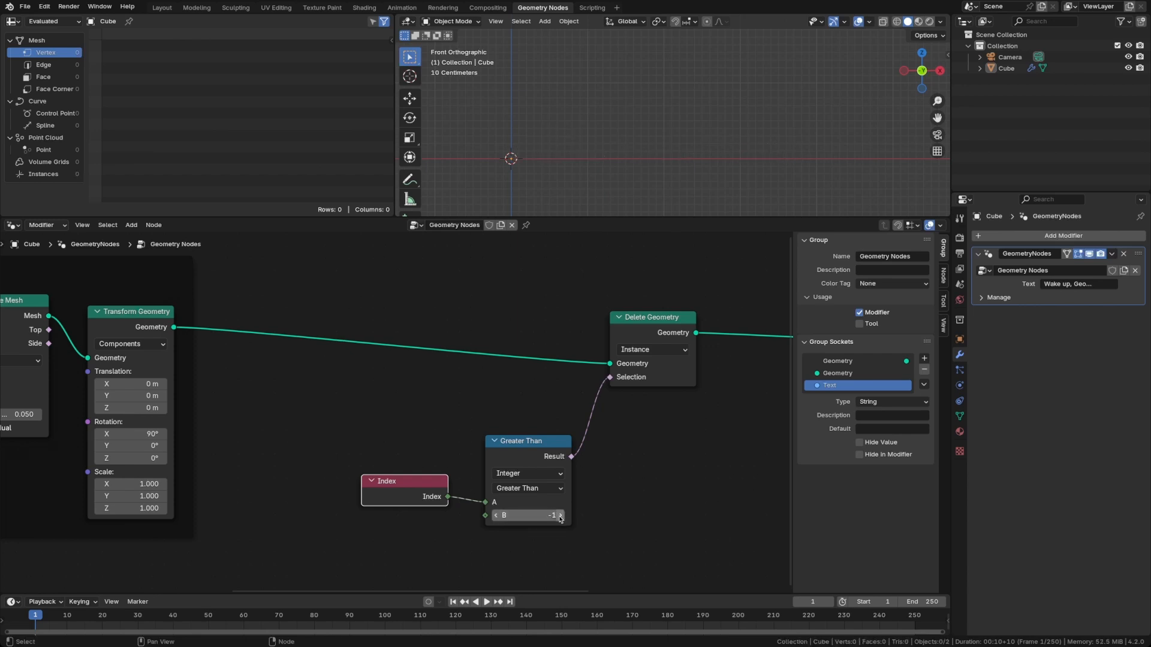
Raise the Compare node's B value stepwise beyond 11 to test the letter reveal once more
left_click(560, 516)
left_click(561, 516)
left_click(560, 516)
left_click(561, 516)
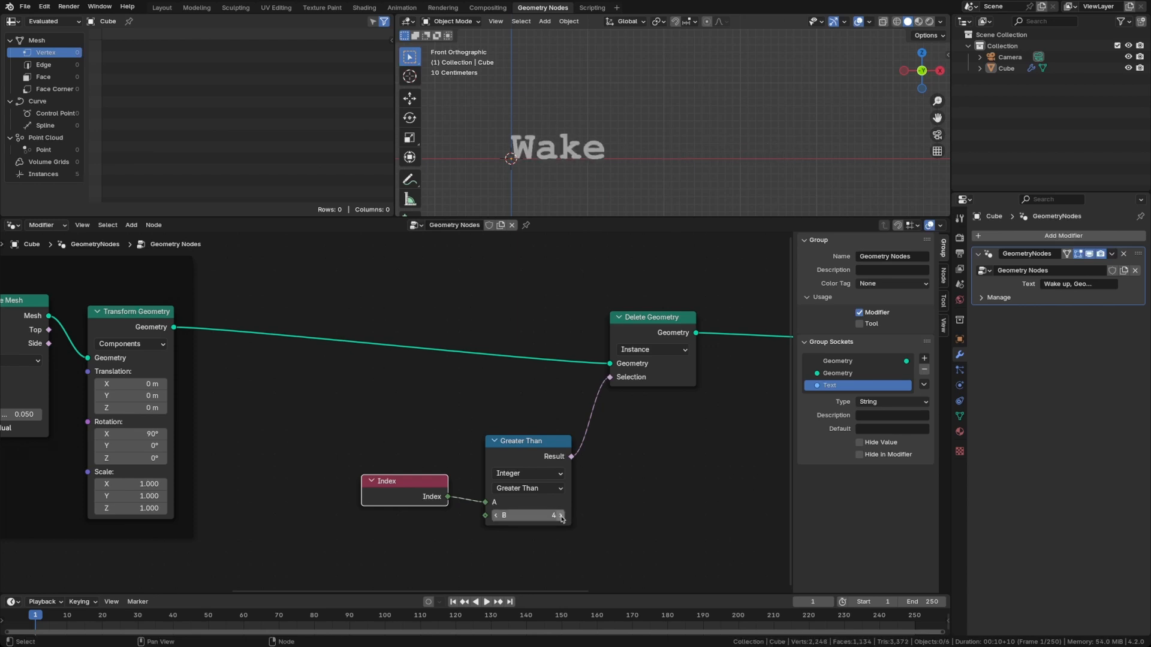
left_click(560, 515)
left_click(560, 516)
left_click(560, 516)
left_click(561, 516)
left_click(560, 516)
left_click(560, 516)
left_click(561, 516)
left_click(560, 516)
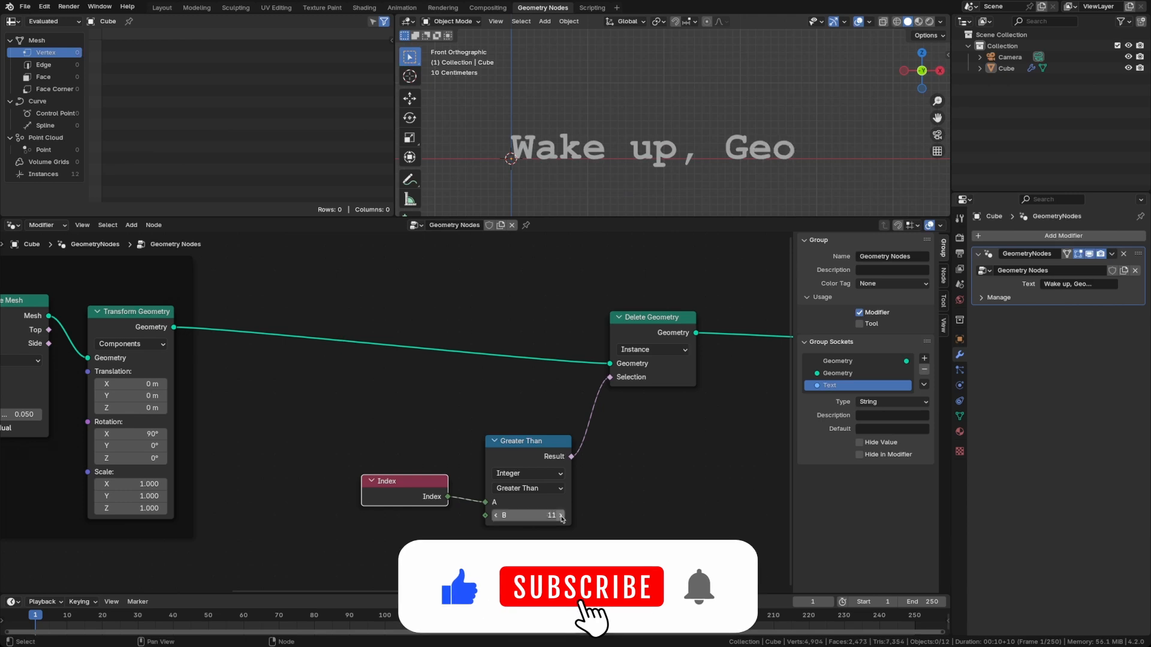
left_click(560, 516)
left_click(561, 516)
left_click(560, 516)
Move the Index and Compare nodes up slightly, and bring Compare's B value down to -1
left_click_drag(425, 496, 418, 490)
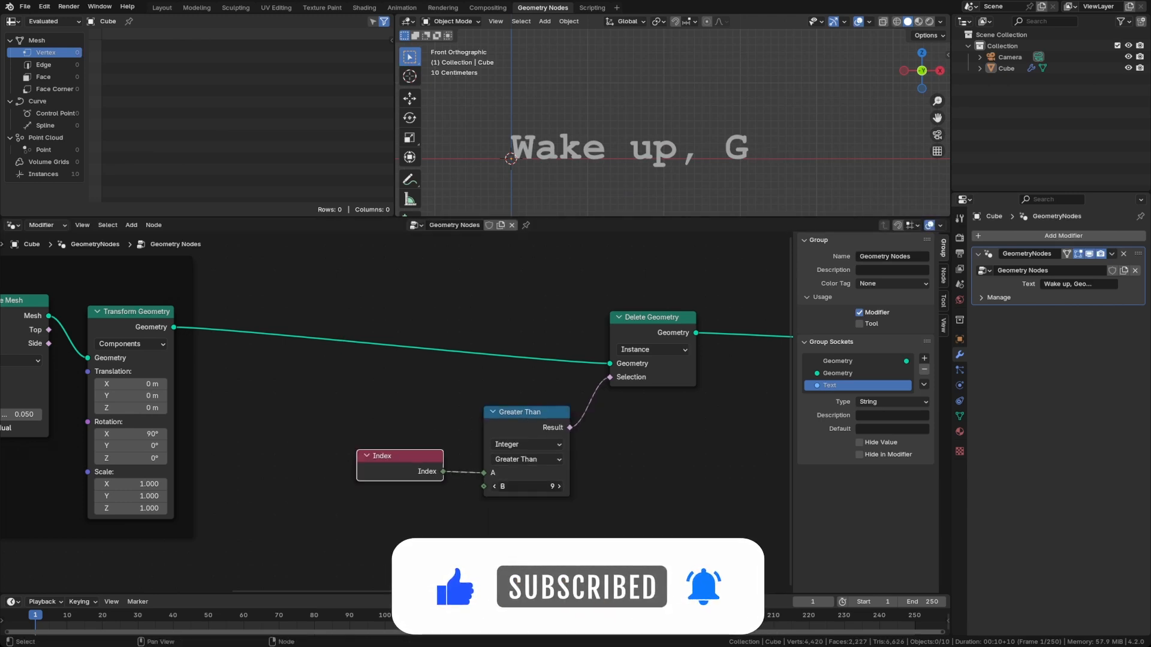
left_click_drag(528, 486, 516, 486)
left_click(494, 486)
left_click(494, 486)
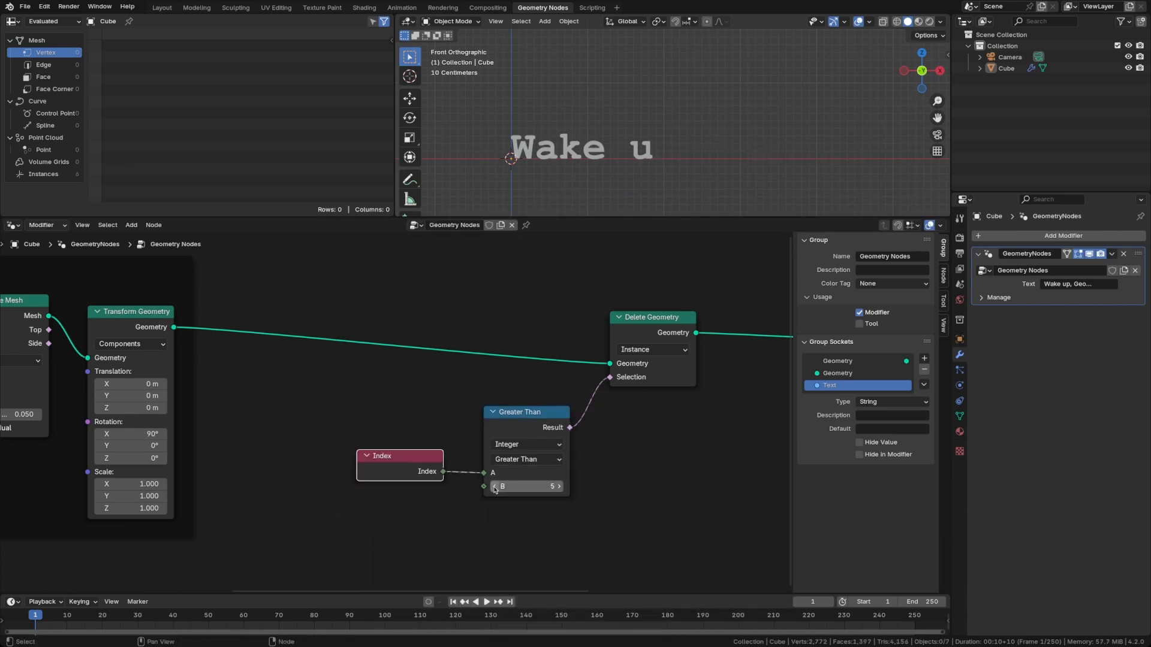
left_click(494, 487)
left_click(494, 486)
left_click(495, 486)
left_click(494, 486)
left_click(495, 486)
left_click(495, 486)
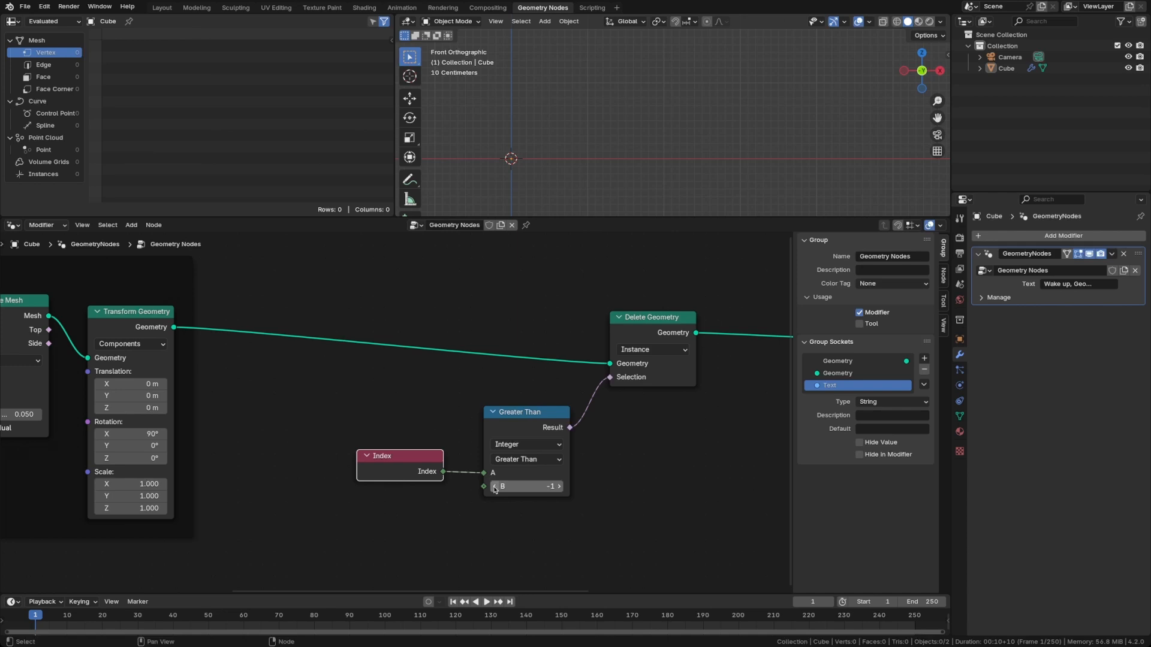
Raise the Compare node's B value stepwise to 14
left_click(557, 486)
left_click(557, 486)
left_click(558, 486)
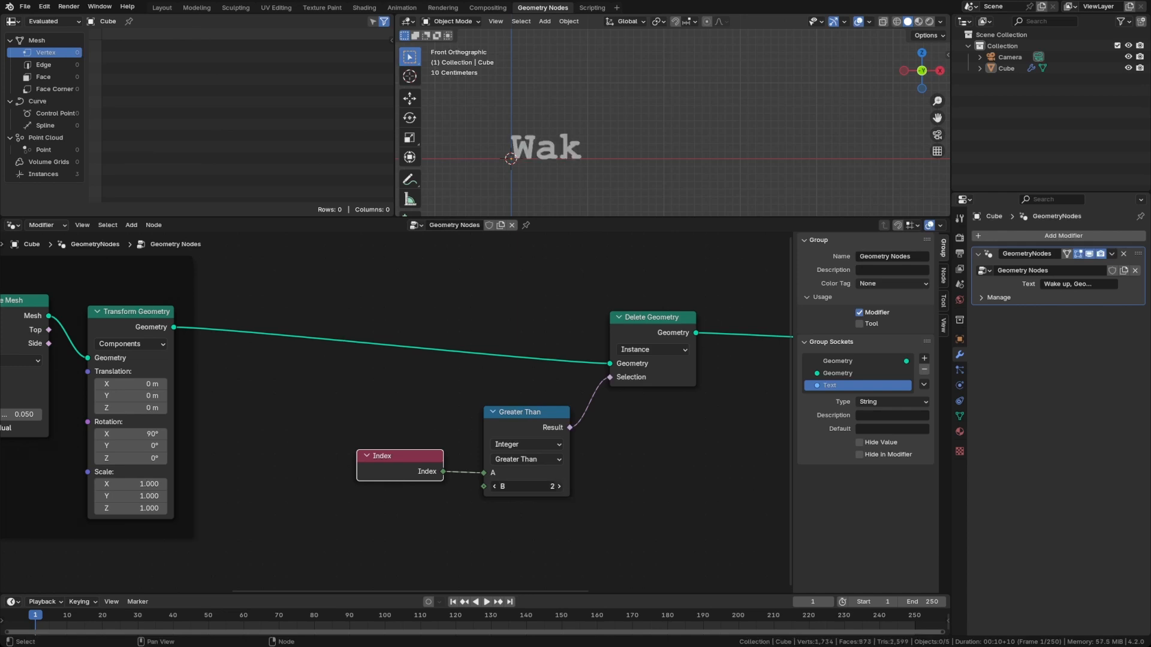
left_click(558, 486)
left_click(558, 486)
left_click(558, 486)
left_click(558, 486)
left_click(558, 487)
left_click(558, 488)
left_click(557, 488)
left_click(558, 488)
left_click(558, 488)
left_click(557, 488)
Move the Index, Compare and Delete Geometry nodes together farther from the Text frame, toward Group Output
scroll(533, 490, "down", 4)
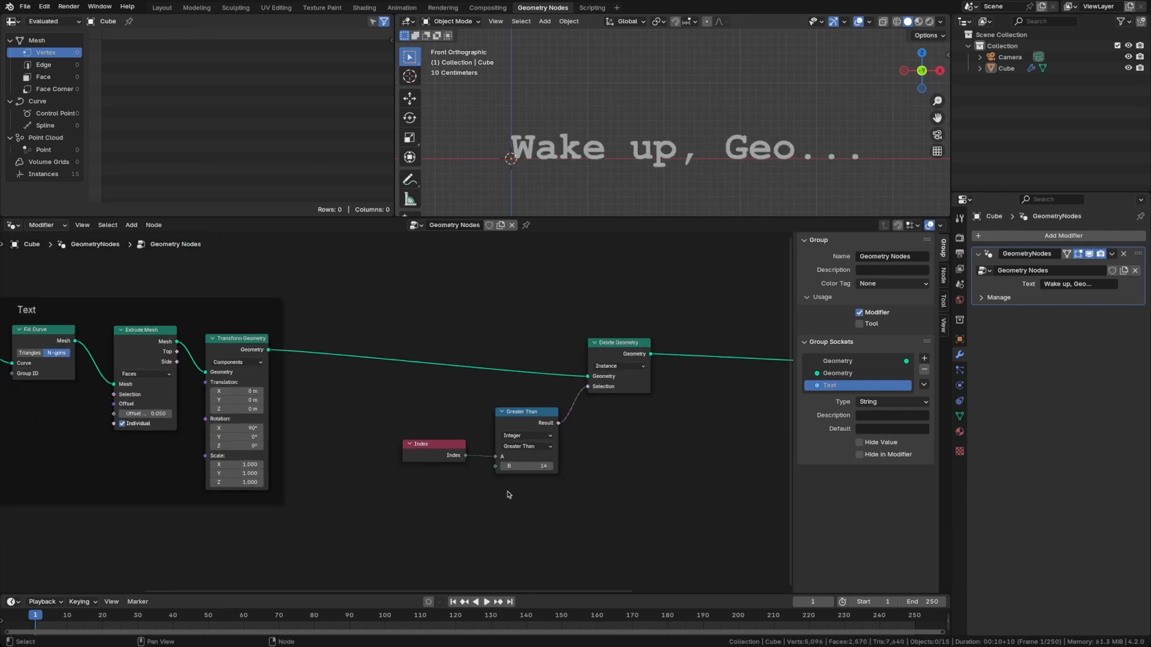
middle_click_drag(543, 498, 393, 475)
left_click_drag(246, 316, 498, 484)
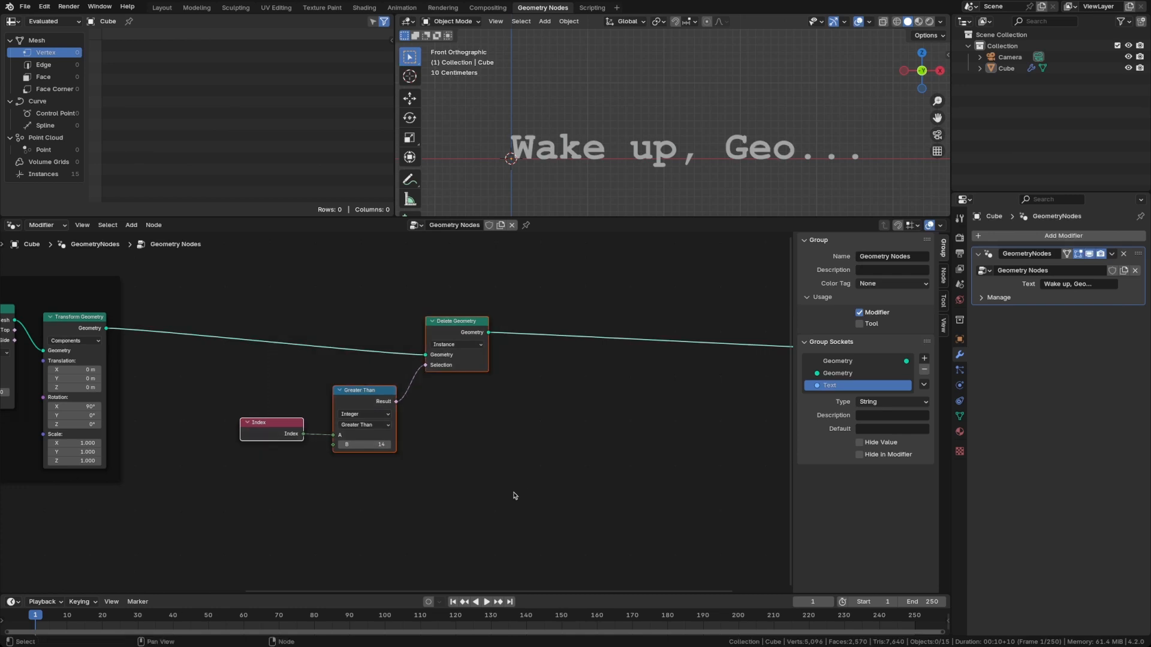
key("g")
left_click(683, 488)
middle_click_drag(371, 494, 519, 493)
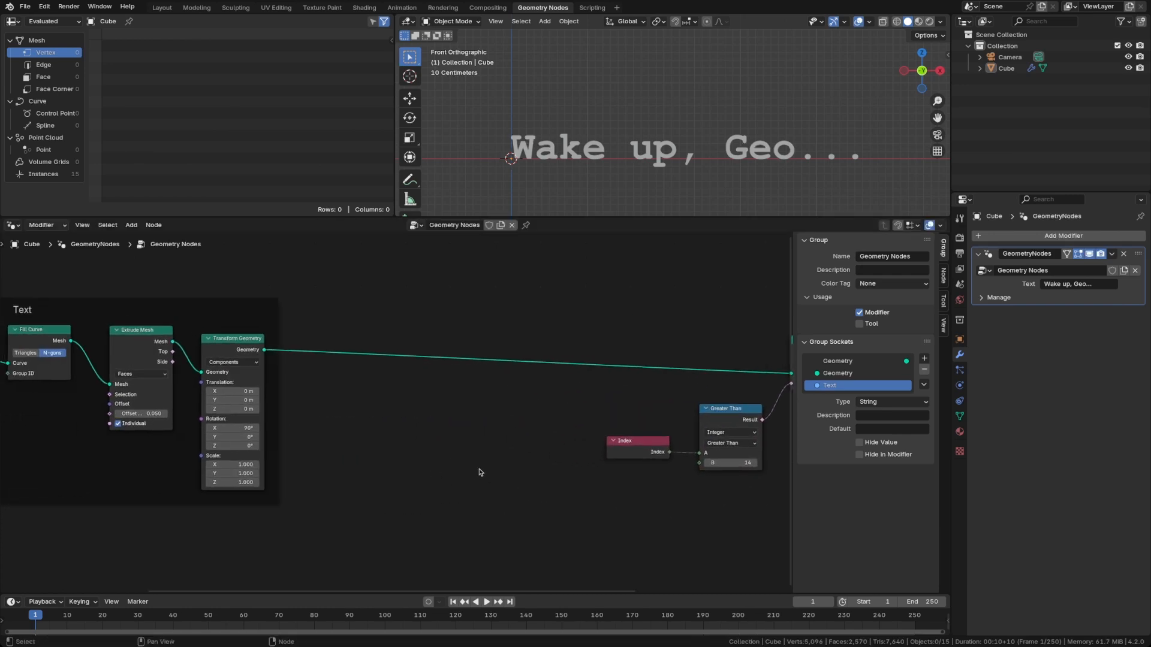
middle_click_drag(419, 447, 476, 441)
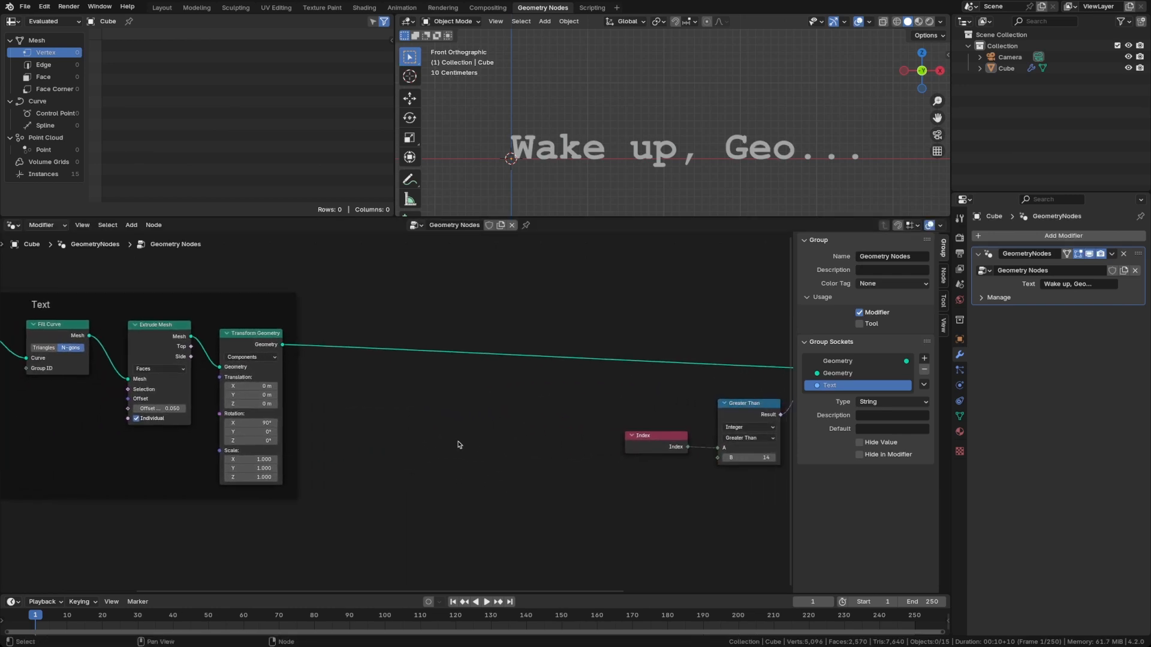
Add a Math node set to Divide in the gap between the Text frame and the Index node
key("shift+a")
mouse_move(458, 445)
type("math")
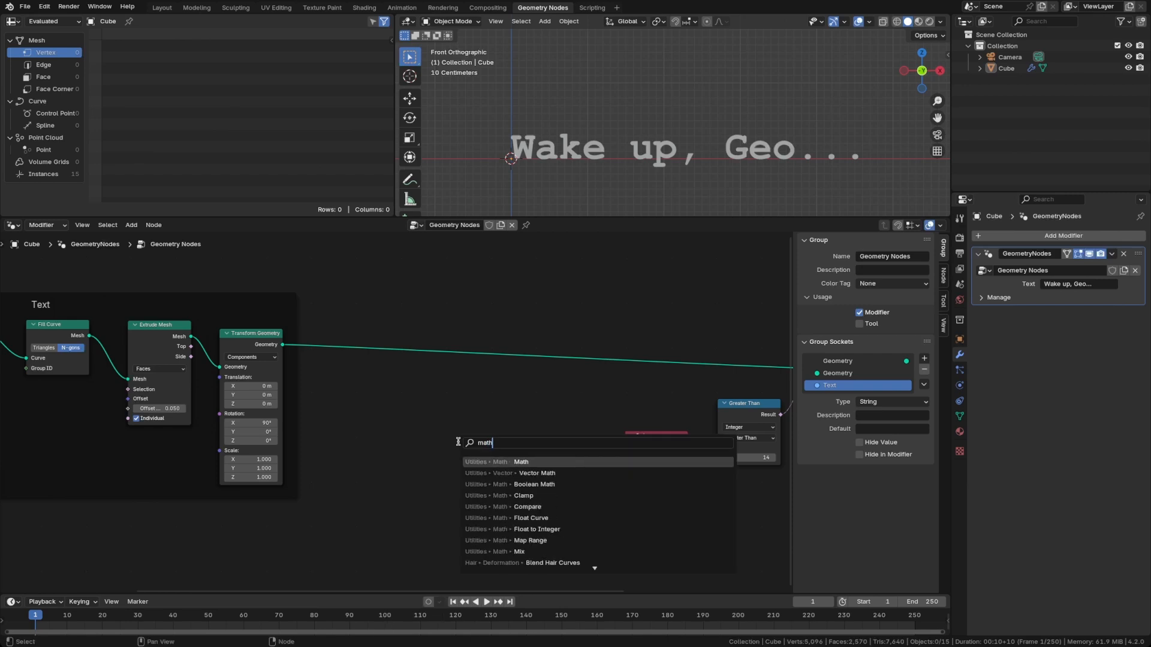
key("Return")
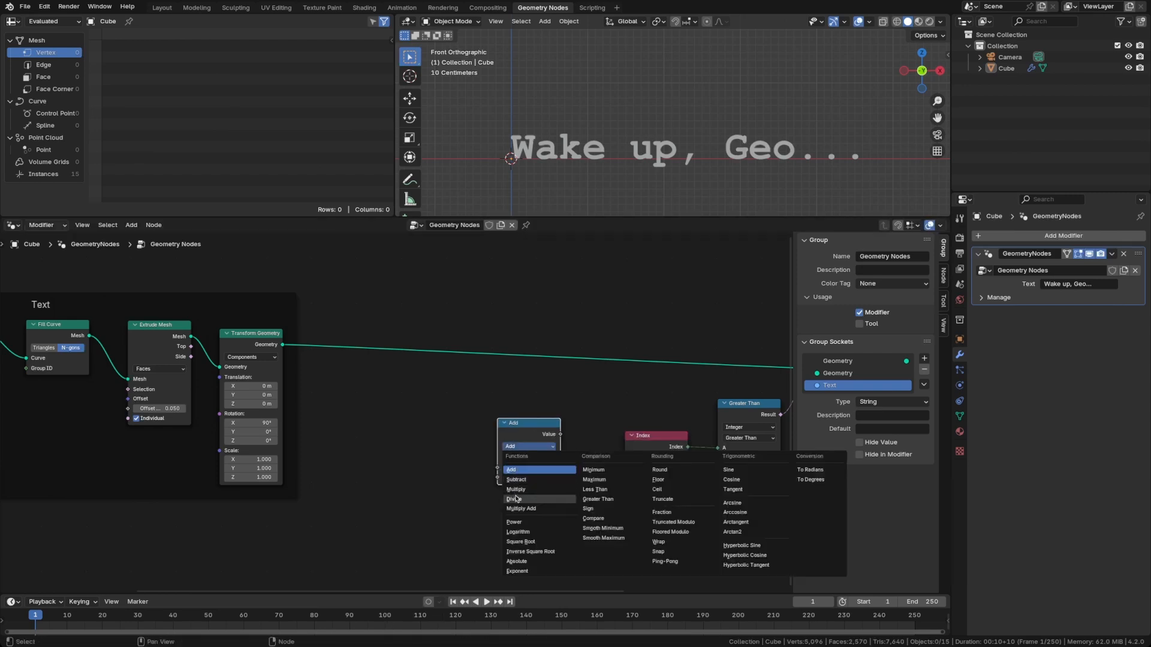
left_click(516, 499)
mouse_move(524, 426)
left_mouse_down()
mouse_move(539, 409)
mouse_move(533, 420)
left_mouse_up()
scroll(455, 117, "up", 2)
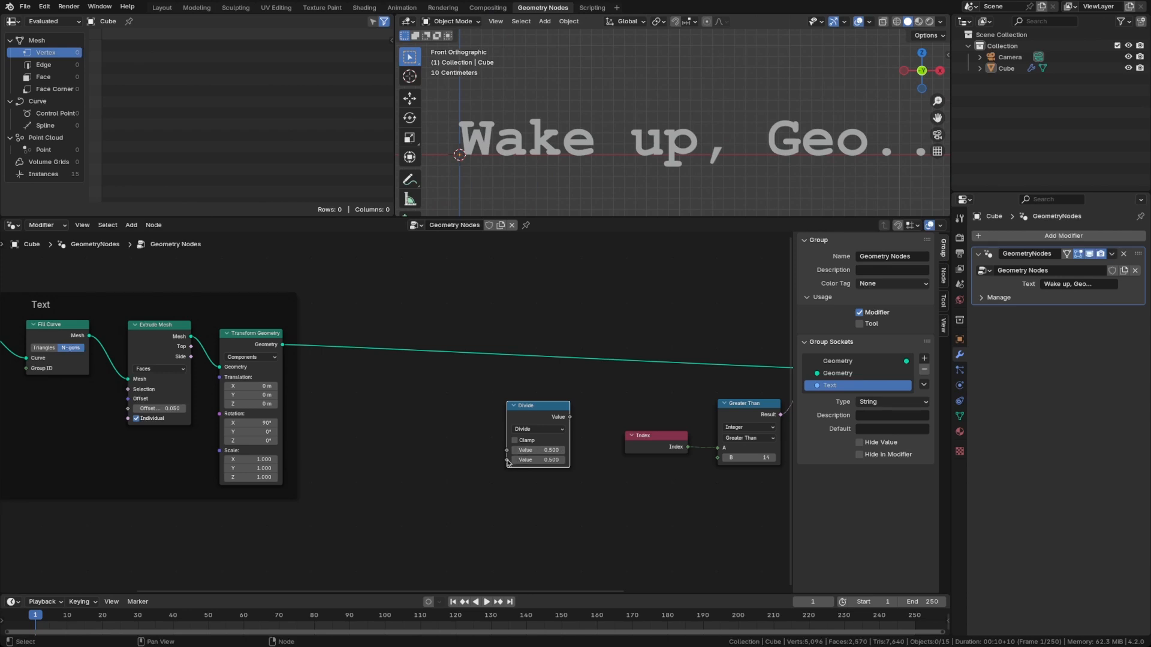
Feed the Divide node's first value from a new Group Input socket and rename that socket Typing Duration
left_click_drag(506, 450, 296, 455)
type("group")
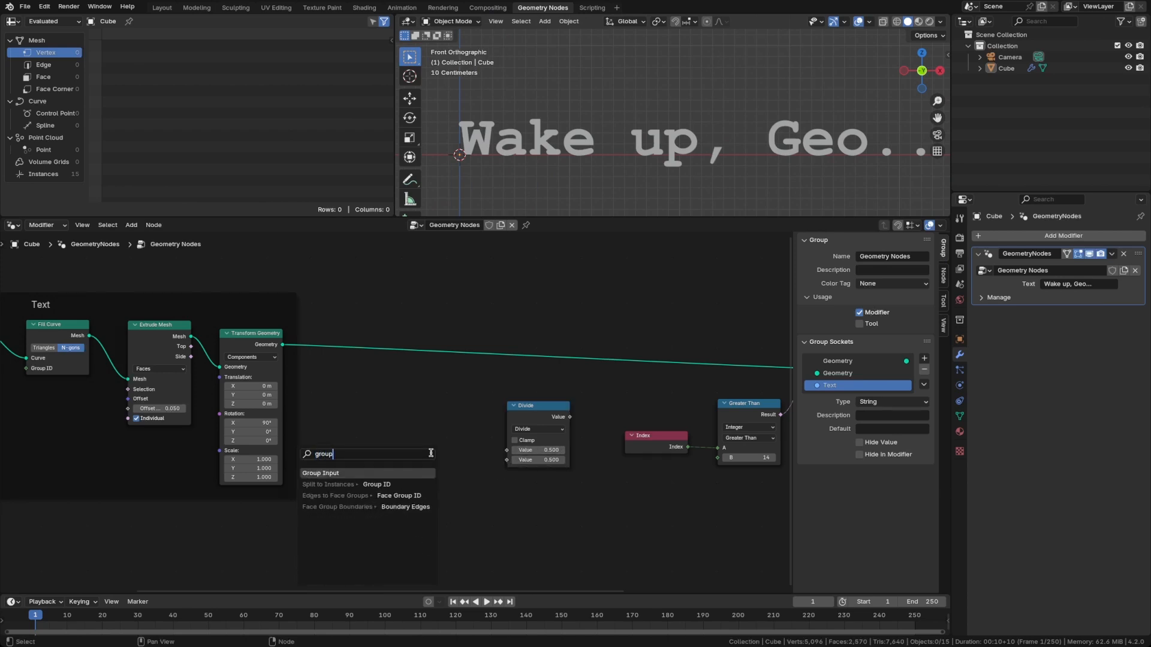
key("Return")
left_click(456, 439)
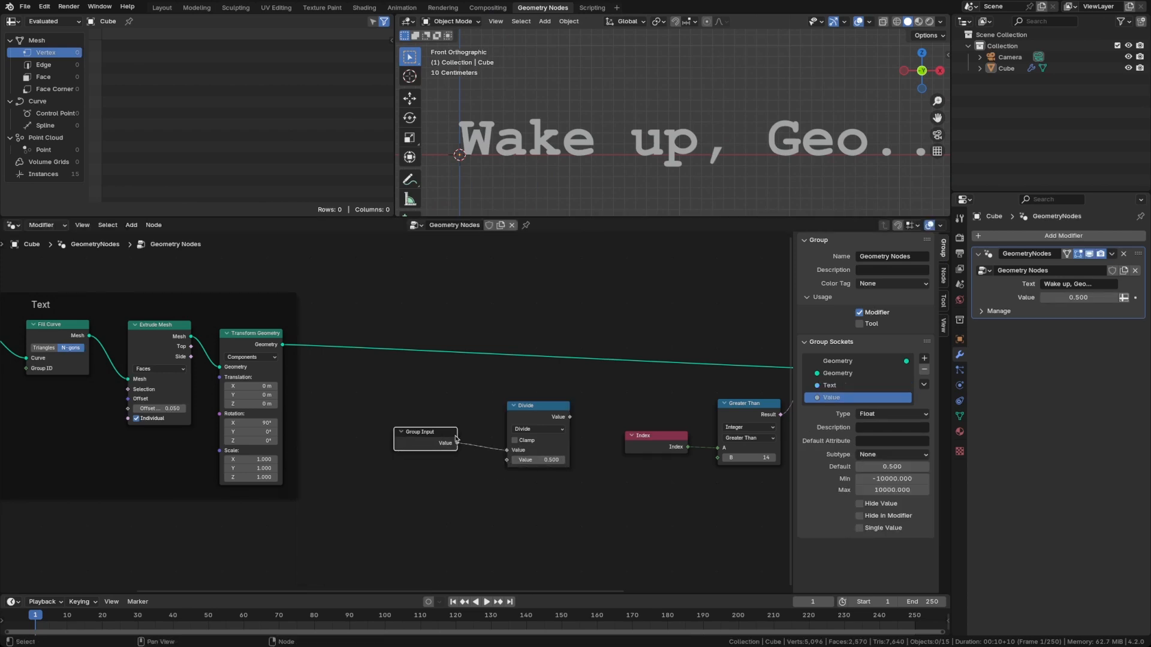
double_click(831, 398)
type("DurTyping Duration")
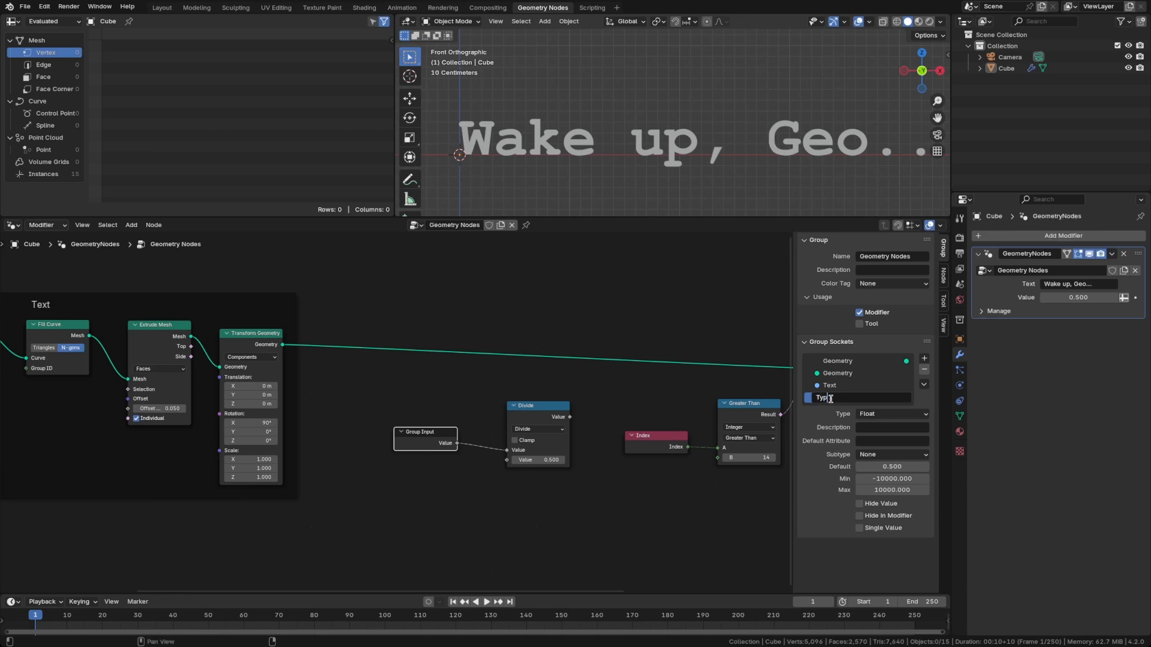
key("Return")
Set the modifier's Typing Duration to 5 and its Text to 12345
left_click(1072, 298)
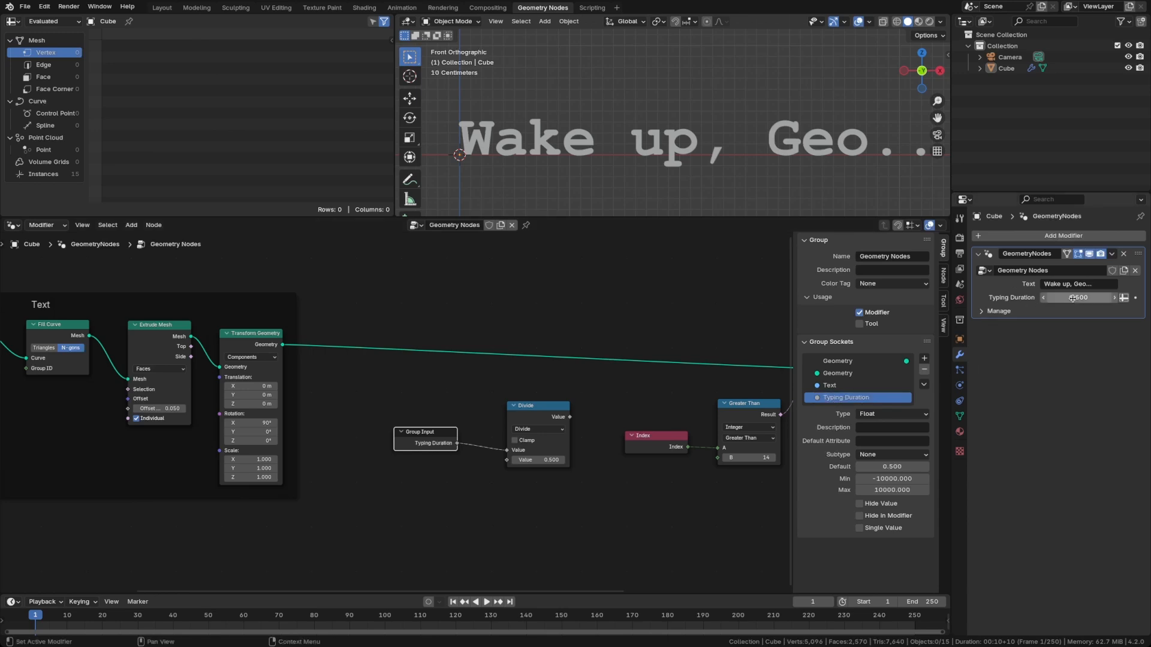
type("5")
key("Return")
left_click(1070, 284)
type("12345")
key("Return")
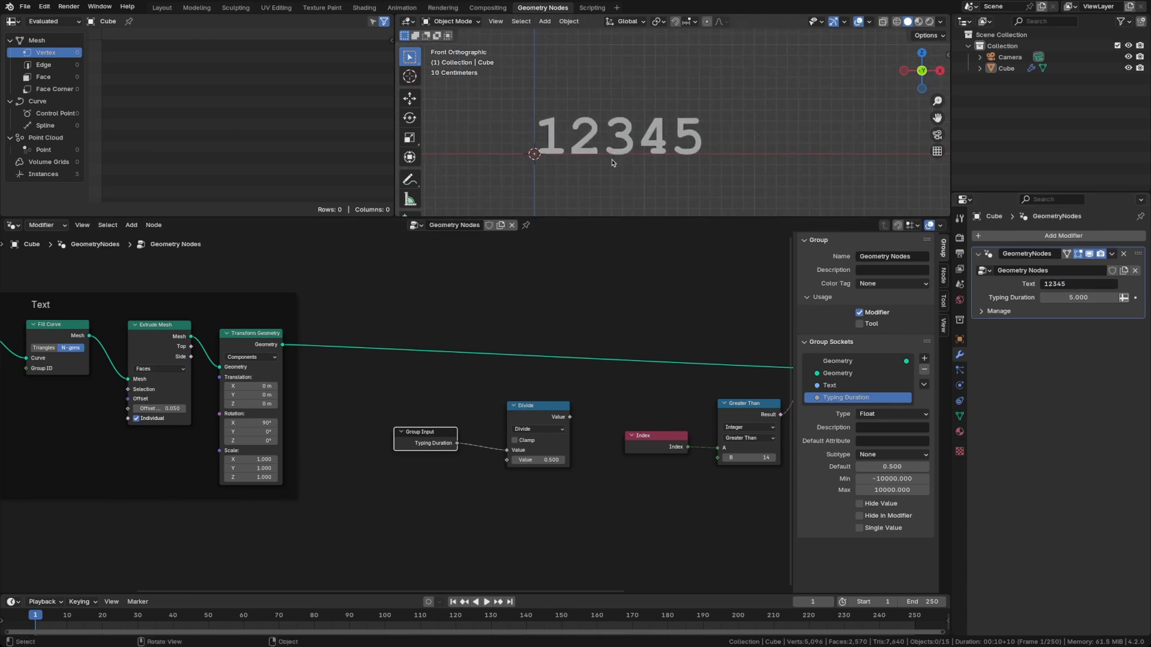
Reposition the Typing Duration Group Input and the Divide node so they sit close together
left_click_drag(437, 440, 456, 423)
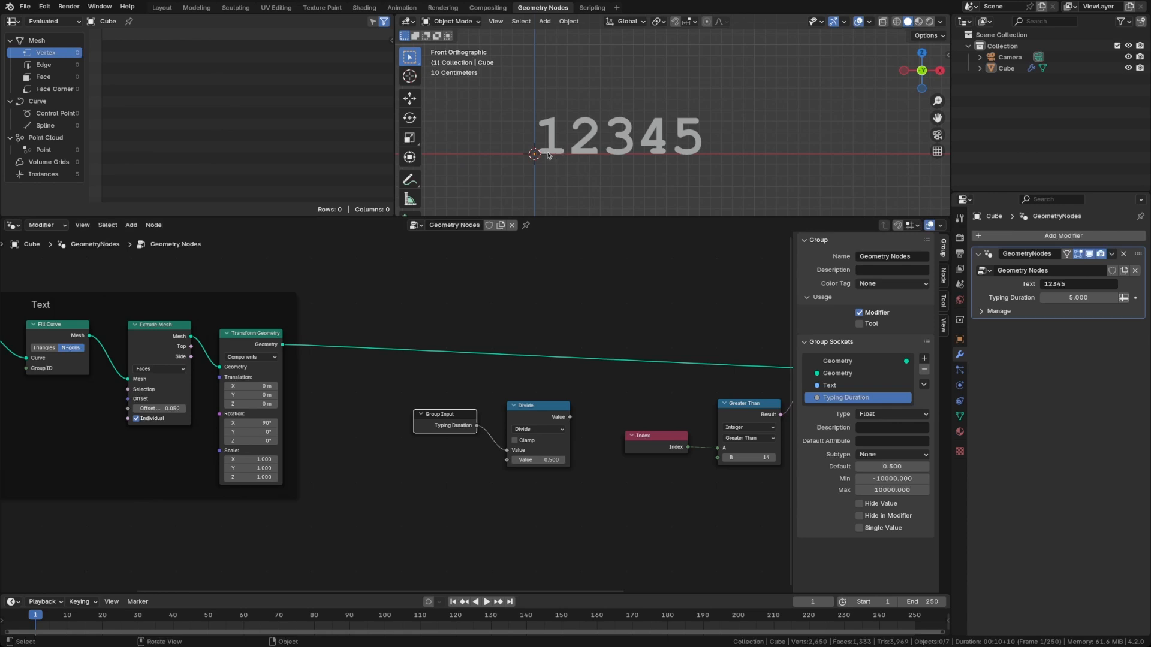
left_click_drag(541, 414, 535, 411)
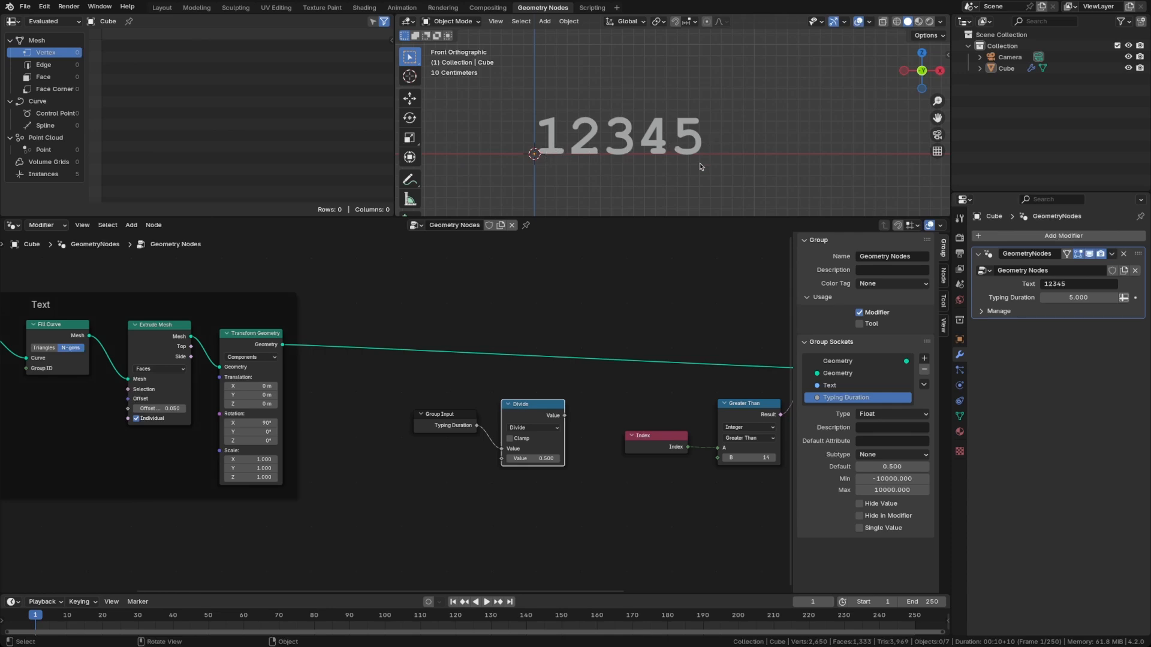
left_click(452, 414)
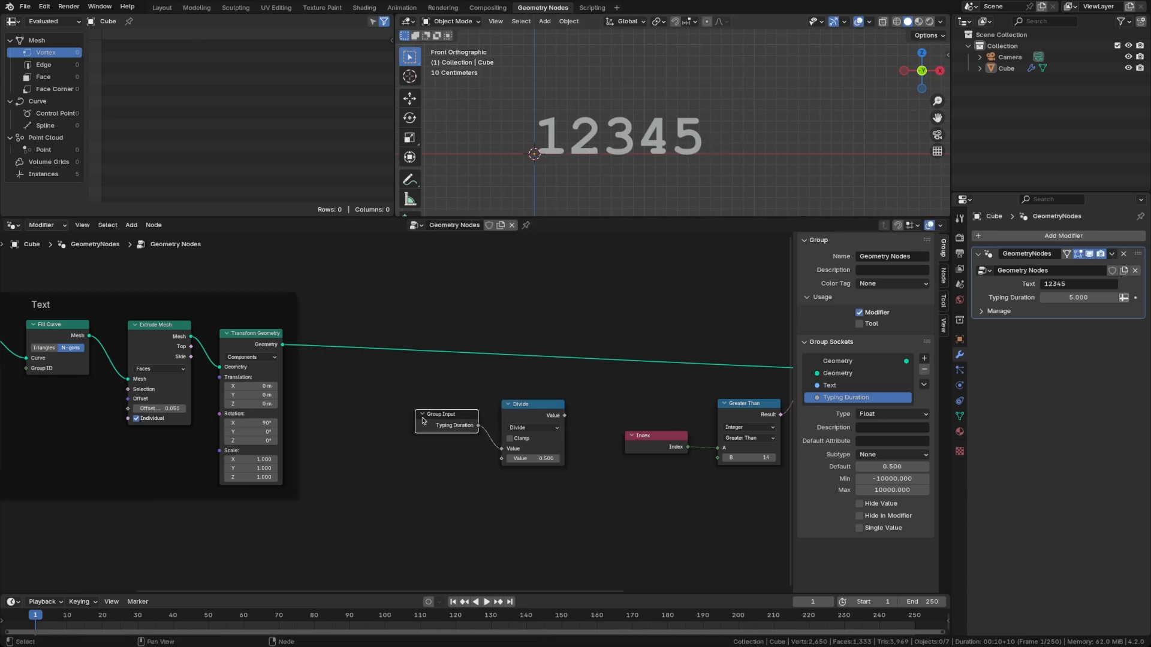
left_click_drag(452, 428, 450, 431)
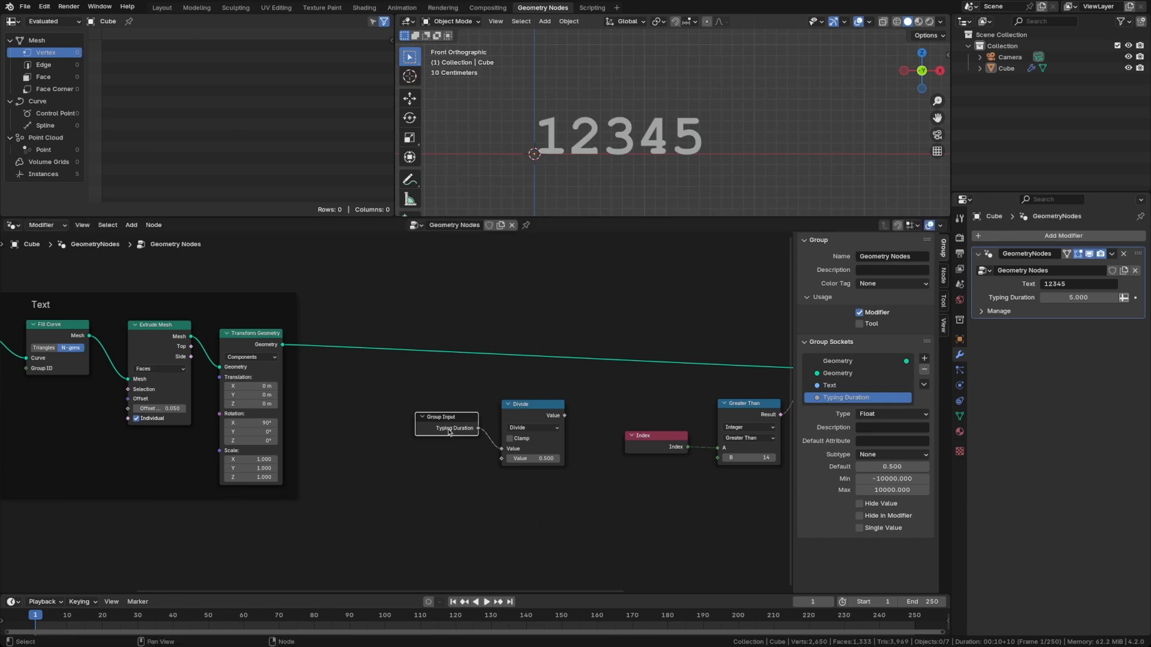
Add a String Length node below the Group Input and link its Length to the Divide node's second value
left_click_drag(502, 459, 462, 479)
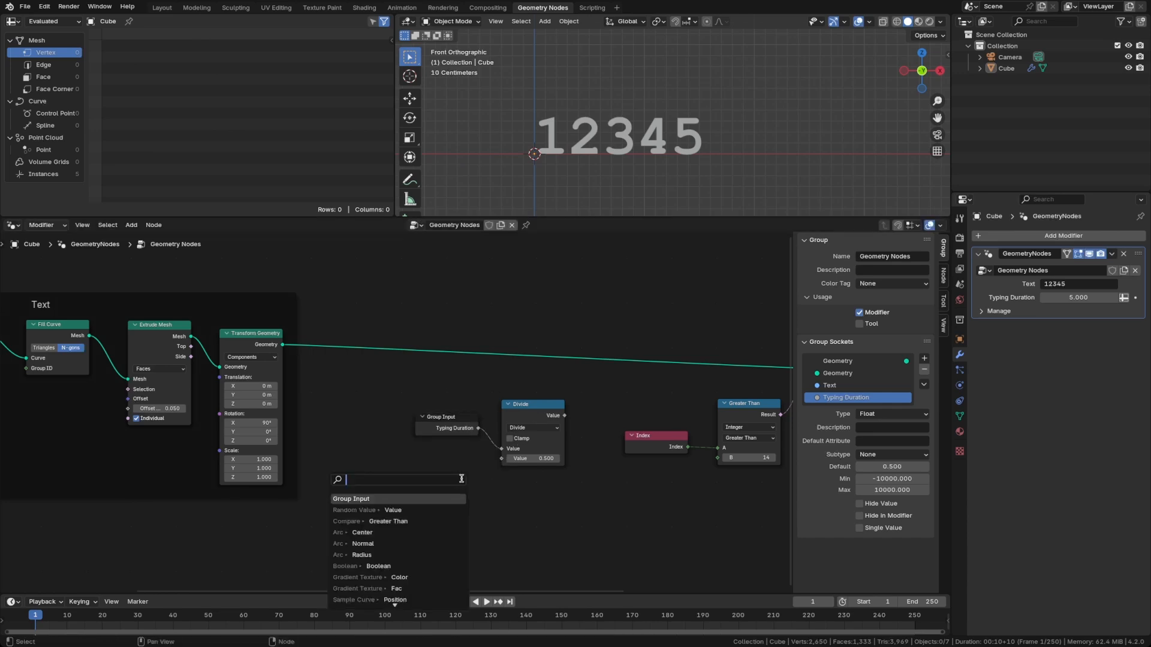
type("string")
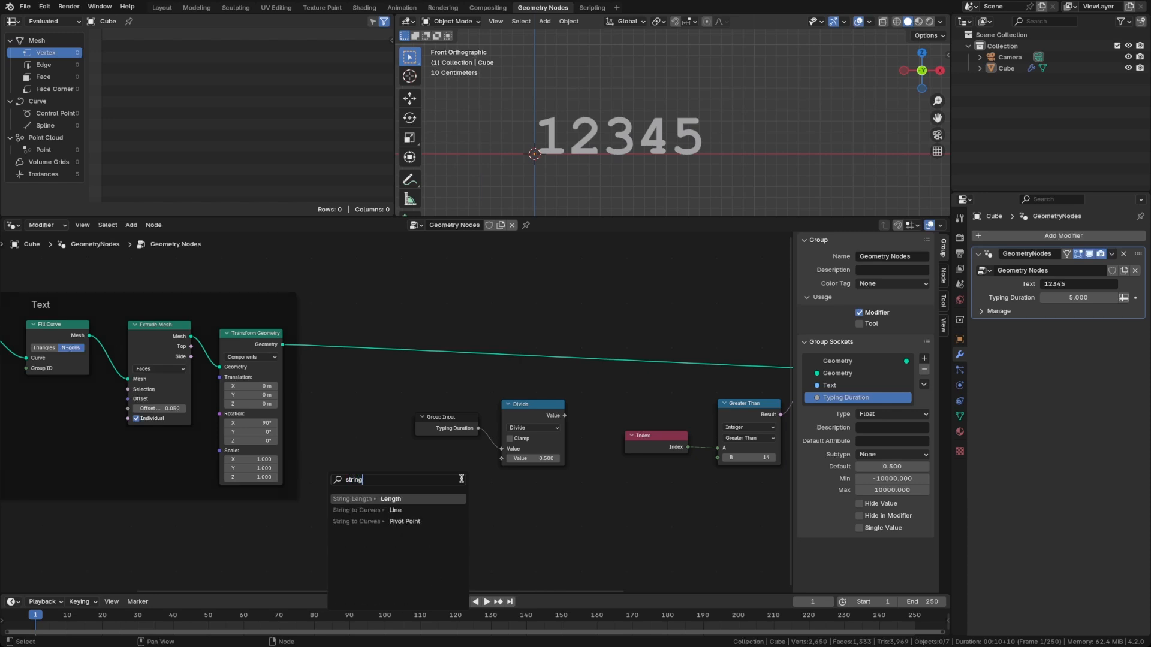
key("Return")
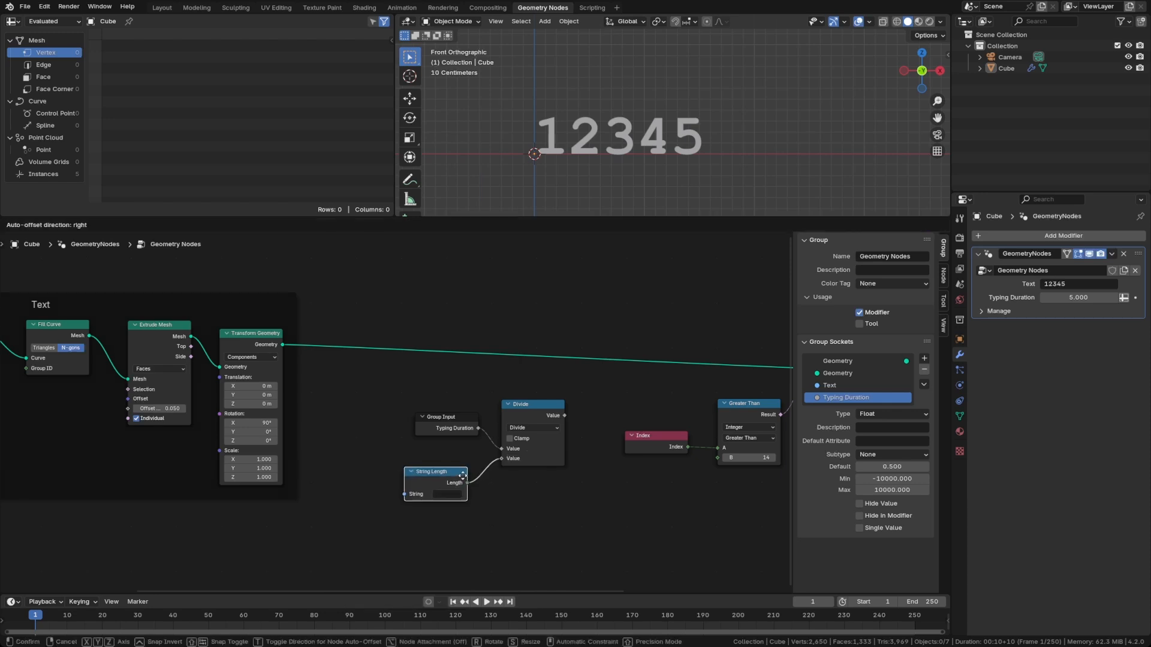
left_click(423, 484)
Feed the String Length node's String input from a new Group Input node's Text output
left_click_drag(419, 483, 386, 483)
type("group")
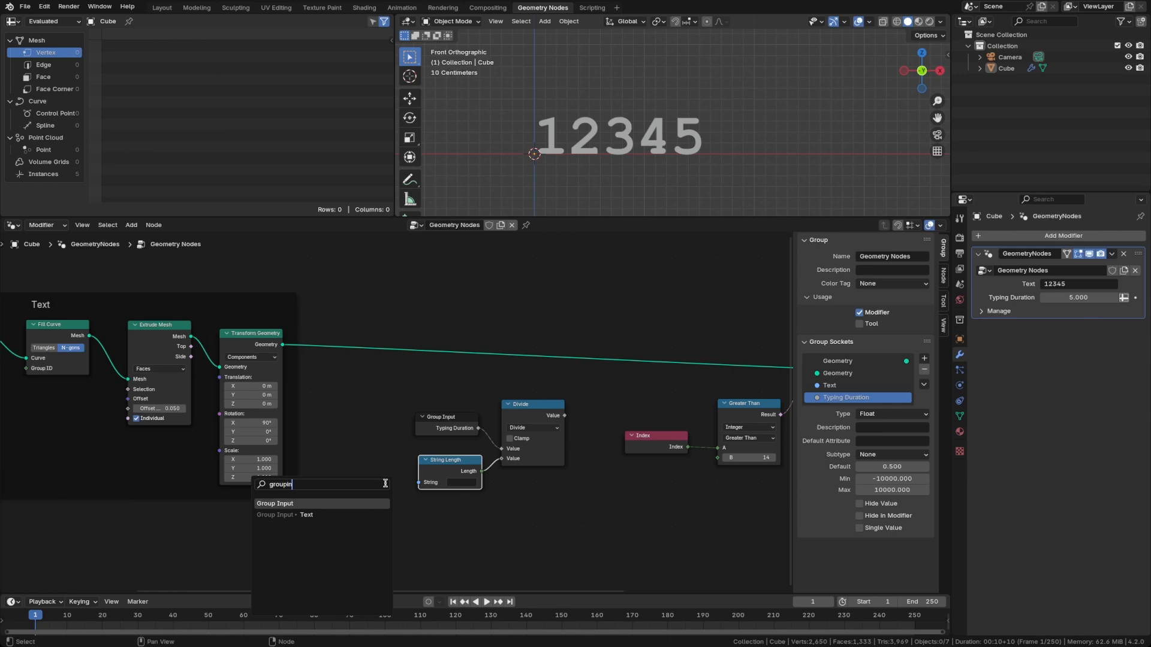
type("in")
key("Down")
key("Return")
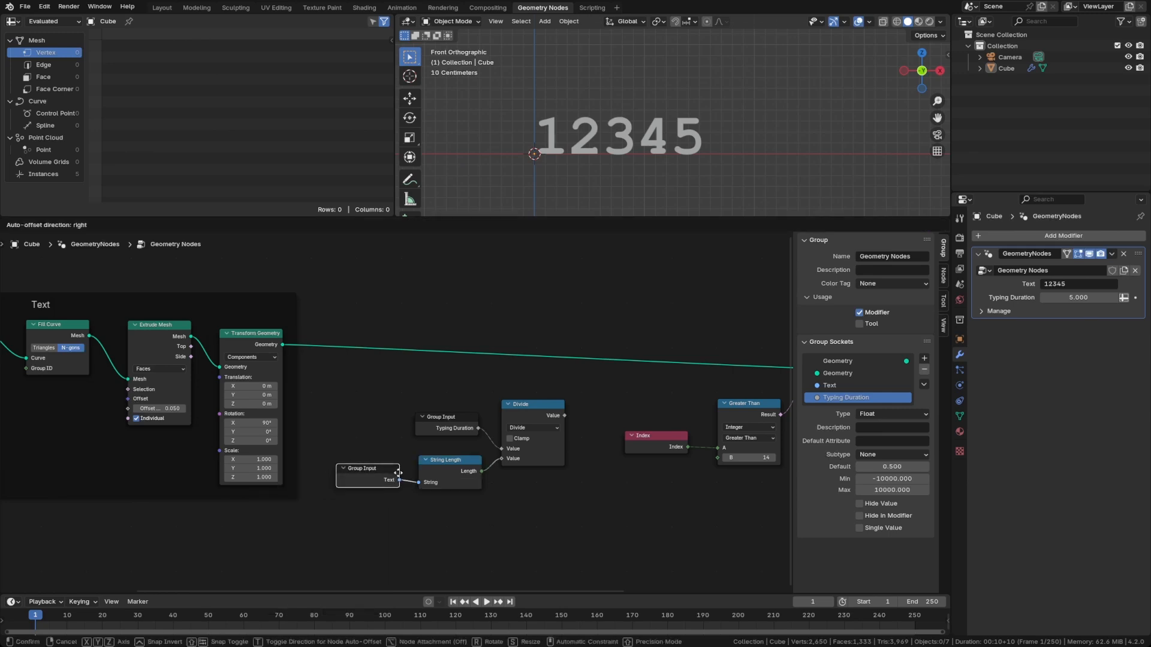
left_click(398, 473)
Join both Group Inputs, String Length and Divide in a frame labelled Seconds Per Instance
left_click_drag(339, 401, 551, 531)
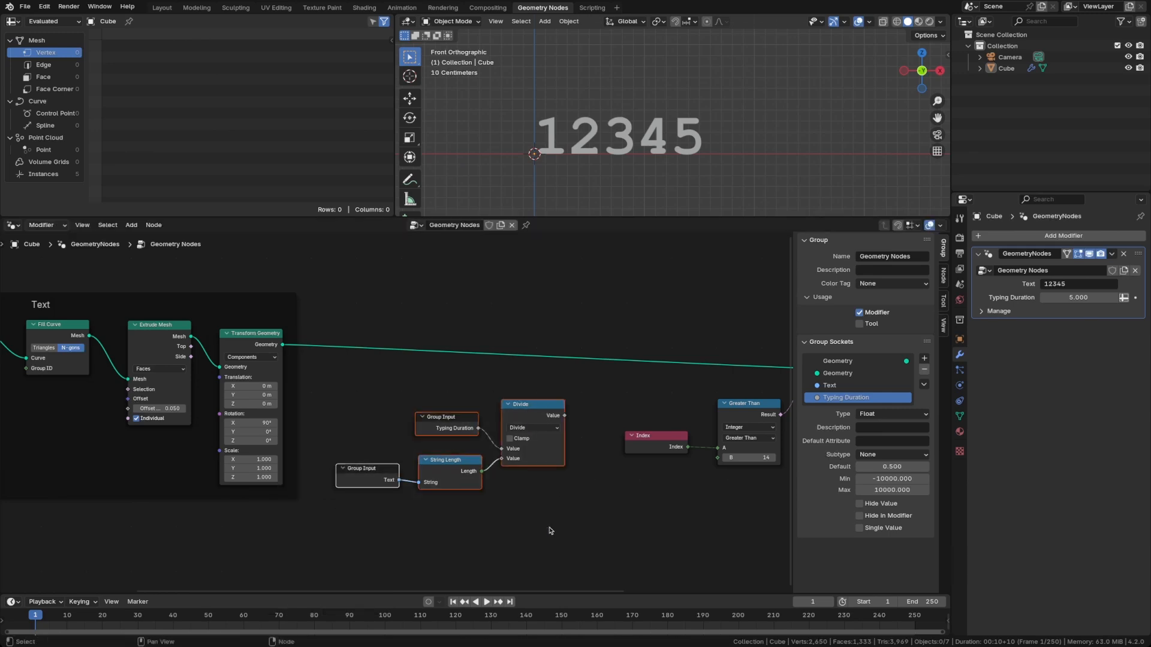
key("ctrl+j")
key("F2")
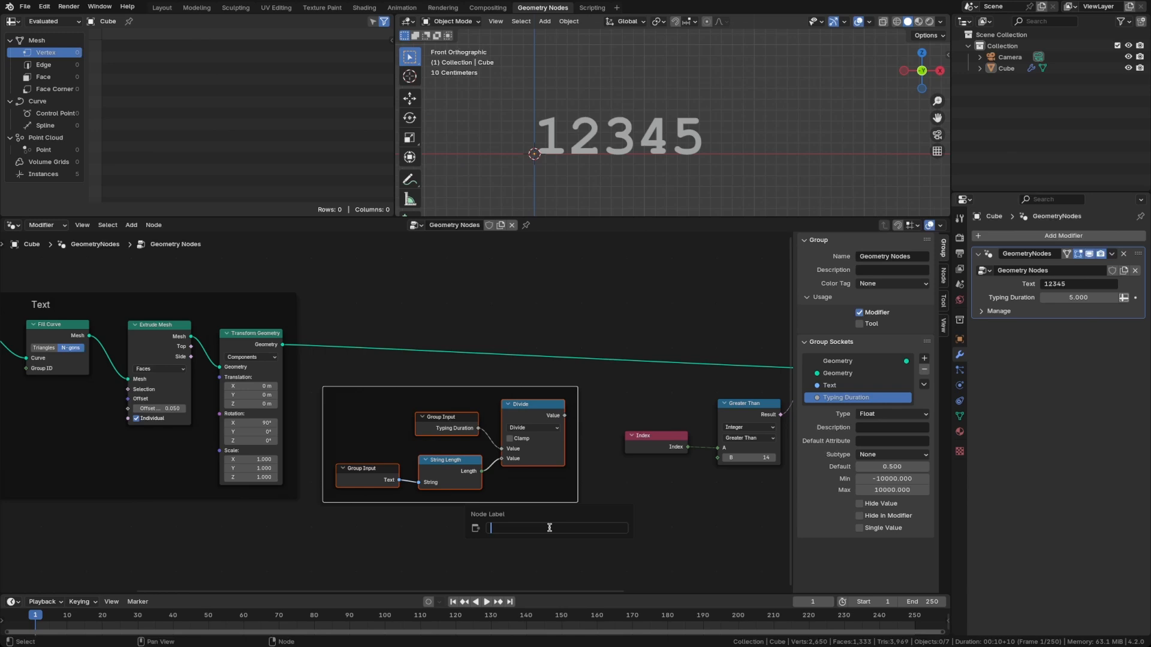
type("Seconds Per Instance")
key("Return")
Move the Index, Compare, Delete Geometry and Group Output nodes farther away from the Seconds Per Instance frame
left_click_drag(471, 296, 710, 463)
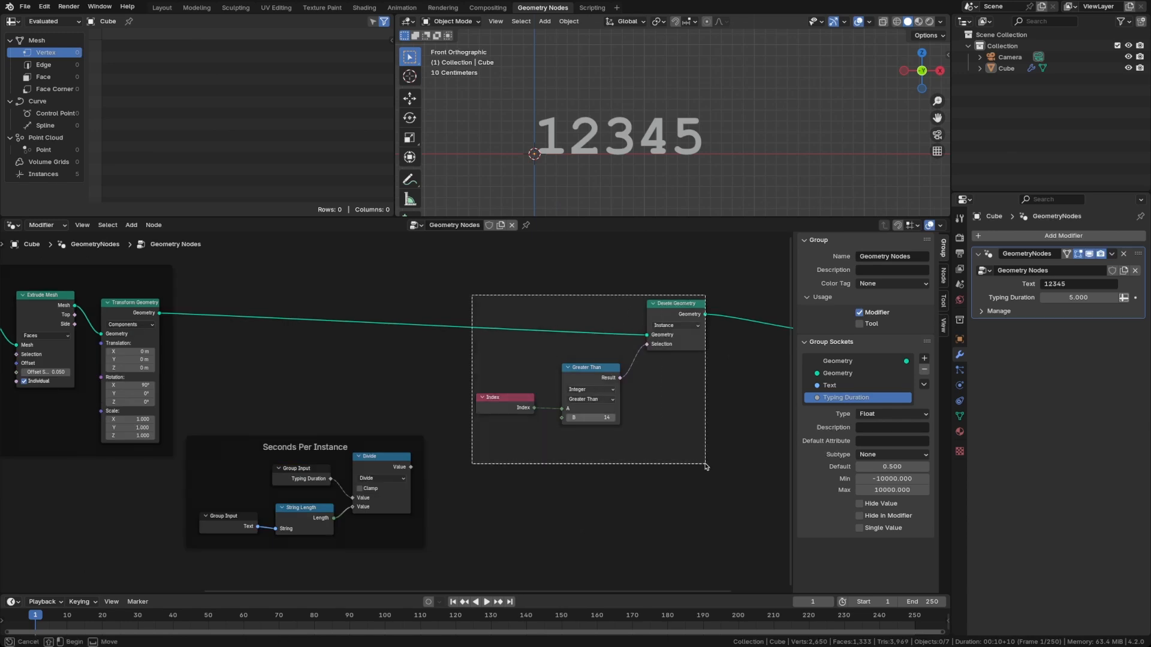
key("g")
left_click(701, 471)
scroll(630, 467, "right", 5)
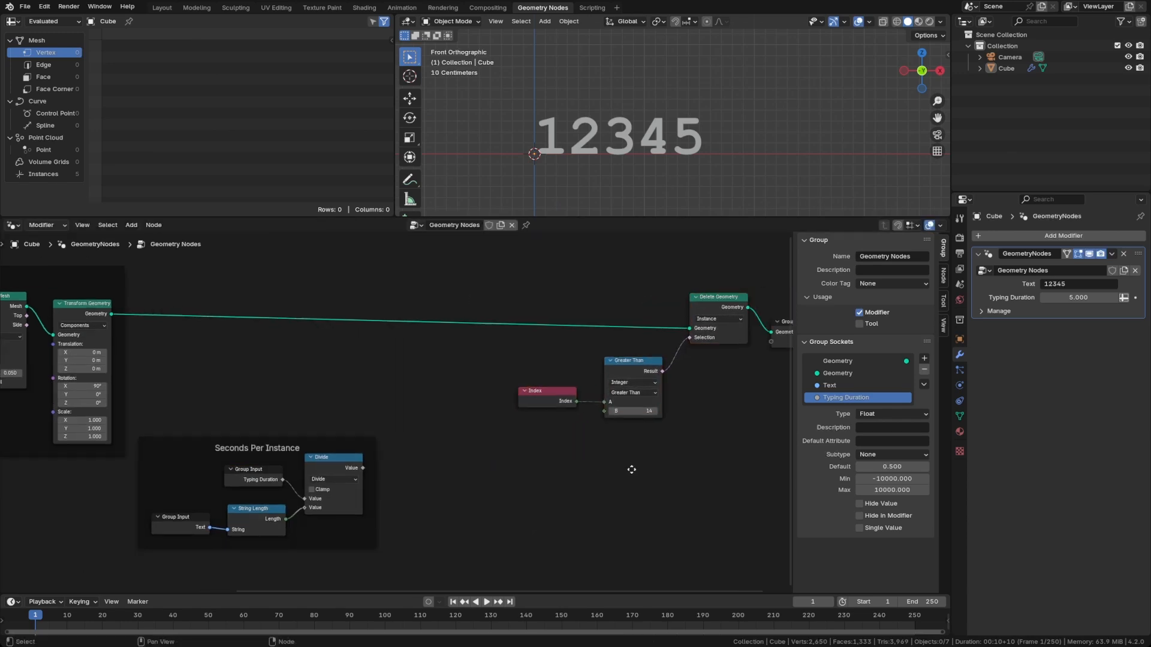
left_click_drag(412, 299, 663, 473)
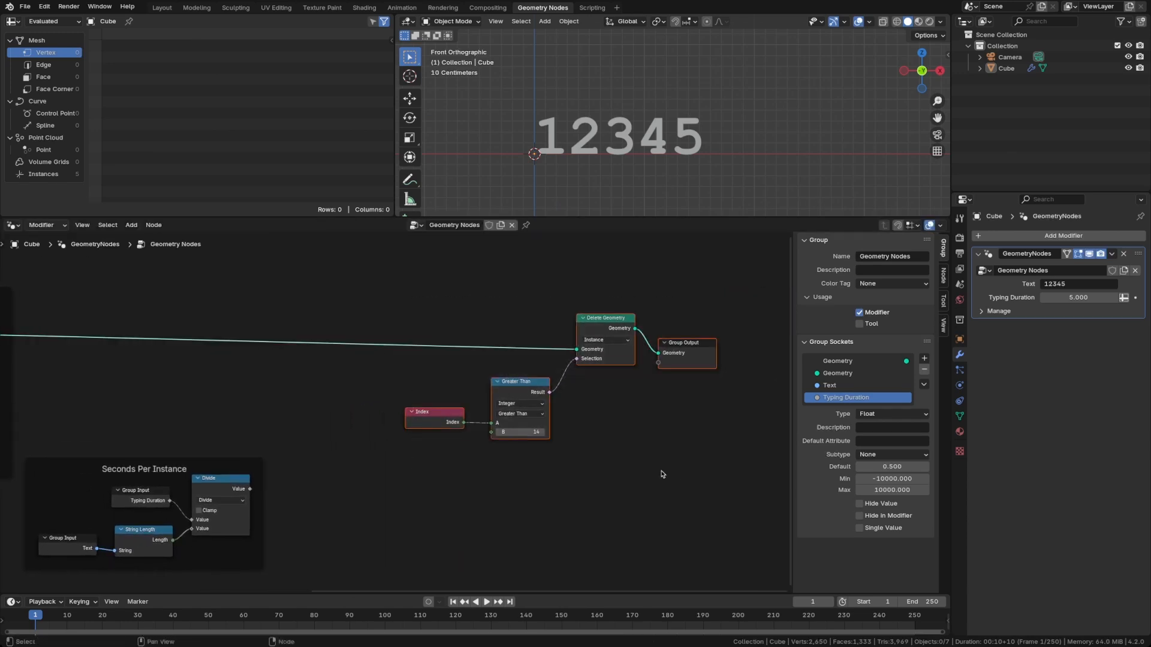
key("g")
left_click(632, 488)
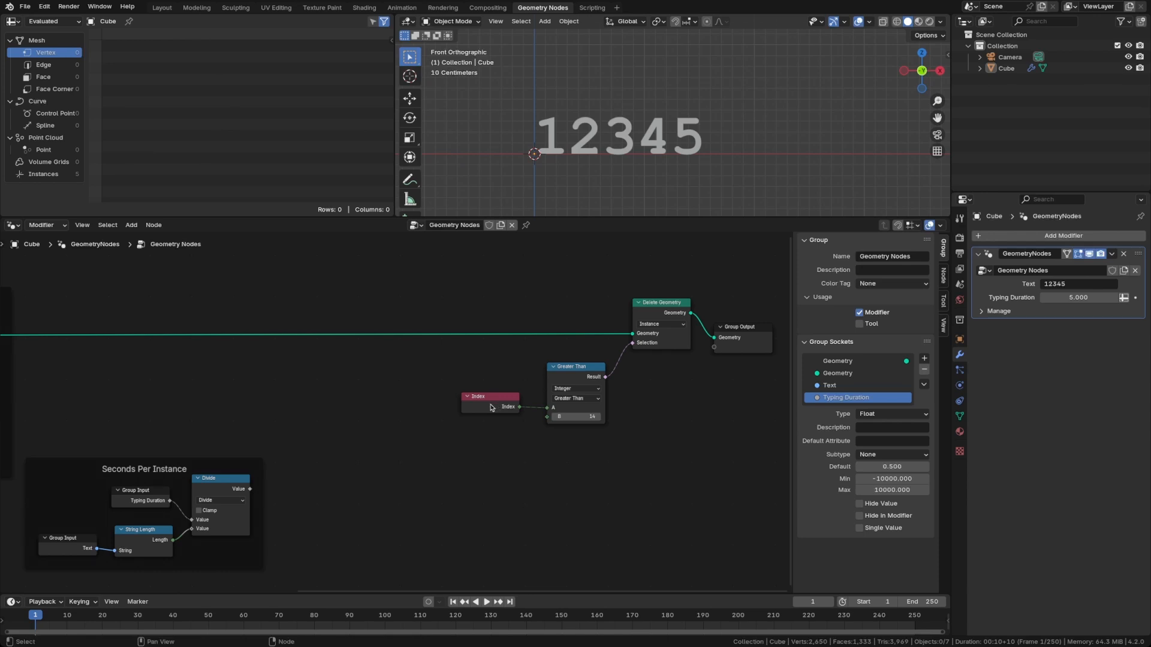
Delete the Index node feeding Compare and shift the Seconds Per Instance frame slightly toward the Compare node
left_click(490, 410)
key("Delete")
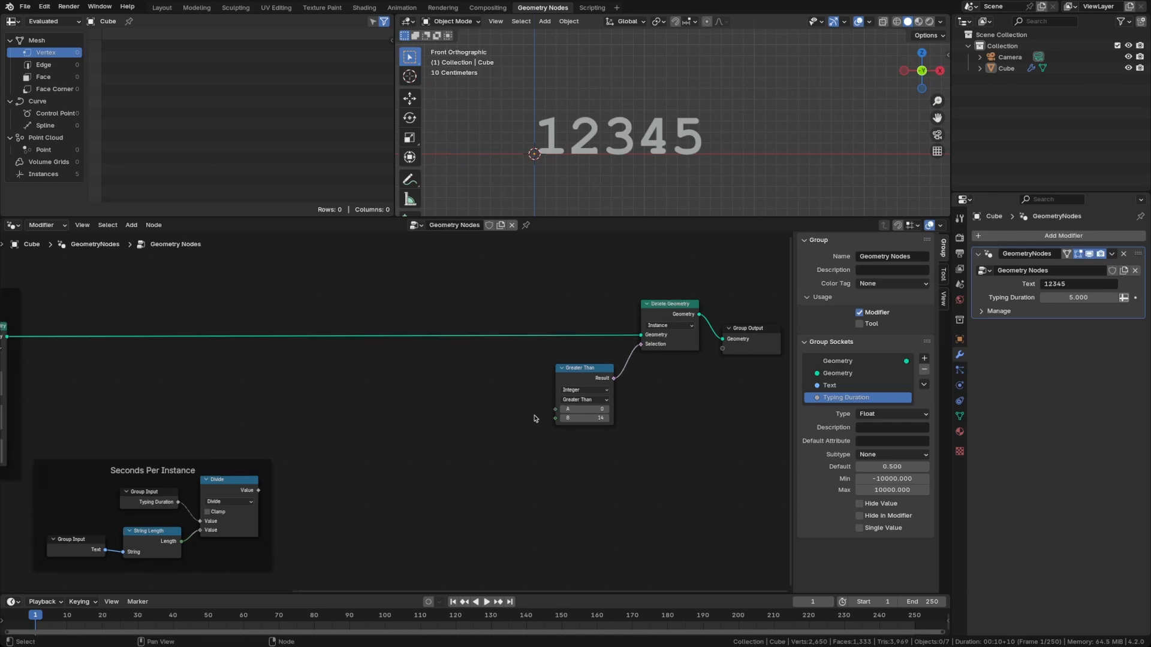
left_click(184, 464)
left_click_drag(184, 464, 228, 460)
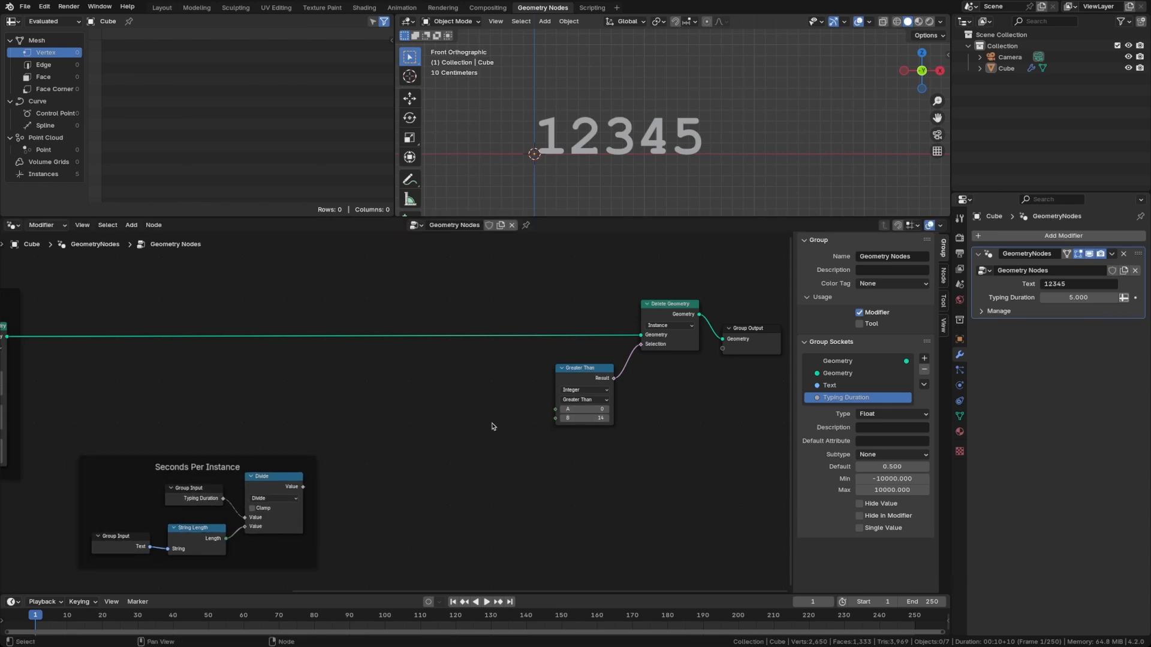
Add a Scene Time node in front of the Compare node and link its Frame output to Compare's B
key("shift+a")
type("scene")
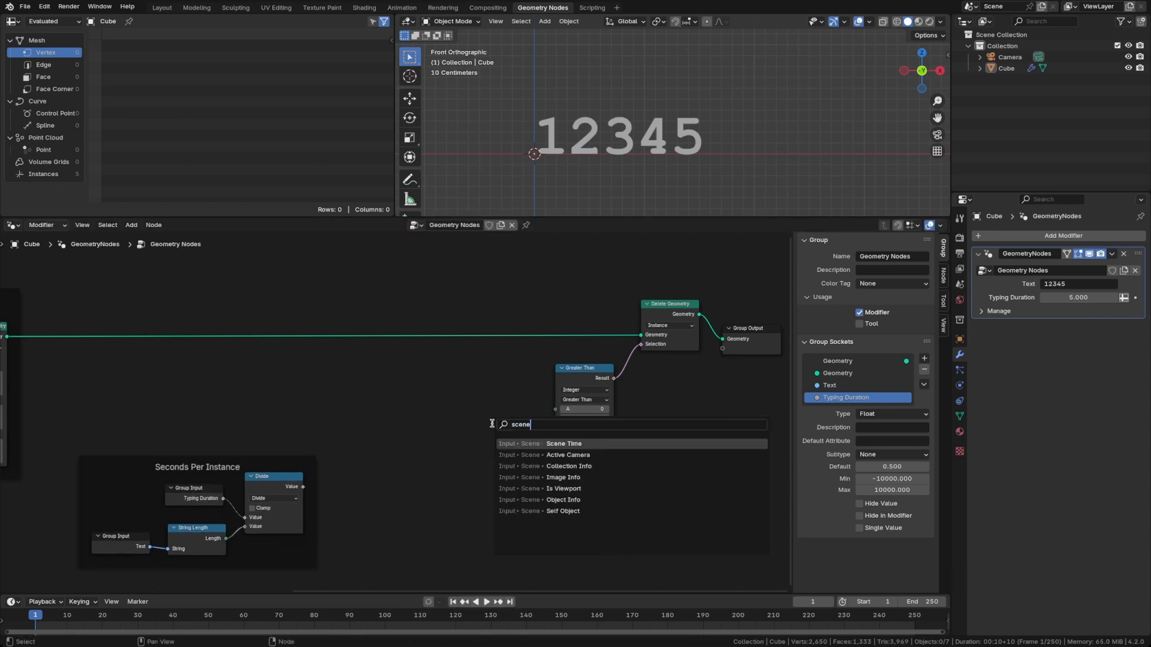
key("Return")
left_click(506, 421)
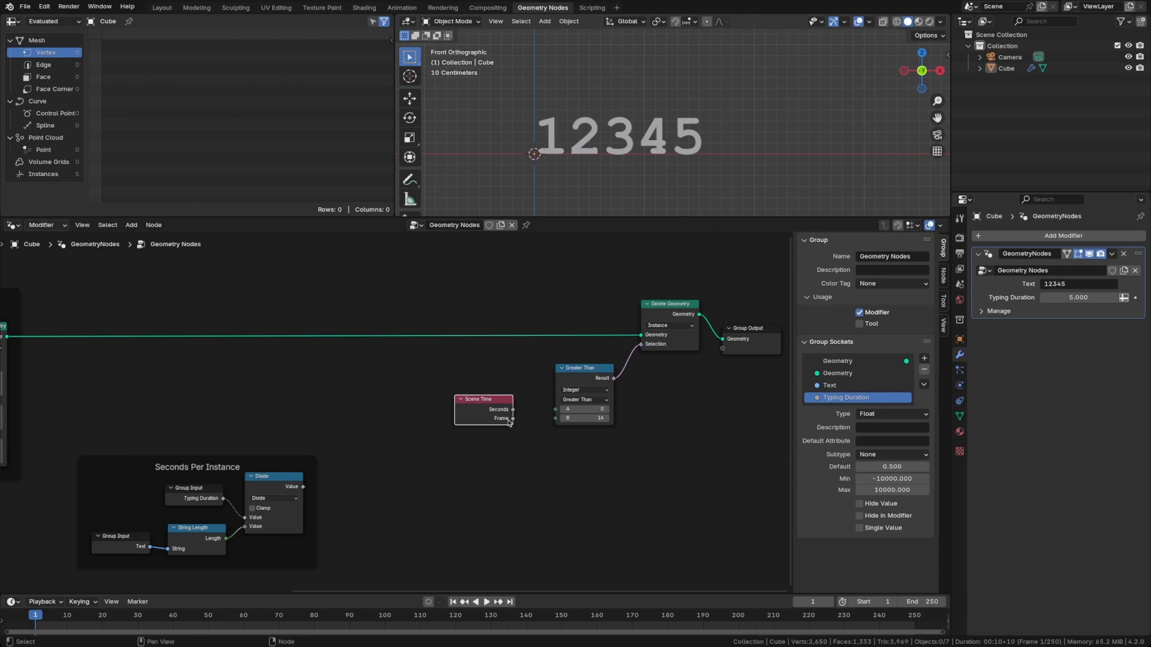
left_click_drag(512, 421, 556, 417)
left_click_drag(489, 402, 495, 406)
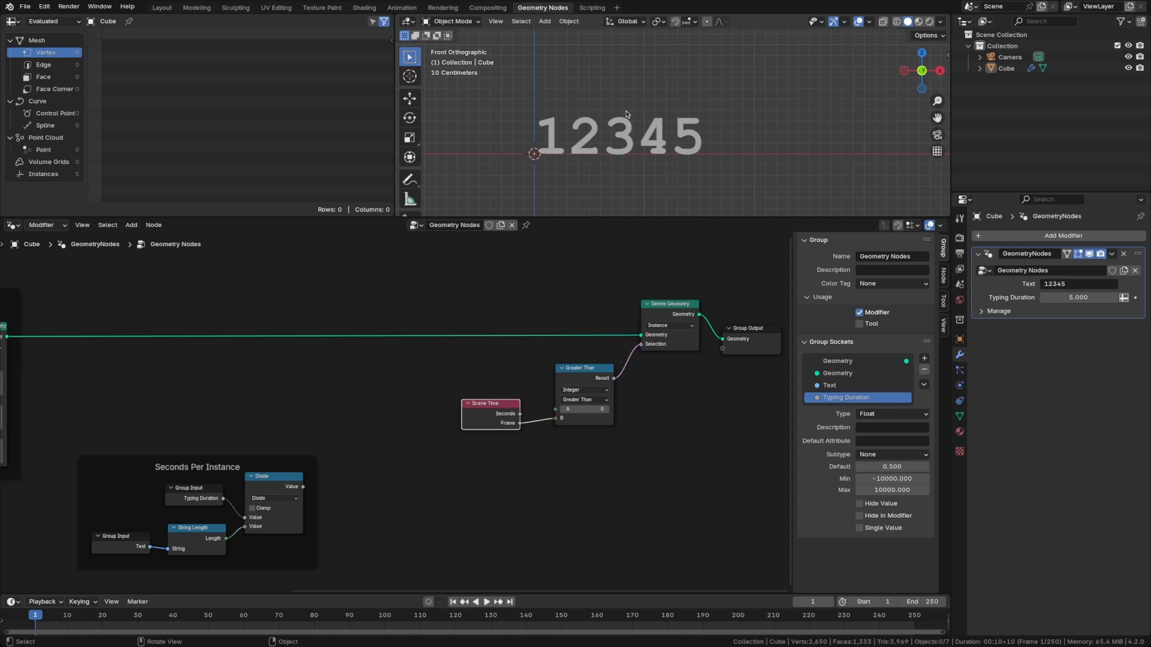
Add a new Index node above the Seconds Per Instance frame
middle_click_drag(269, 425, 362, 414)
left_click_drag(324, 444, 291, 436)
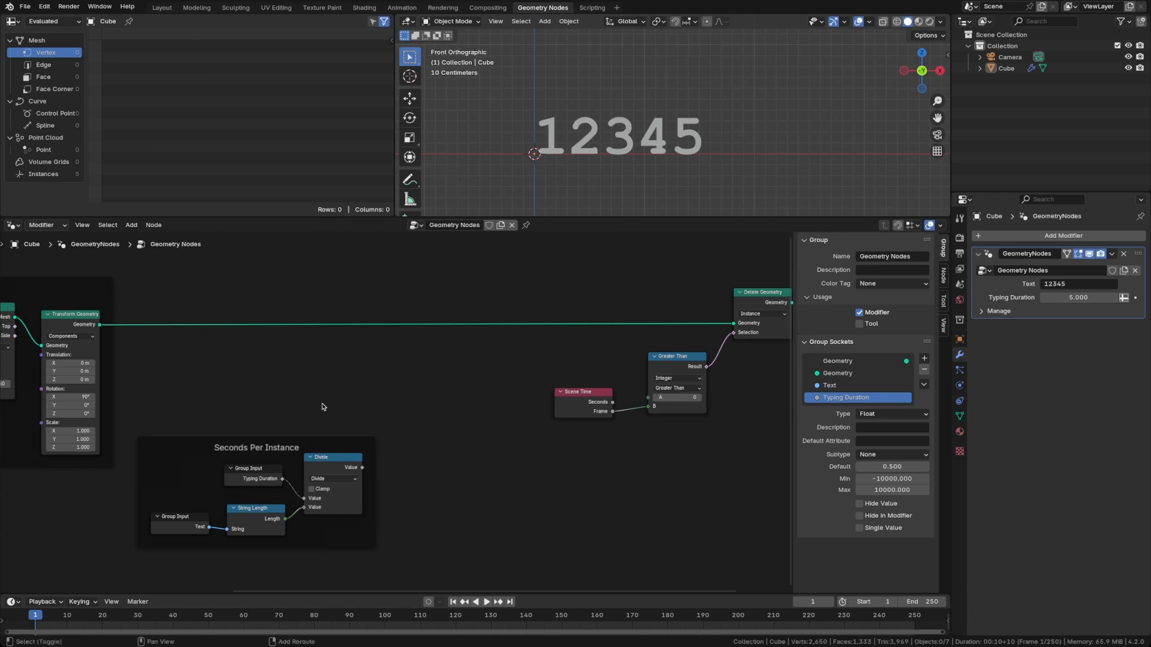
key("shift+a")
type("index")
key("Return")
left_click(279, 370)
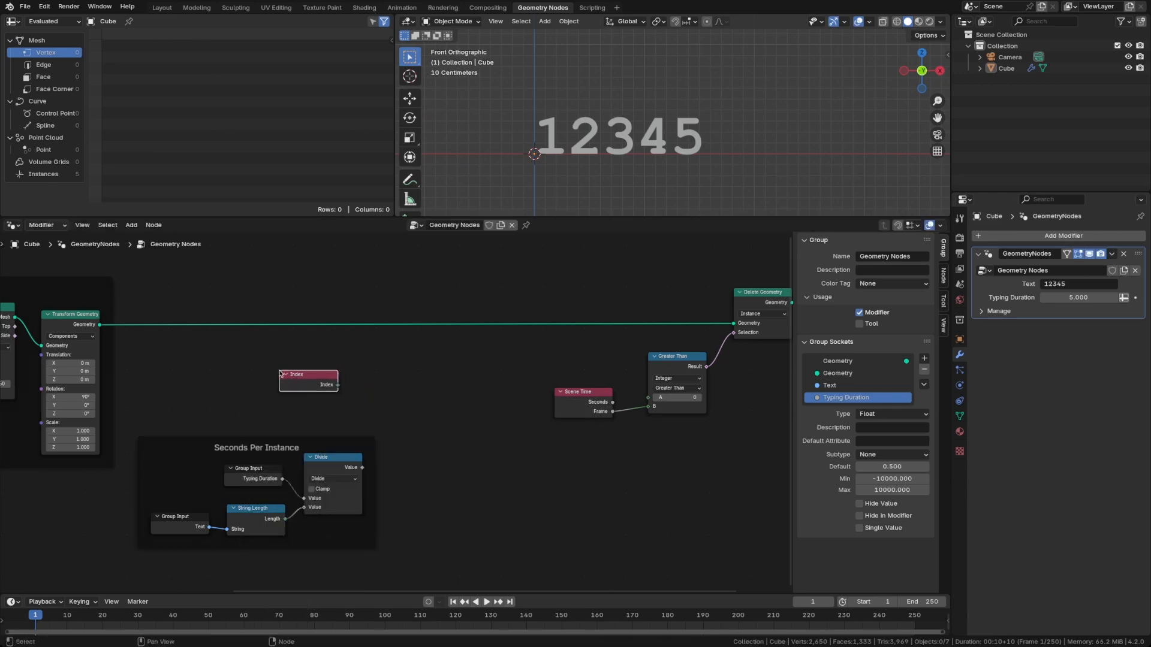
Duplicate the Divide node, detach the copy from the Seconds Per Instance frame and place it beside the Index node
left_click(334, 466)
key("shift+d")
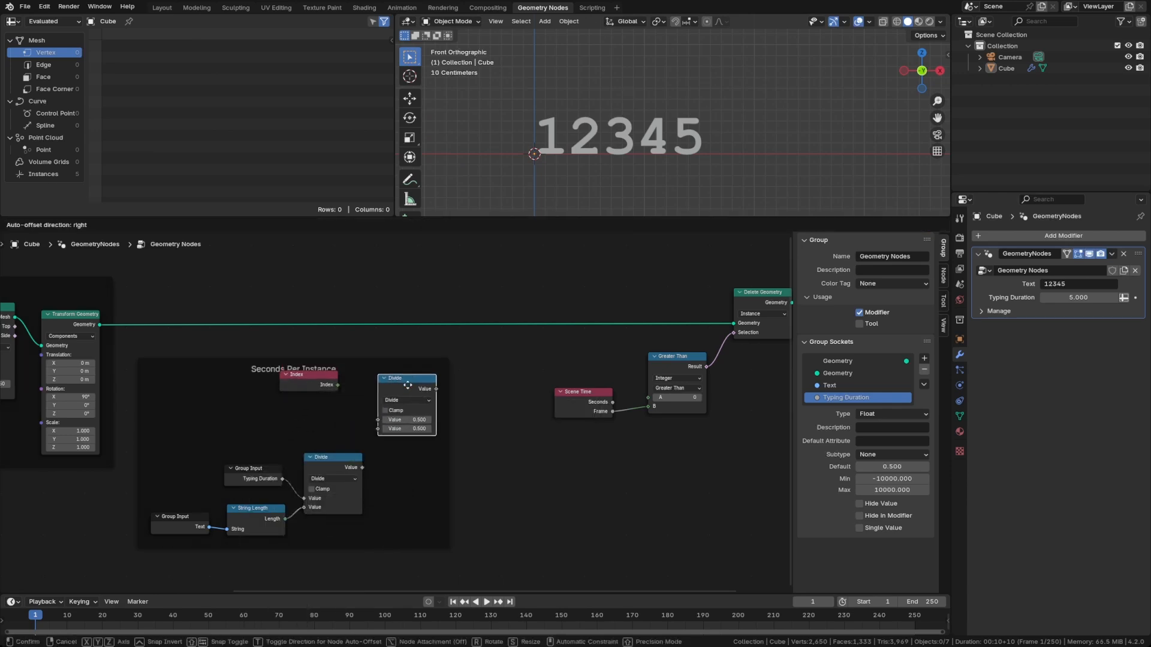
left_click(408, 388)
key("alt+p")
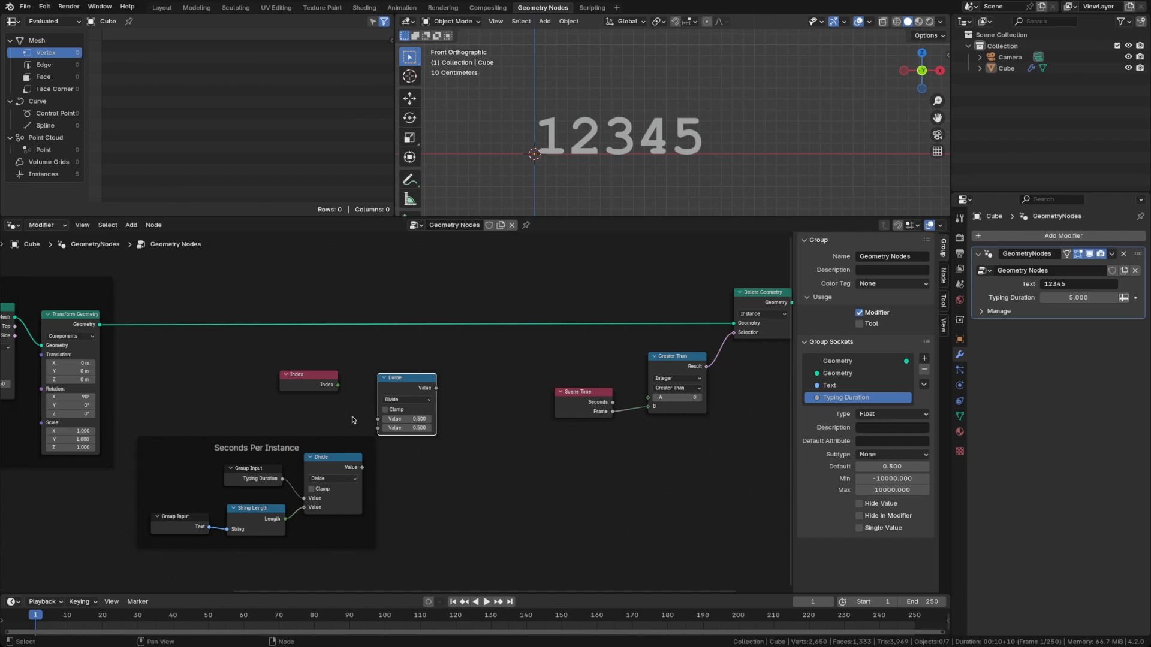
left_click_drag(406, 395, 409, 382)
Link Index to the new Divide node's first value and the Seconds Per Instance result to its second value
left_click_drag(337, 385, 379, 407)
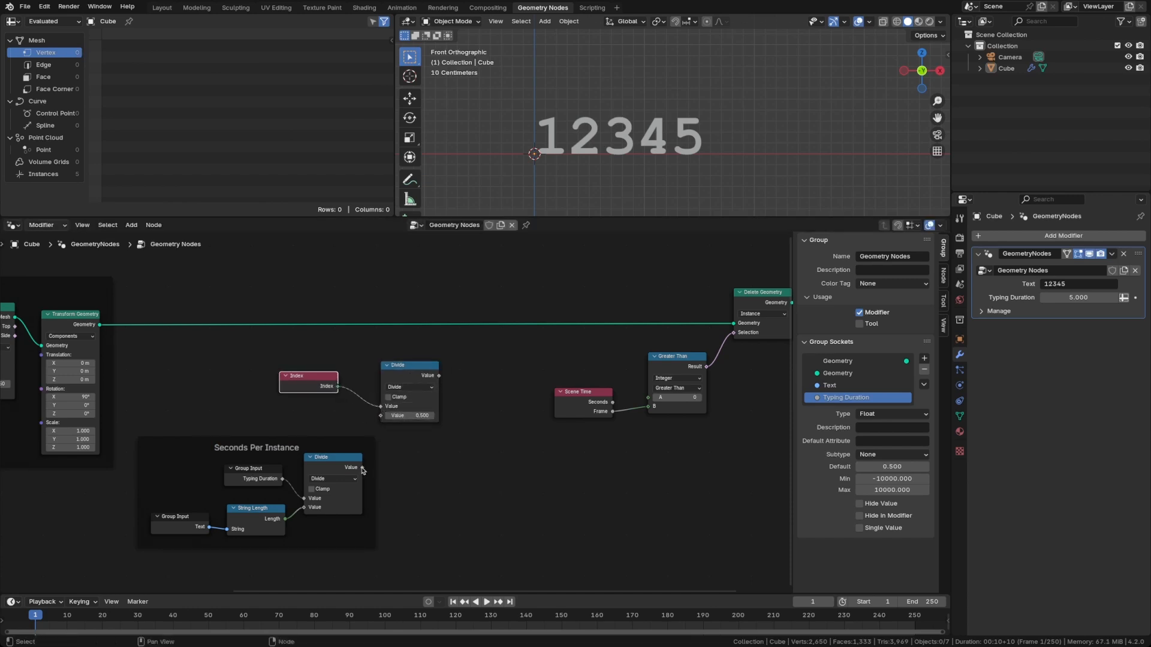
left_click_drag(362, 469, 380, 415)
left_click_drag(305, 441, 339, 399)
Link the new Divide node's result to Compare's A and Scene Time's Seconds output to Compare's B
left_click_drag(411, 371, 647, 397)
left_click_drag(605, 410, 648, 406)
scroll(593, 418, "up", 1)
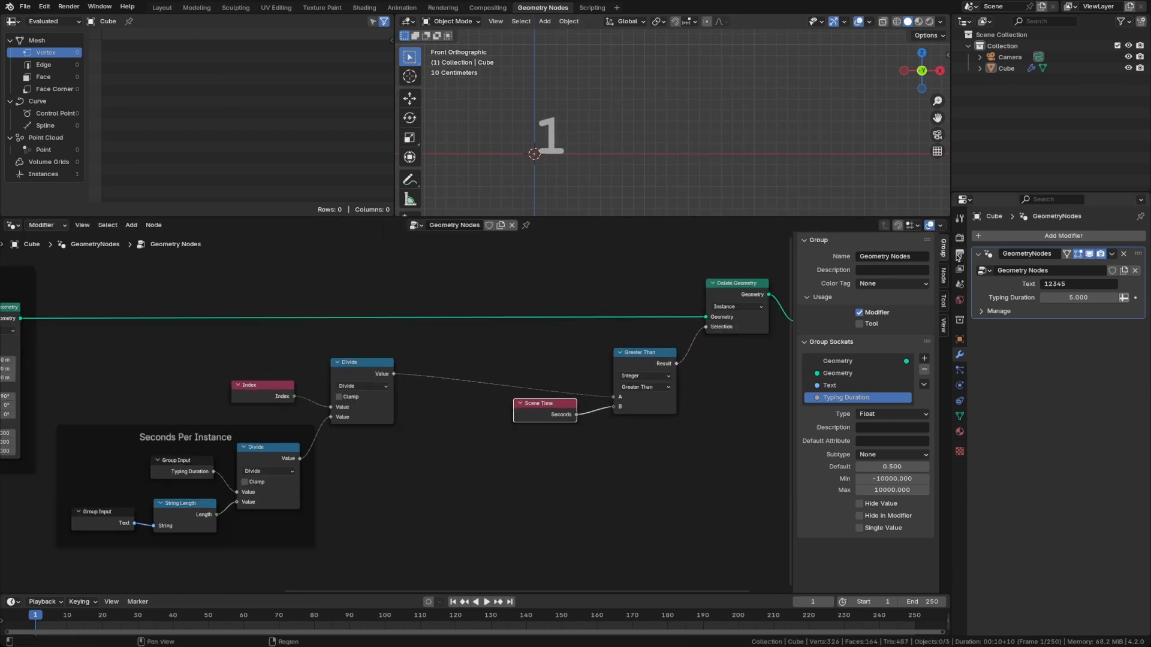
Set the scene's frame rate to 30 fps and return to the cube's modifier settings
left_click(959, 254)
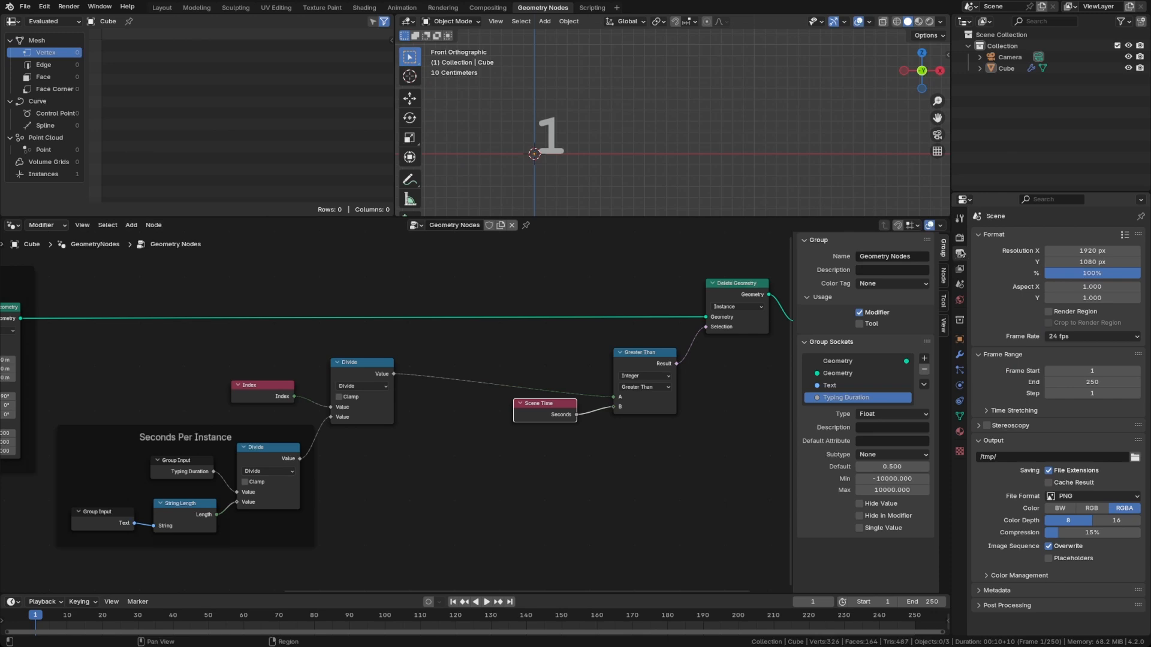
left_click(1061, 337)
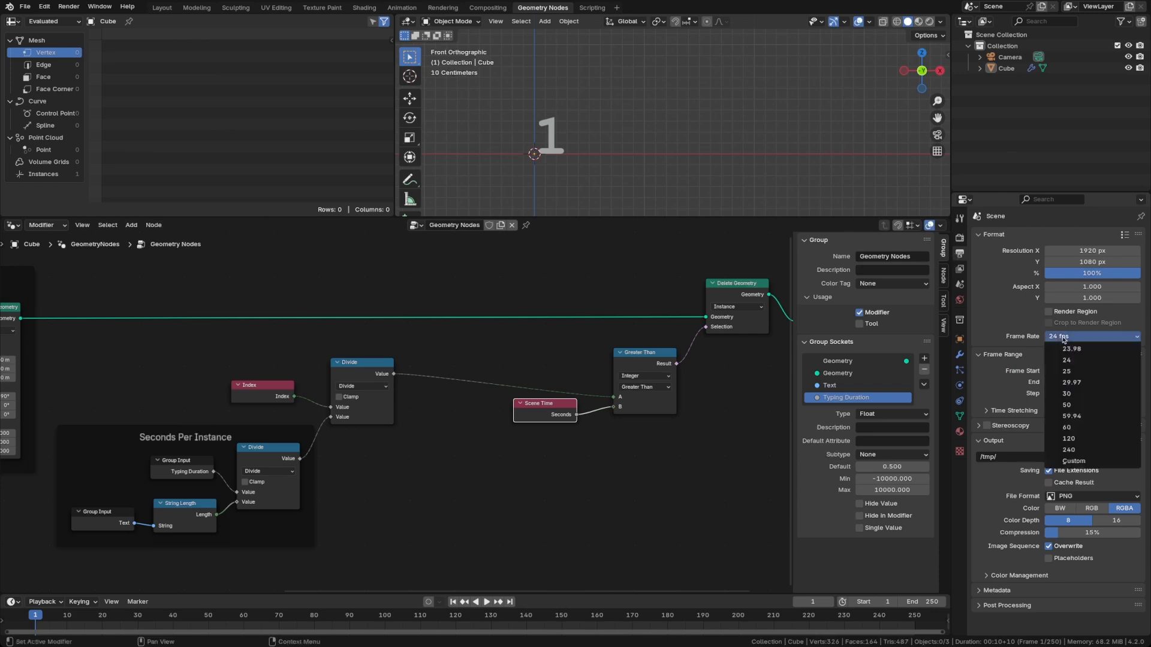
left_click(1064, 393)
left_click(959, 354)
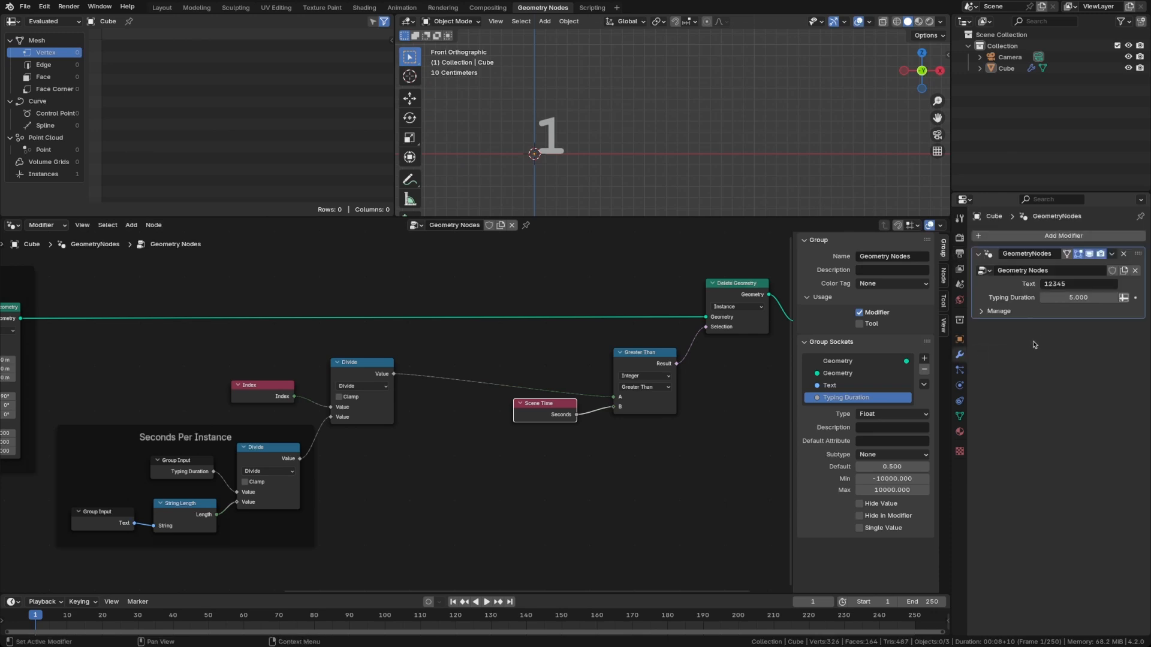
Scrub the timeline to frames 120, 30 and 60 to check how many characters are typed at each
left_click(631, 453)
left_click_drag(34, 617, 455, 616)
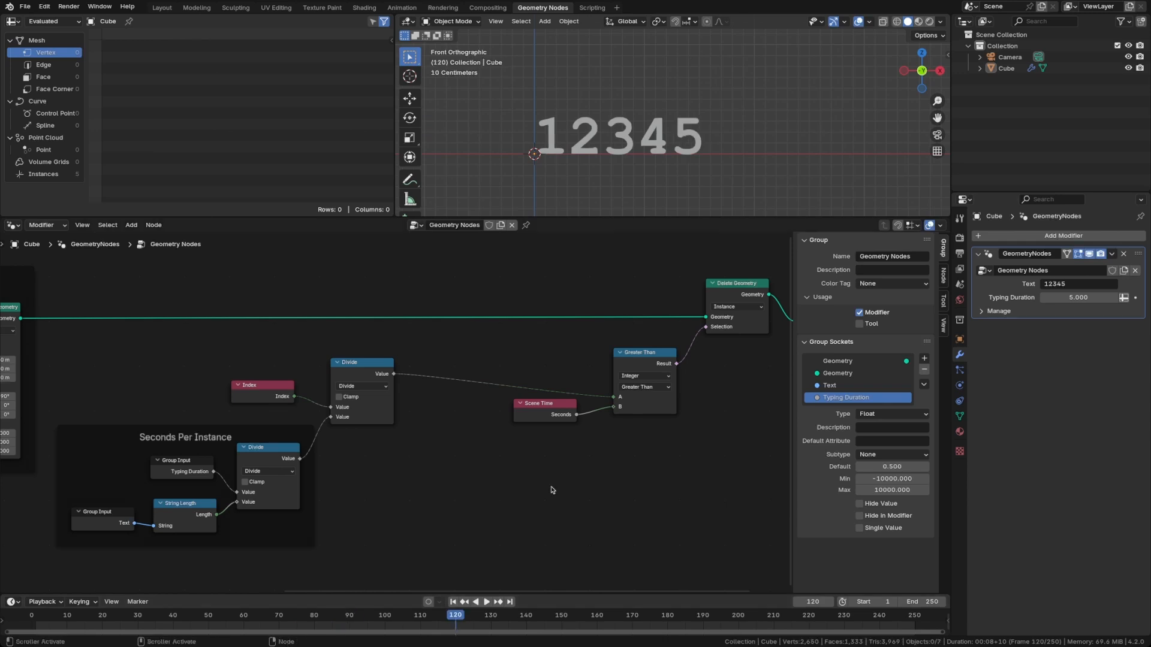
left_click_drag(36, 622, 138, 622)
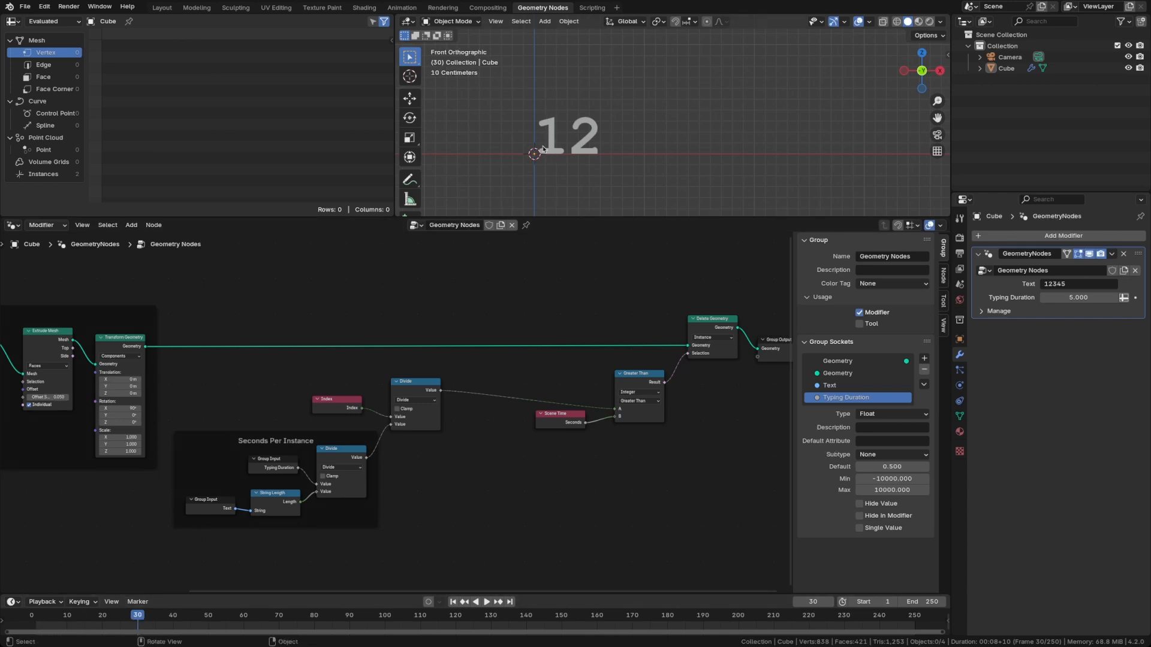
left_click_drag(138, 623, 243, 613)
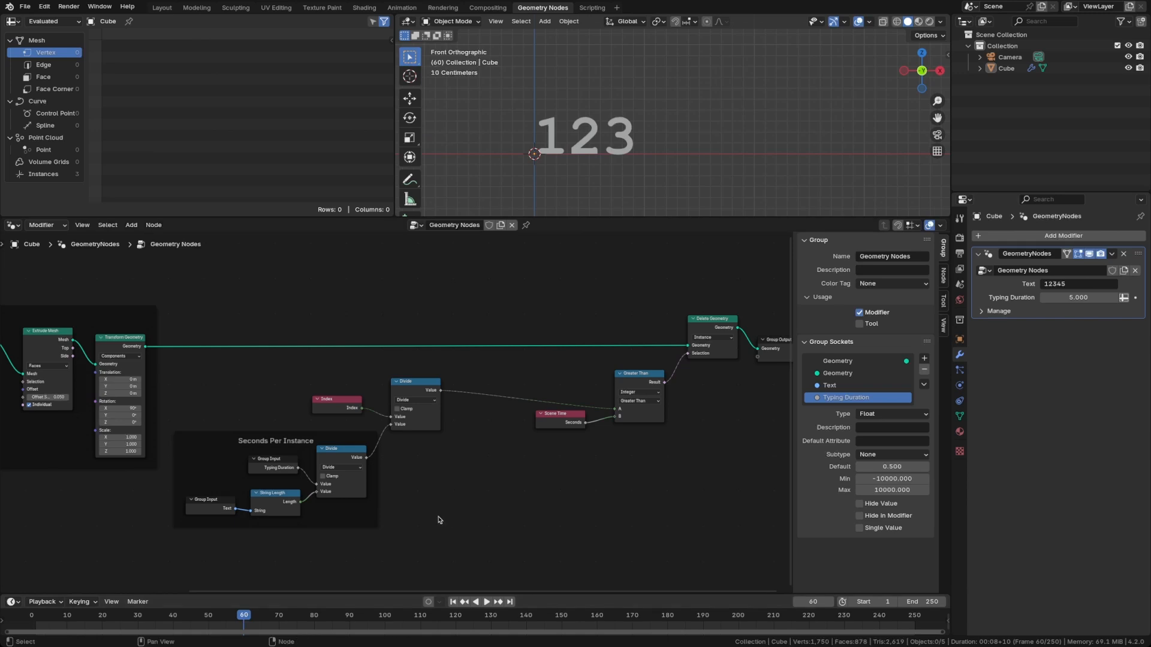
Set the scene's end frame to 500
scroll(552, 510, "down", 1)
middle_click_drag(568, 501, 445, 493)
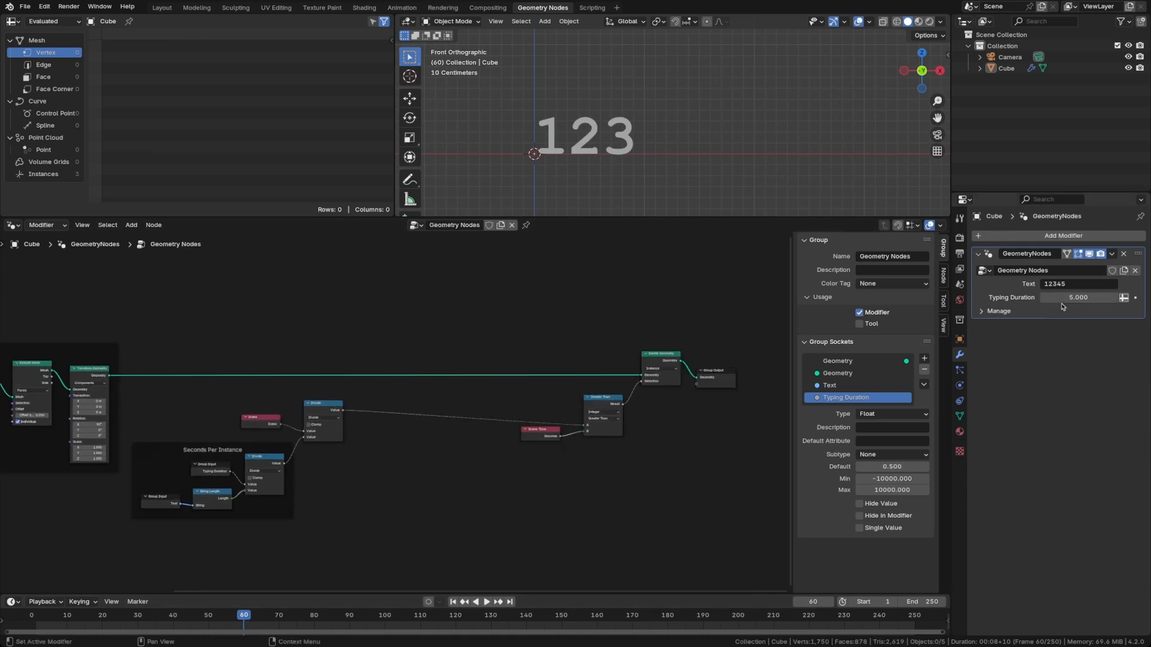
double_click(911, 602)
type("500")
key("Return")
Set the modifier's Text input to "Wake up, Geo..." and return the timeline to the first frame
left_click(1069, 282)
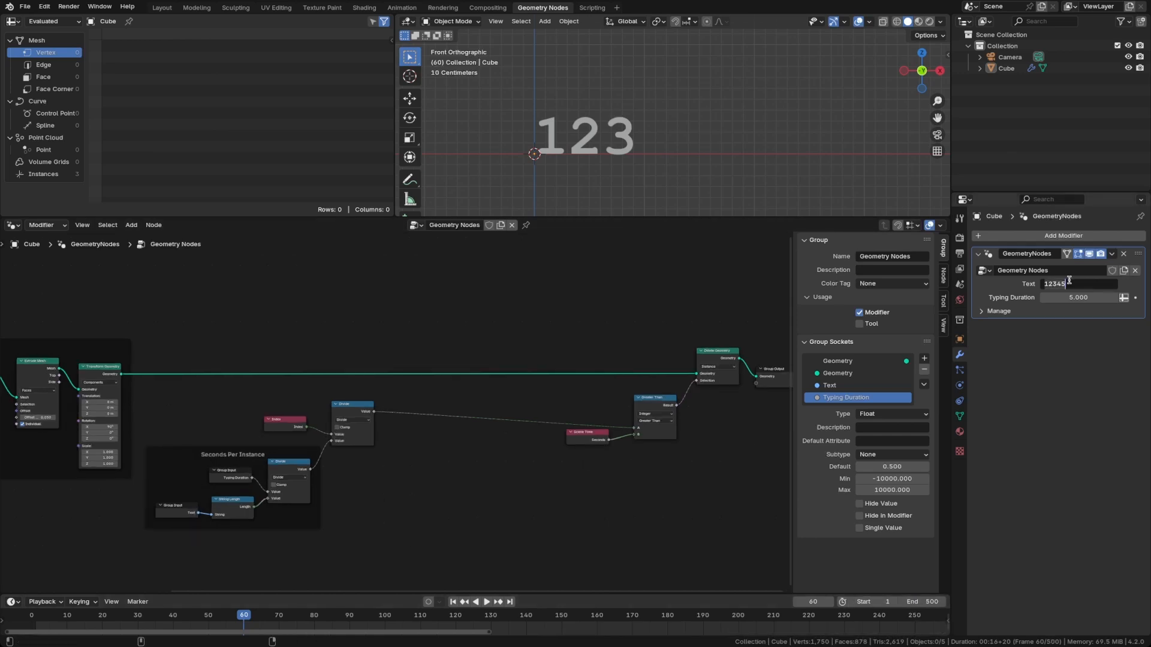
type("Wake up Geo...")
key("Return")
key("shift+Left")
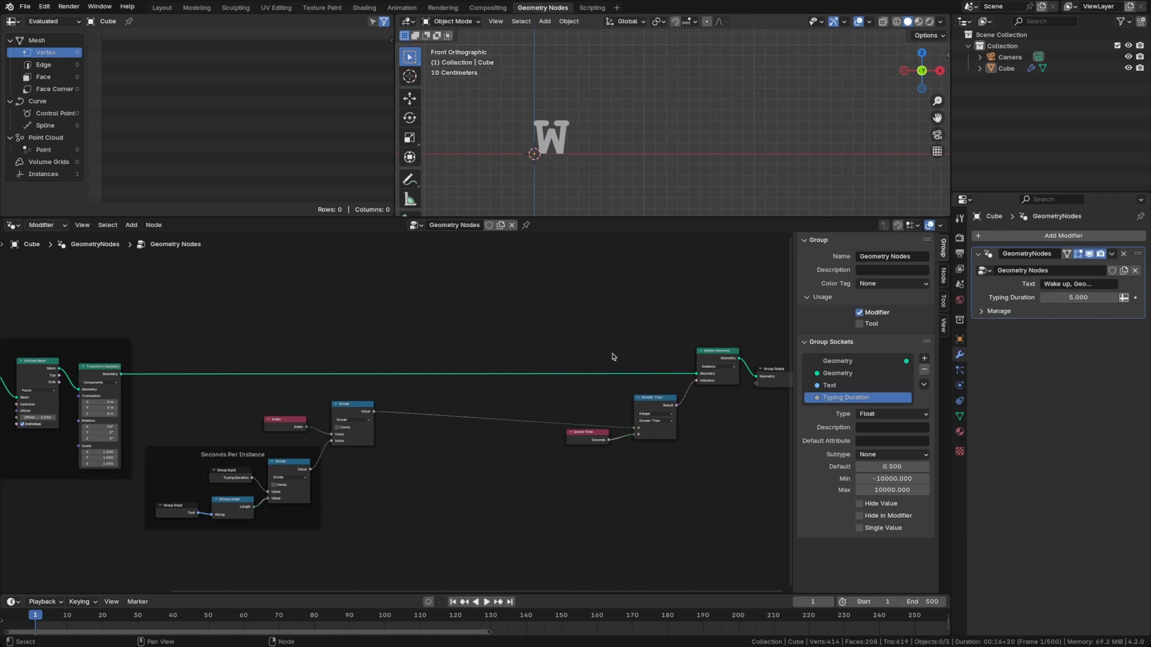
Switch the Compare node to Float and relink Scene Time's Seconds to B and the second Divide node's result to A
scroll(593, 393, "up", 3)
scroll(587, 420, "right", 3)
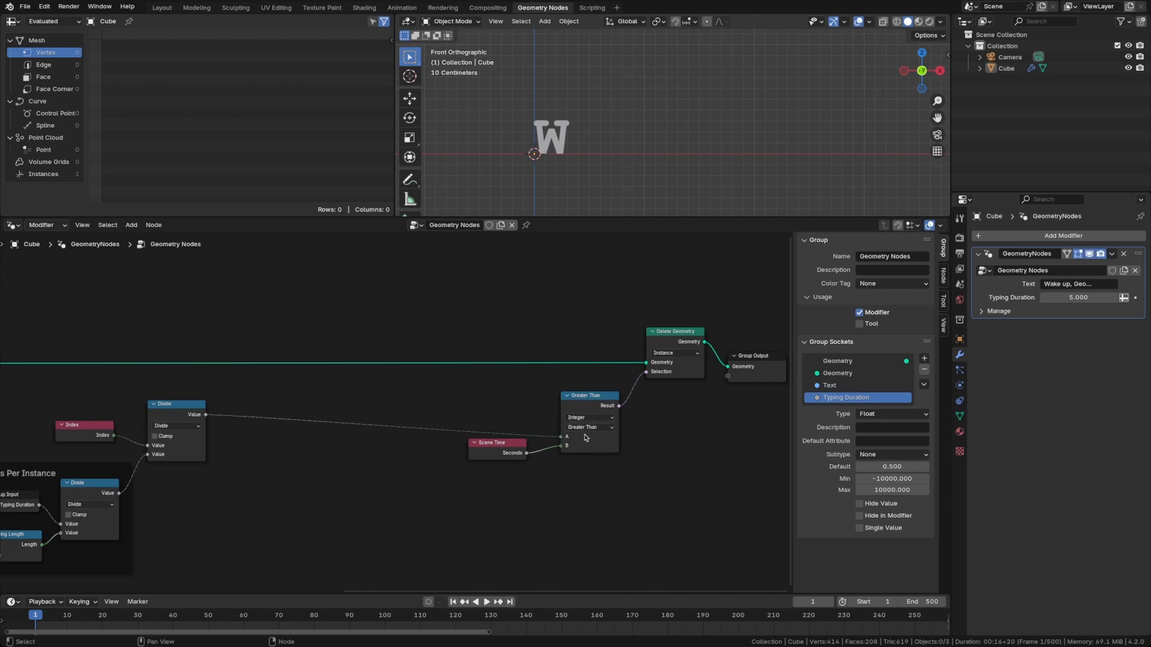
left_click(589, 417)
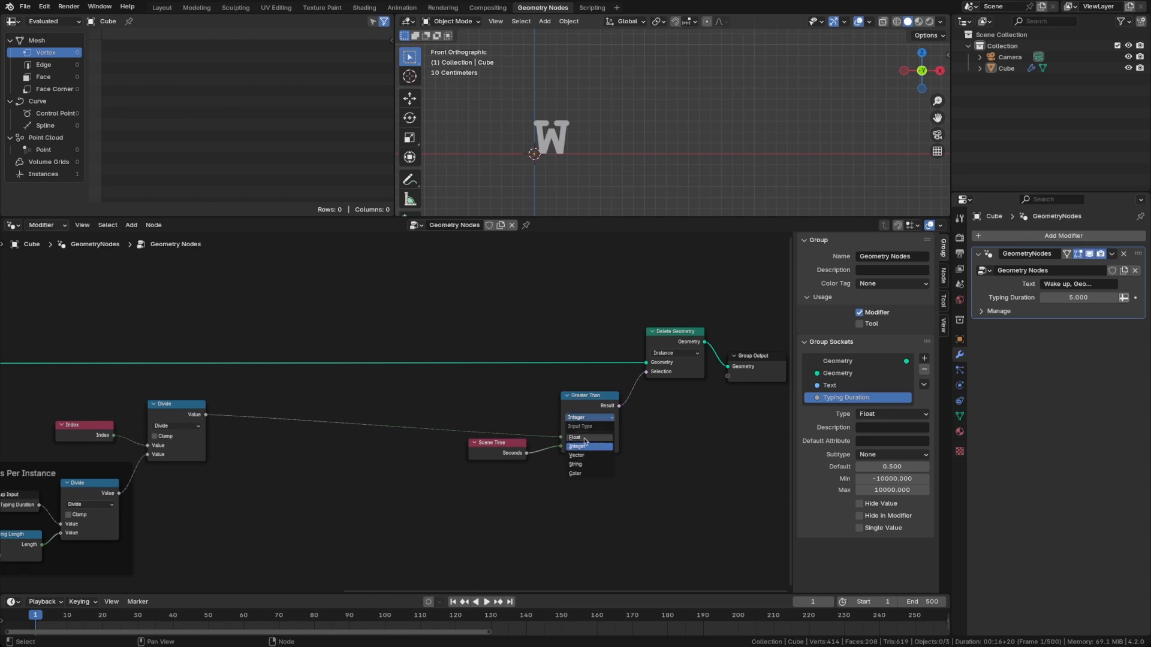
left_click(588, 429)
left_click_drag(526, 453, 561, 446)
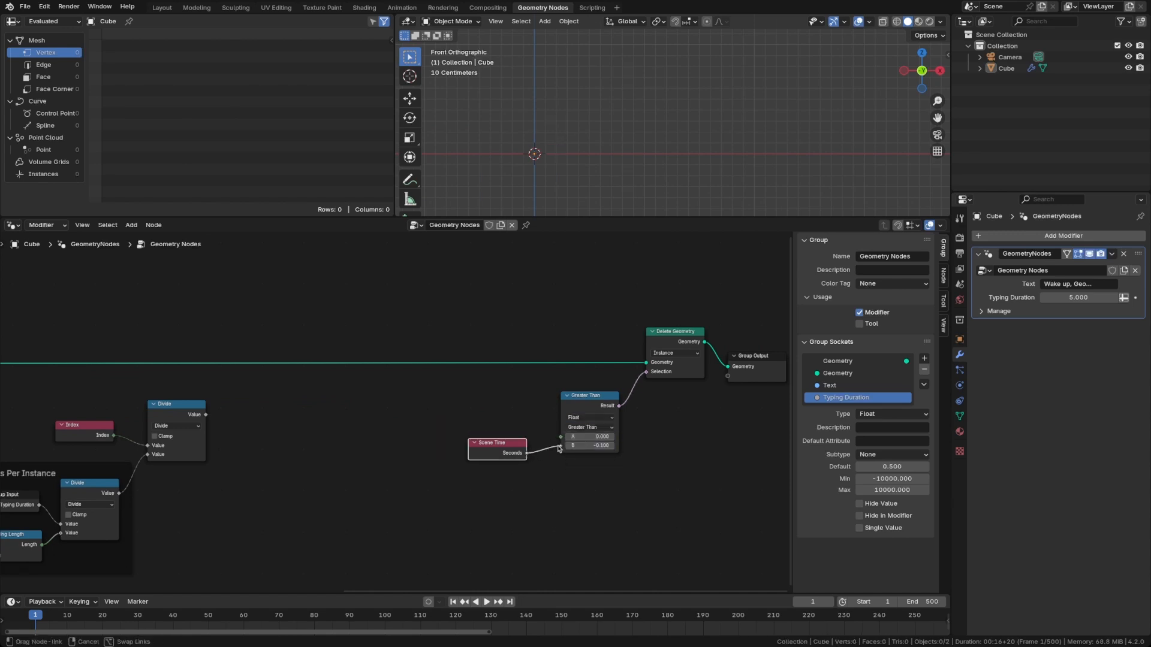
left_click_drag(205, 415, 561, 437)
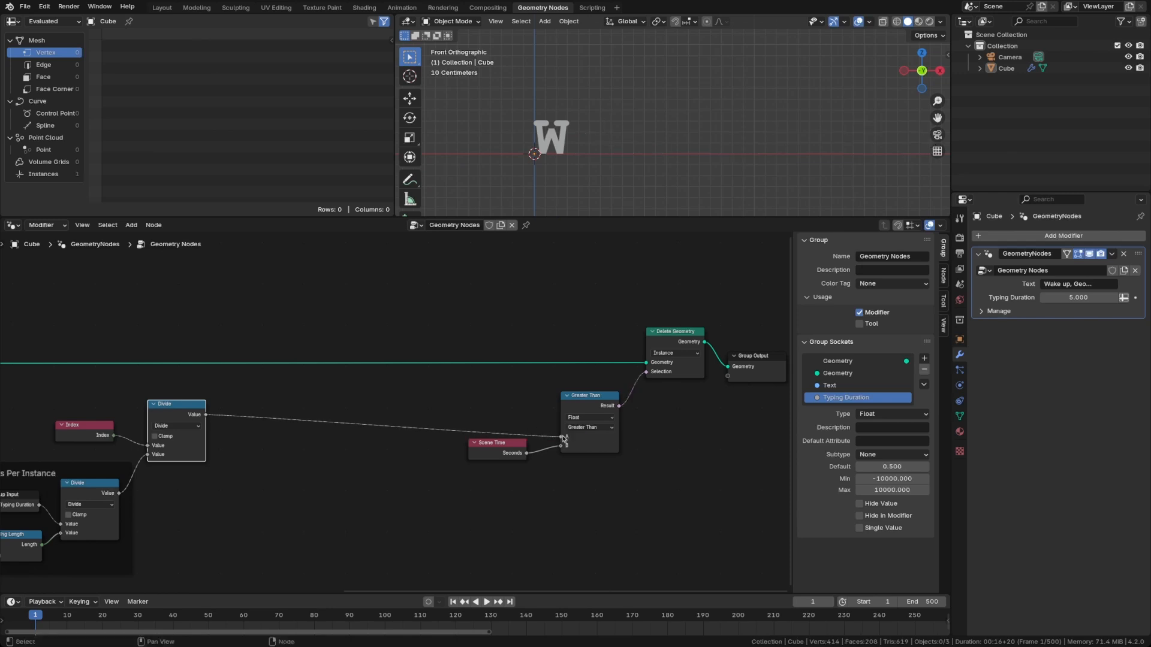
Change the Divide node fed by Index to a Multiply operation
scroll(410, 470, "down", 4)
mouse_move(363, 482)
middle_mouse_down()
mouse_move(444, 458)
mouse_move(360, 468)
middle_mouse_up()
scroll(397, 458, "up", 1)
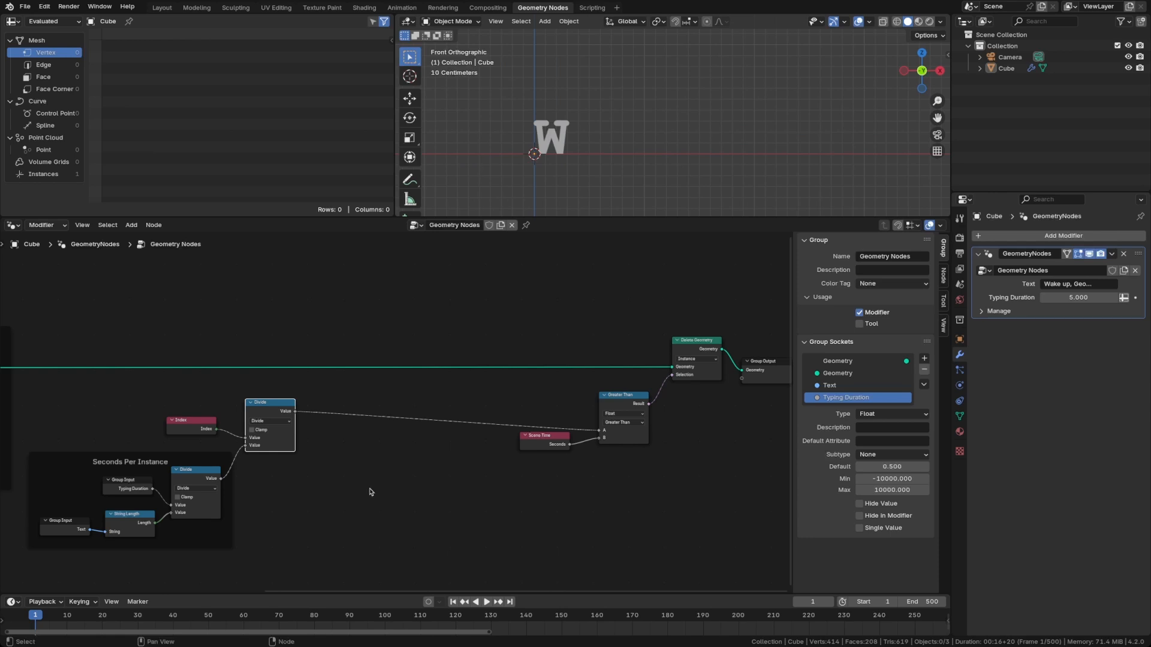
mouse_move(367, 488)
middle_mouse_down()
mouse_move(385, 478)
mouse_move(342, 488)
mouse_move(391, 469)
middle_mouse_up()
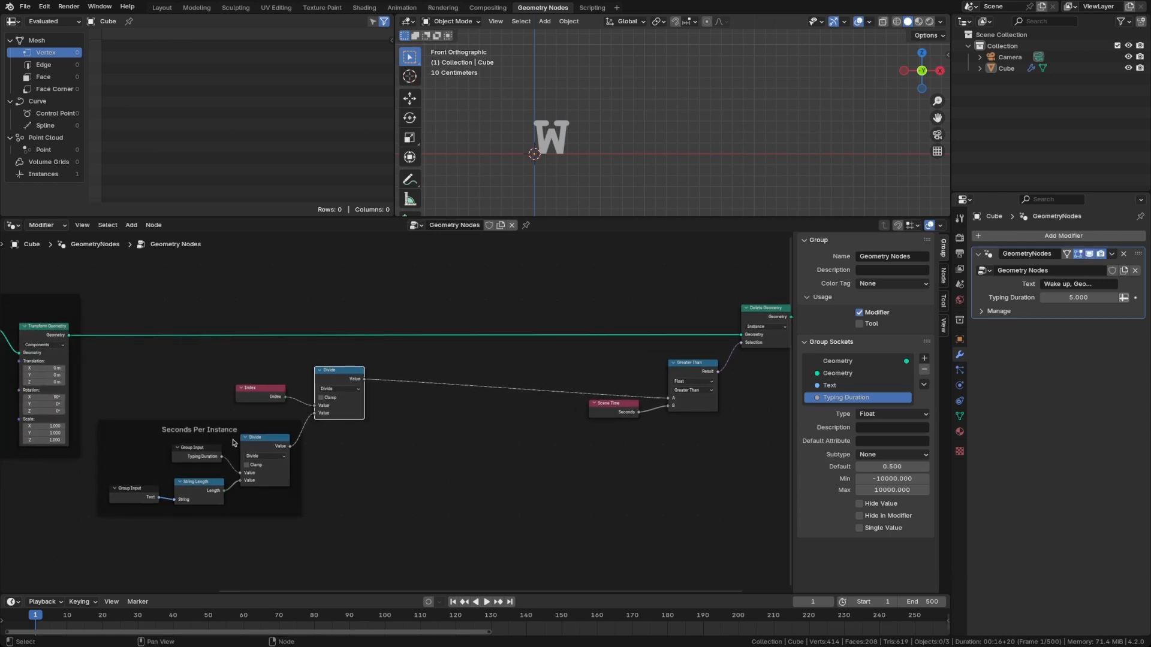
left_click(428, 487)
scroll(324, 397, "up", 1)
left_click(341, 388)
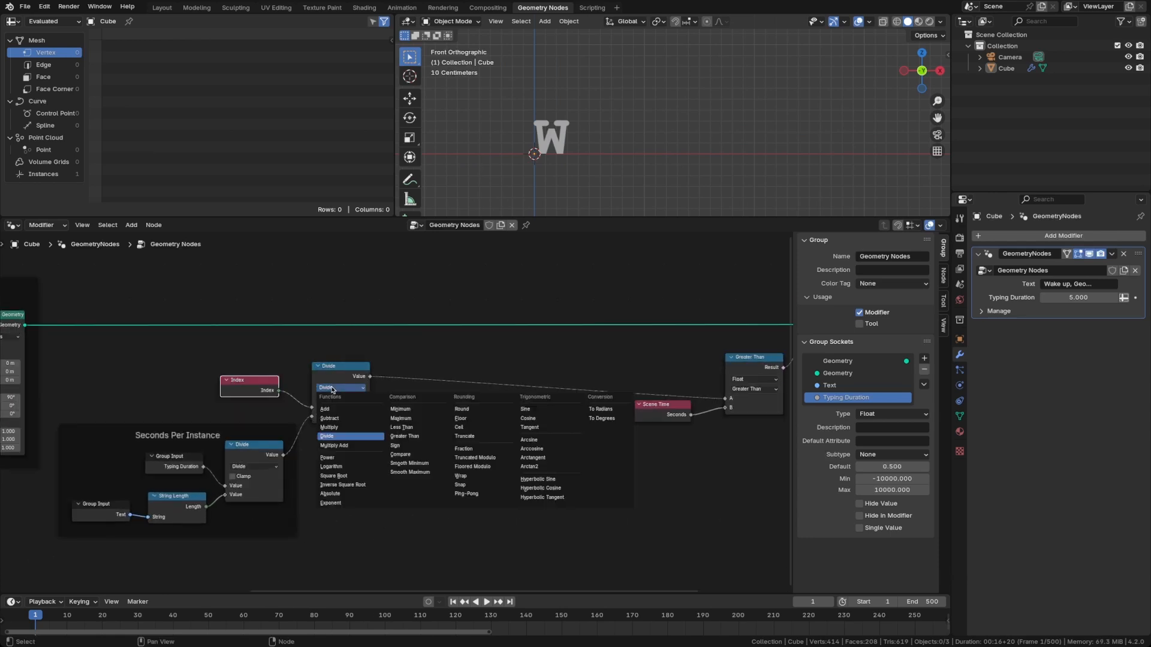
left_click(333, 430)
middle_click_drag(366, 428, 378, 435)
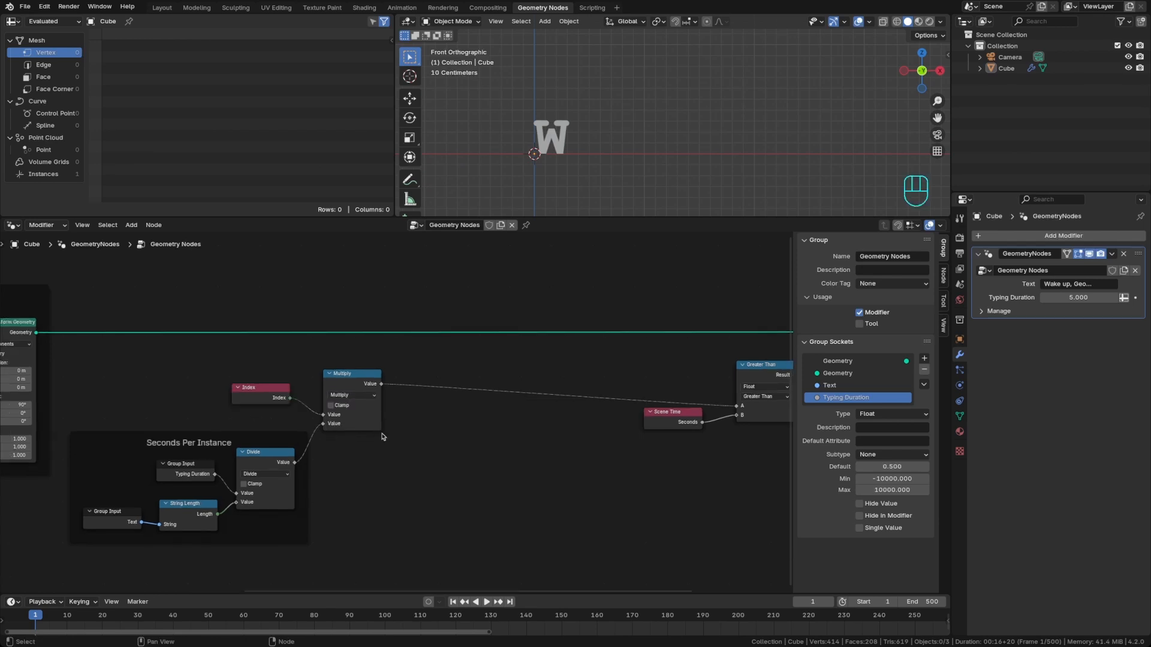
Play the typing animation several times, restarting from the first frame, to check its timing with the whole text in view
key("space")
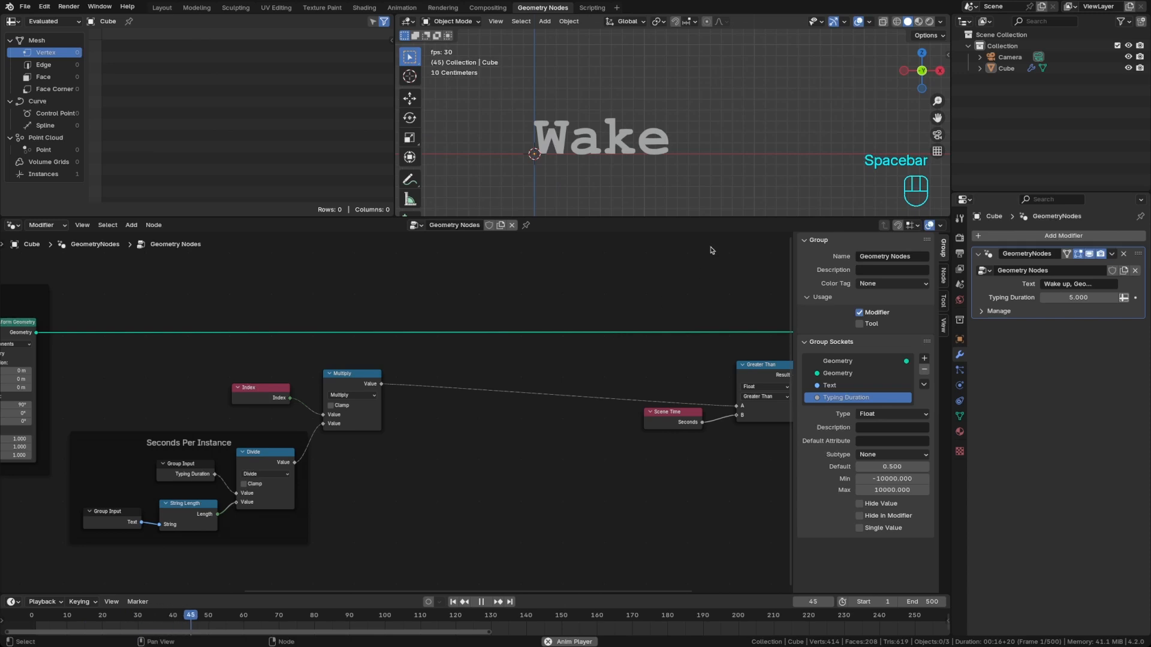
scroll(711, 186, "down", 2)
middle_click_drag(716, 185, 640, 185, "shift")
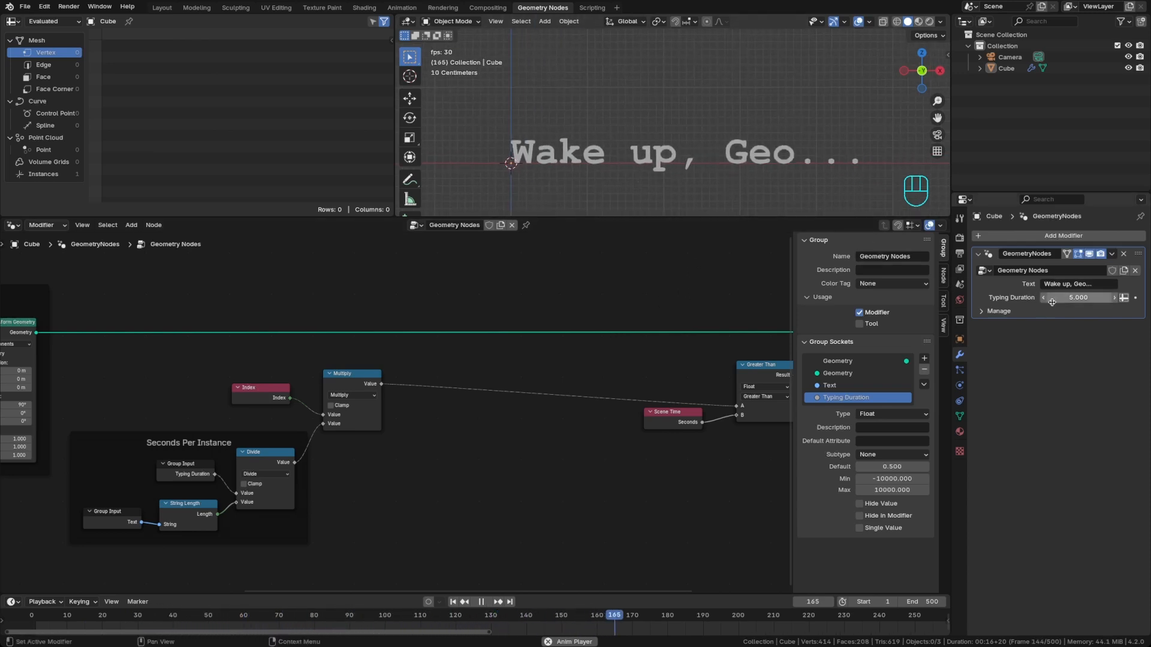
key("shift+Left")
key("space")
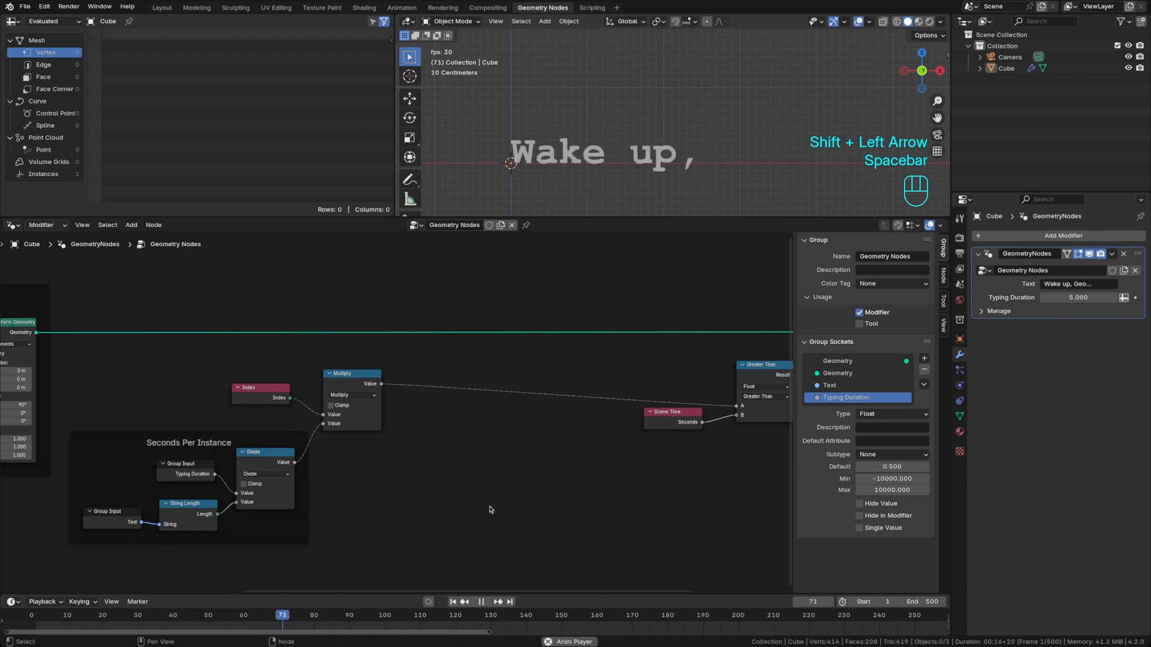
key("space")
key("shift+Left")
key("space")
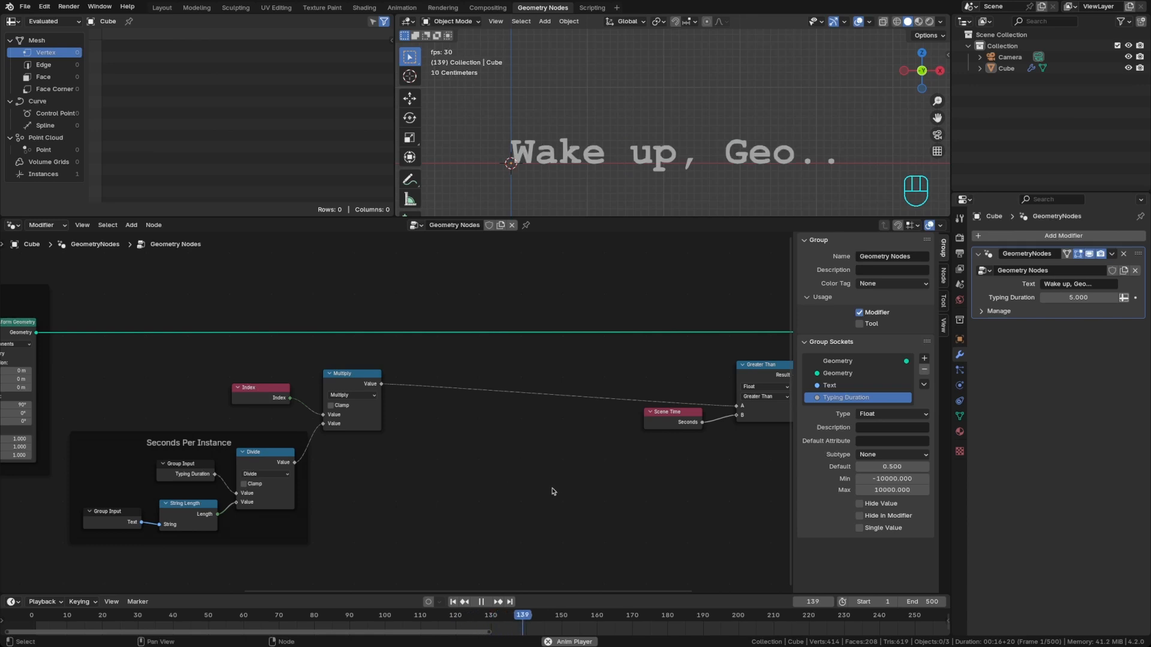
key("space")
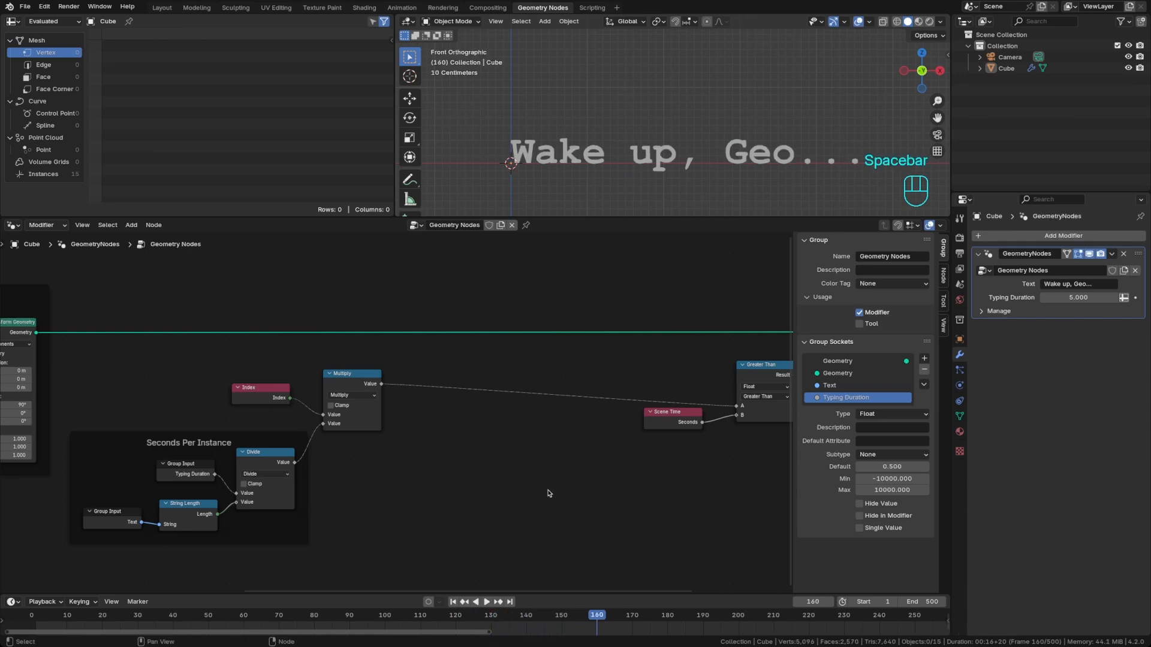
Move the Scene Time and Compare nodes slightly closer to the Multiply node
left_click_drag(660, 384, 754, 460)
key("g")
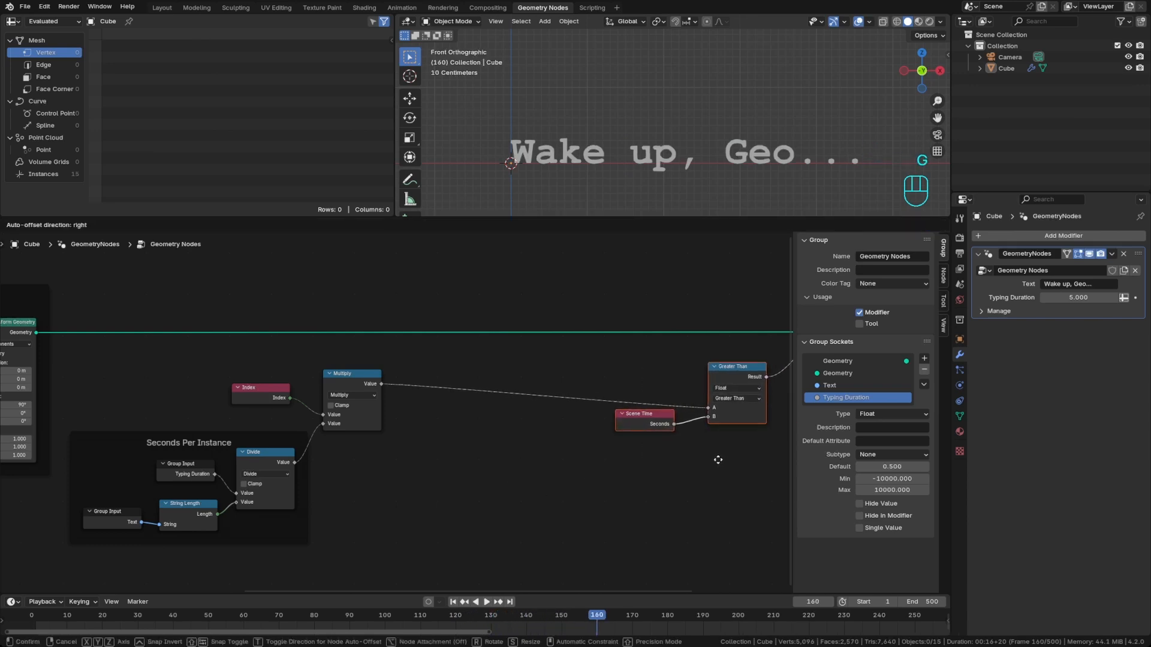
left_click(717, 460)
Duplicate the Multiply node, insert the copy into the link between Multiply and Compare, and set it to Add
middle_click_drag(484, 472, 477, 439)
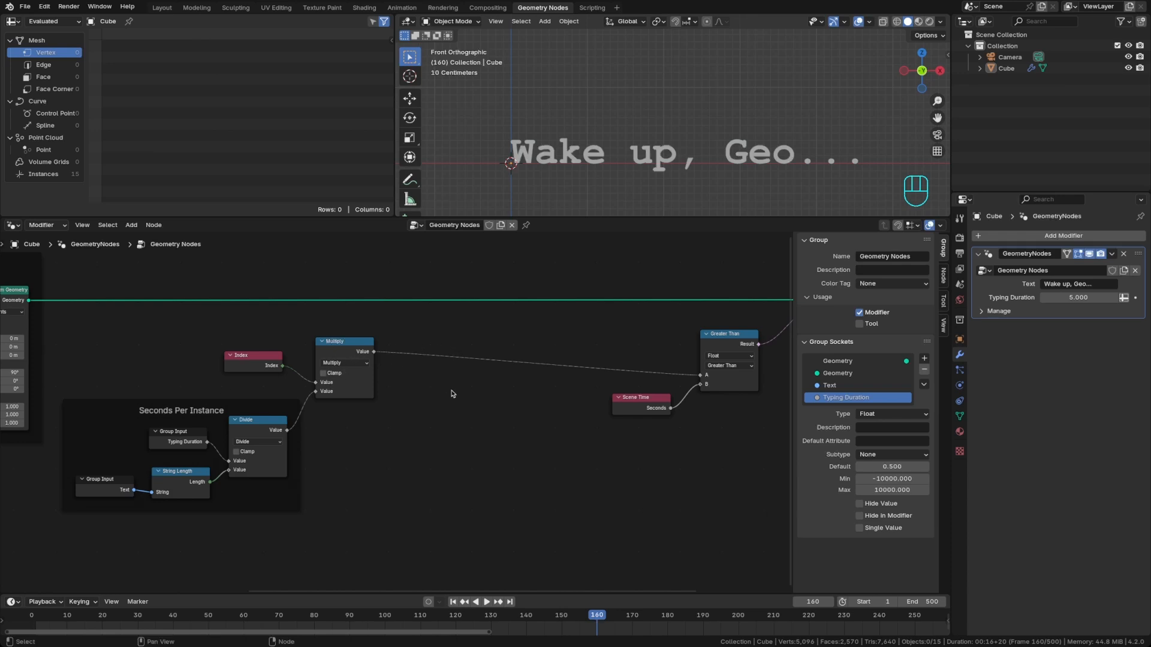
left_click(355, 349)
key("shift+d")
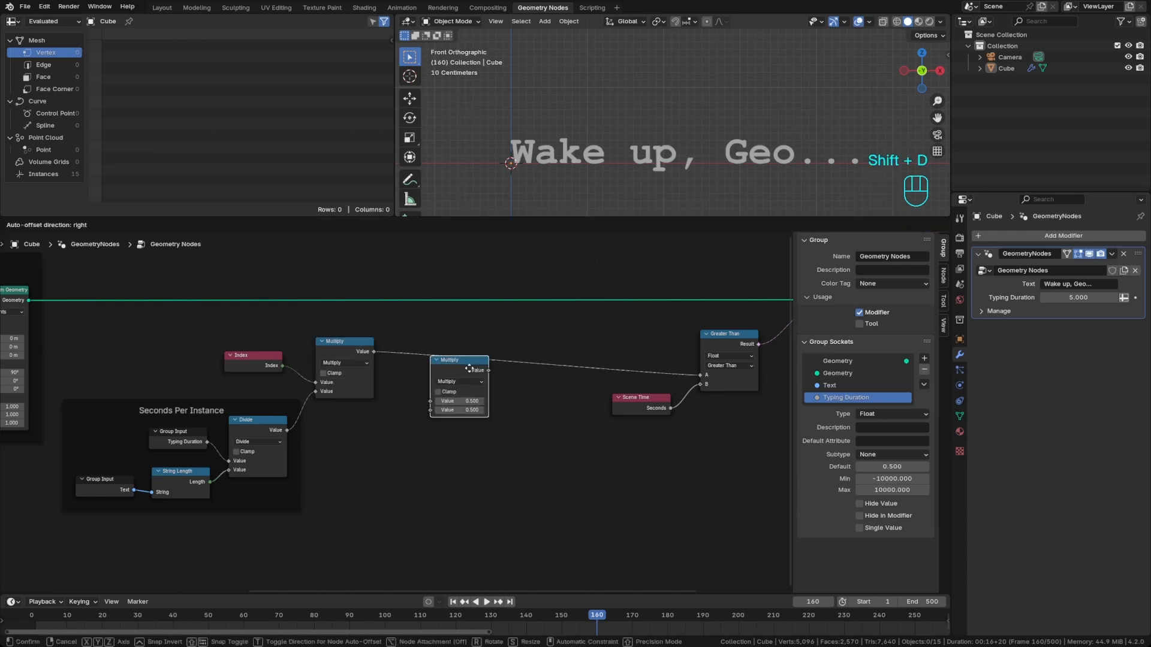
left_click(483, 446)
left_click(473, 460)
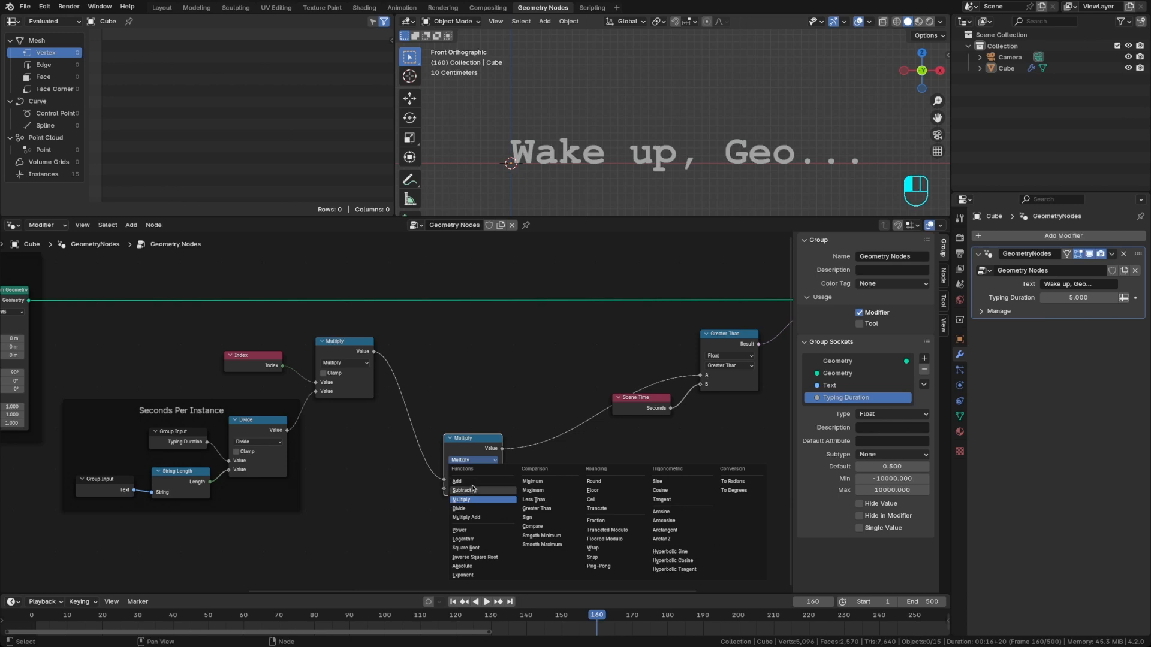
left_click(457, 481)
Add a Random Value node linked to the Add node's second value and place it below the Seconds Per Instance frame
scroll(380, 511, "up", 1)
left_click_drag(541, 441, 467, 476)
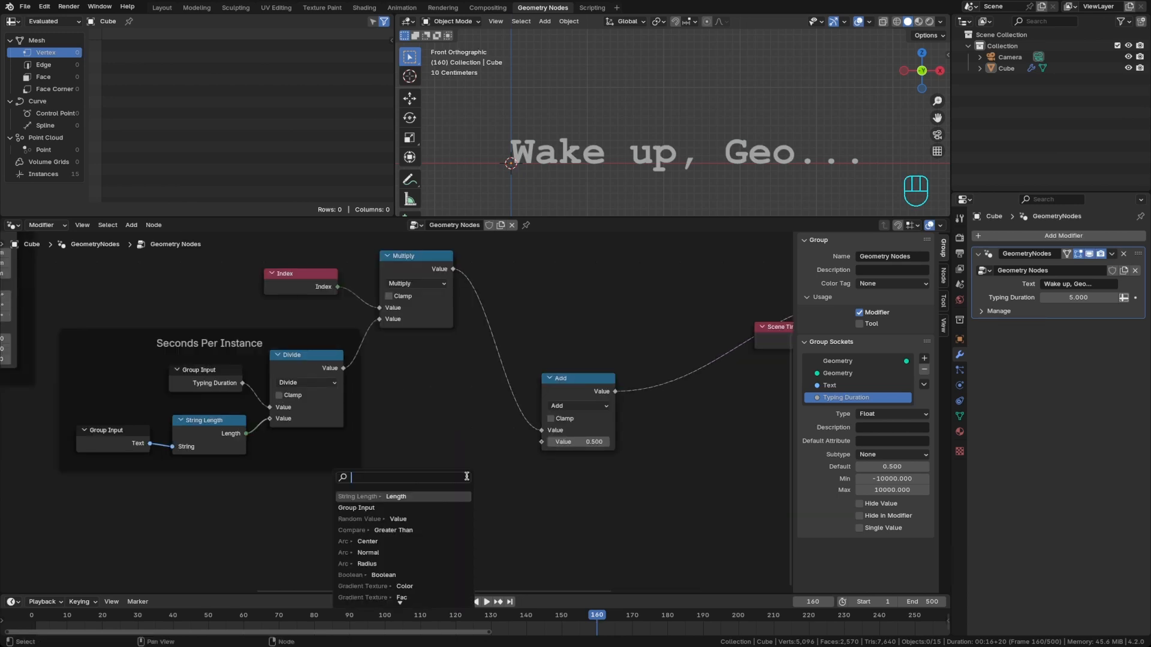
type("random")
key("Return")
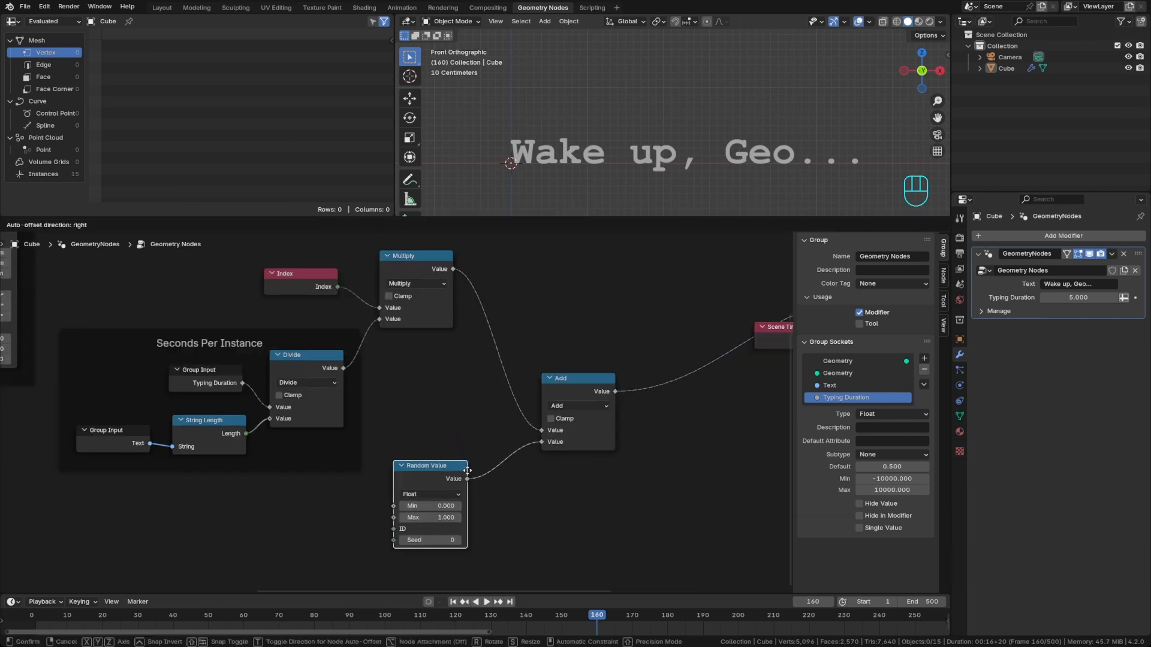
left_click(475, 468)
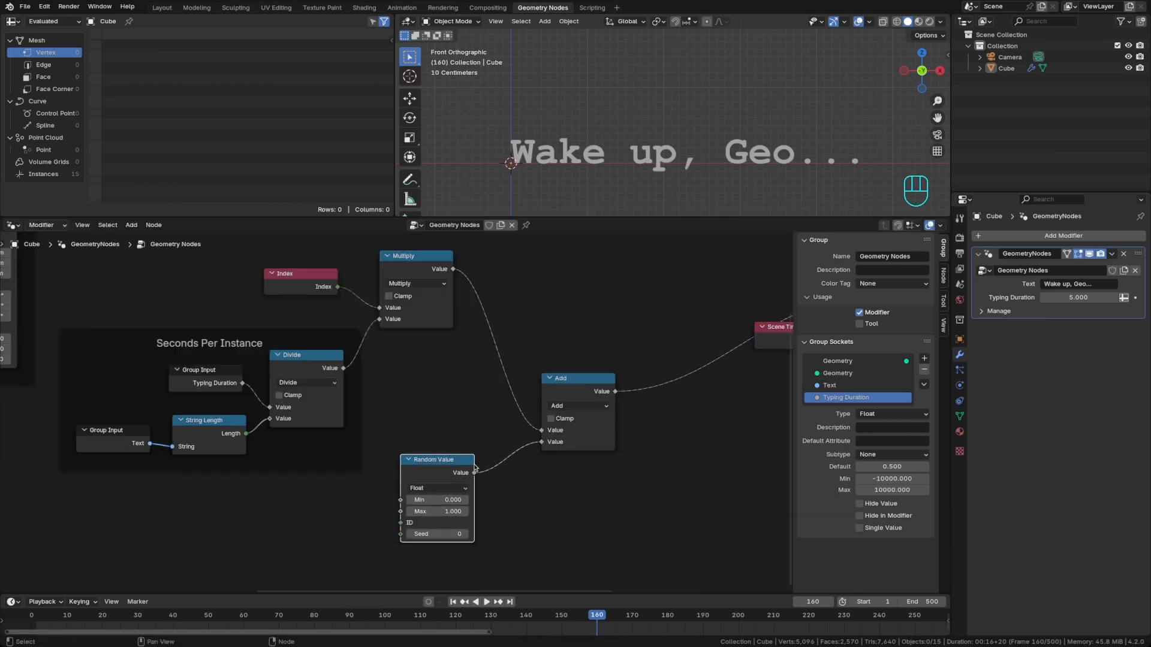
Set the Random Value node's Min to -0.5 and its Max to 0.5
left_click(445, 500)
type("-0.")
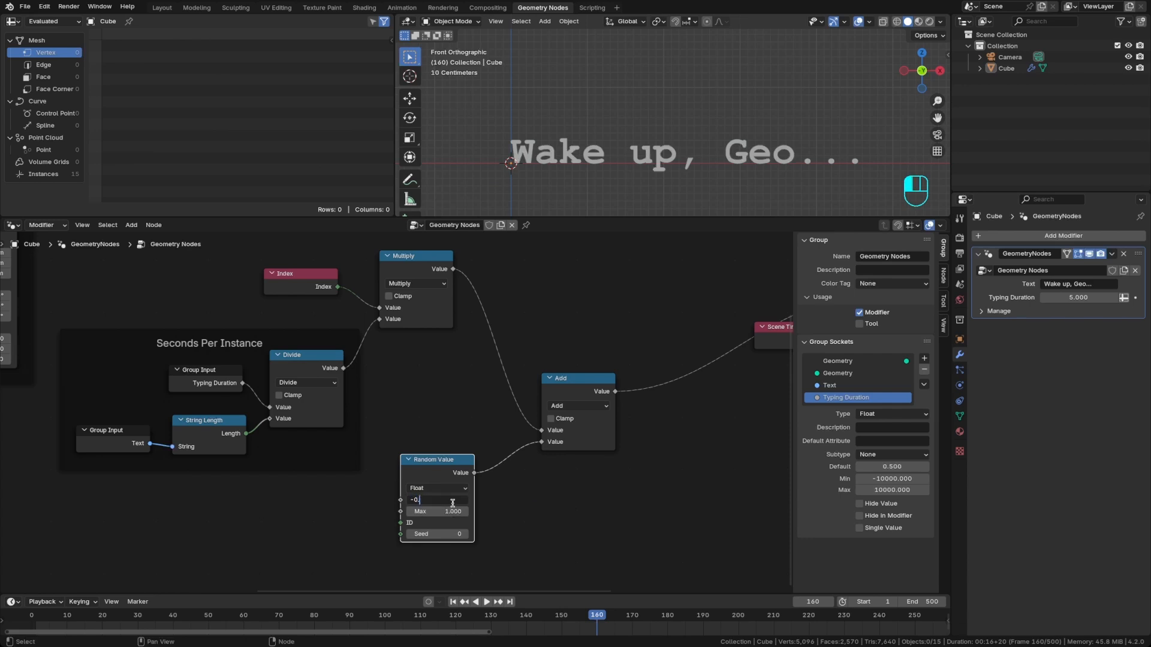
type("45")
key("Return")
left_click(448, 500)
key("Return")
key("ctrl+c")
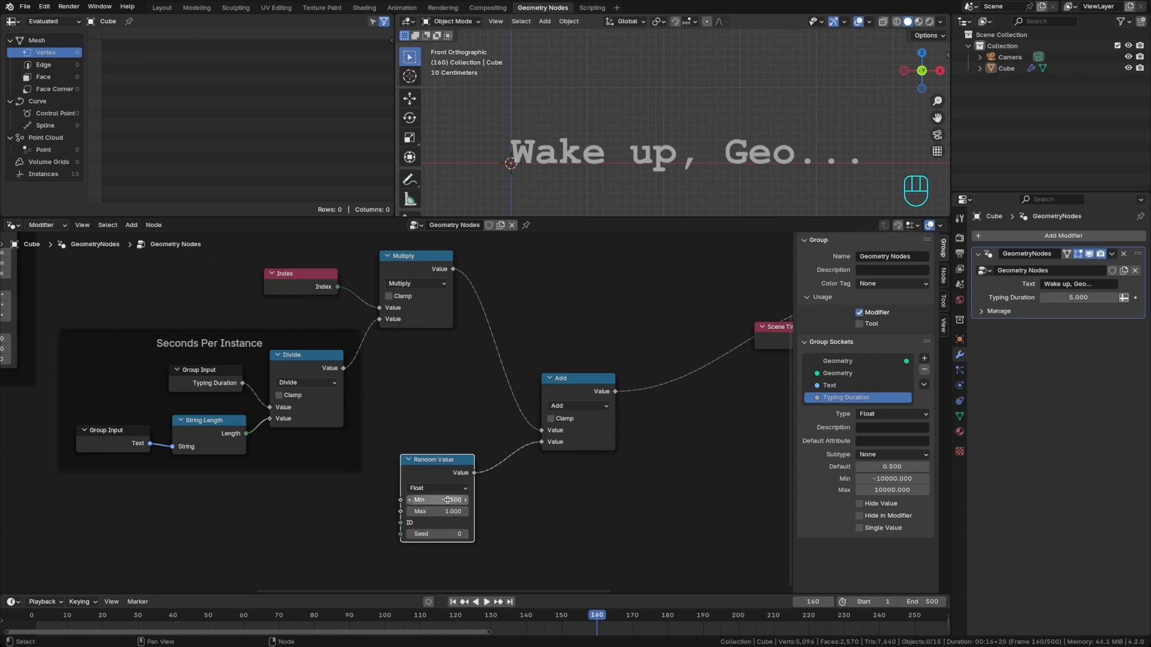
key("ctrl+v")
key("minus")
Rearrange the Add and Random Value nodes so they sit neatly between the Multiply and Compare nodes
left_click_drag(574, 398, 574, 382)
left_click_drag(438, 473, 459, 464)
middle_click_drag(592, 449, 421, 457)
left_click_drag(406, 389, 425, 368)
left_click_drag(281, 472, 272, 470)
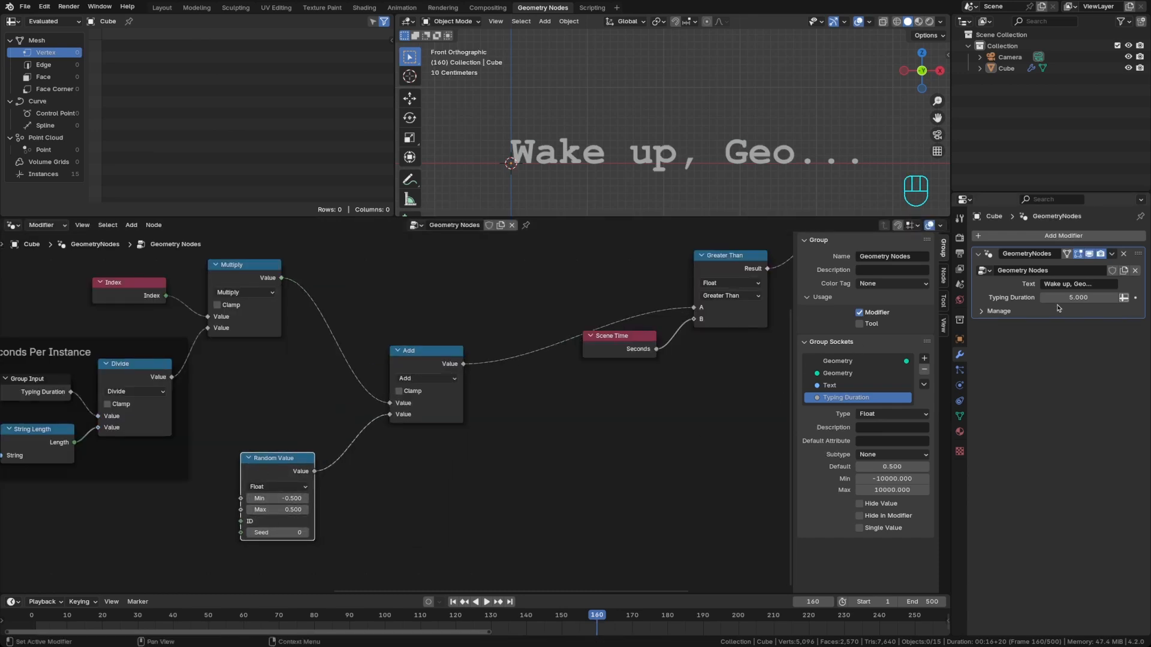
Play the animation from the first frame to check the randomized typing rhythm, nudging the Random Value node slightly aside
key("shift+Left")
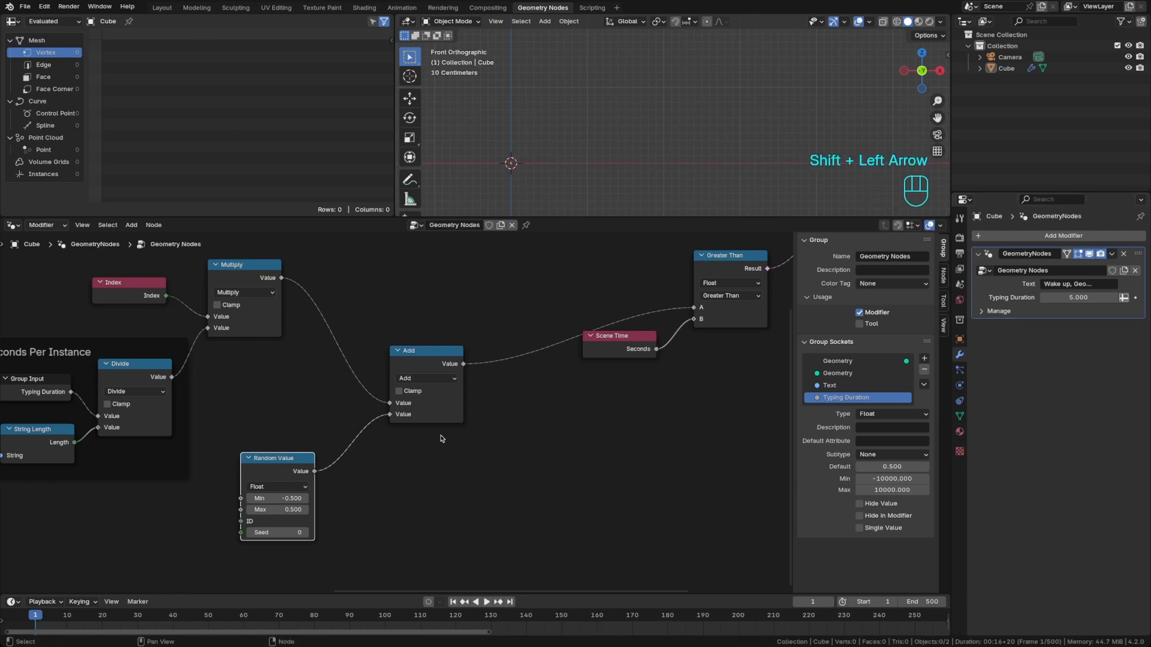
key("space")
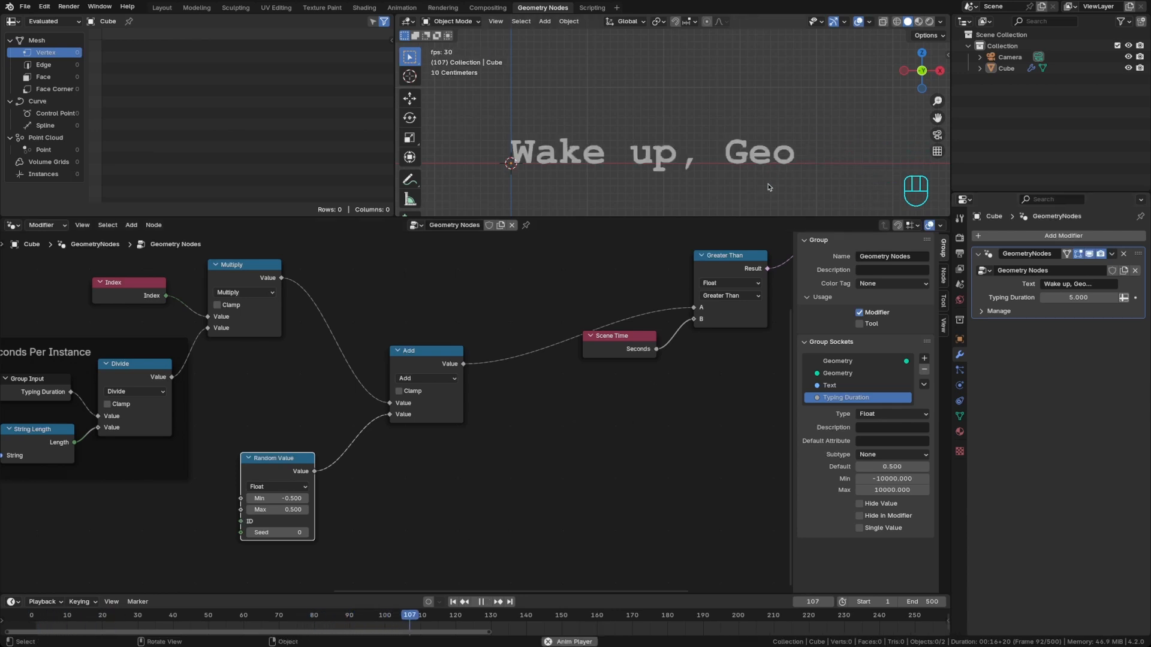
left_click_drag(300, 476, 290, 481)
key("space")
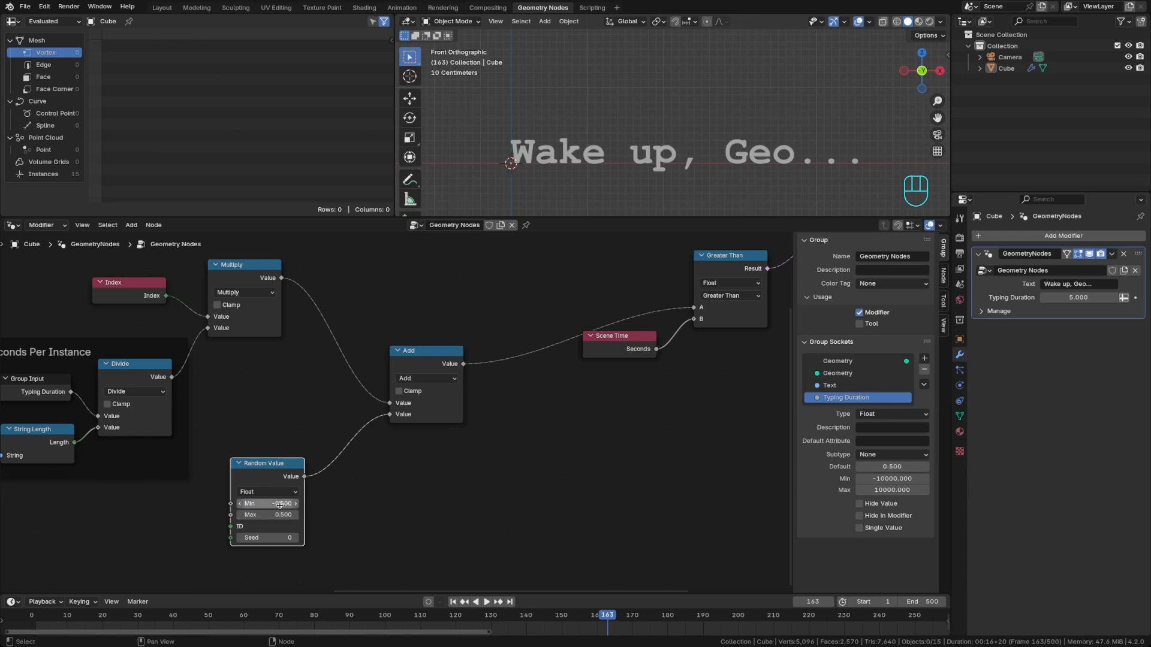
Duplicate the Add node, insert the copy between the Random Value and Add nodes, and change its operation to Multiply
left_click(426, 361)
key("shift+d")
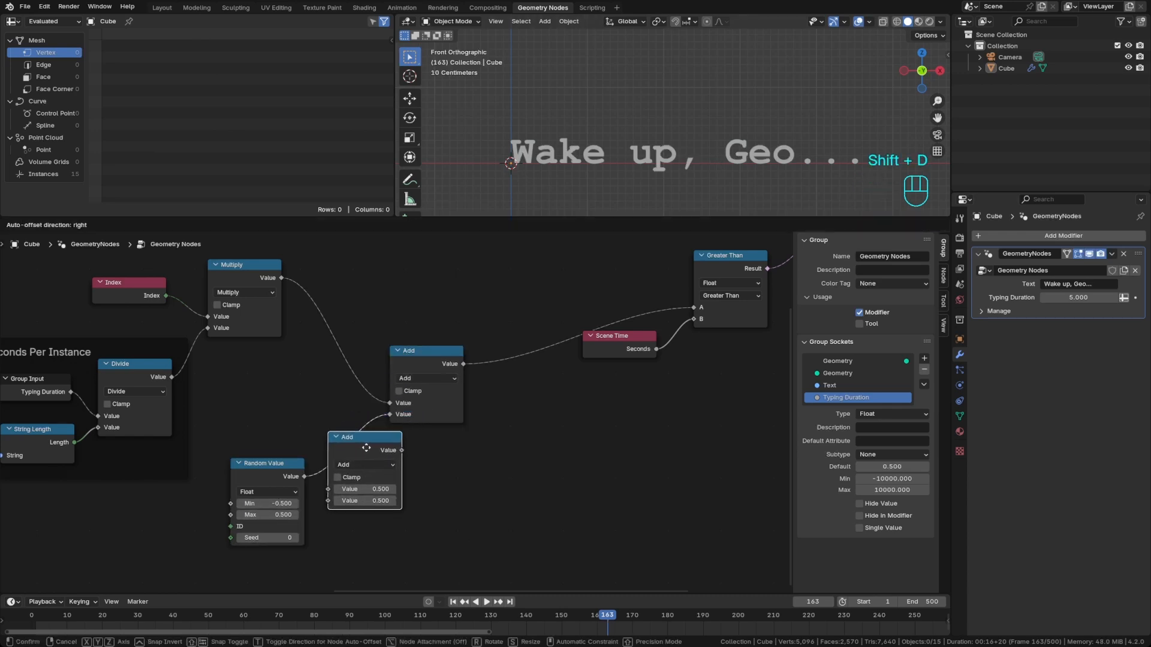
left_click(364, 452)
left_click(363, 469)
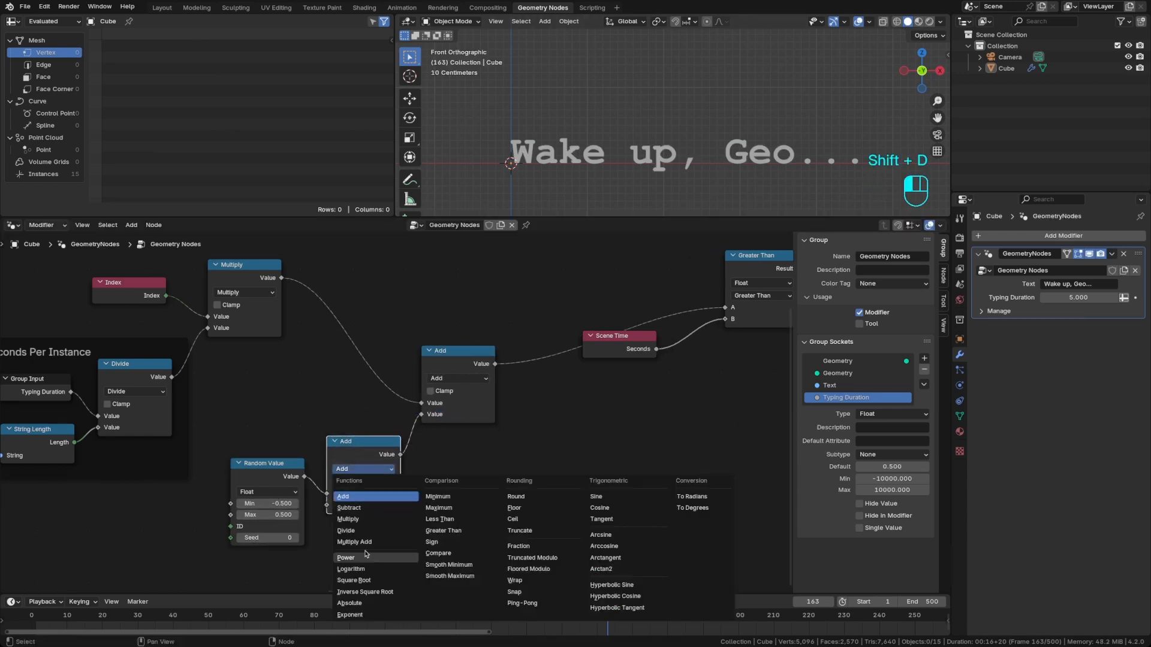
left_click(364, 519)
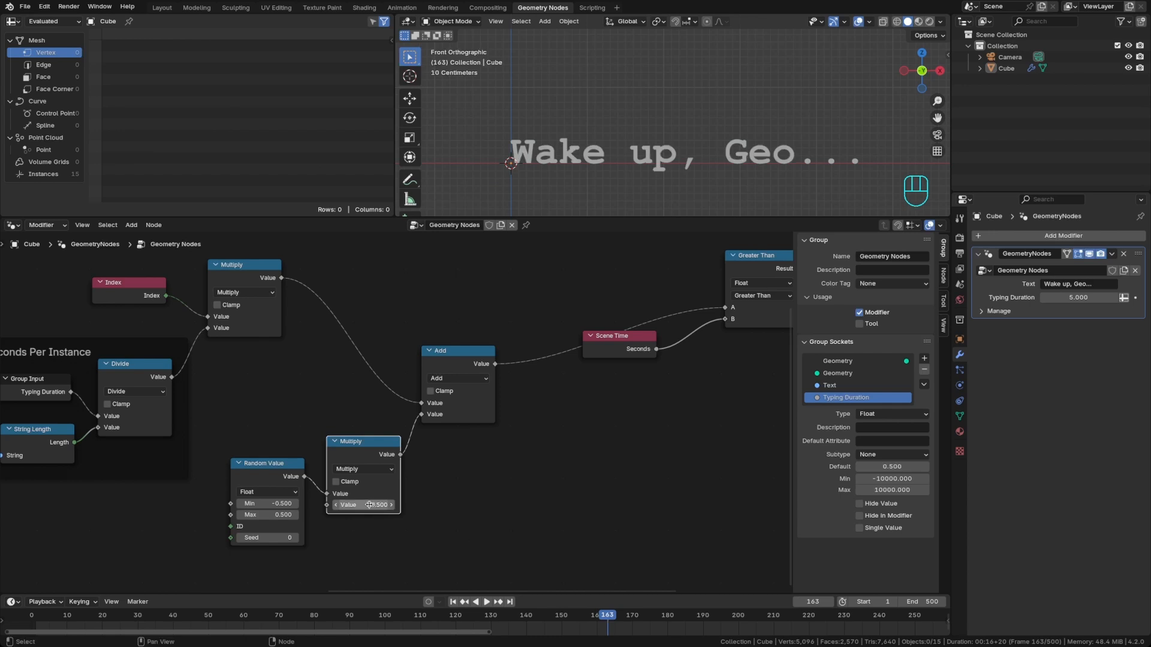
Set the new Multiply node's second value to 0.2 and shift the Random Value node slightly downward
left_click(369, 505)
type("0.2")
key("Return")
left_click_drag(281, 471, 275, 487)
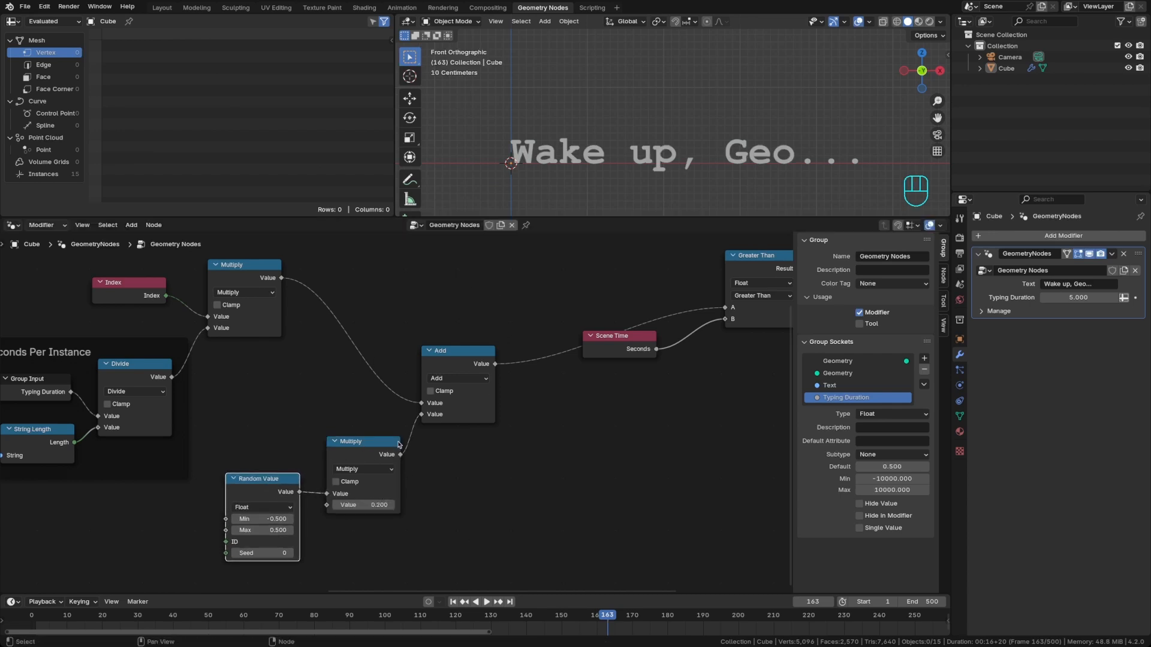
Preview the typing animation, set the new Multiply node's second value to 0.4 and save the file
key("space")
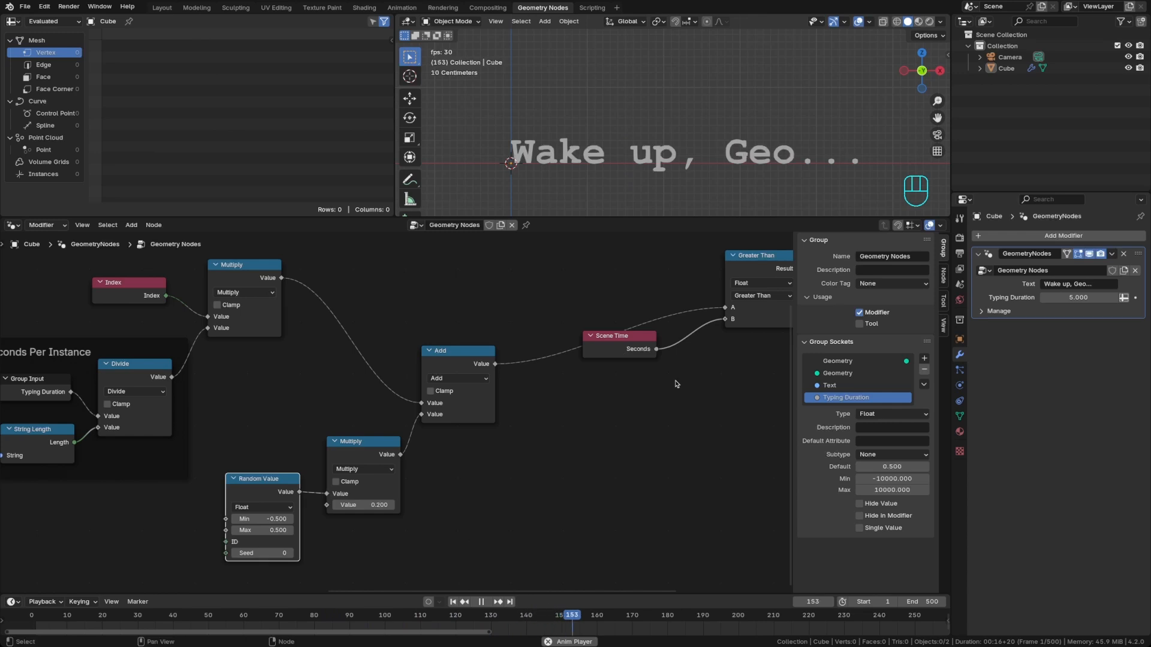
key("space")
key("super+s")
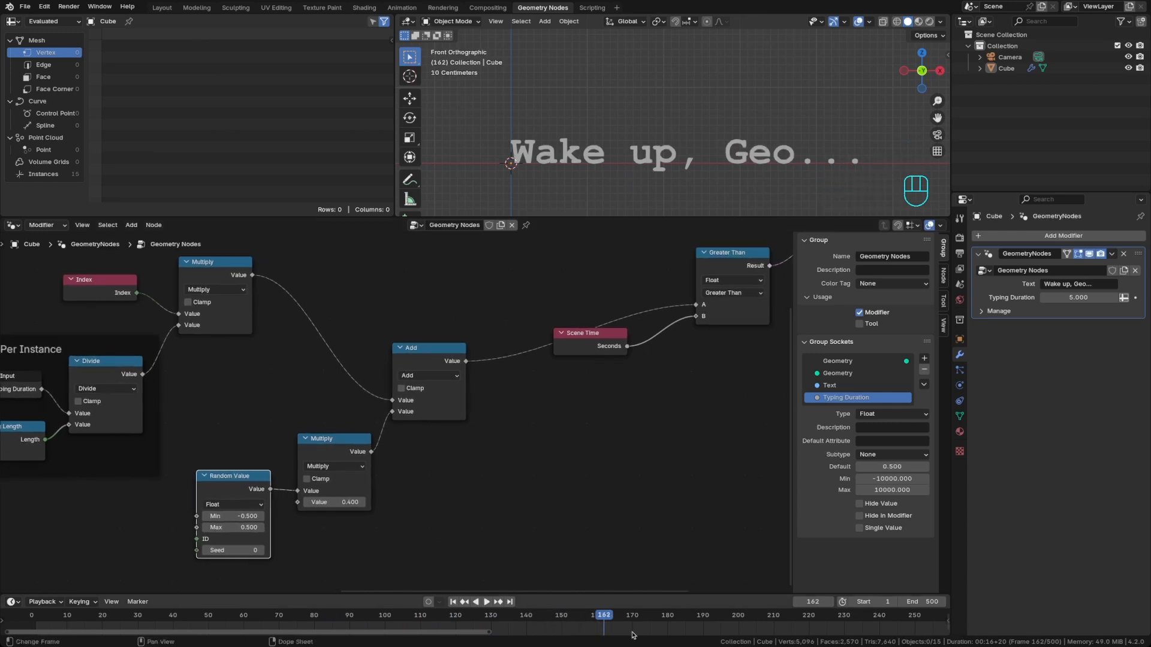
Set the scene's end frame to 160 and play the animation
left_click(918, 601)
type("160")
key("Return")
key("space")
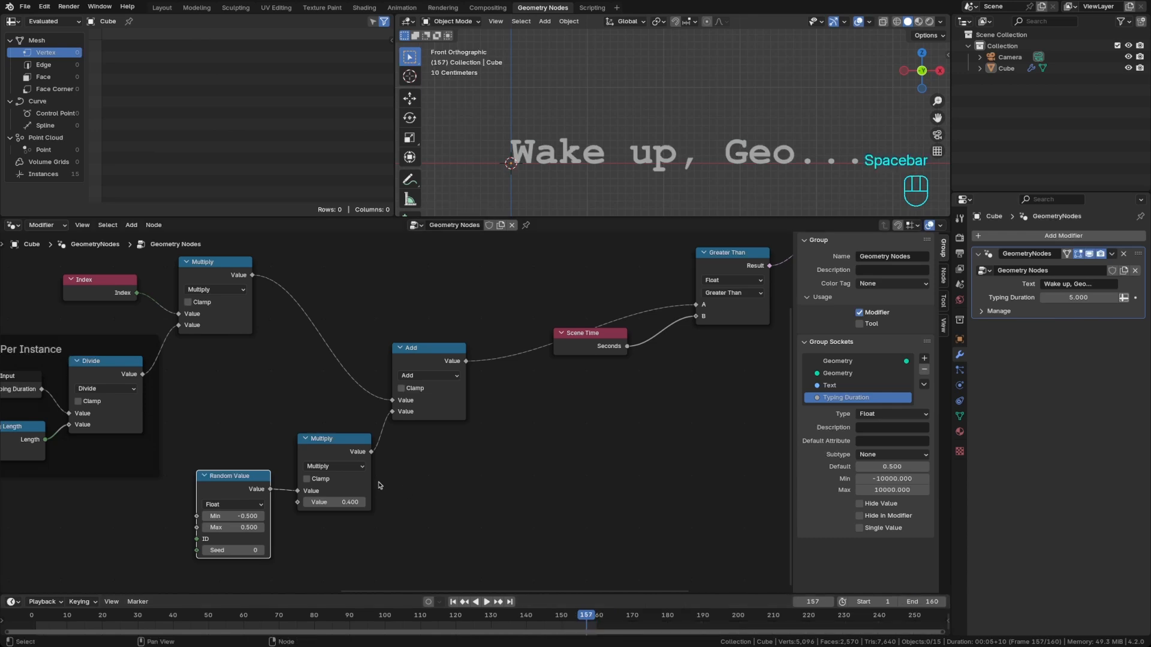
Try seeds 4 and 5 on the Random Value node, replaying the animation from the first frame, and settle on seed 2
left_click(261, 550)
left_click(261, 550)
left_click(261, 550)
left_click(261, 550)
left_click(261, 550)
key("shift+Left")
key("space")
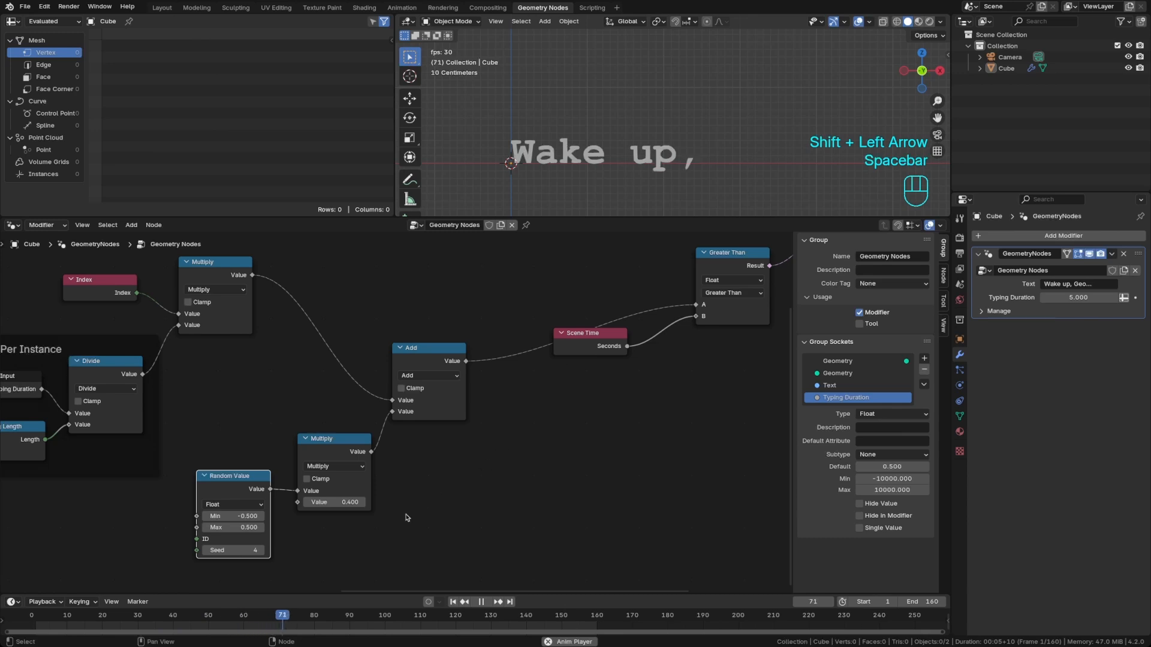
left_click(265, 550)
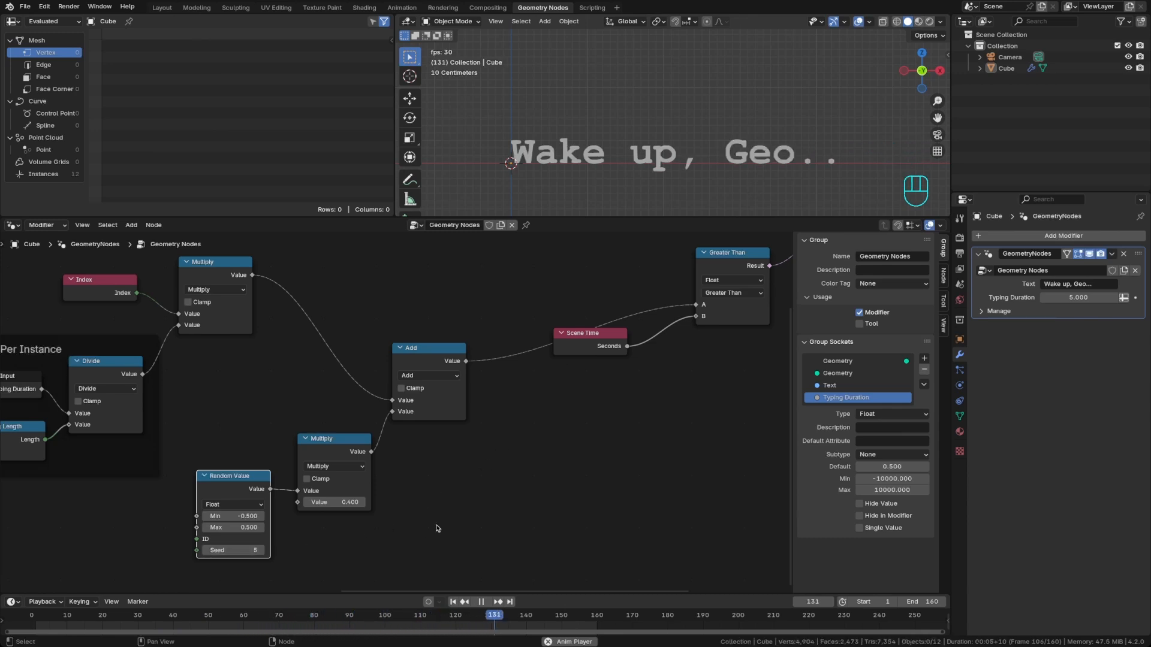
key("space")
key("shift+Left")
key("space")
Join the Random Value, Multiply and Add nodes into a frame labelled "Variation"
left_click_drag(202, 339, 487, 558)
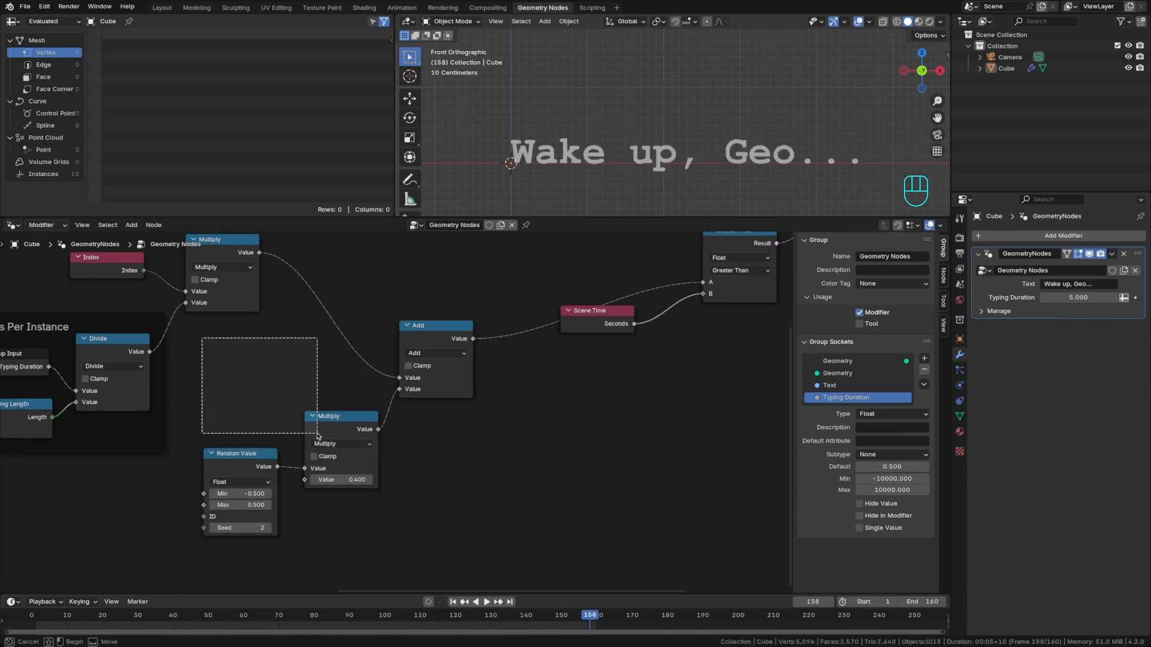
key("super")
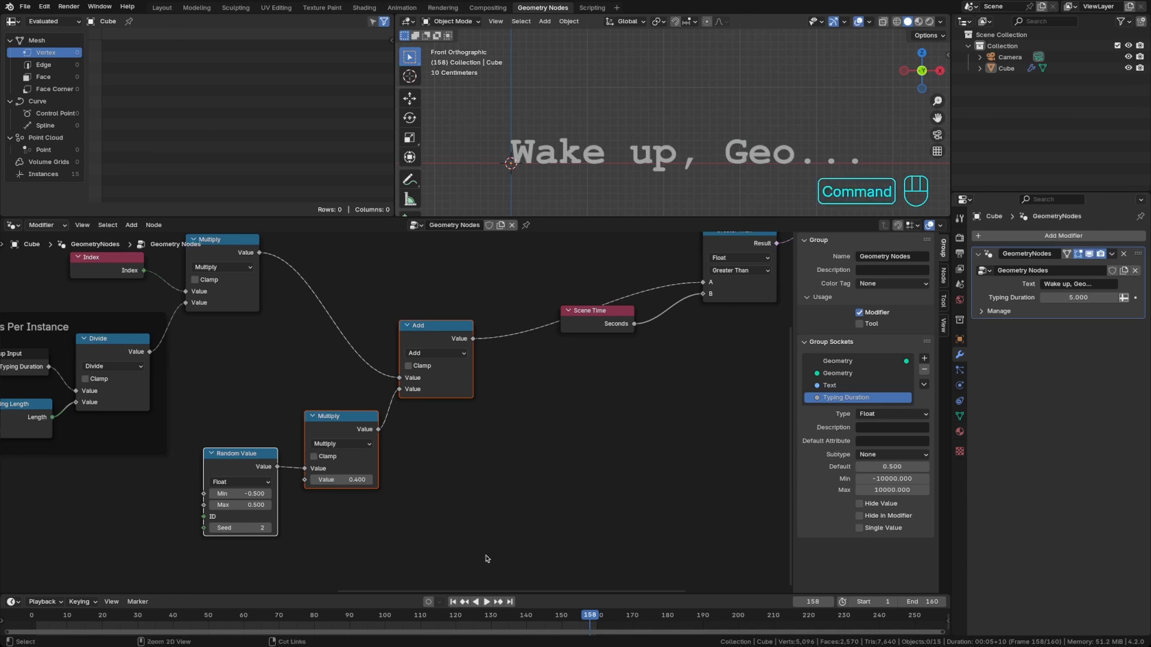
key("super+j")
key("F2")
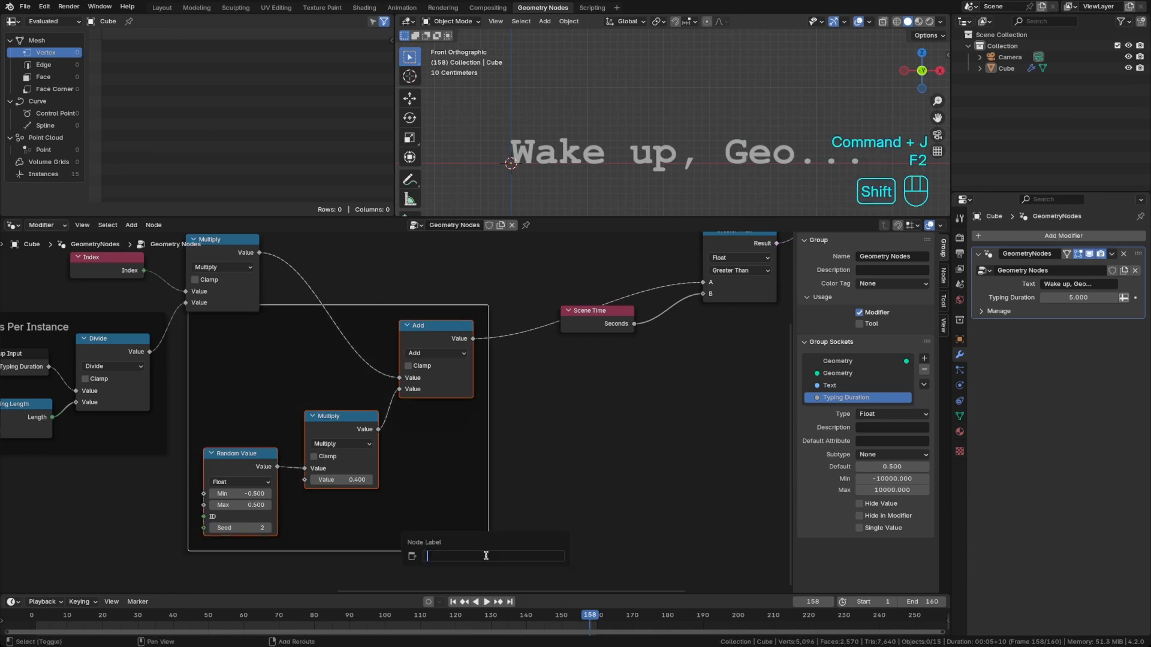
type("Variation")
key("Return")
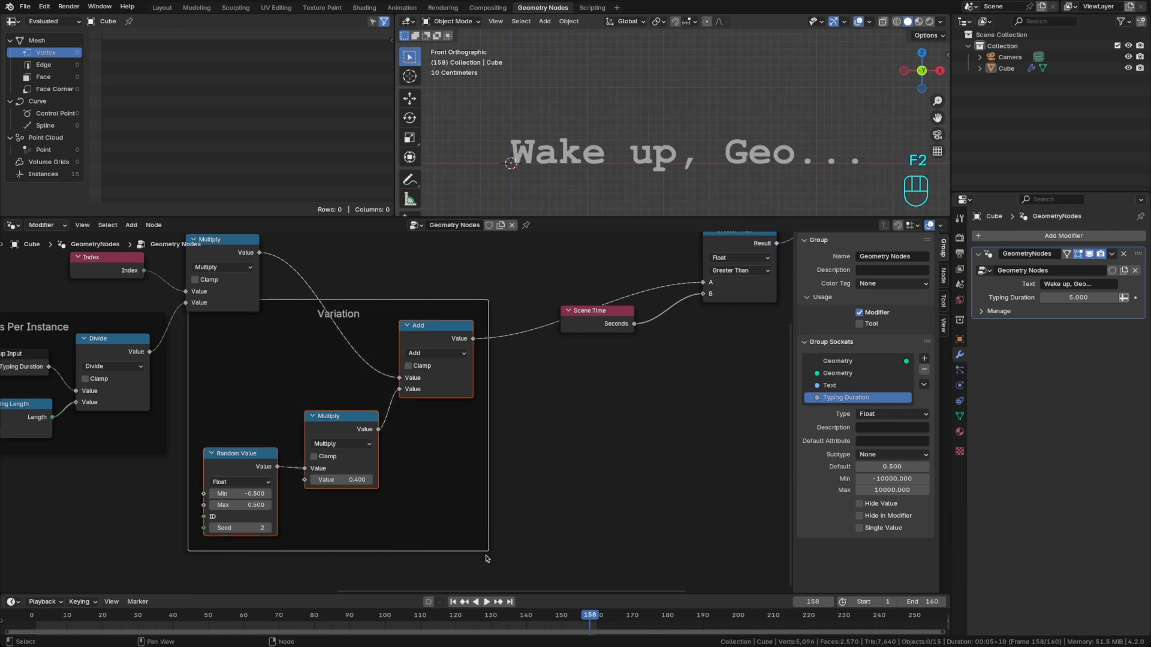
Move the Variation frame down, clear of the upper Multiply node, and select the Group Output node
key("g")
left_click(481, 409)
left_click(604, 434)
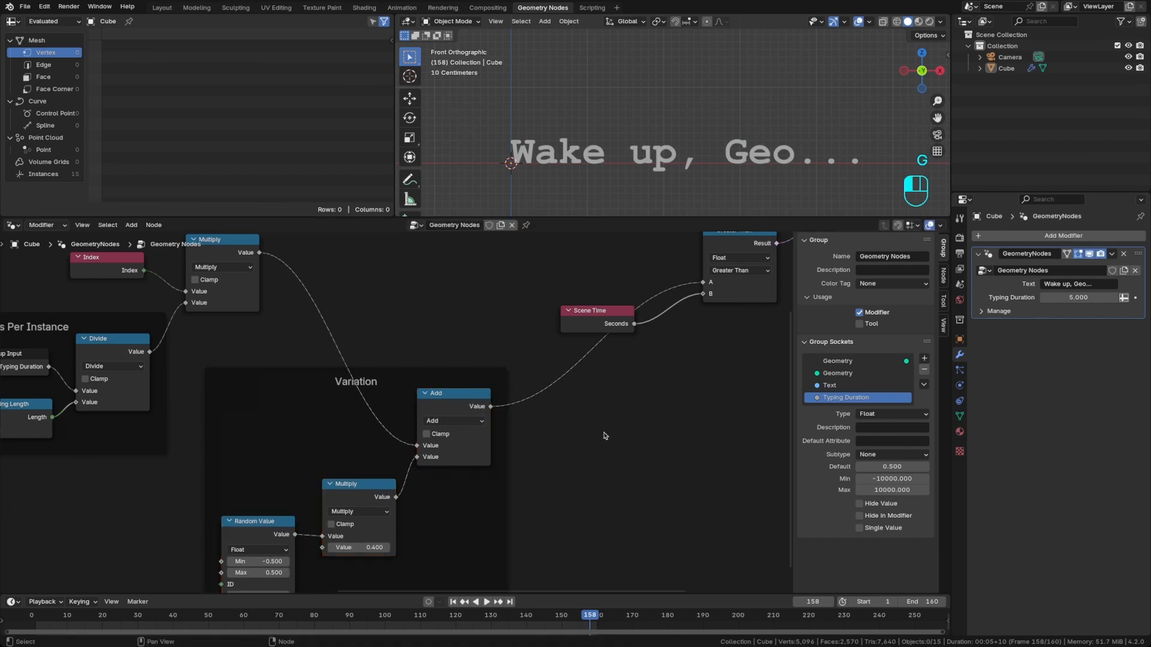
left_click(718, 332)
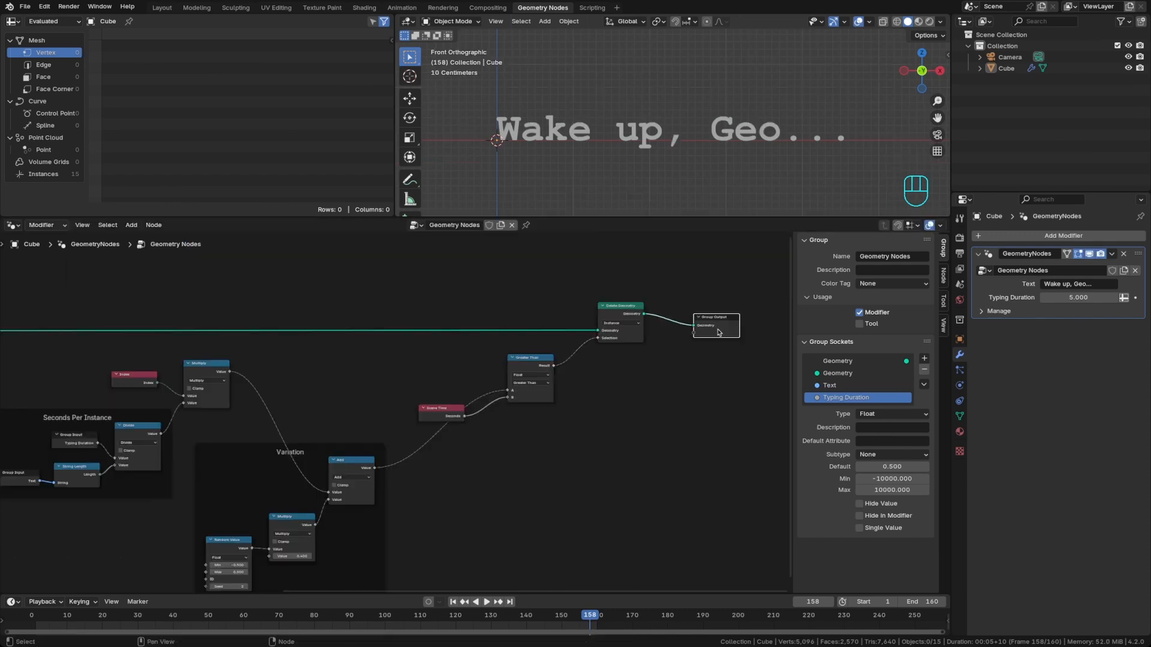
Set the cube material's emission strength to 8, saving the file along the way
left_click(959, 433)
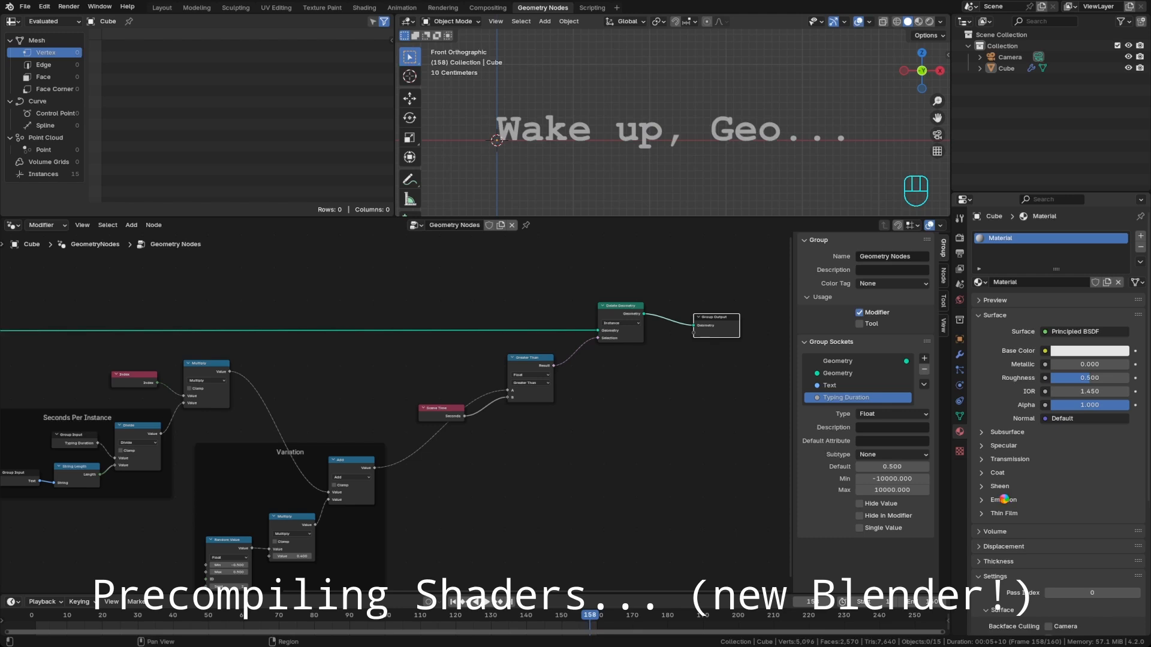
scroll(1004, 499, "down", 2)
key("super+s")
left_click(1003, 455)
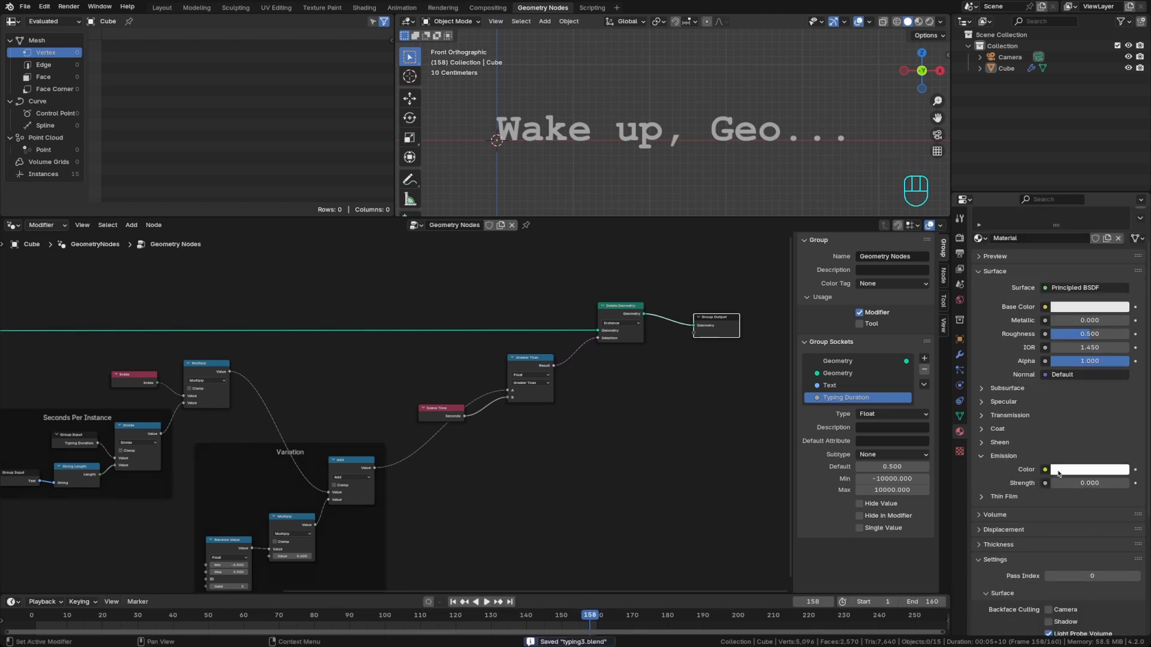
left_click(1075, 483)
type("8")
key("Return")
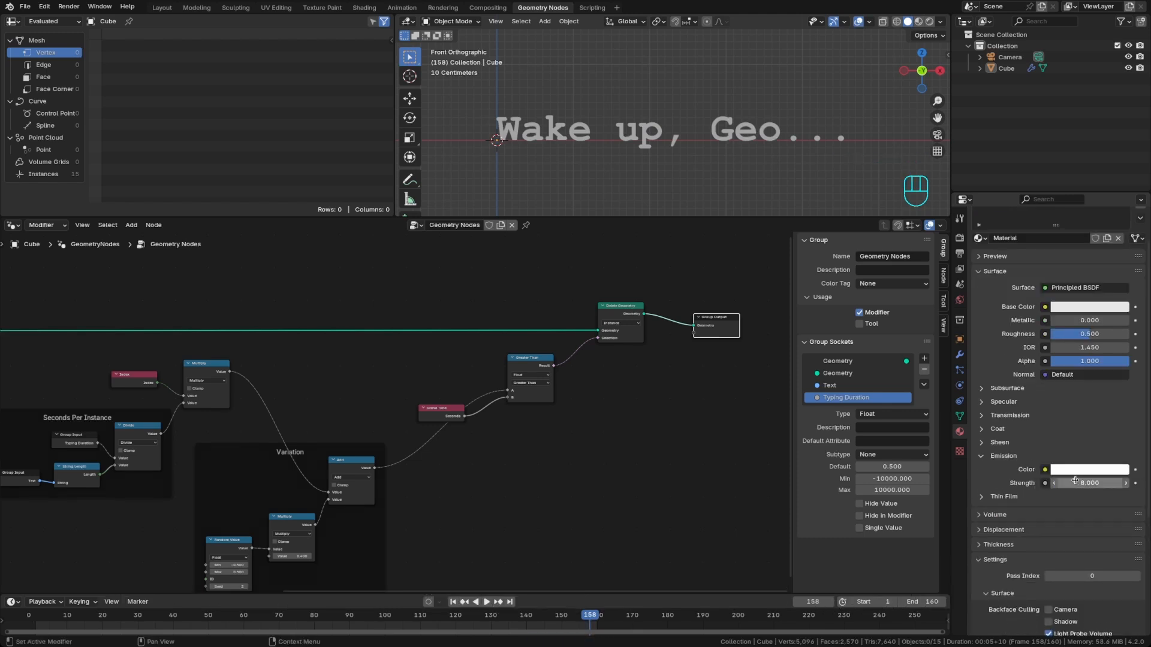
Set the material's emission color to a bright green with hue 0.306 and saturation 1
left_click(1082, 470)
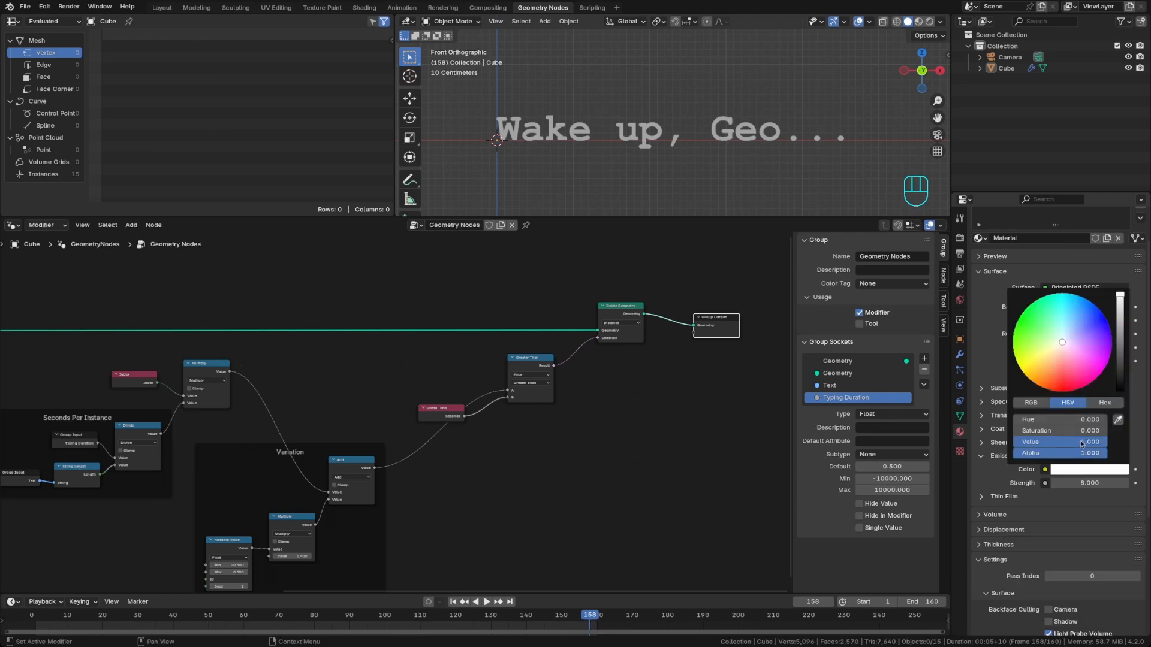
left_click_drag(1039, 321, 1030, 304)
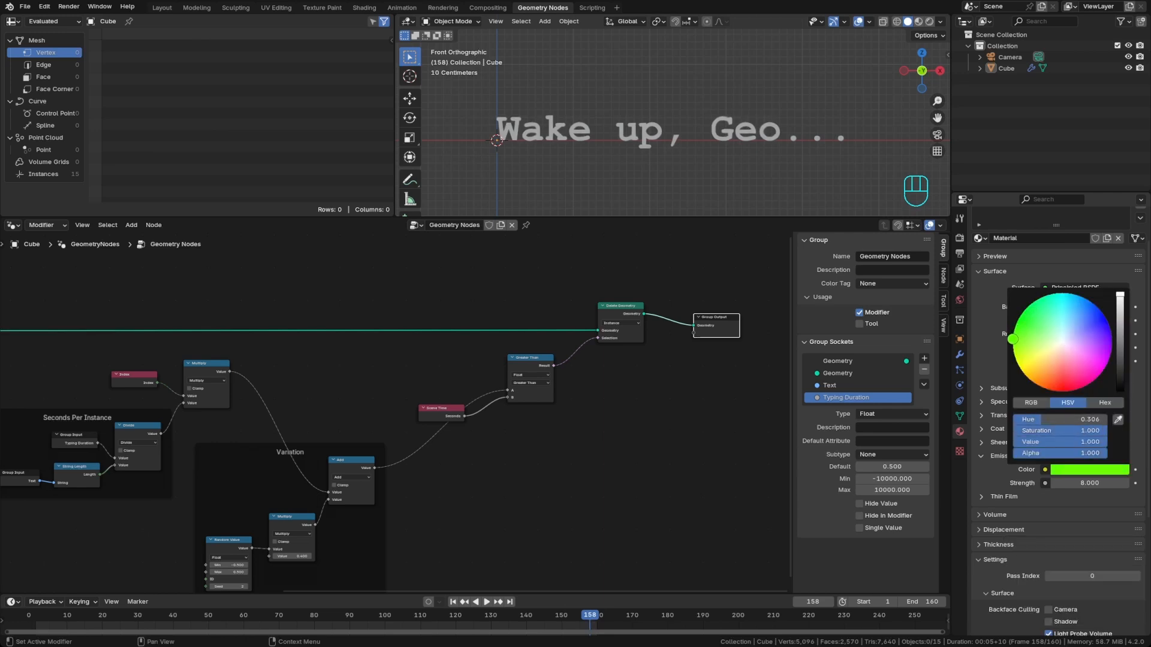
scroll(1027, 265, "up", 2)
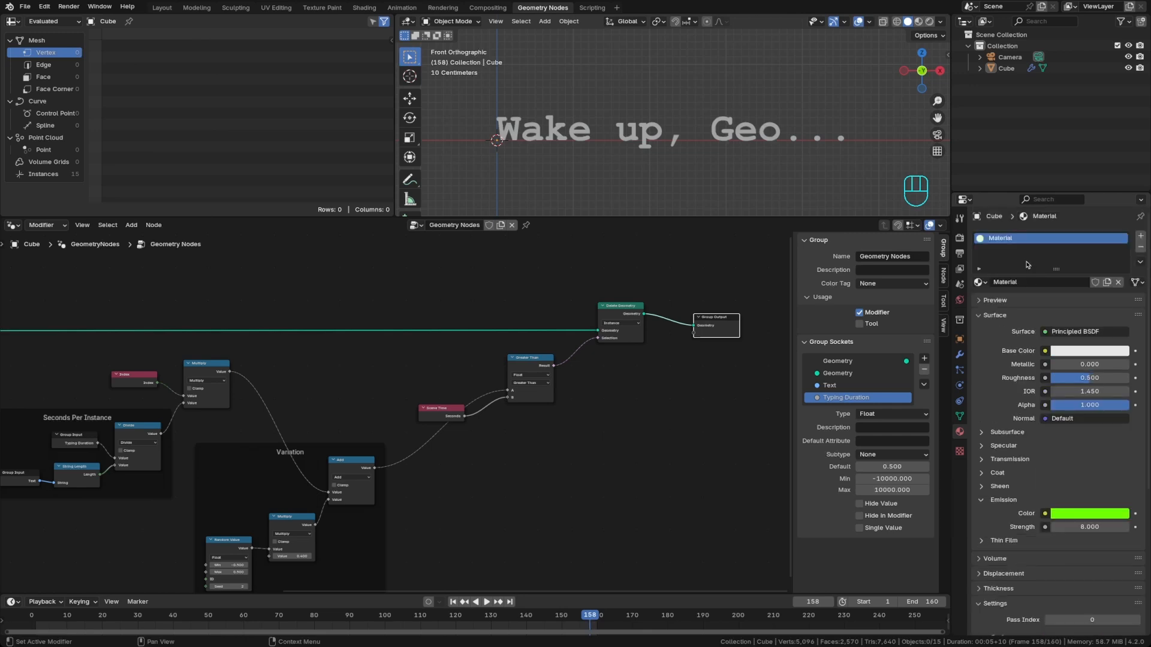
Rename the material to "Green" and save the file
left_click(1025, 282)
type("Green")
key("Return")
key("super+s")
Insert a Set Material node between Delete Geometry and Group Output and assign the Green material to it
scroll(641, 370, "right", 5)
scroll(640, 370, "up", 2)
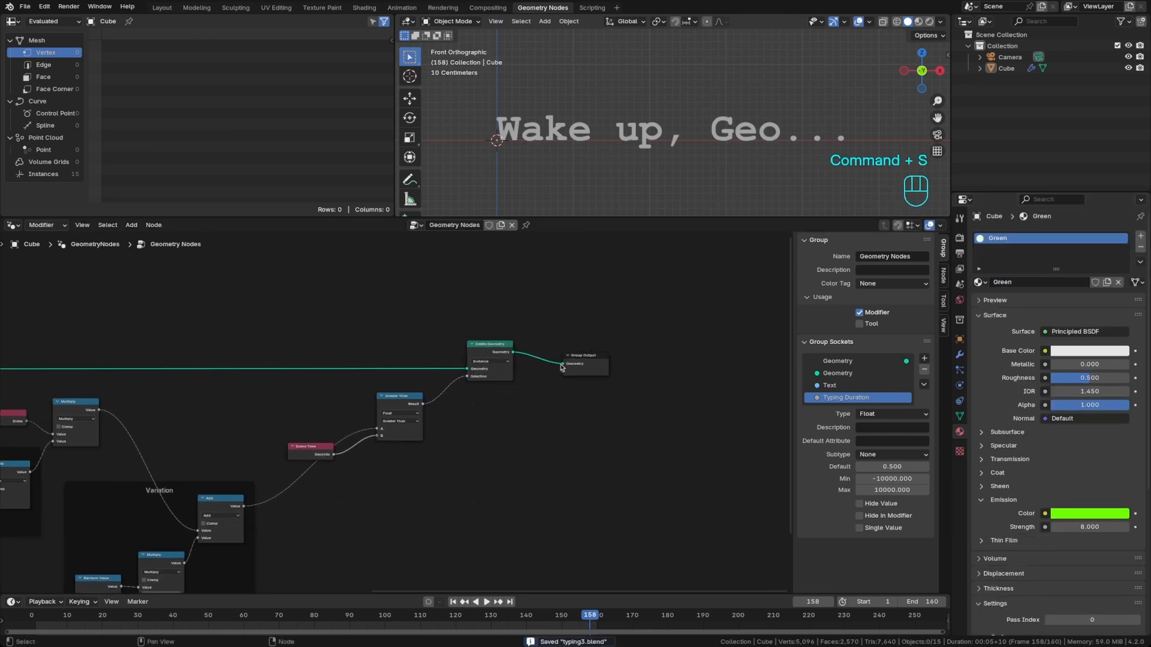
scroll(561, 367, "up", 2)
left_click_drag(629, 360, 749, 351)
key("shift+a")
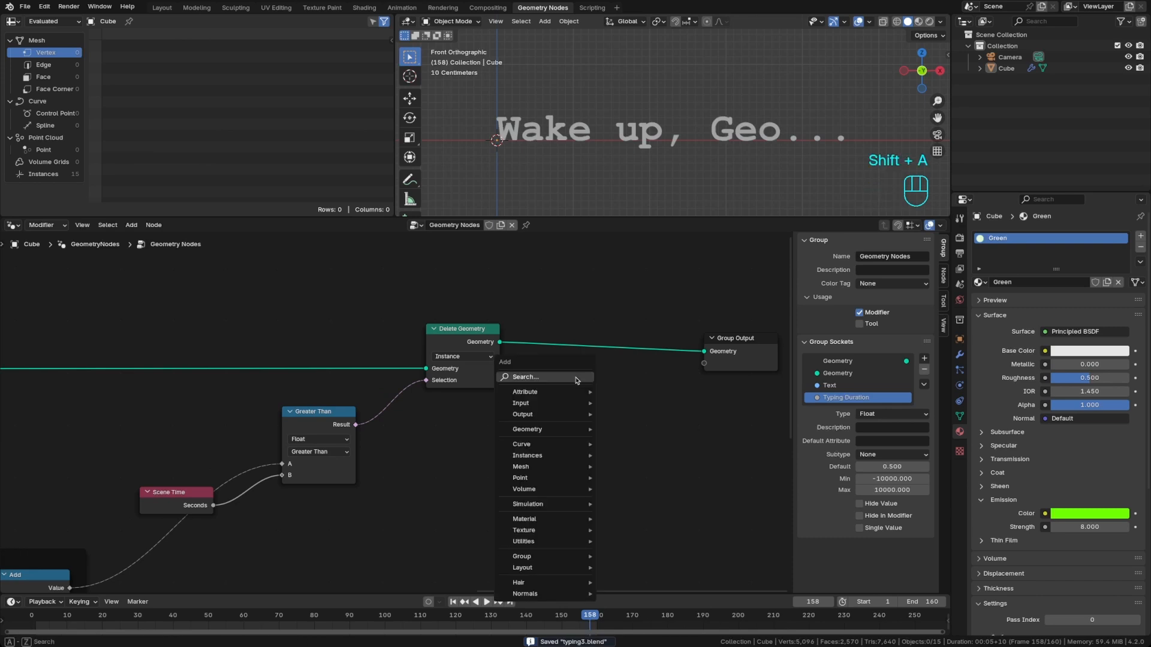
type("setma")
key("Return")
left_click(580, 337)
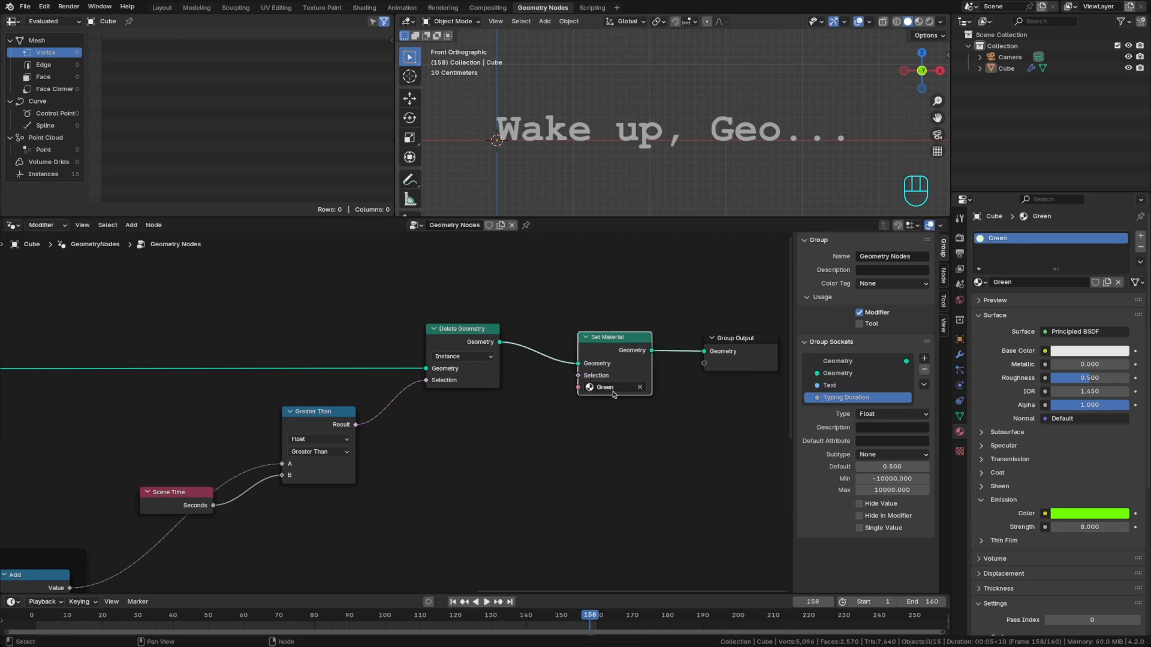
Switch the viewport to Material Preview and light it with the scene lights and scene world
key("z")
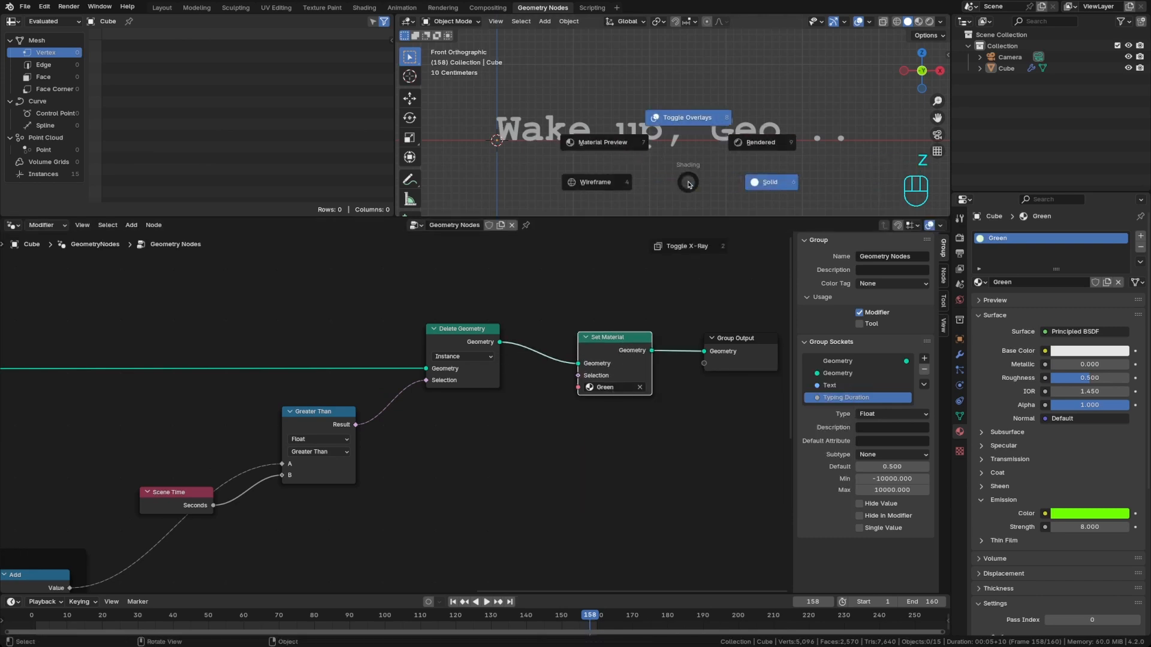
left_click(619, 147)
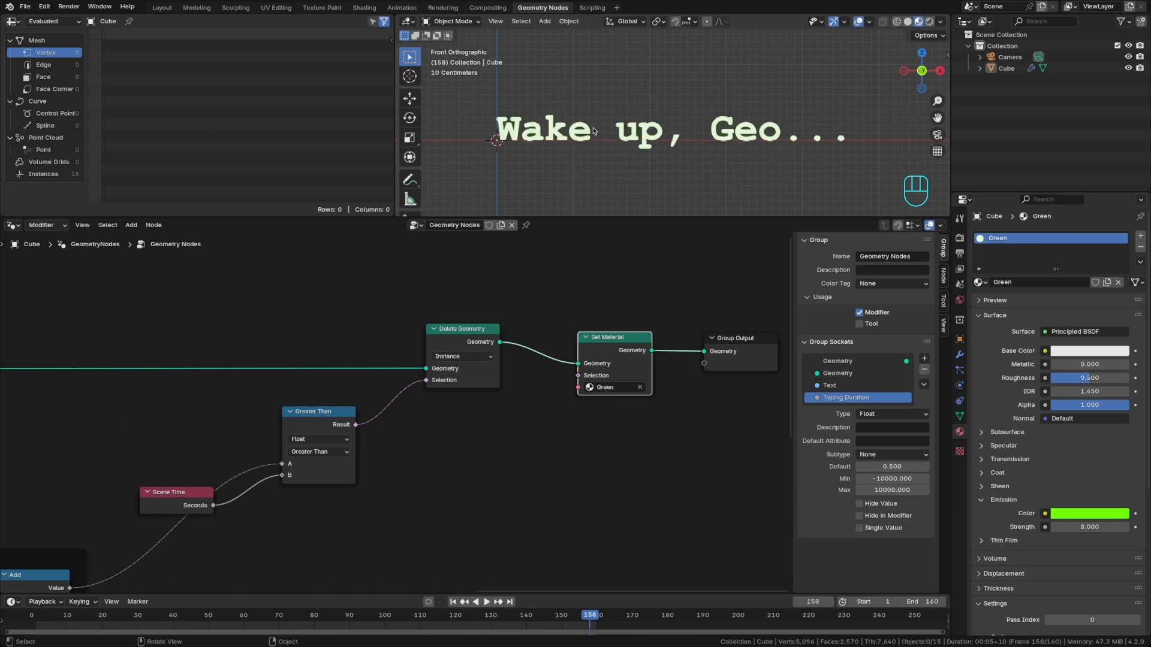
left_click(940, 21)
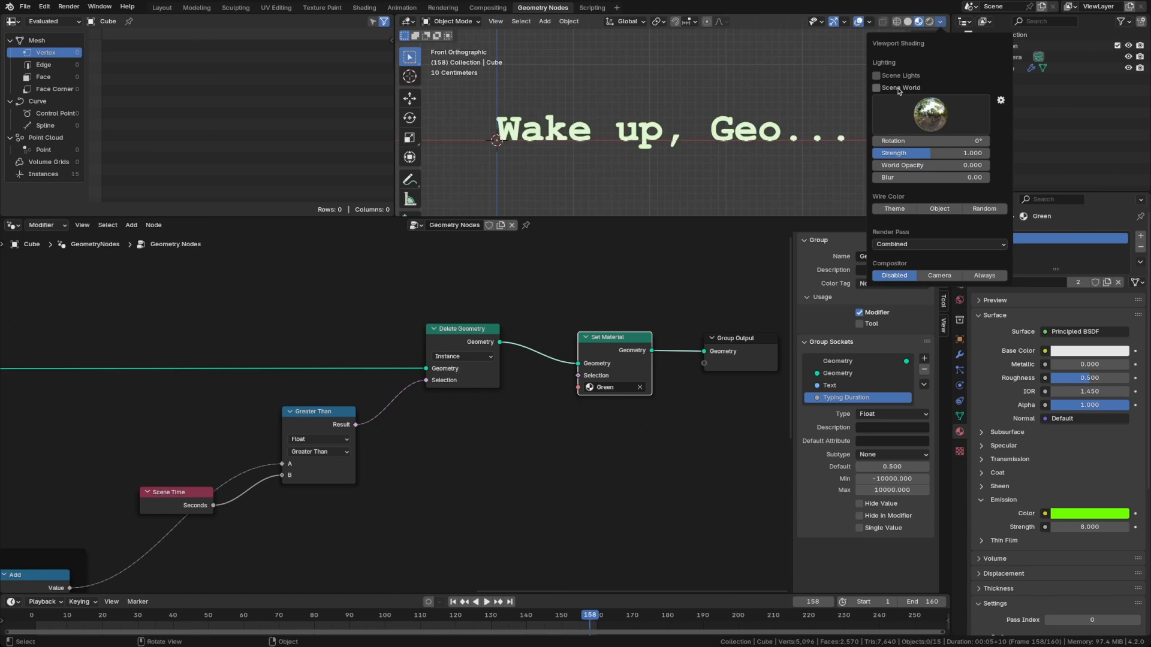
left_click(876, 89)
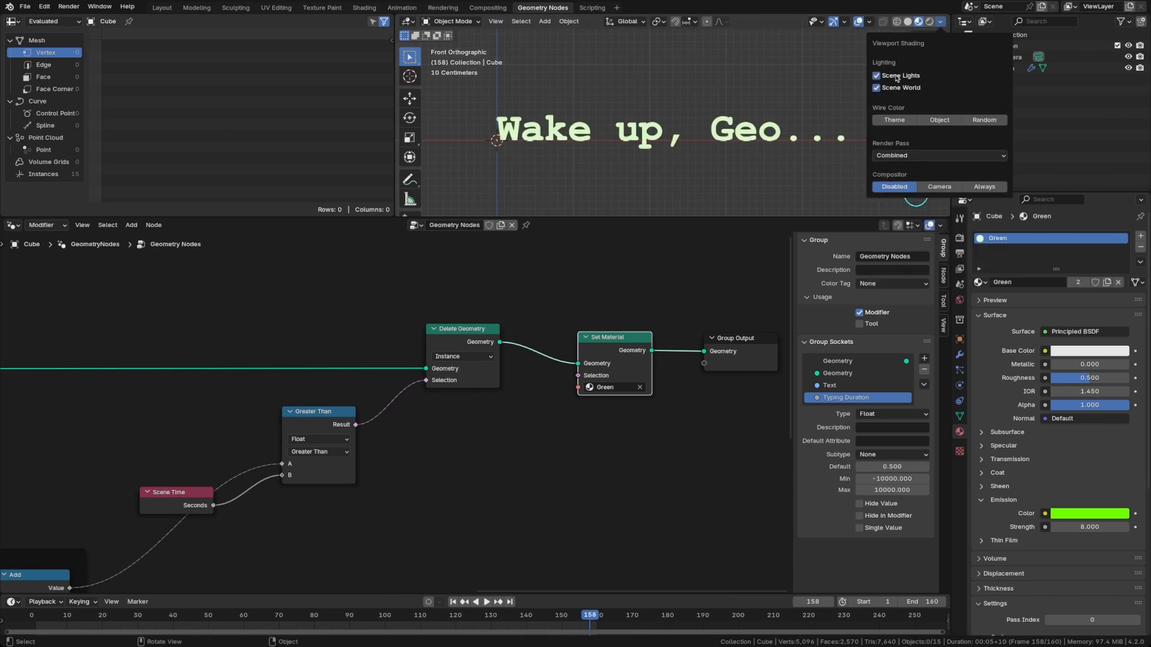
Set the world background strength to 0 and save the file
left_click(960, 300)
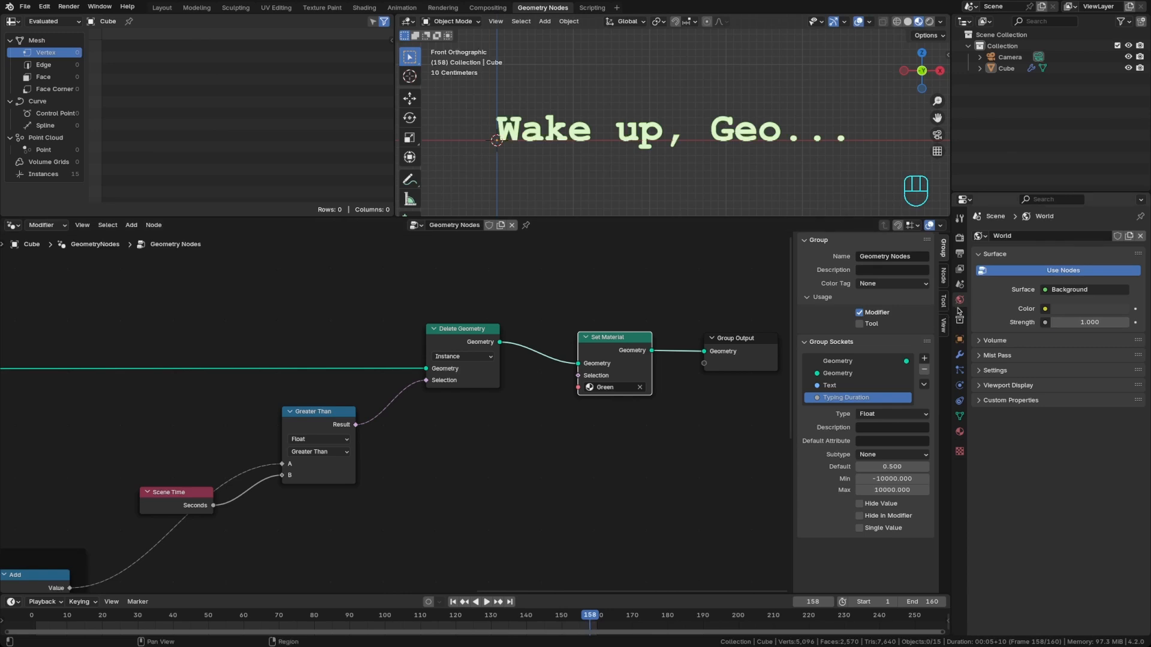
left_click(1083, 323)
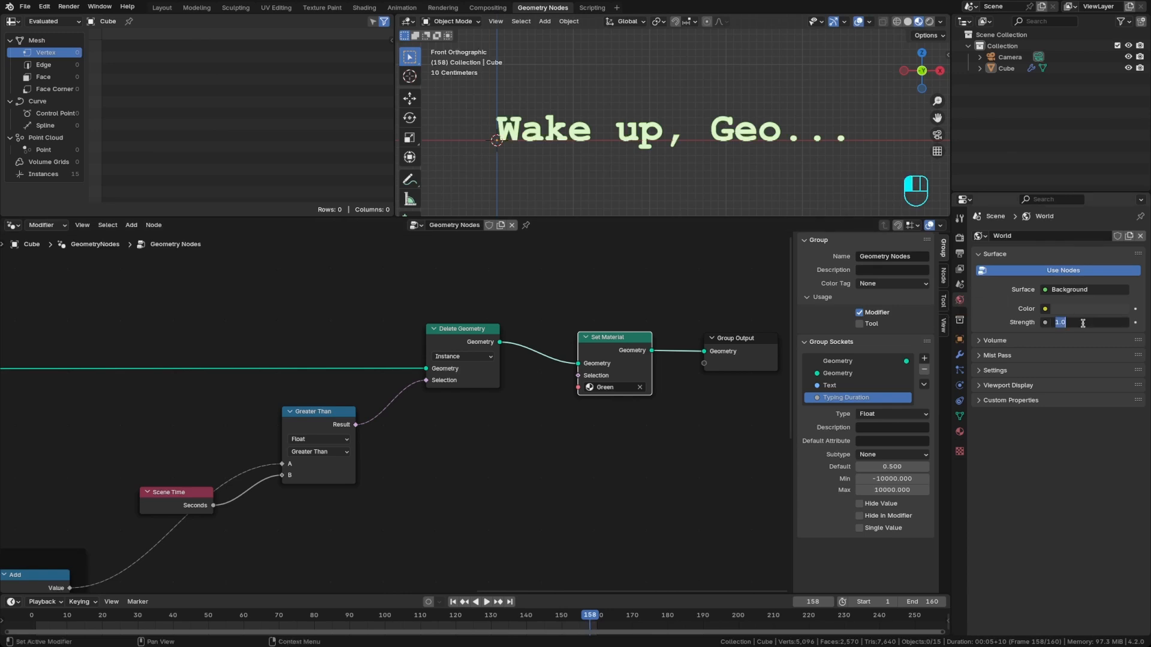
type("0")
key("Return")
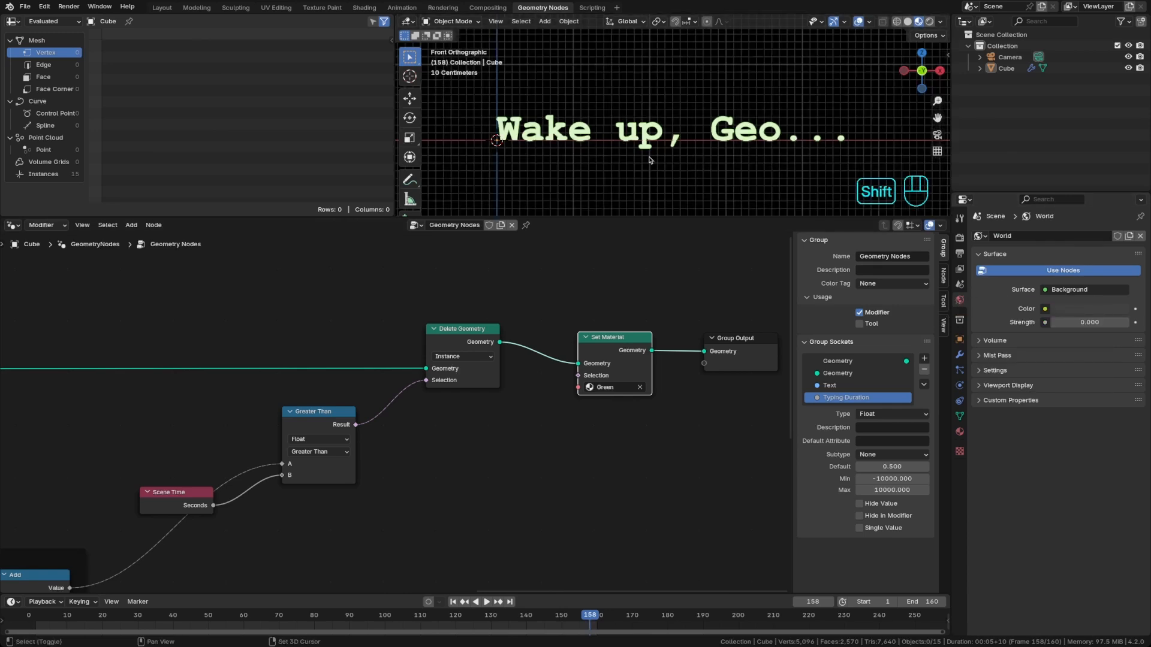
middle_click_drag(650, 159, 676, 160, "shift")
key("super+s")
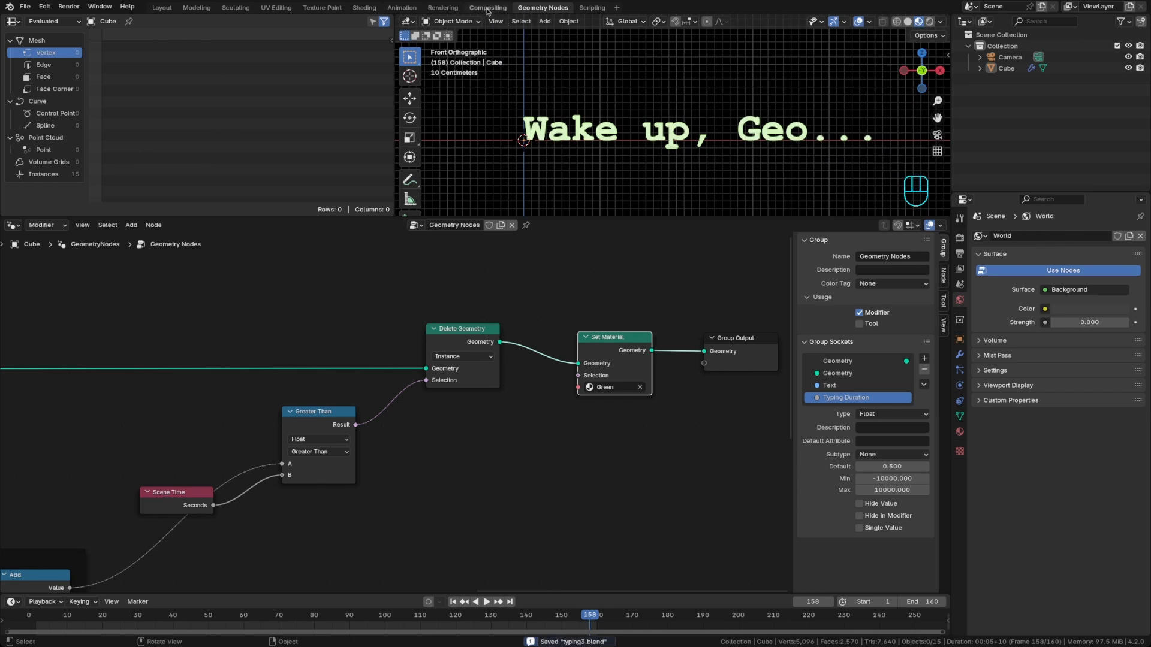
Enable compositing nodes for the scene and insert a Glare node between Render Layers and Composite
left_click(486, 9)
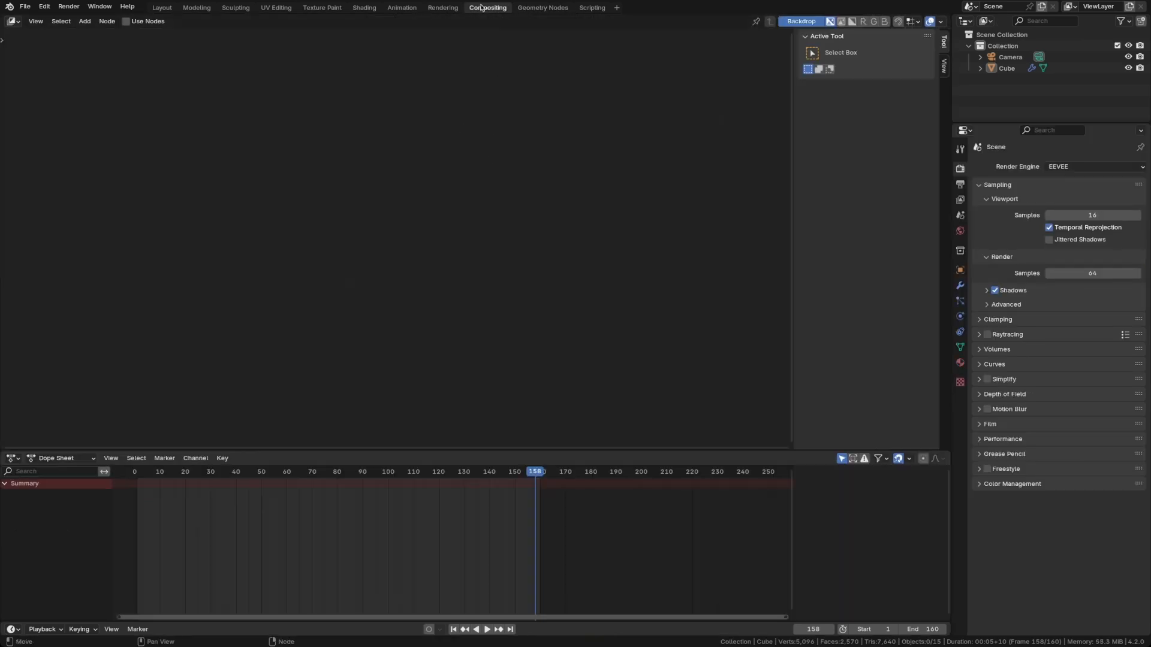
left_click(127, 22)
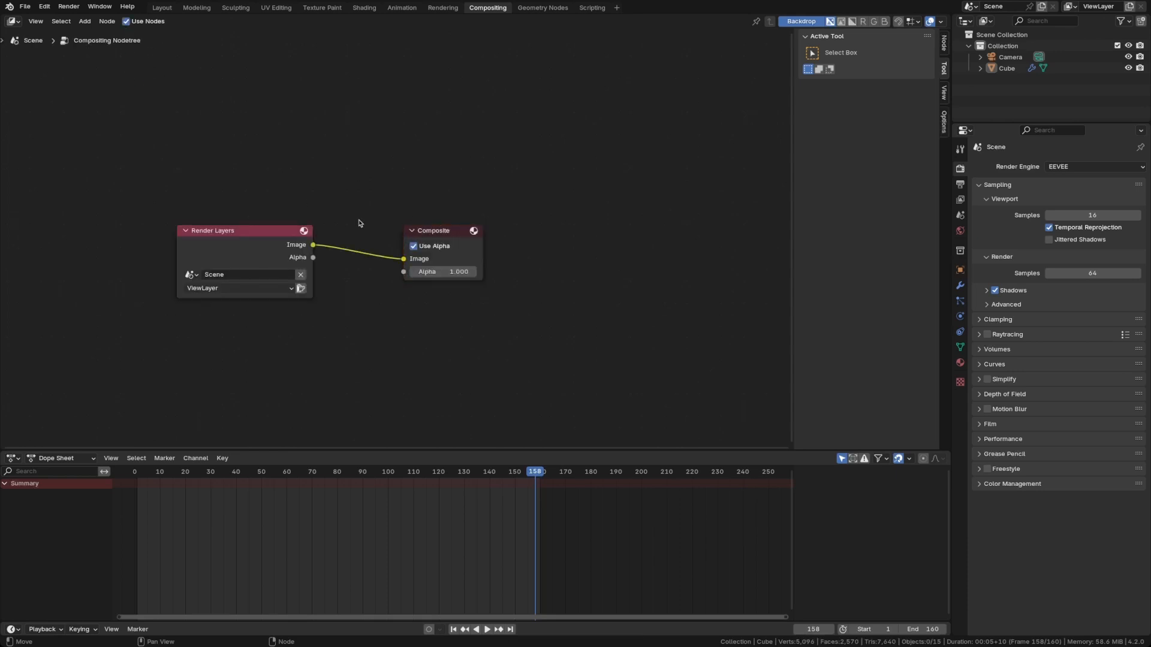
key("shift+a")
type("gla")
key("Return")
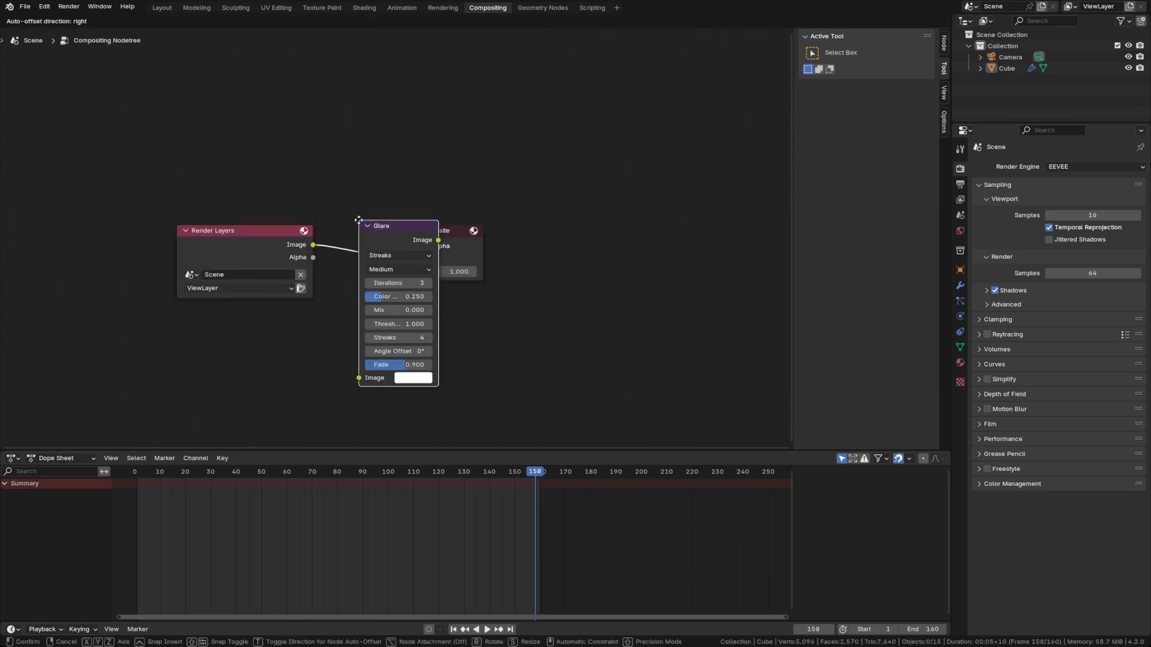
left_click(336, 212)
Set the Glare node to Bloom with a mix of -0.9 and a size of 5, and save the file
left_click(366, 245)
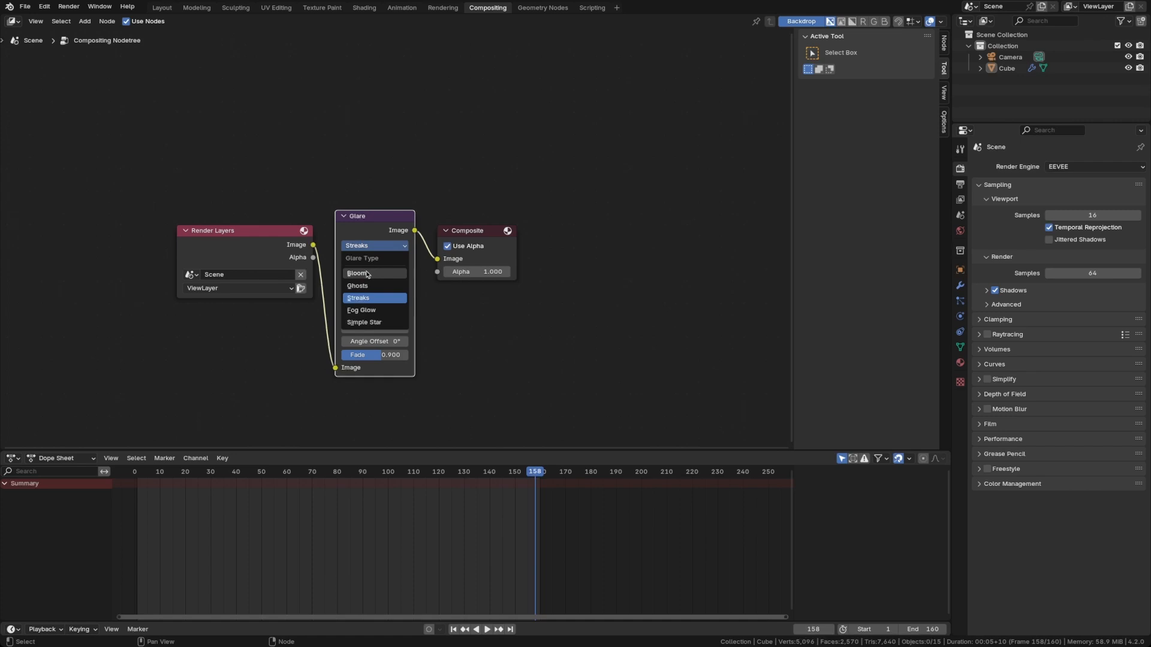
left_click(368, 274)
left_click(374, 274)
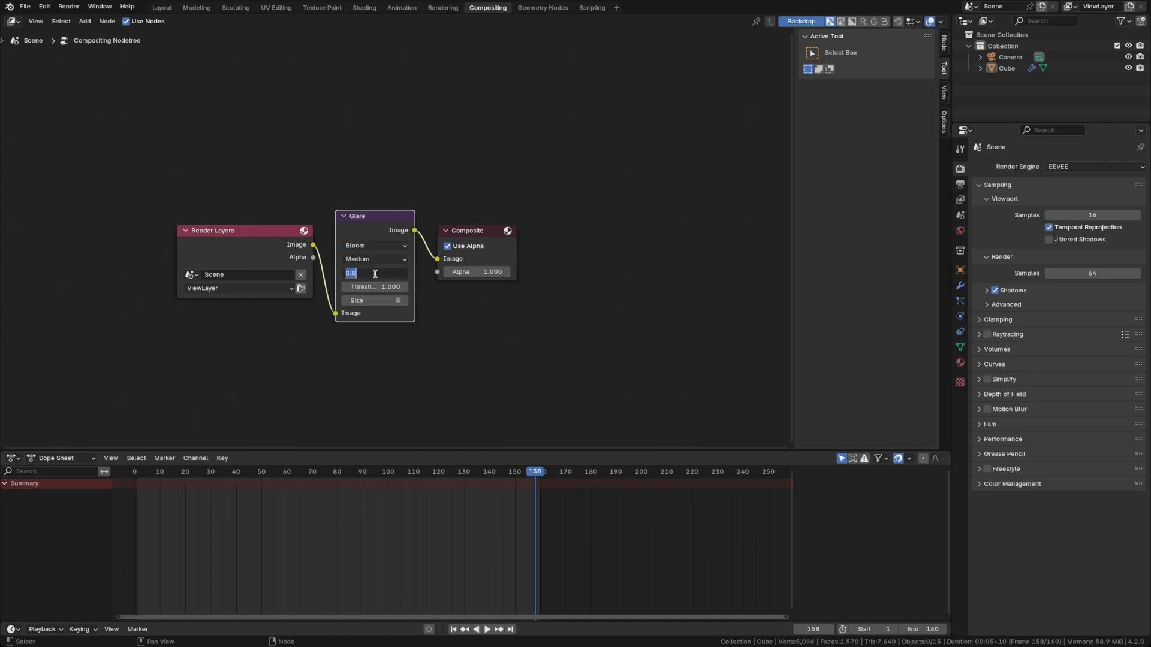
key("Return")
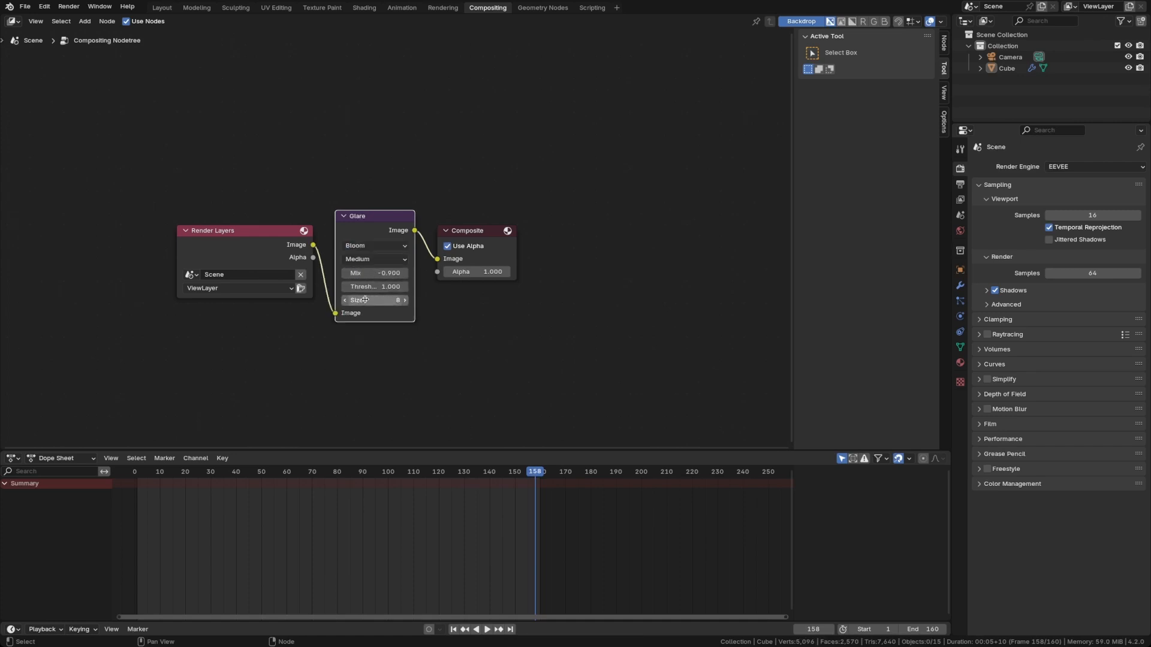
left_click(344, 300)
left_click(345, 301)
key("ctrl+s")
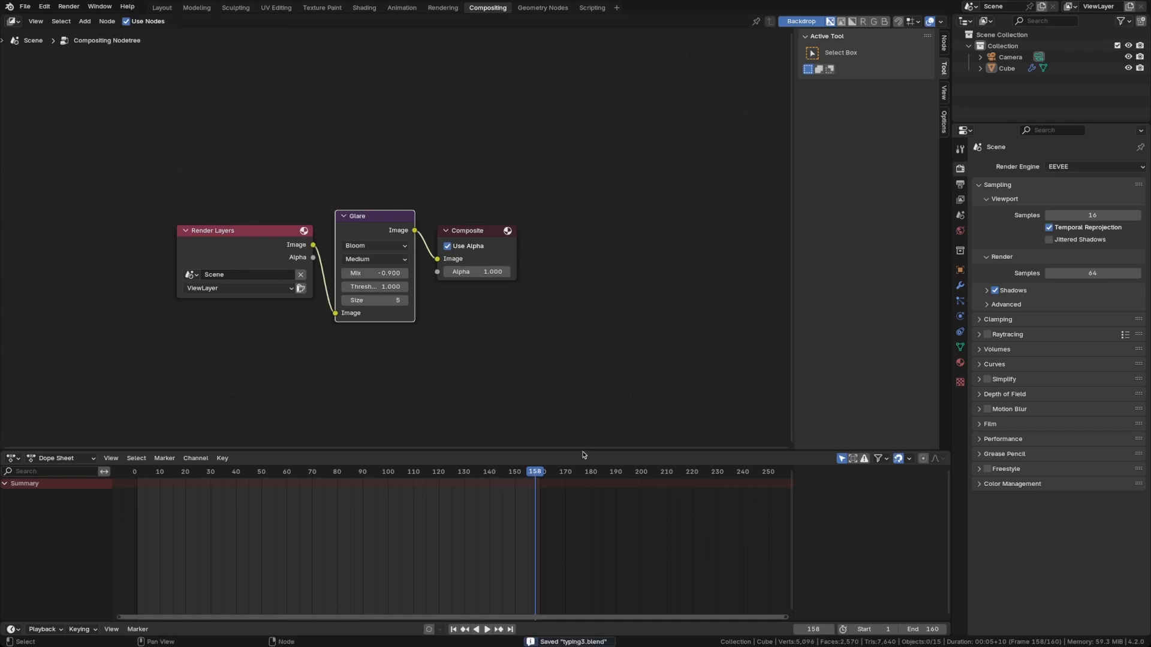
Enlarge the Dope Sheet area and turn it into a 3D Viewport framing the text from the front in Material Preview
left_click_drag(583, 449, 596, 333)
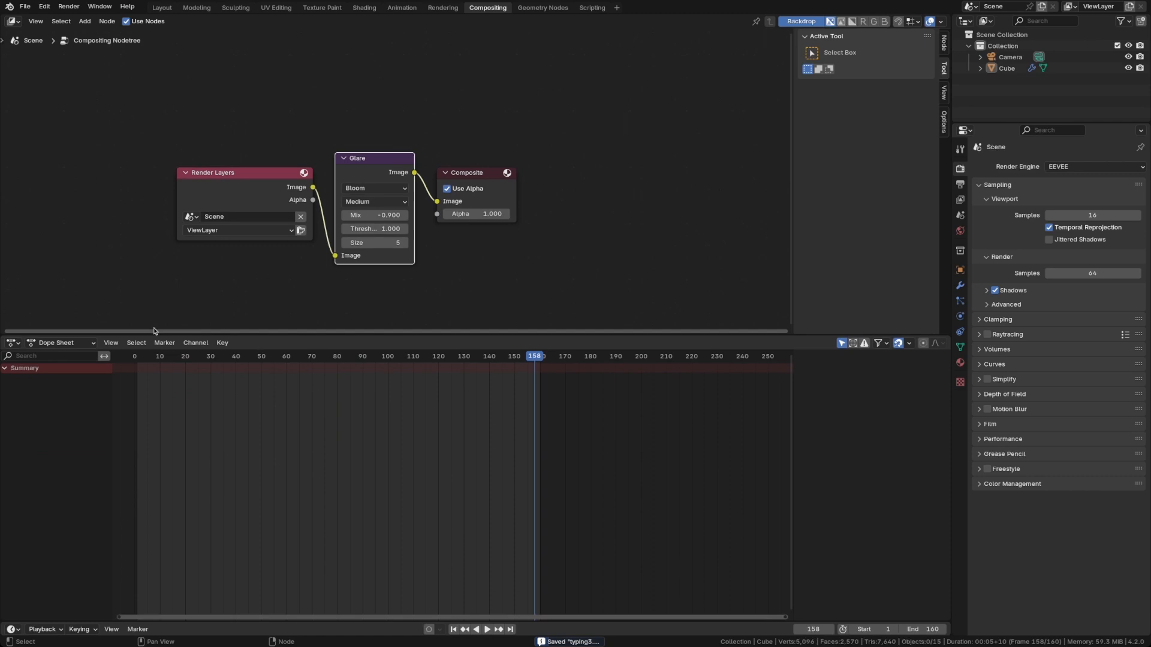
left_click(13, 343)
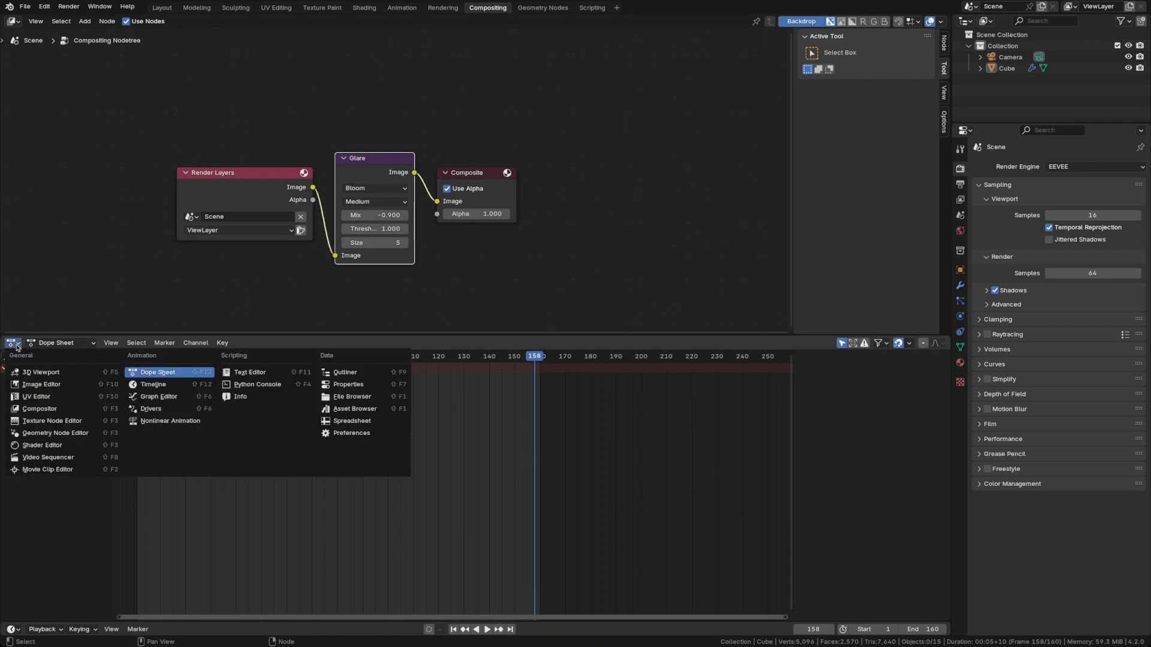
left_click(60, 374)
key("grave")
left_click(442, 431)
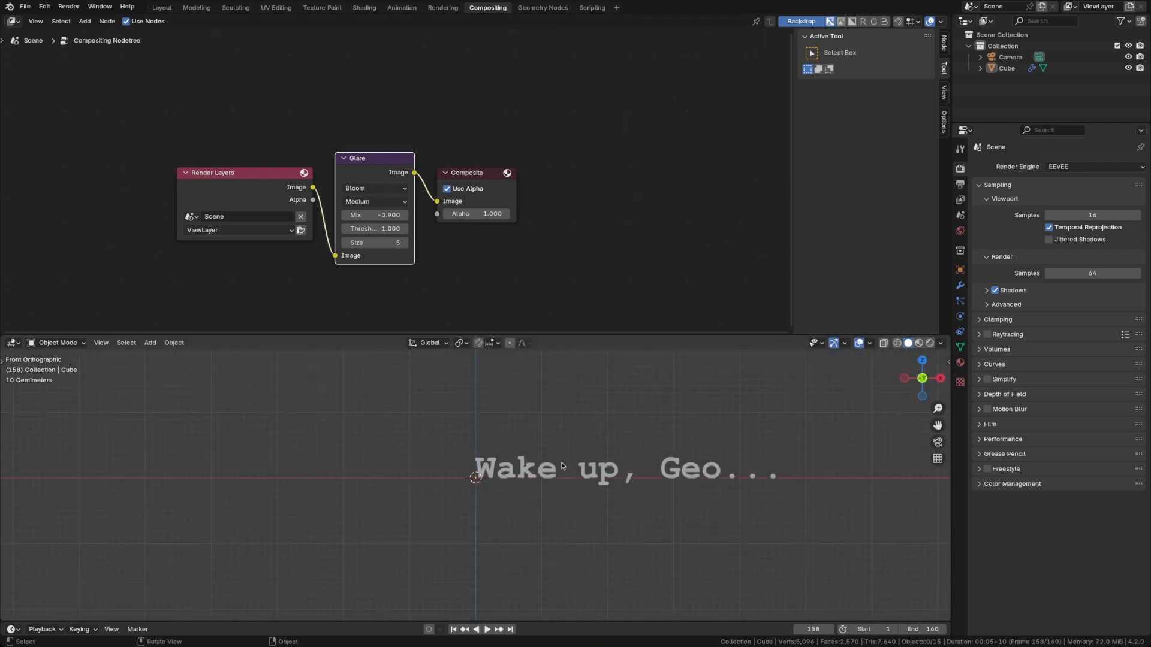
middle_click_drag(580, 473, 507, 467, "shift")
key("z")
left_click(449, 431)
scroll(505, 473, "up", 2)
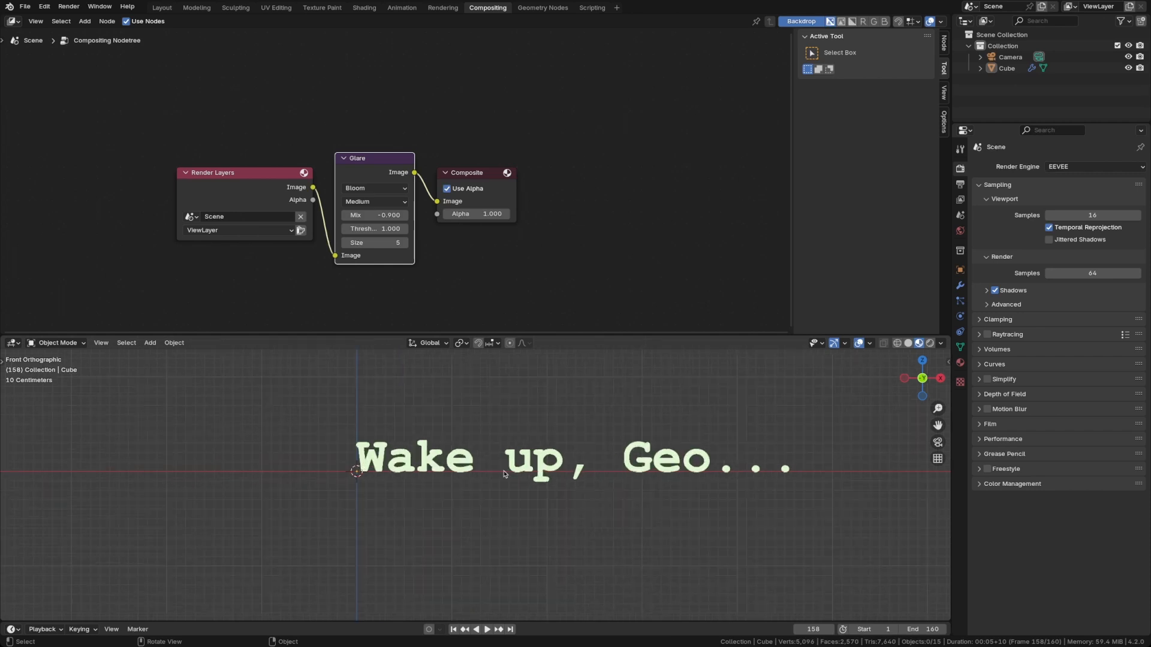
scroll(432, 470, "up", 1)
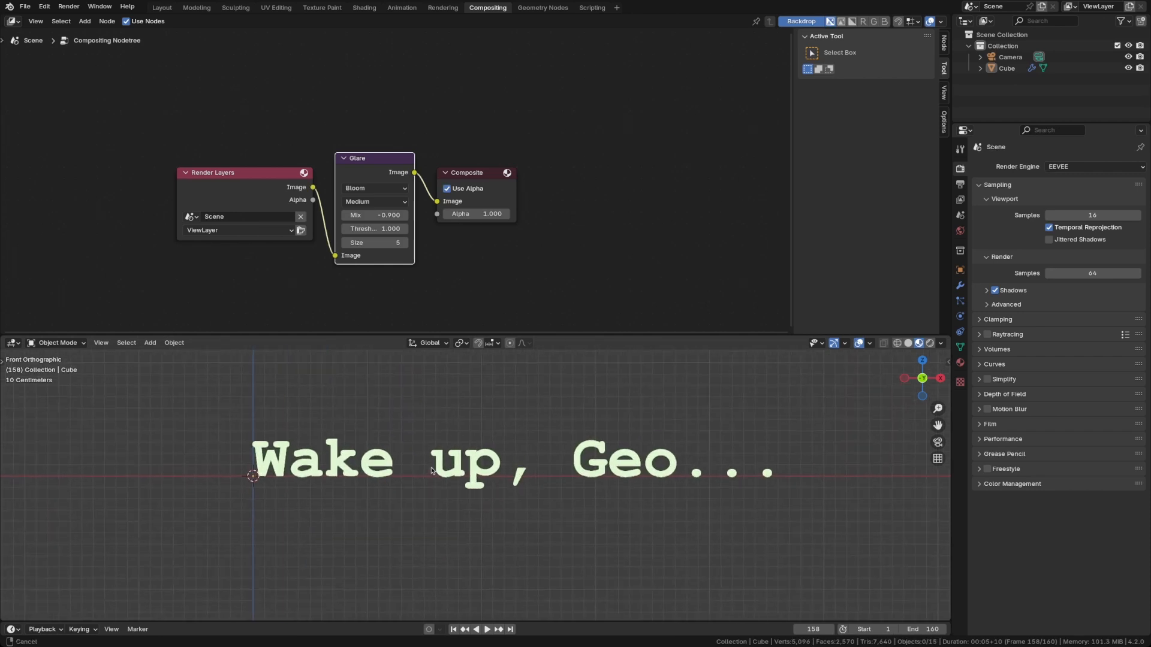
Light this viewport with the scene lights and scene world, set its compositor to Always, and save the file
left_click(941, 344)
left_click(904, 399)
left_click(906, 409)
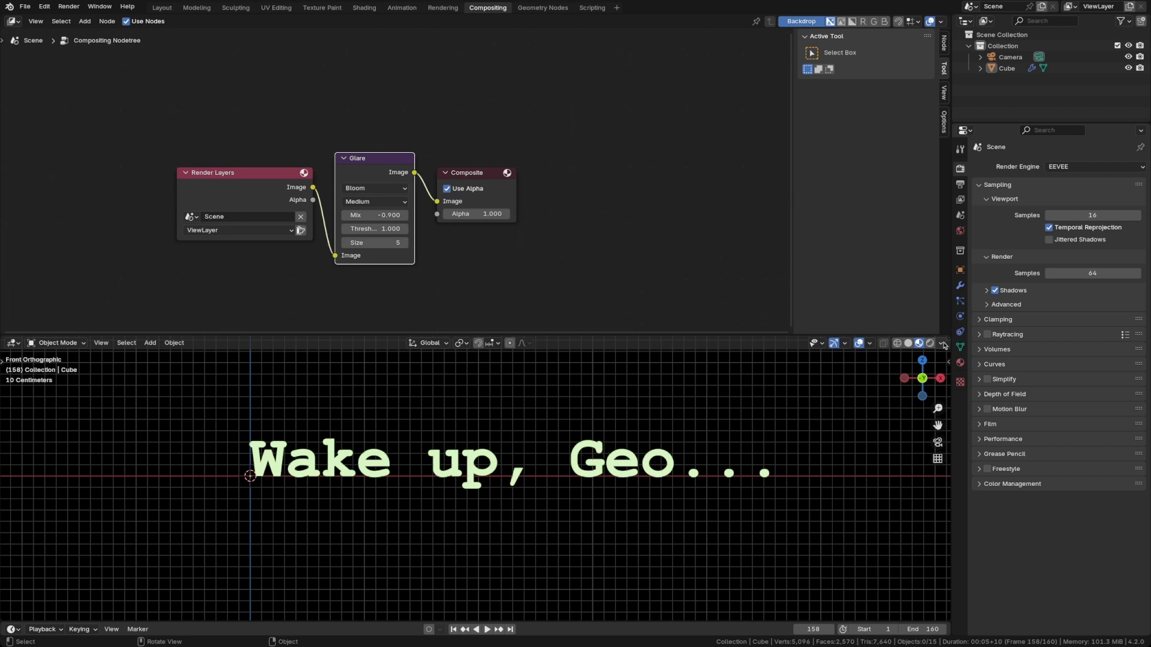
left_click(941, 344)
left_click(972, 508)
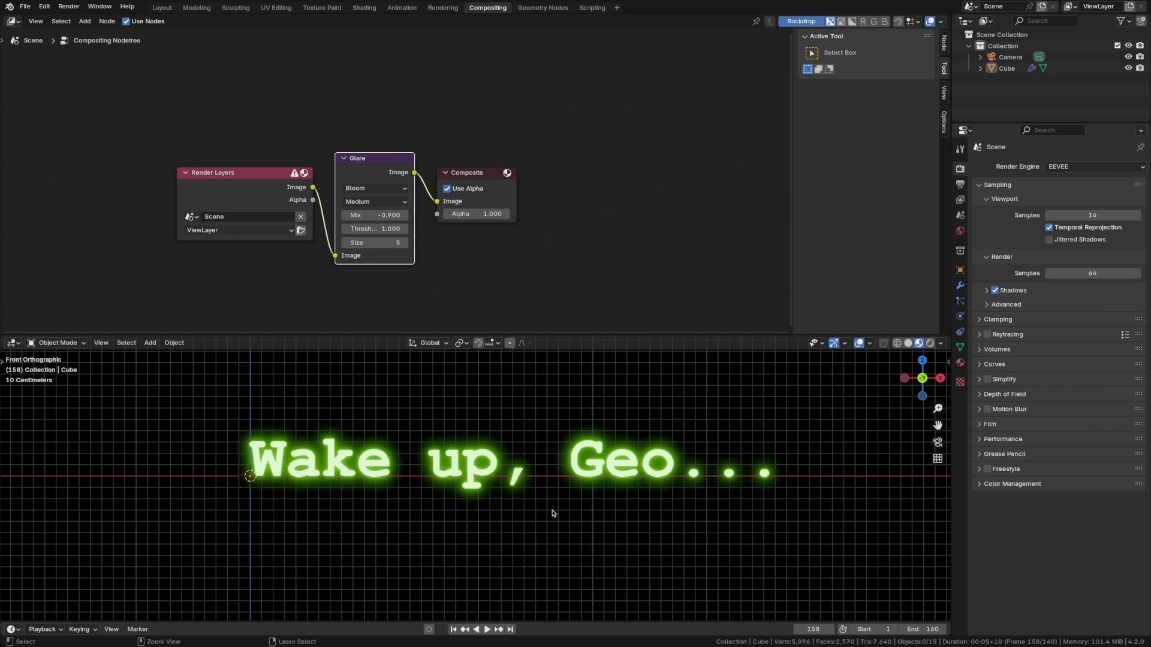
key("ctrl+s")
Try a Glare size of 4, return it to 5, and save the file
left_click(345, 243)
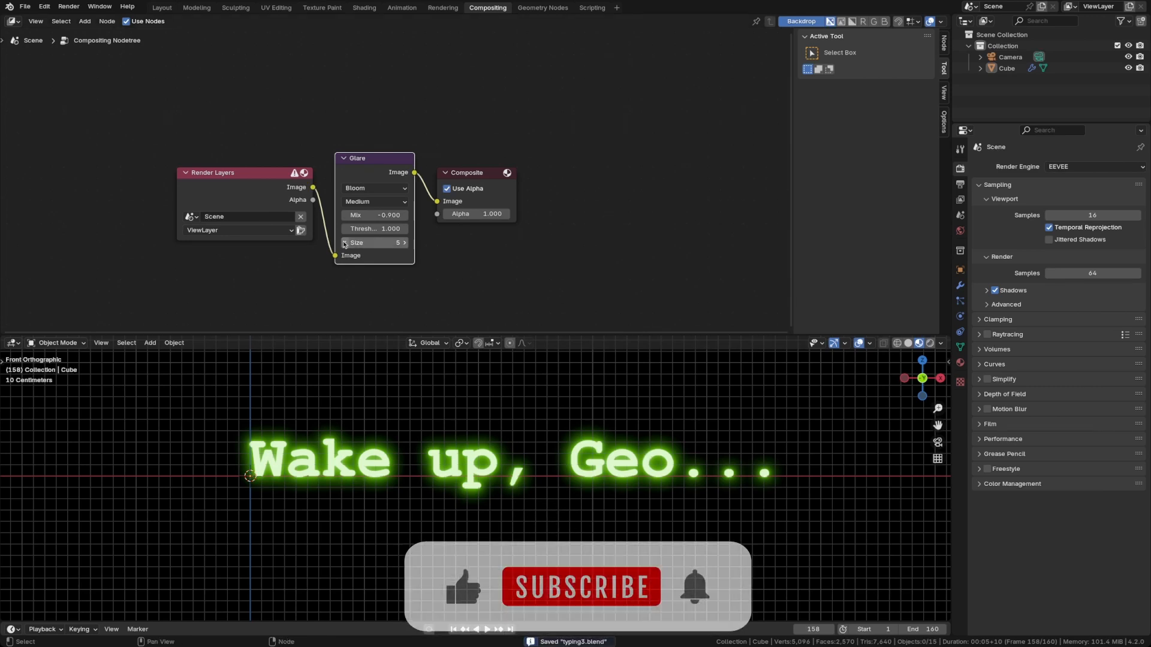
double_click(342, 243)
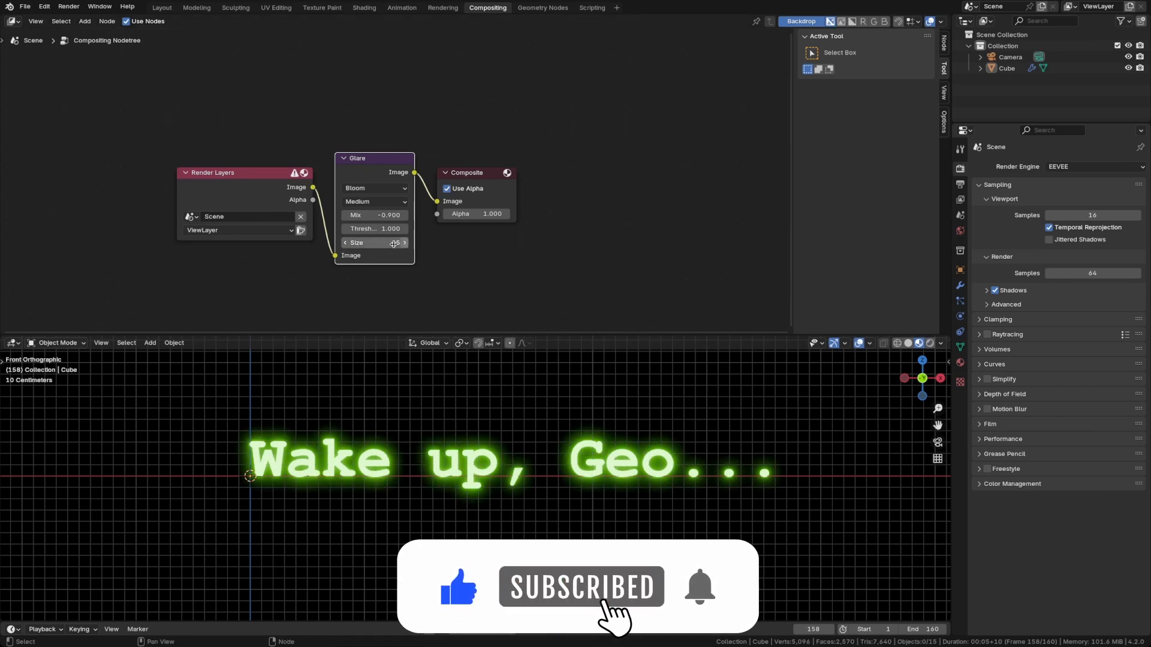
key("Escape")
left_click(346, 243)
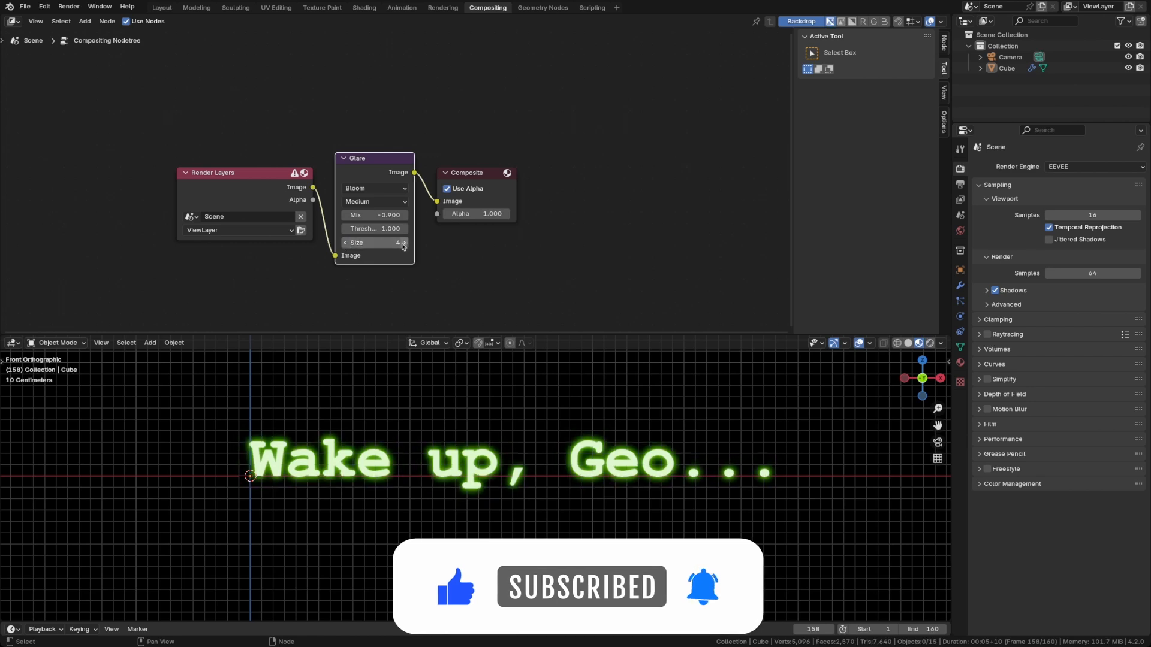
left_click(403, 245)
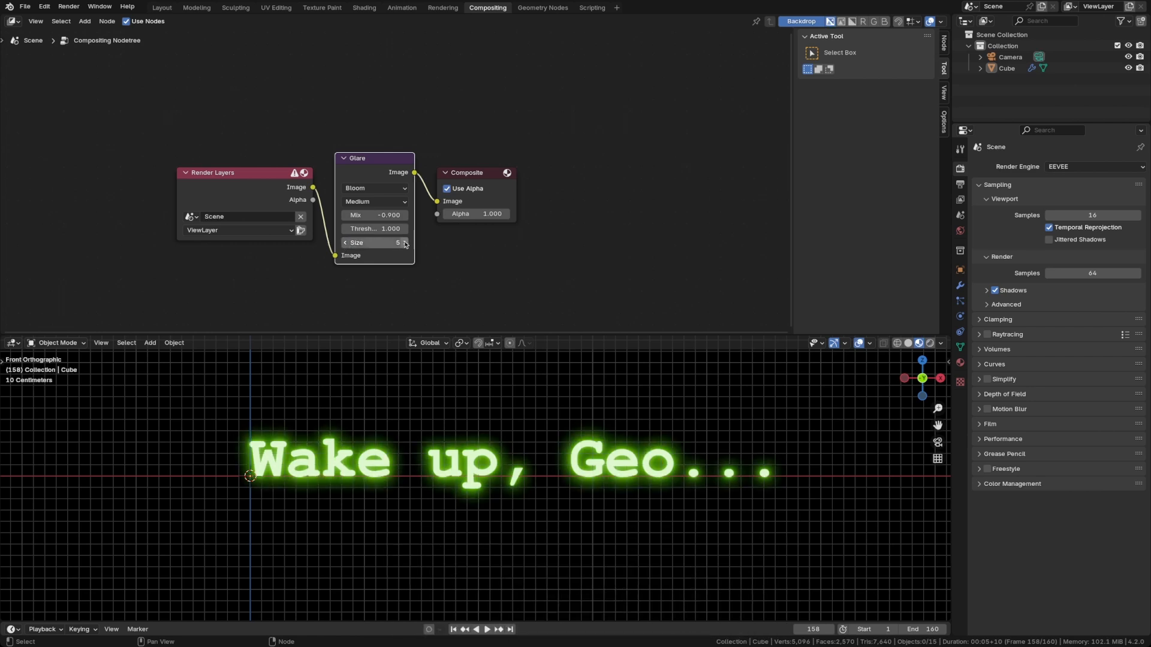
left_click(532, 266)
key("ctrl+s")
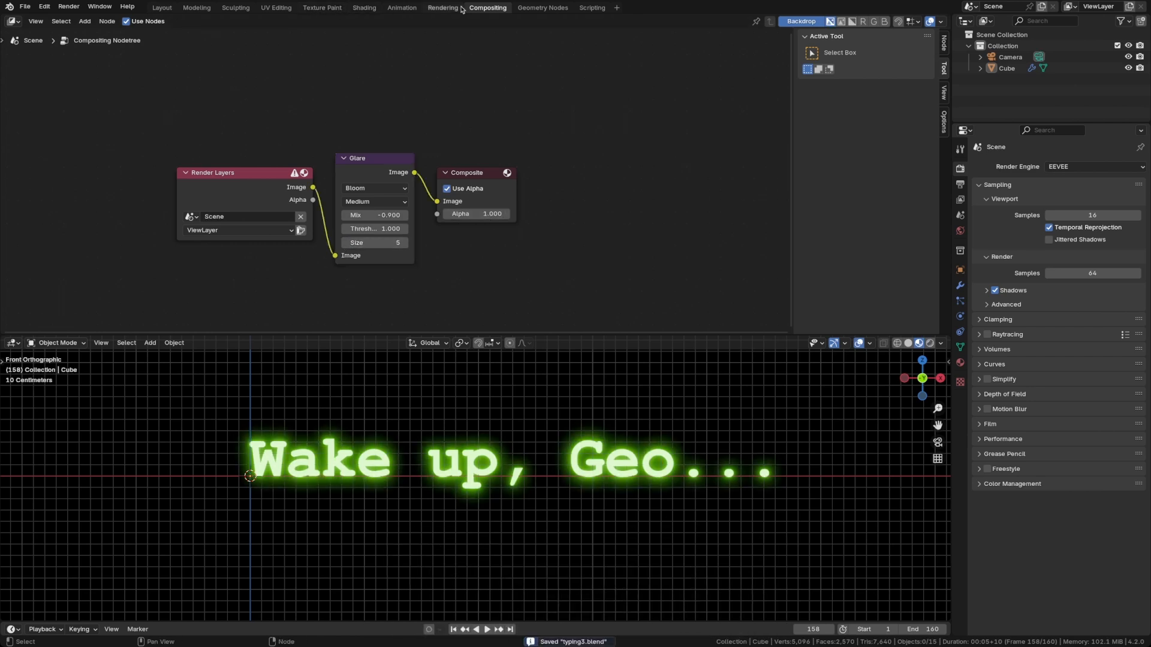
In the Geometry Nodes workspace, set the viewport compositor to Always, hide the viewport overlays, and save the file
left_click(540, 7)
middle_click_drag(695, 157, 651, 166, "shift")
left_click(940, 22)
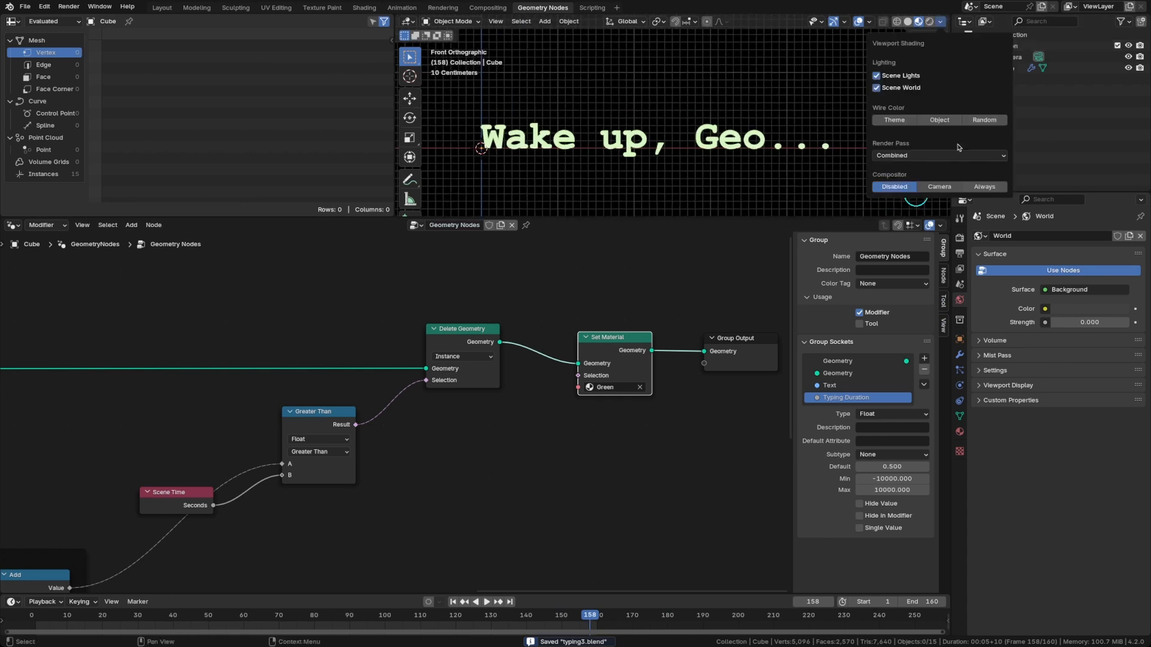
left_click(986, 185)
middle_click_drag(678, 173, 693, 166, "shift")
key("alt")
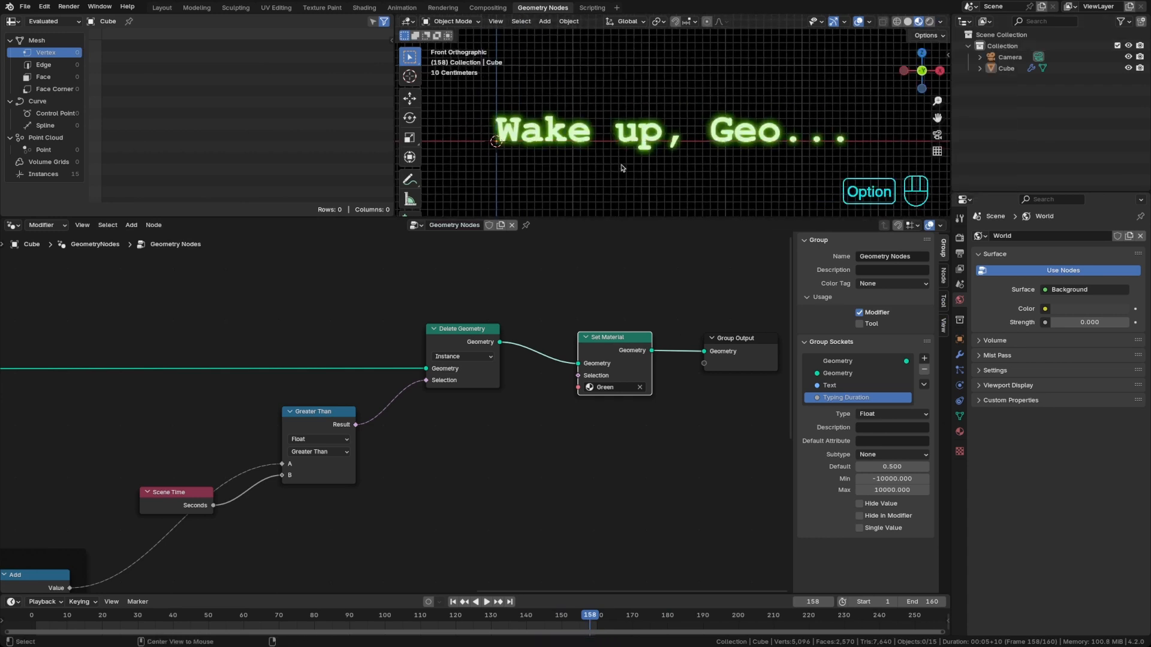
key("shift+alt+z")
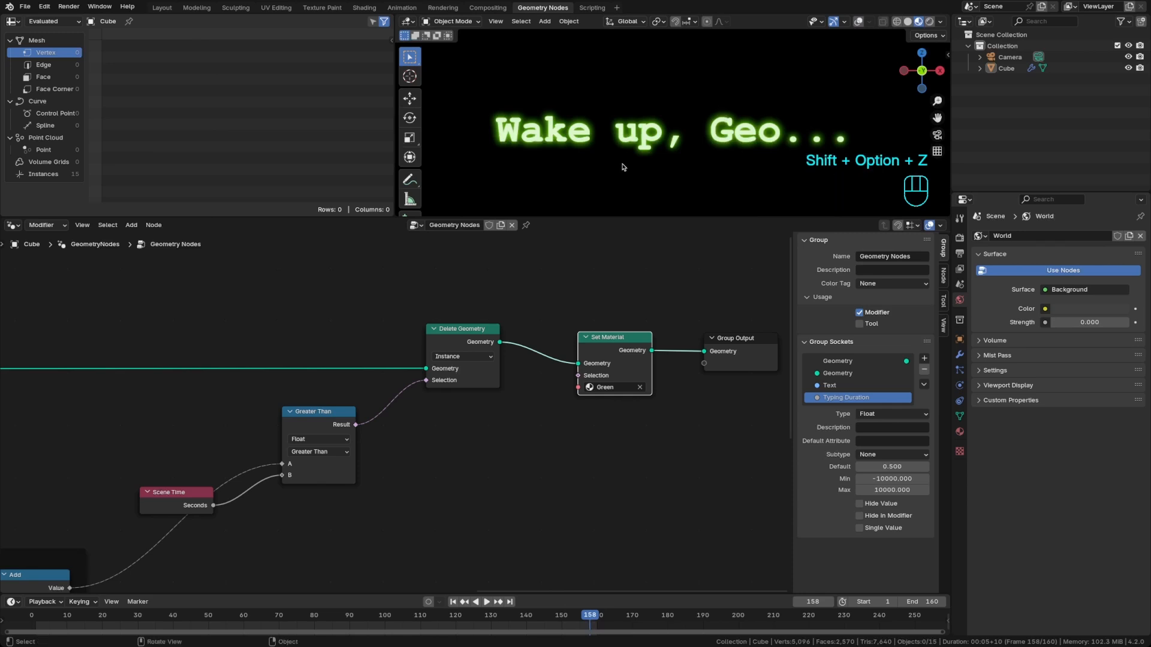
key("super+s")
middle_click_drag(624, 167, 629, 164, "shift")
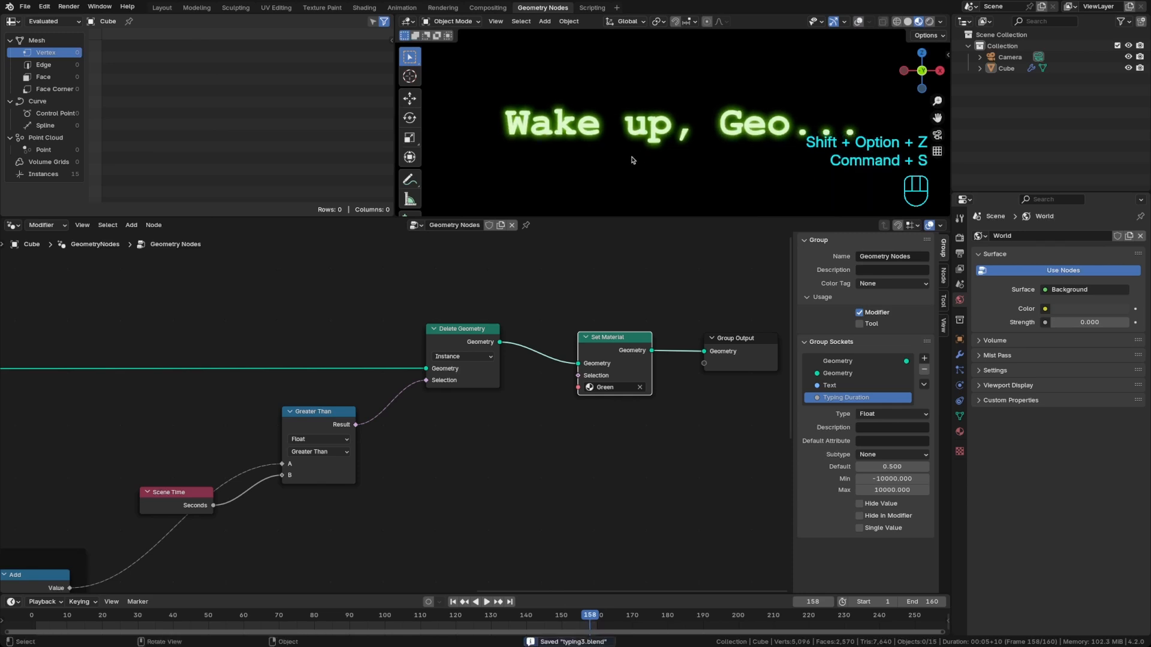
Rearrange the Set Material and Group Output nodes, display the cube's modifier settings, and save the file
scroll(555, 328, "down", 2)
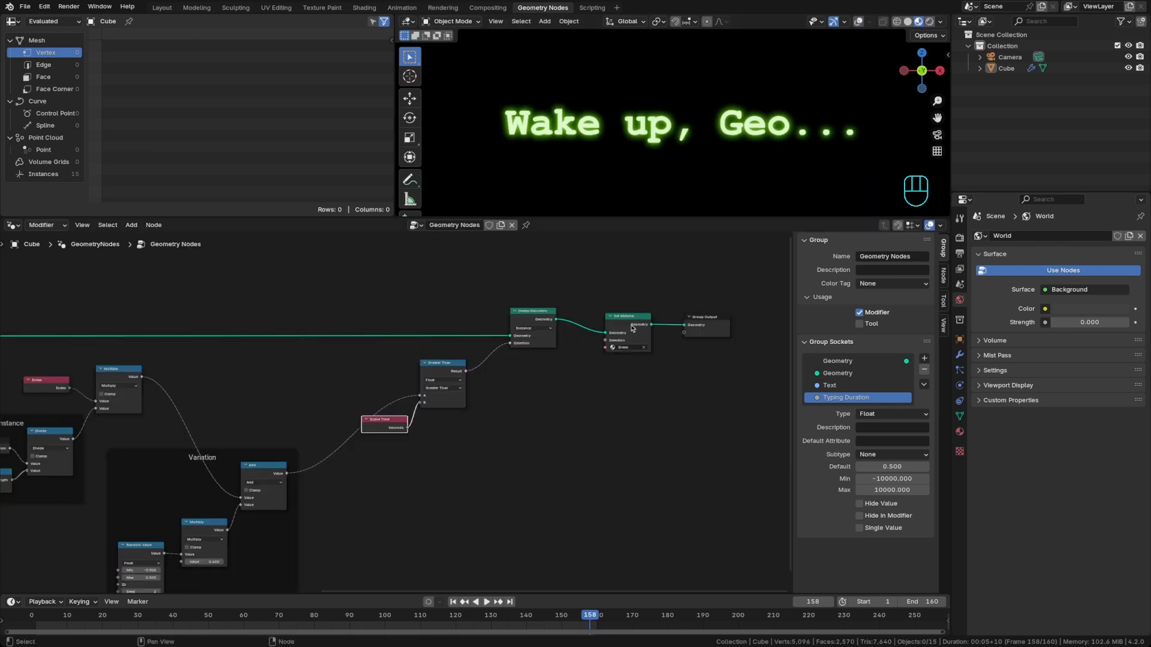
left_click_drag(632, 328, 638, 320)
left_click_drag(715, 326, 726, 318)
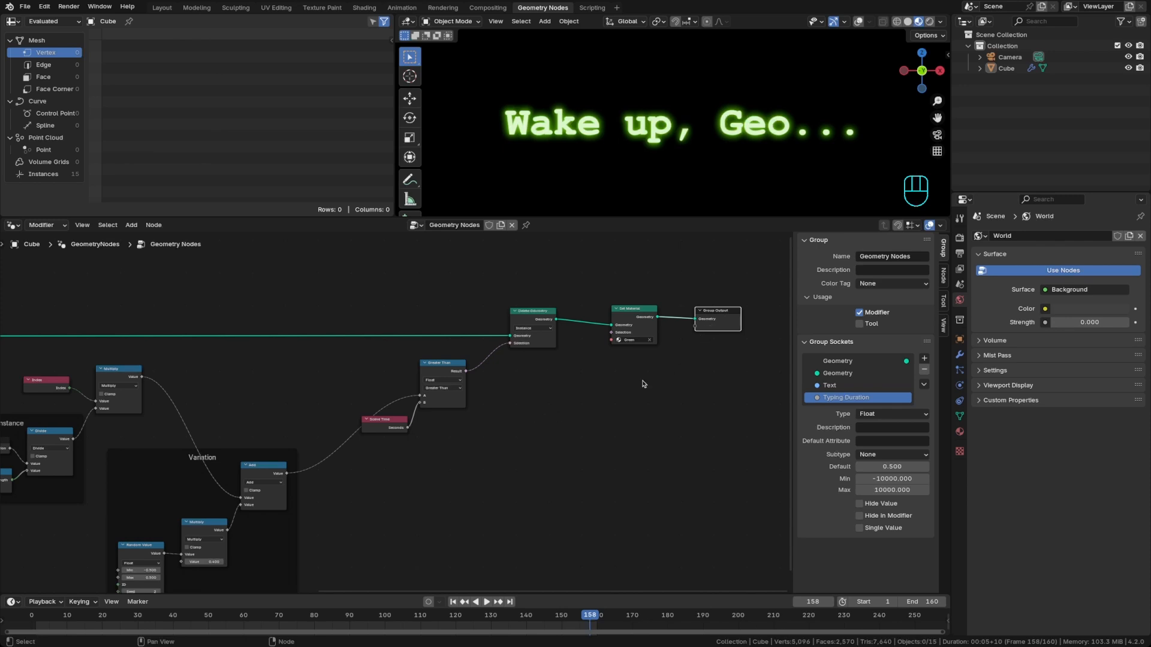
left_click(960, 355)
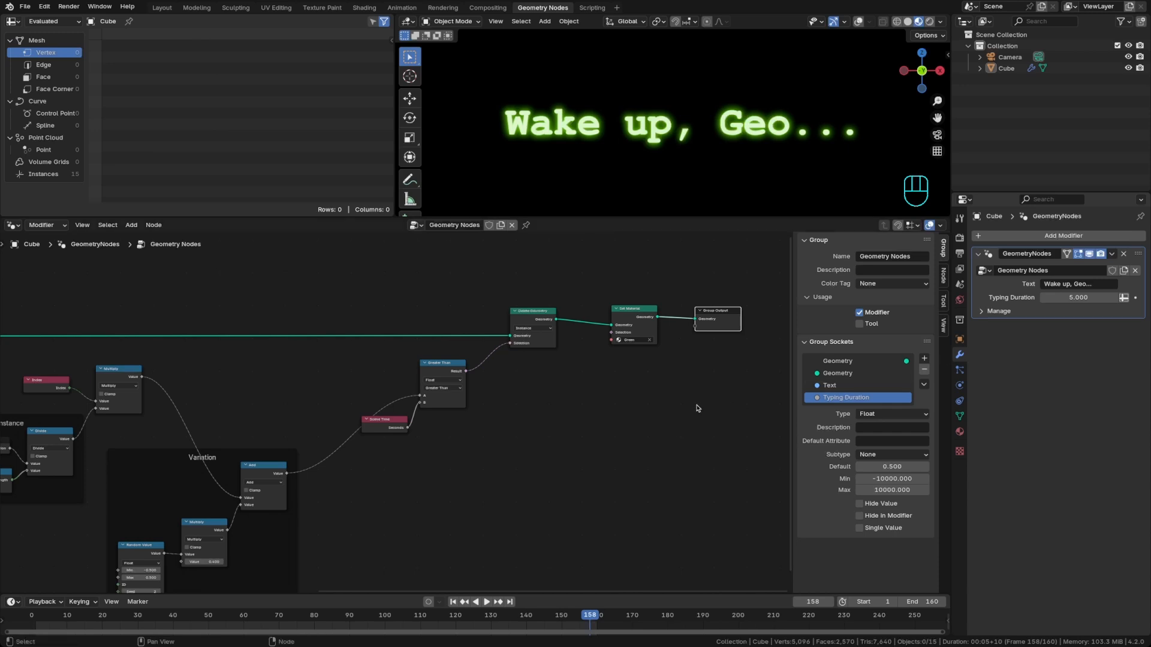
left_click_drag(644, 324, 632, 324)
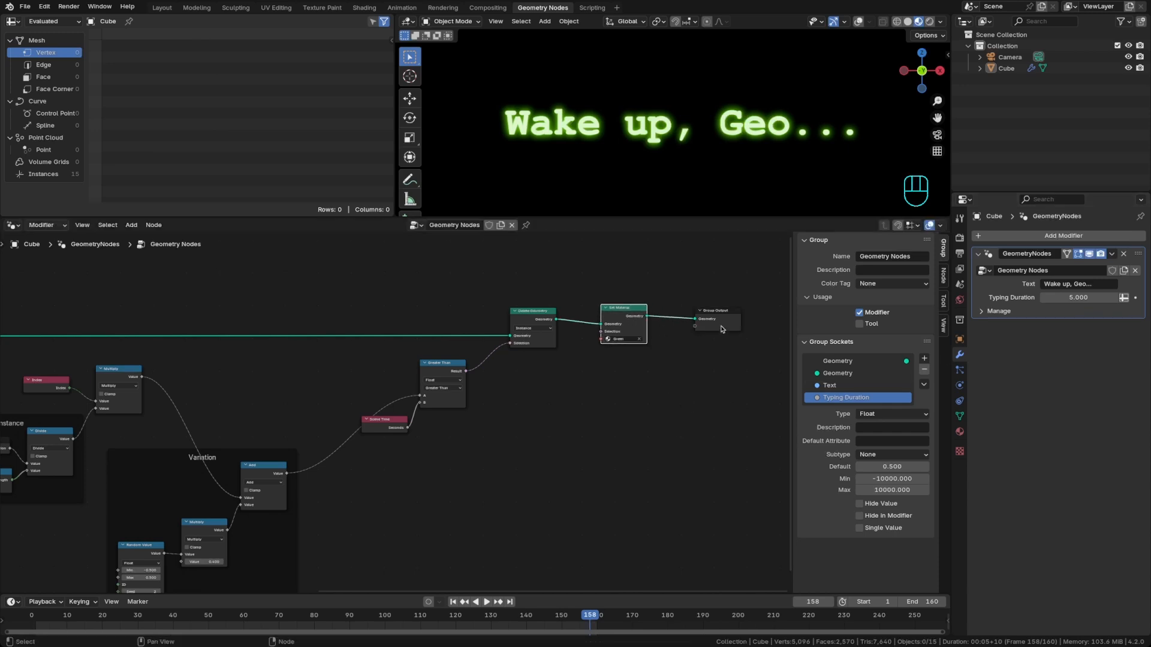
left_click_drag(722, 328, 735, 324)
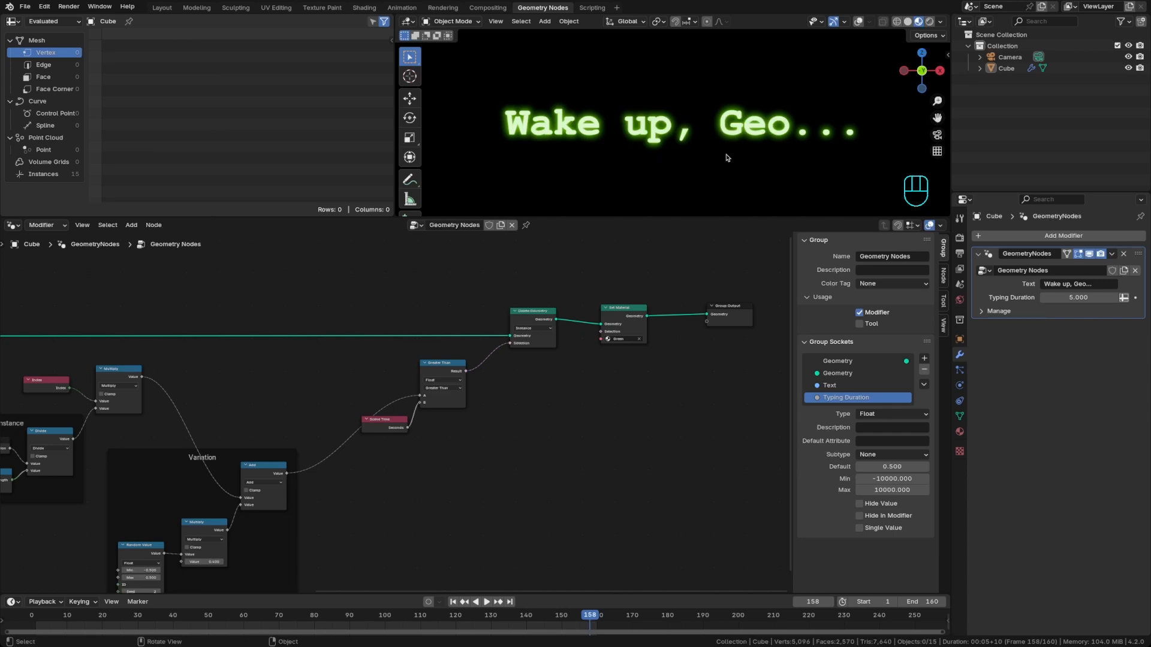
middle_click_drag(724, 160, 715, 149, "shift")
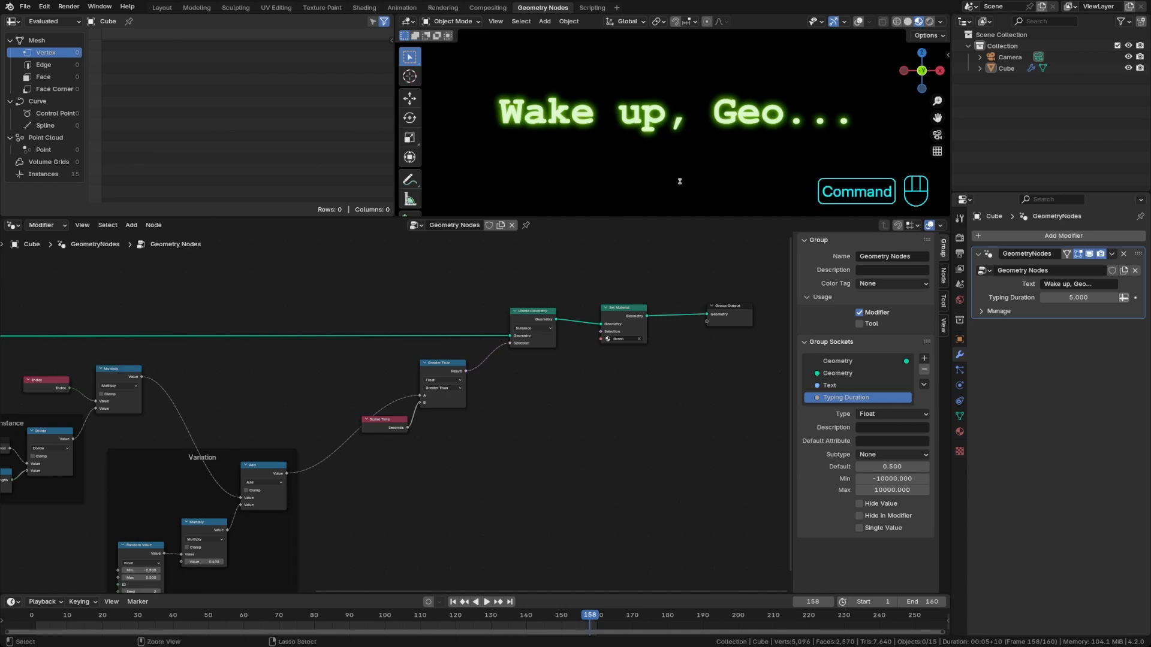
key("super+s")
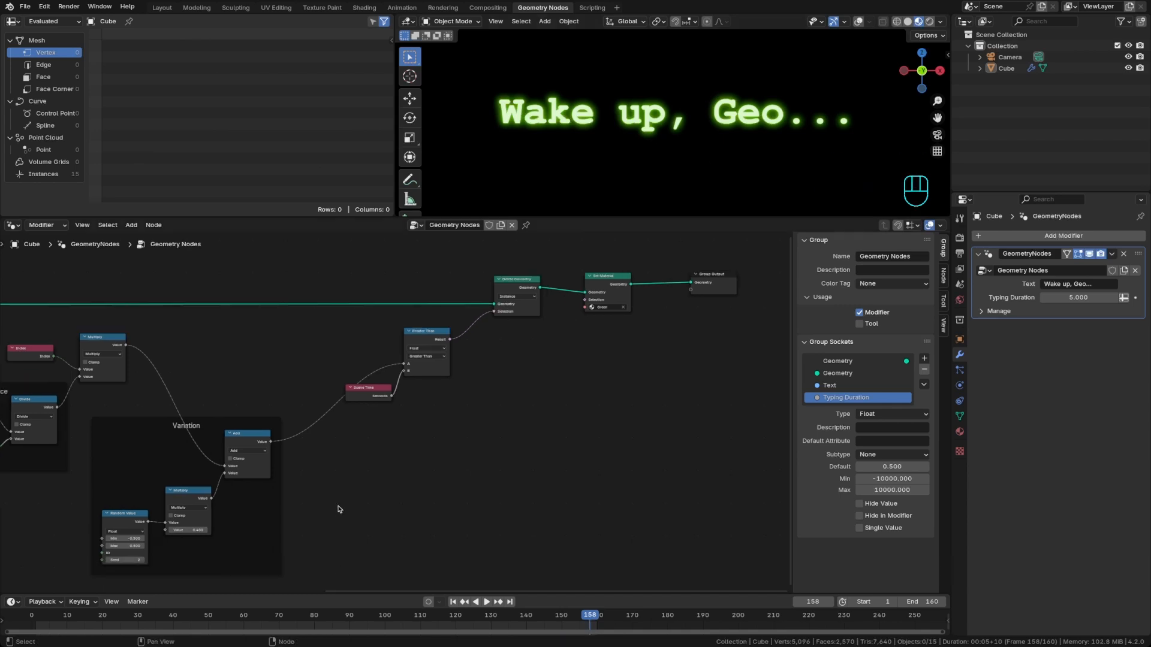
Duplicate the Variation frame's Add node into its link to Greater Than and detach the copy from the frame
middle_click_drag(338, 510, 514, 476)
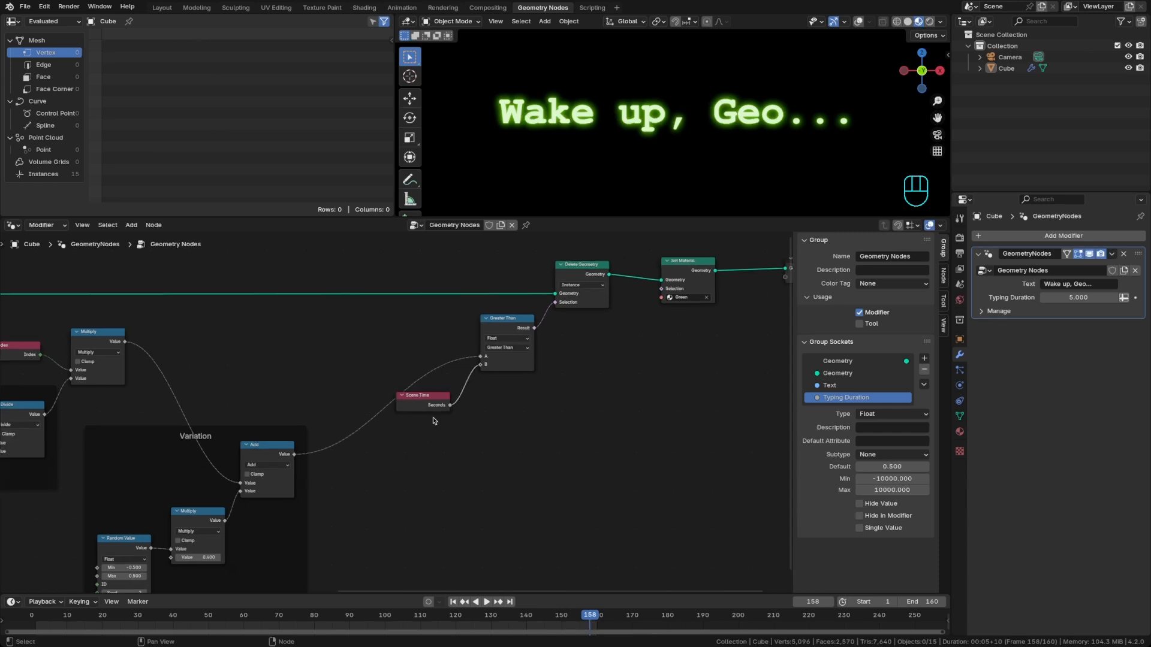
left_click_drag(425, 400, 432, 390)
left_click(414, 436)
left_click(267, 458)
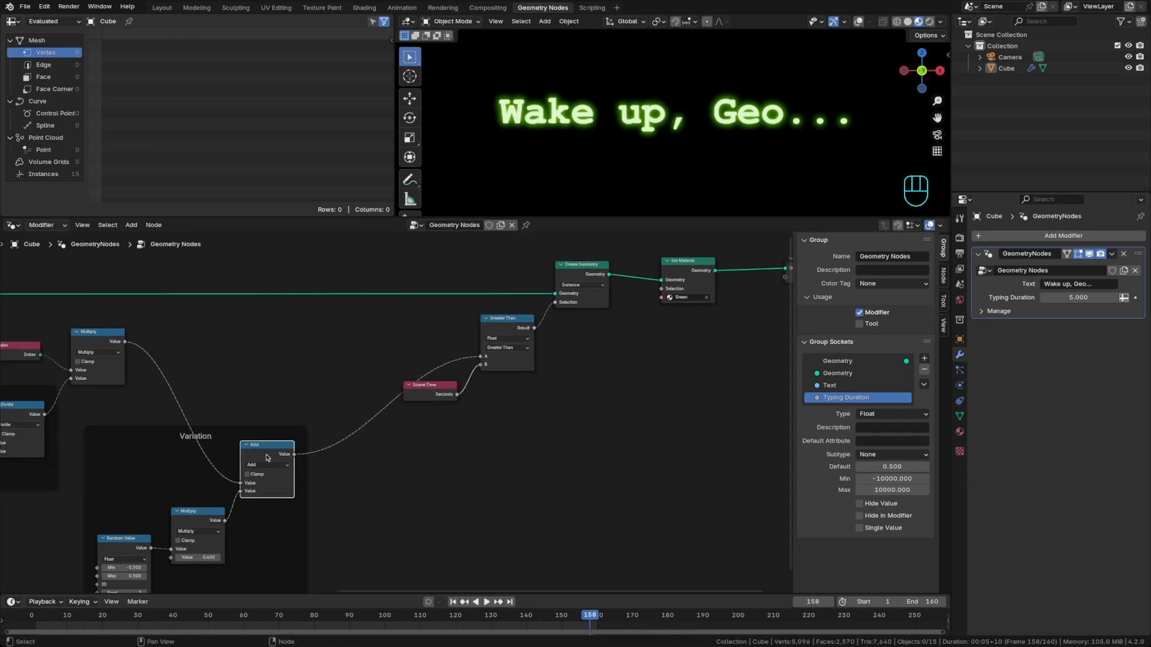
key("shift+d")
left_click(357, 439)
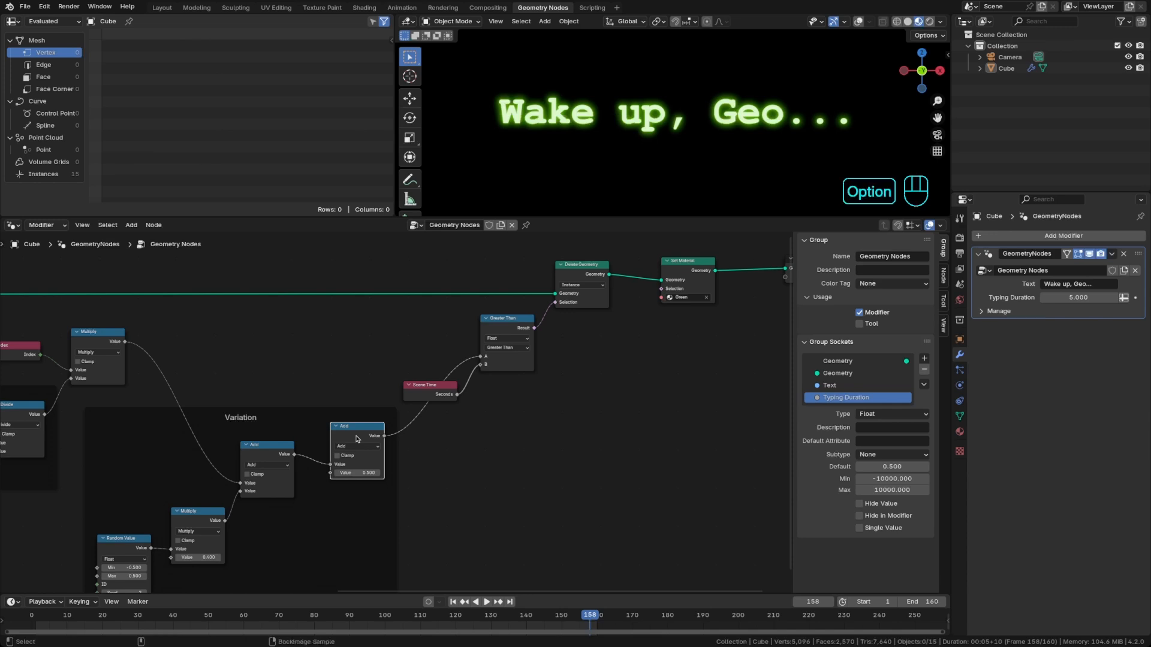
key("alt+p")
Feed the new Add node's second value from a Group Input node, exposing it as a new modifier input
left_click_drag(354, 439, 368, 503)
type("gro")
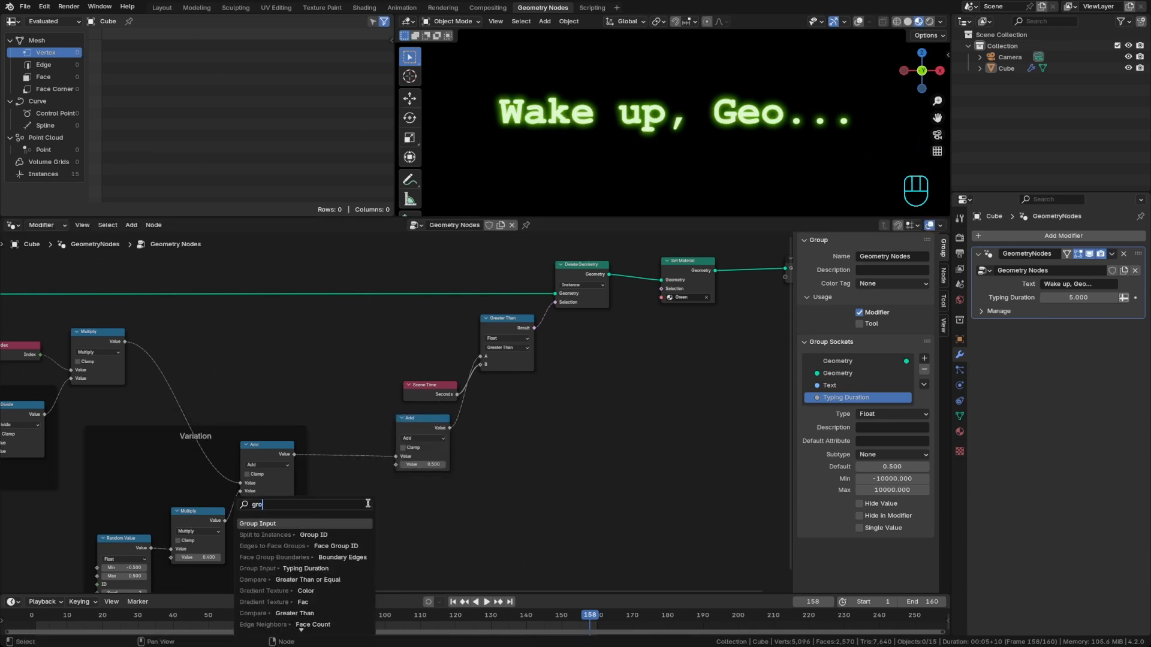
key("Return")
left_click(388, 495)
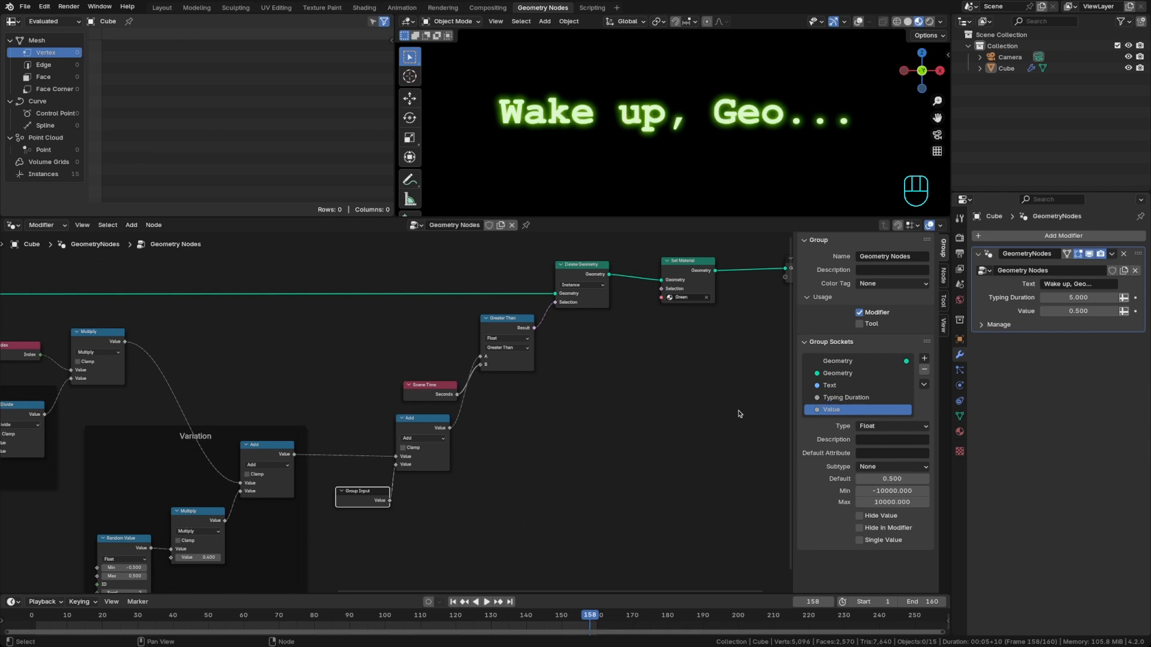
Rename the new Value group input to Start Delay and move it above Typing Duration in the group sockets
double_click(831, 412)
type("Start Delay")
key("Return")
left_click_drag(838, 412, 838, 400)
left_click(838, 398)
Set the modifier's Start Delay to 2 and save the file
double_click(1067, 298)
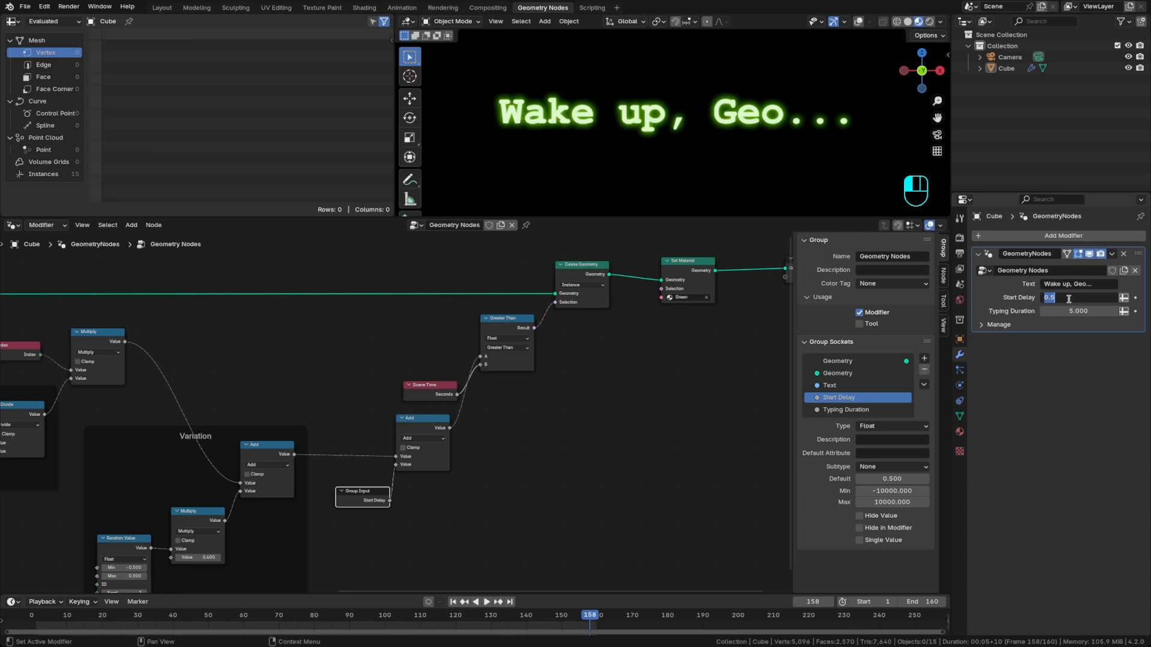
type("2")
key("Return")
key("super+s")
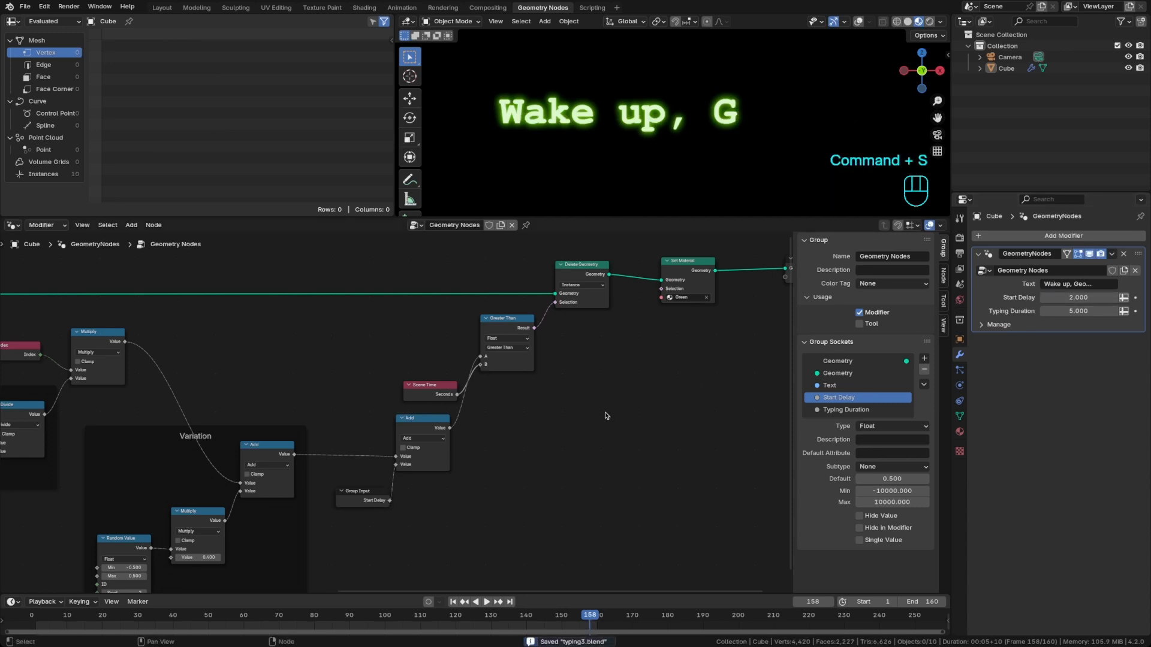
Play the animation from the first frame to check the start delay, stop it, and save the file
key("shift+Left")
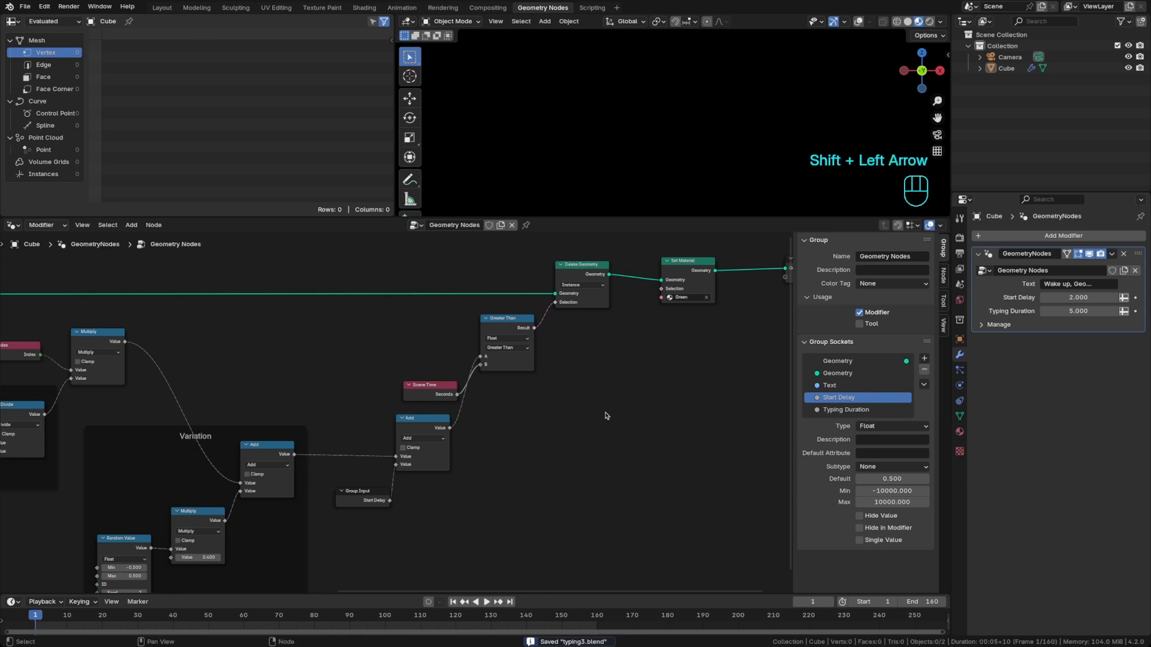
key("space")
middle_click_drag(605, 416, 535, 410)
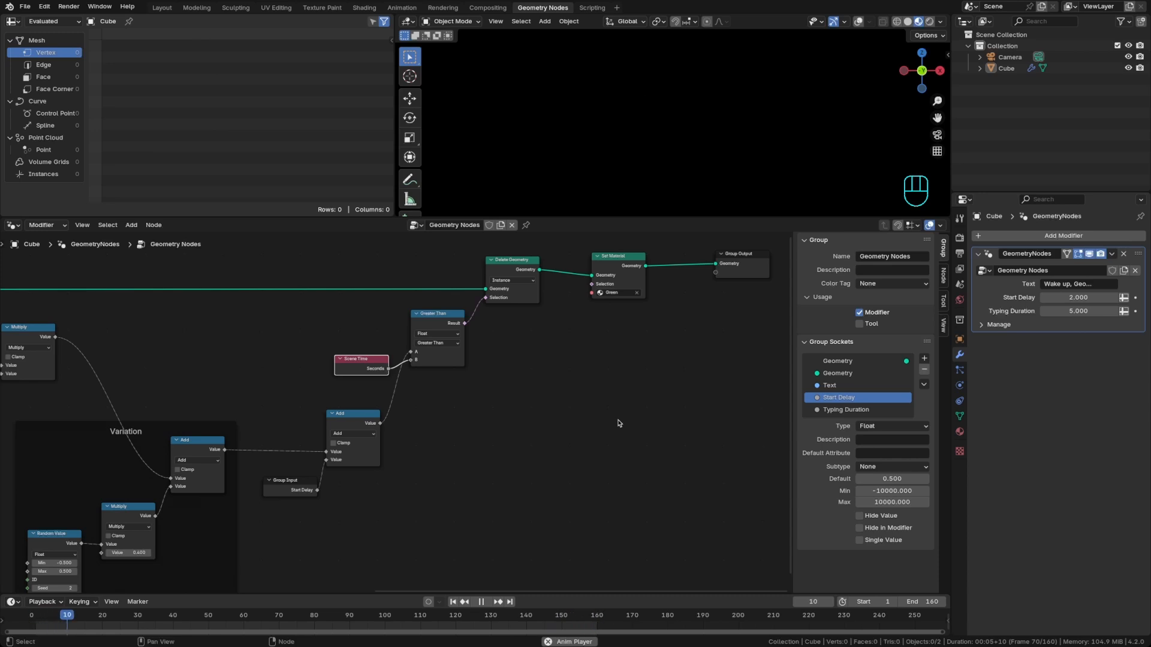
key("space")
key("super+s")
Move the Set Material and Group Output nodes farther from Delete Geometry and add a geometry Switch node in the gap
middle_click_drag(605, 452, 547, 468)
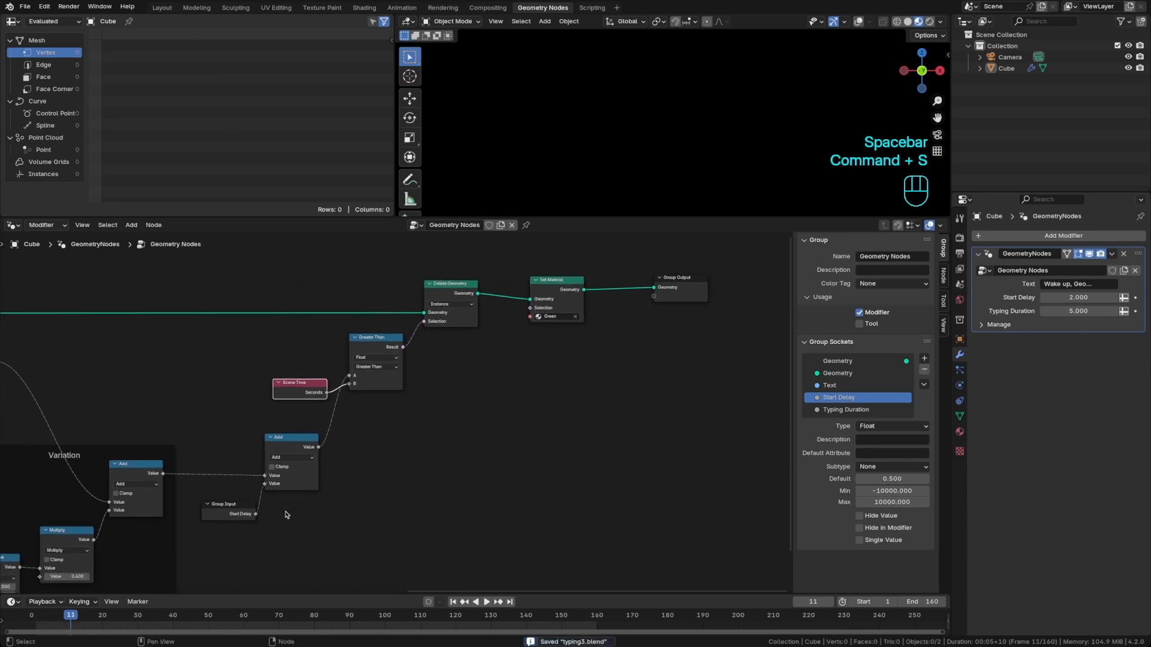
left_click_drag(233, 507, 225, 496)
middle_click_drag(501, 466, 400, 485)
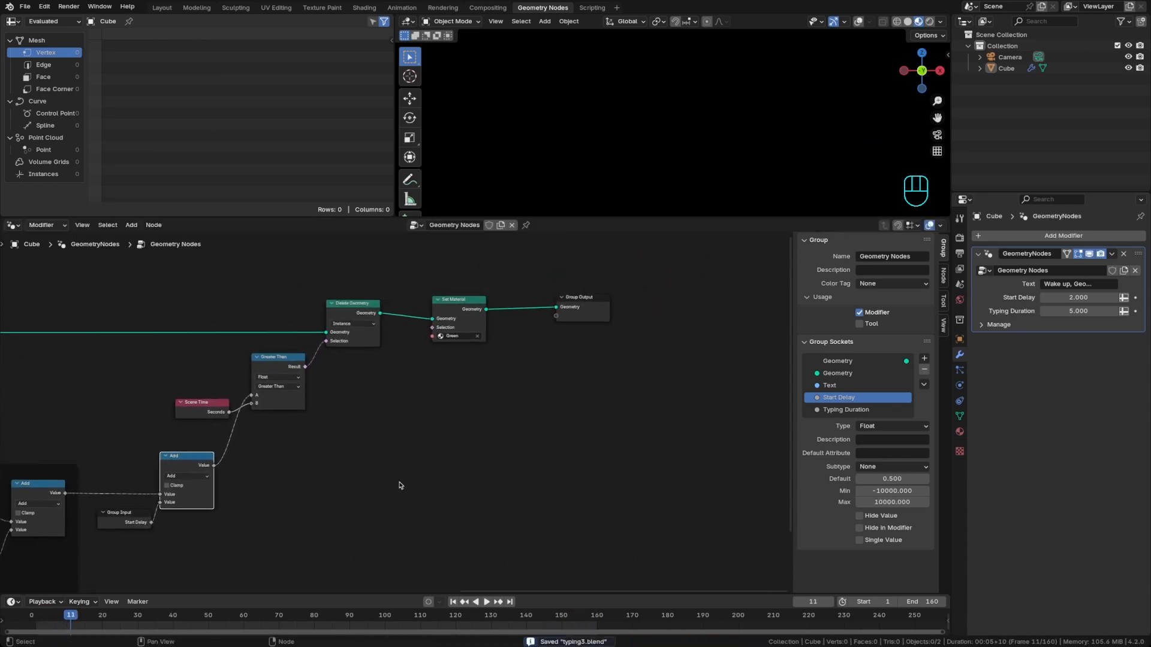
left_click_drag(580, 308, 716, 309)
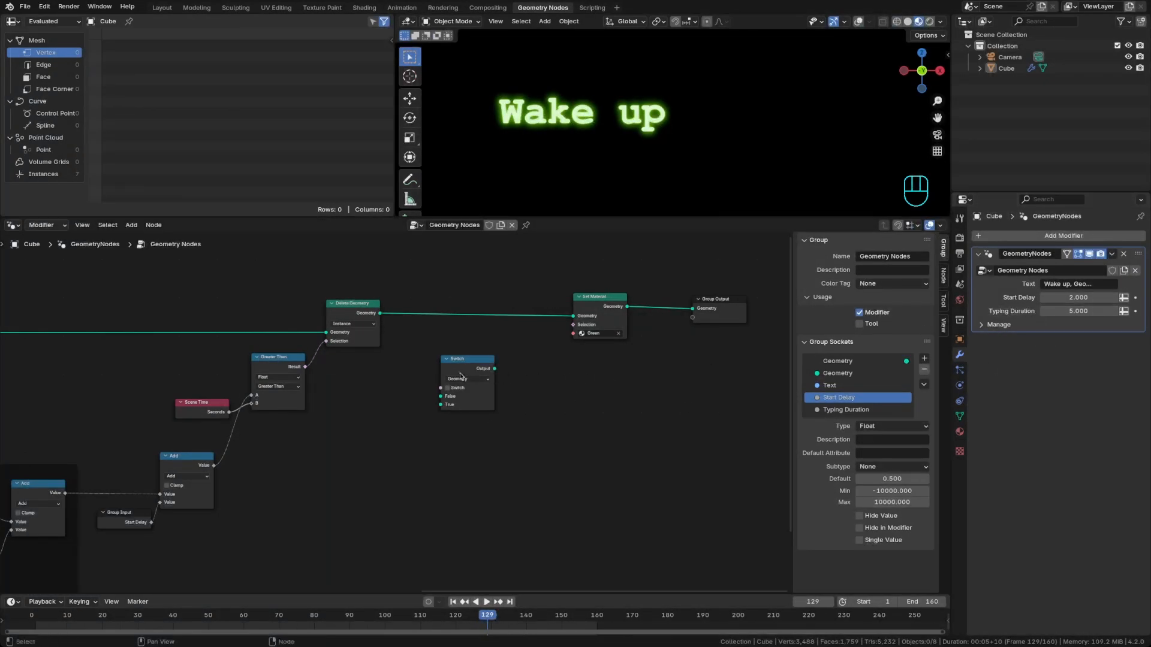
left_click_drag(492, 383, 501, 387)
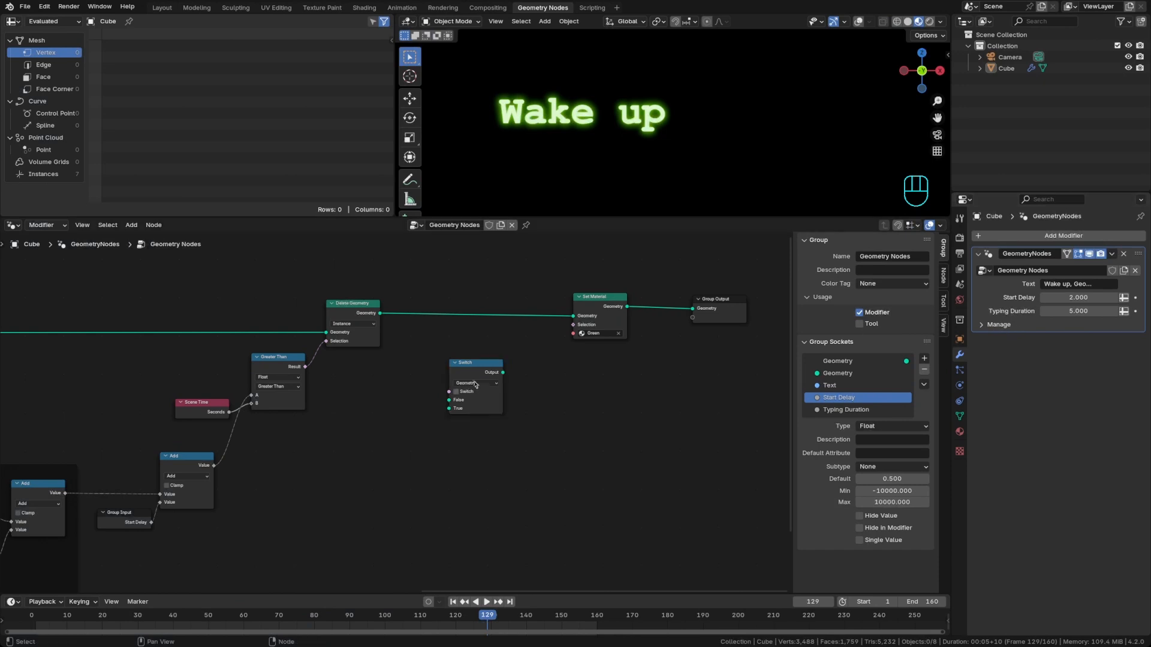
left_click_drag(475, 379, 511, 365)
left_click(488, 457)
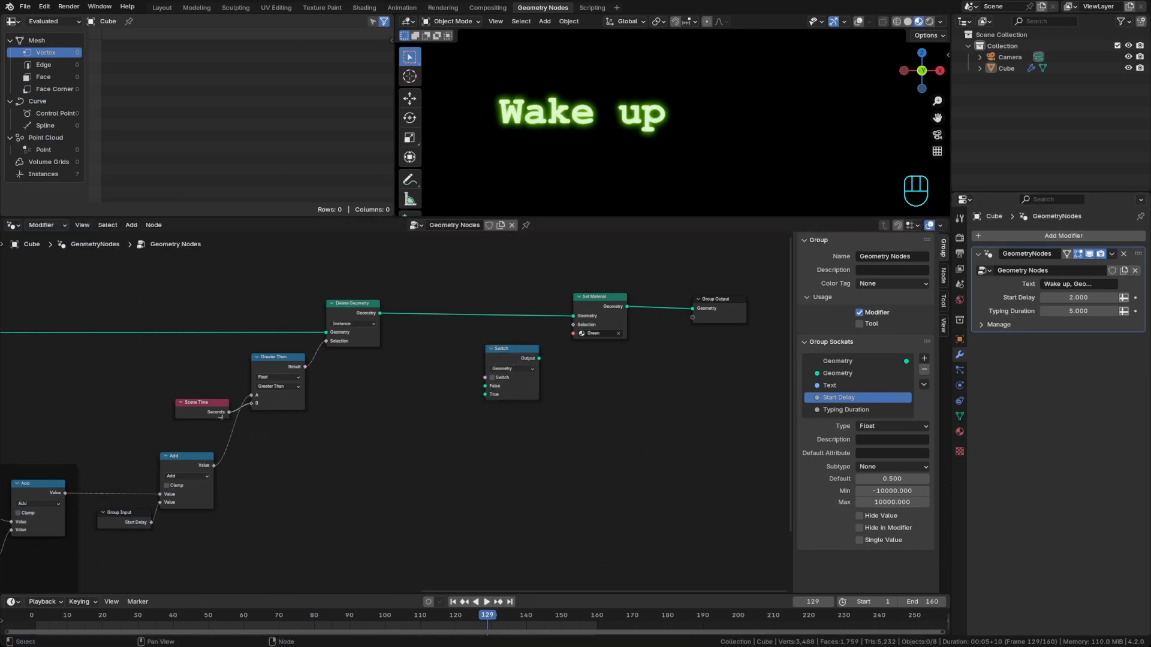
Duplicate the Scene Time node, and route Delete Geometry through the Switch node's True input into Set Material
key("shift+d")
left_click(446, 432)
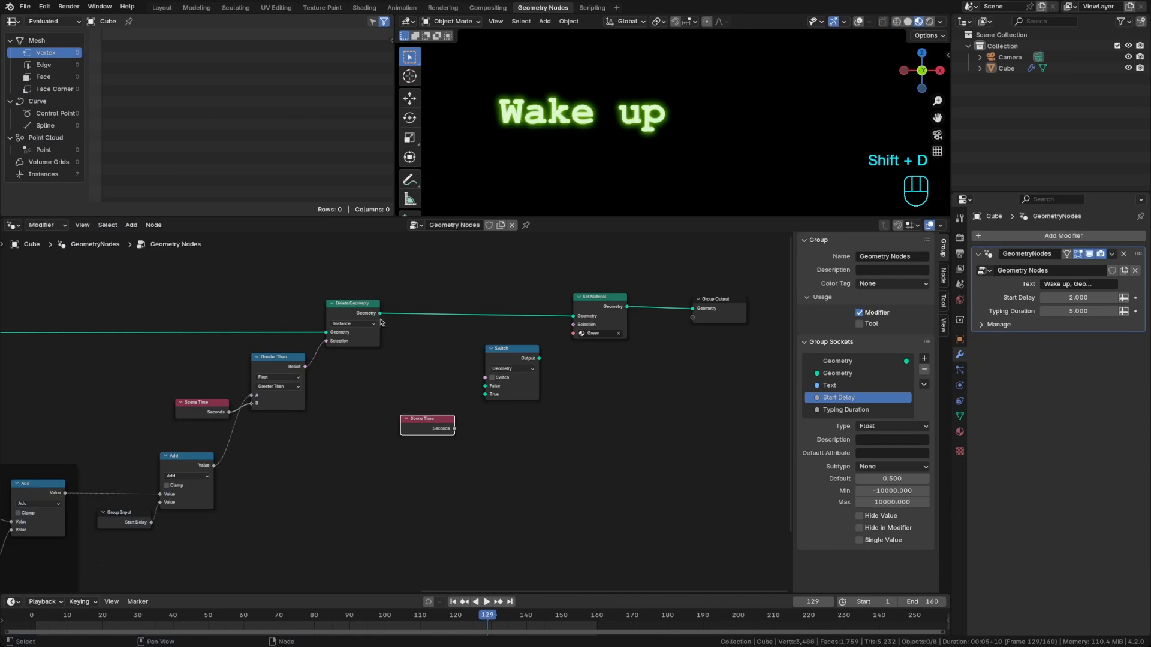
left_click_drag(379, 313, 485, 394)
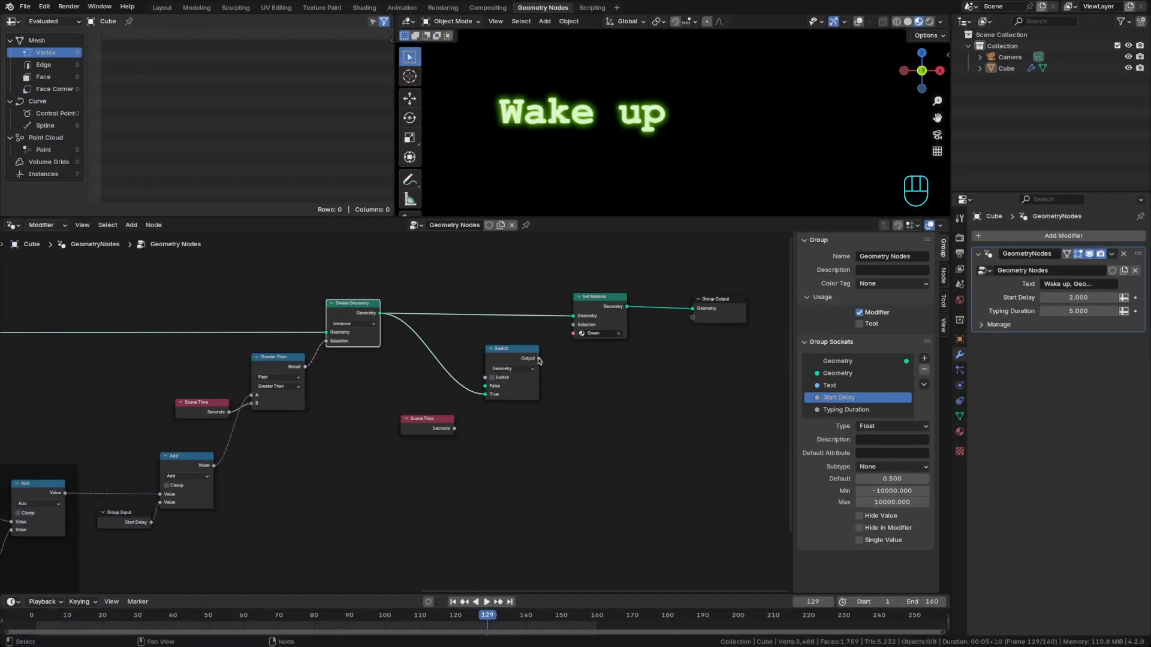
left_click_drag(541, 358, 554, 342)
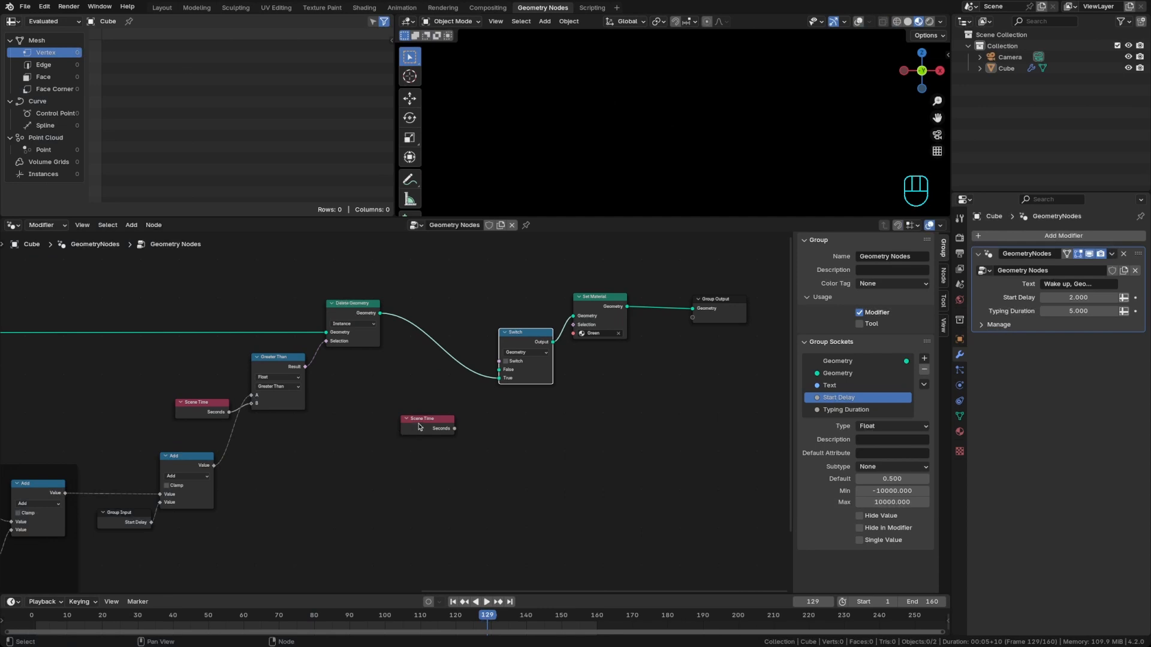
Feed the duplicated Scene Time's Seconds into a new Compare node set to Less Than, and save the file
left_click_drag(419, 427, 462, 436)
left_click(389, 432)
left_click(444, 444)
type("compare")
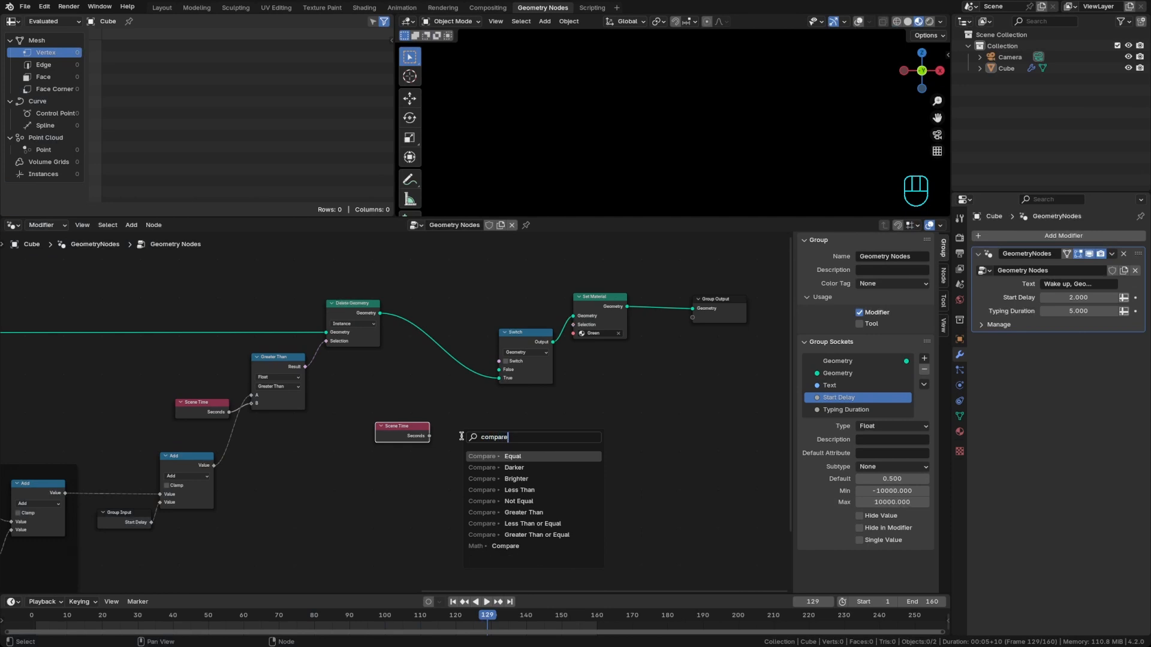
key("Return")
scroll(479, 444, "up", 2)
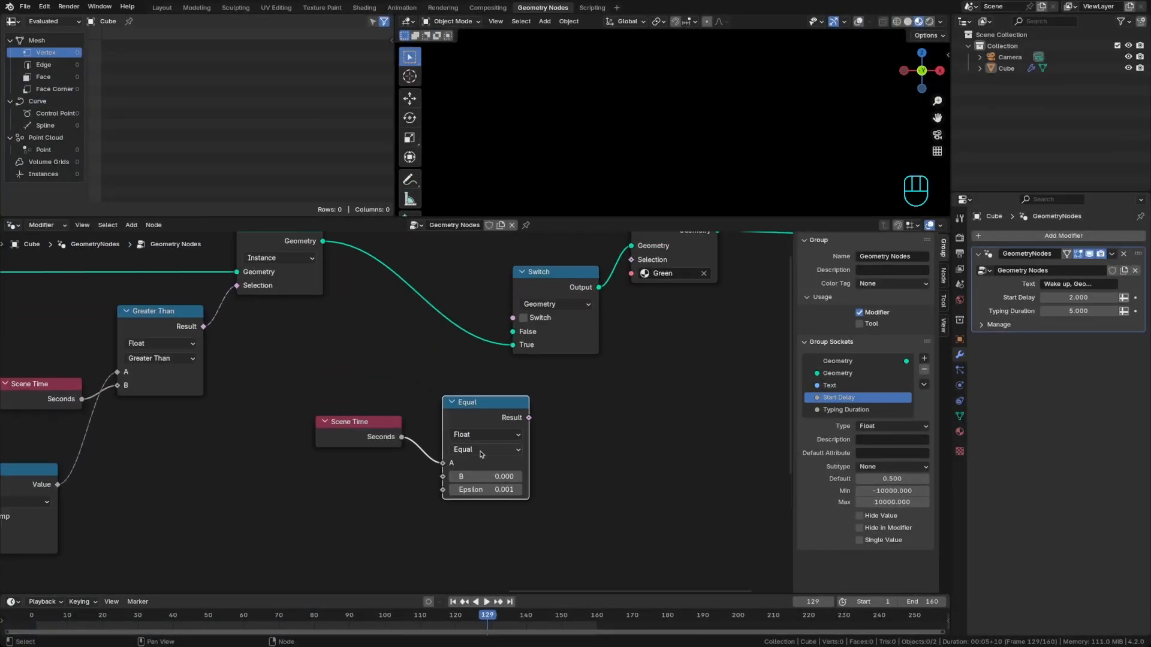
left_click(481, 453)
left_click(473, 476)
middle_click_drag(444, 486, 567, 423)
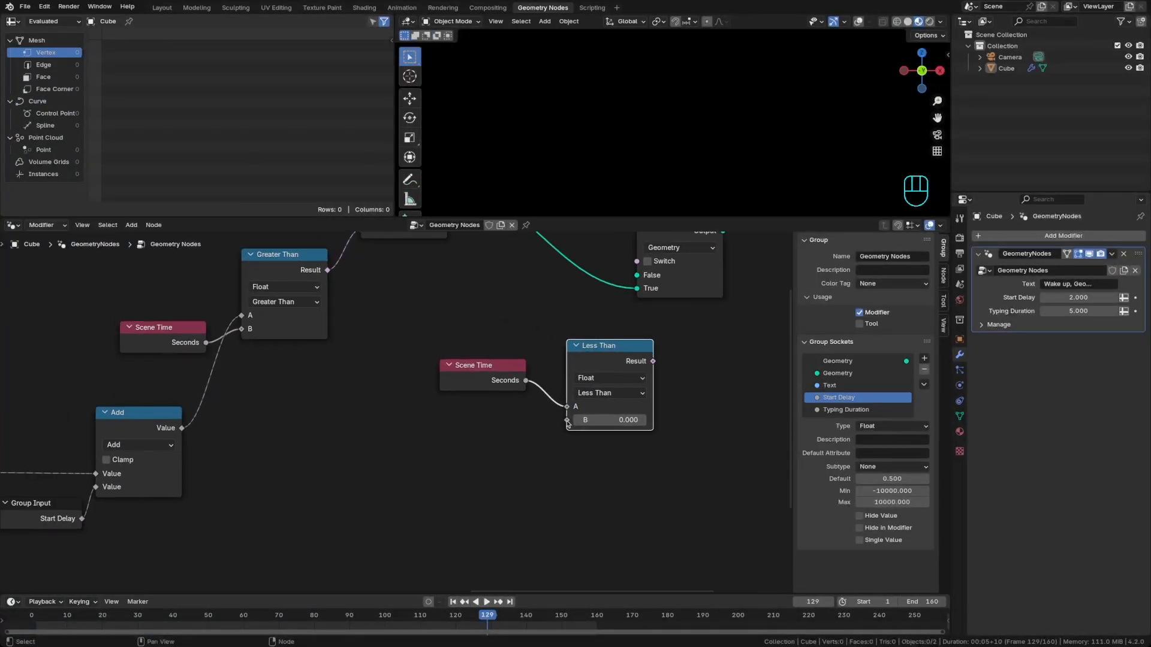
key("super+s")
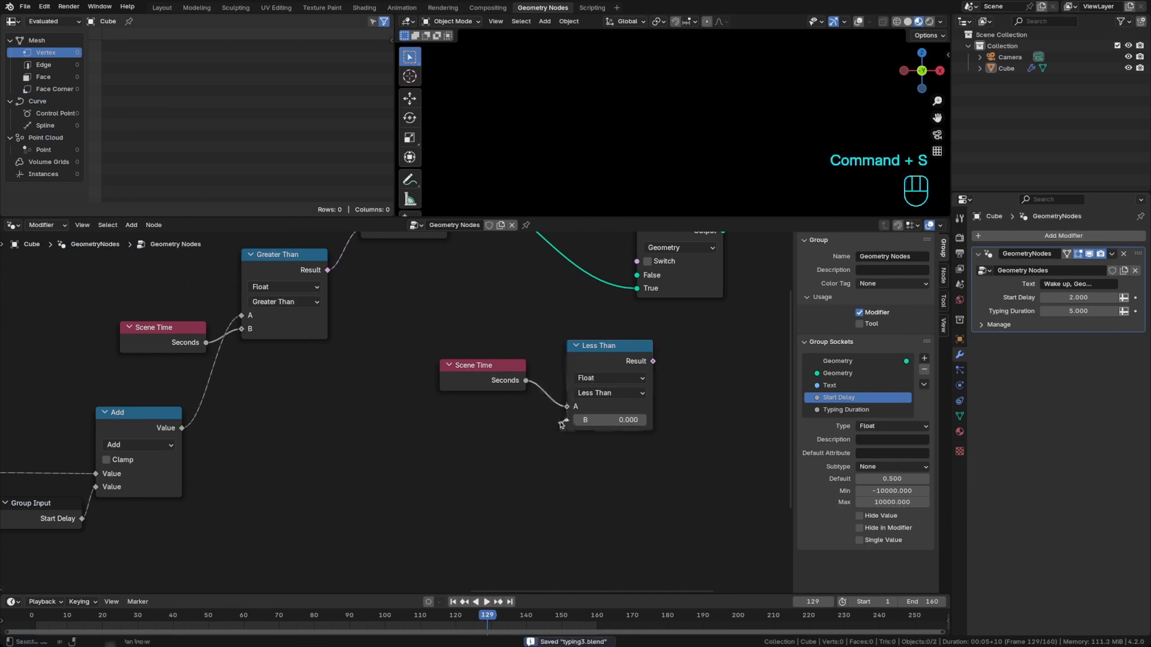
Feed the Less Than node's B input from a Start Delay Group Input and insert a duplicated Add node into that link
left_click_drag(567, 421, 398, 449)
type("group")
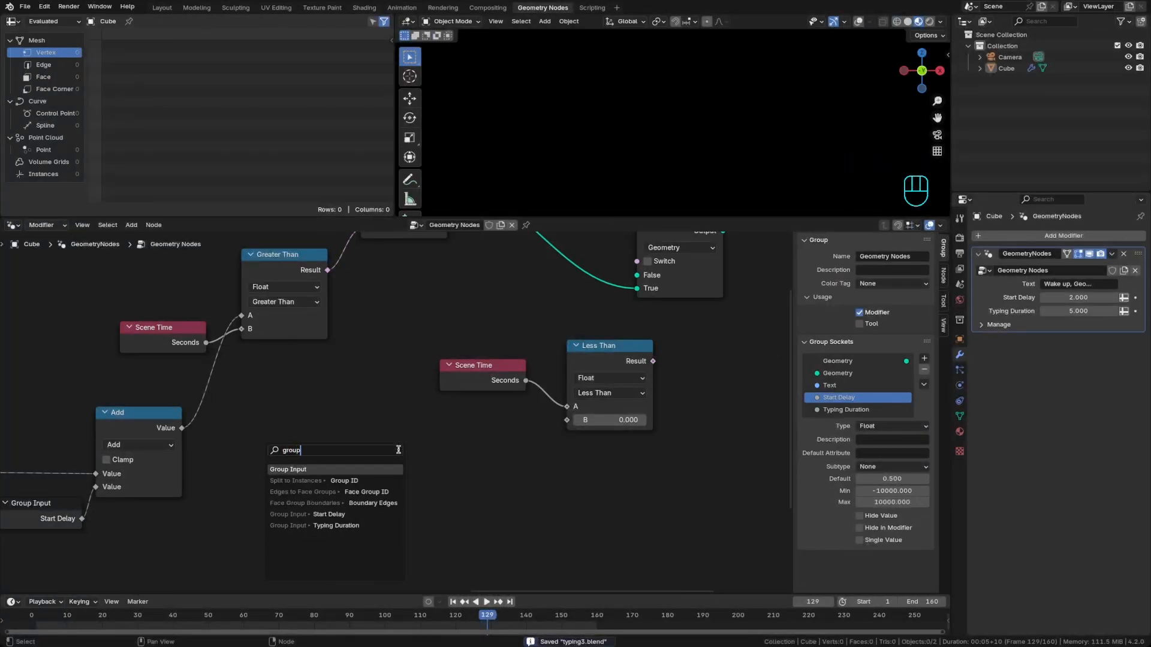
left_click(335, 514)
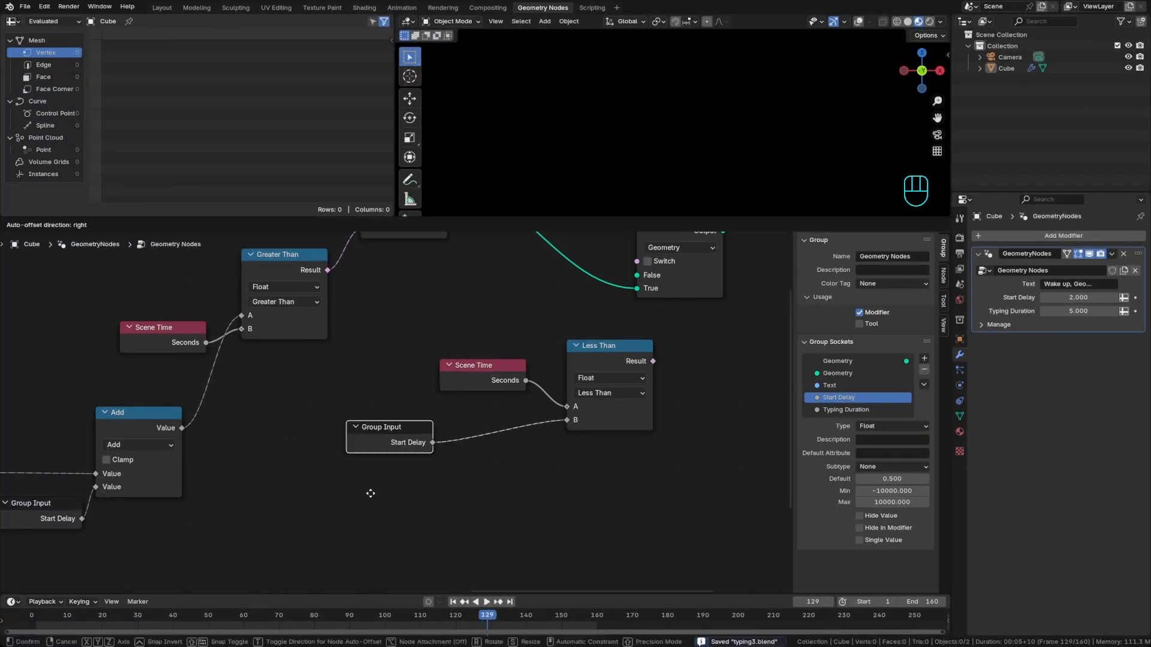
left_click(306, 490)
left_click(146, 436)
key("shift+d")
left_click(445, 440)
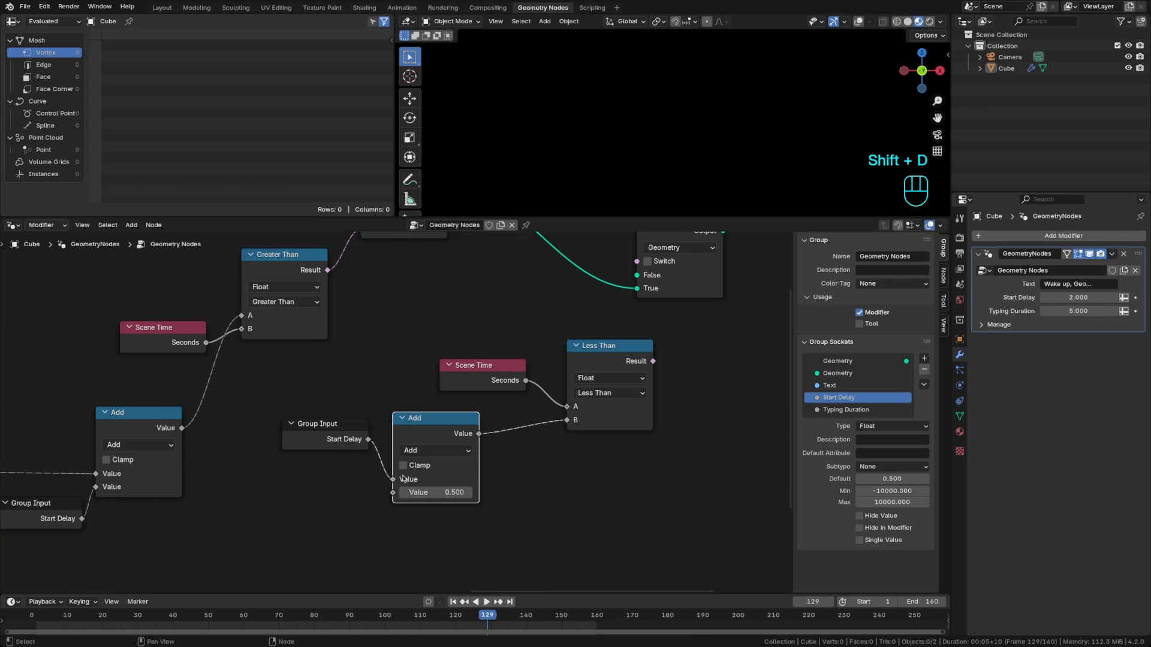
Feed the inserted Add node's second value from a Typing Duration Group Input node
left_click_drag(393, 492, 324, 494)
type("group")
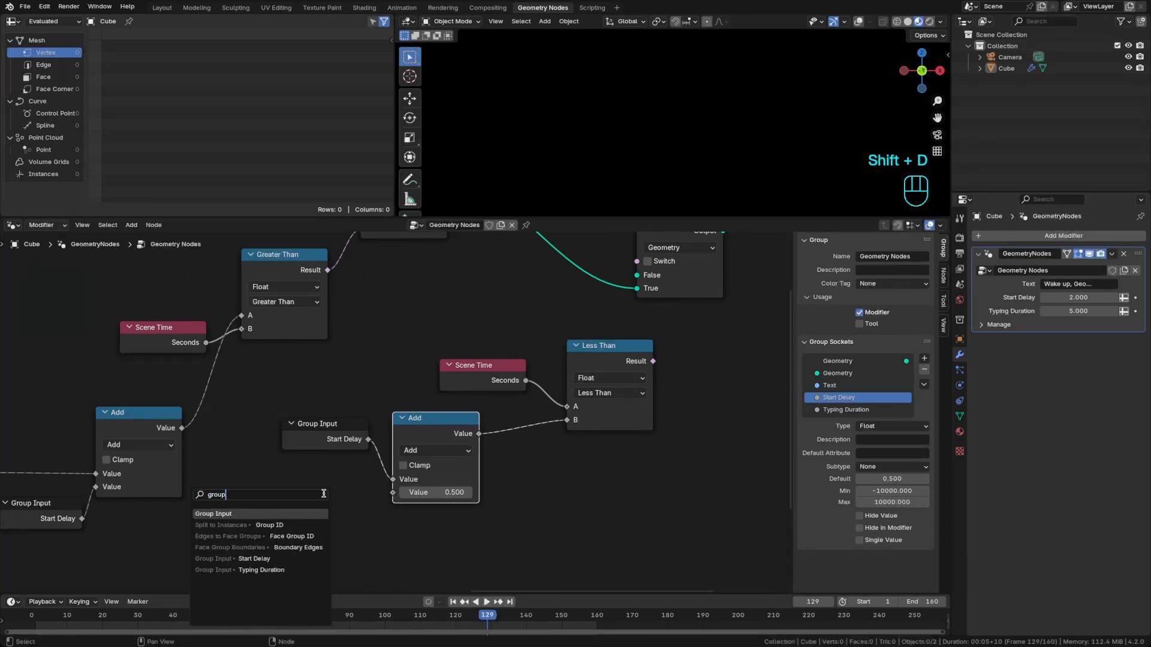
left_click(275, 566)
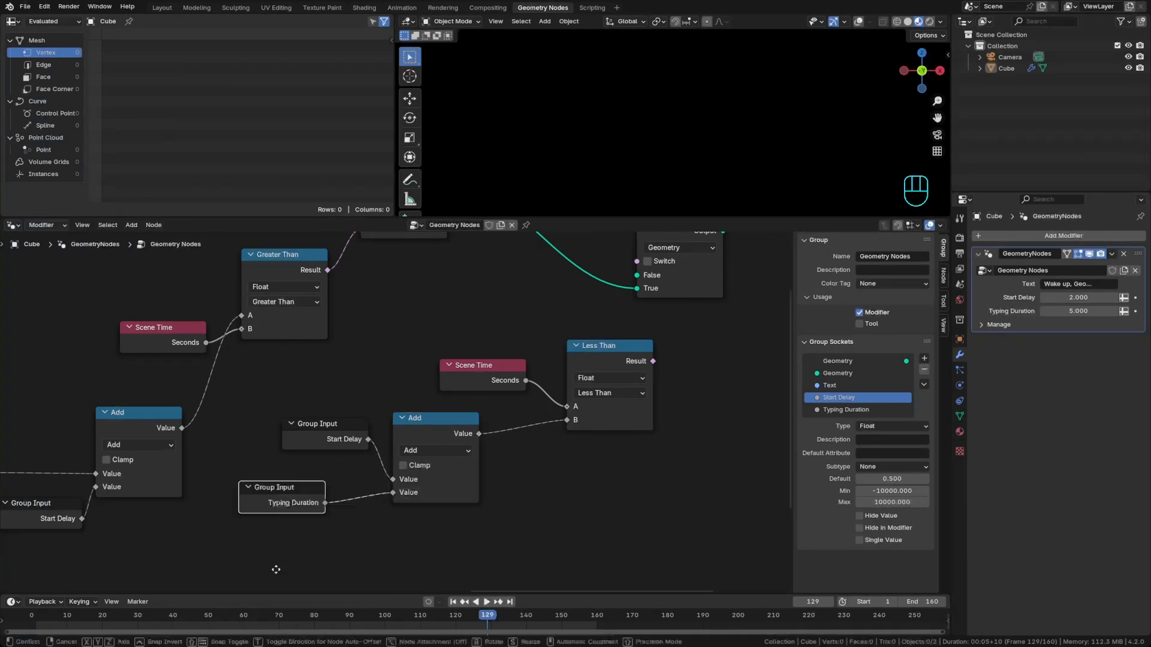
left_click(324, 552)
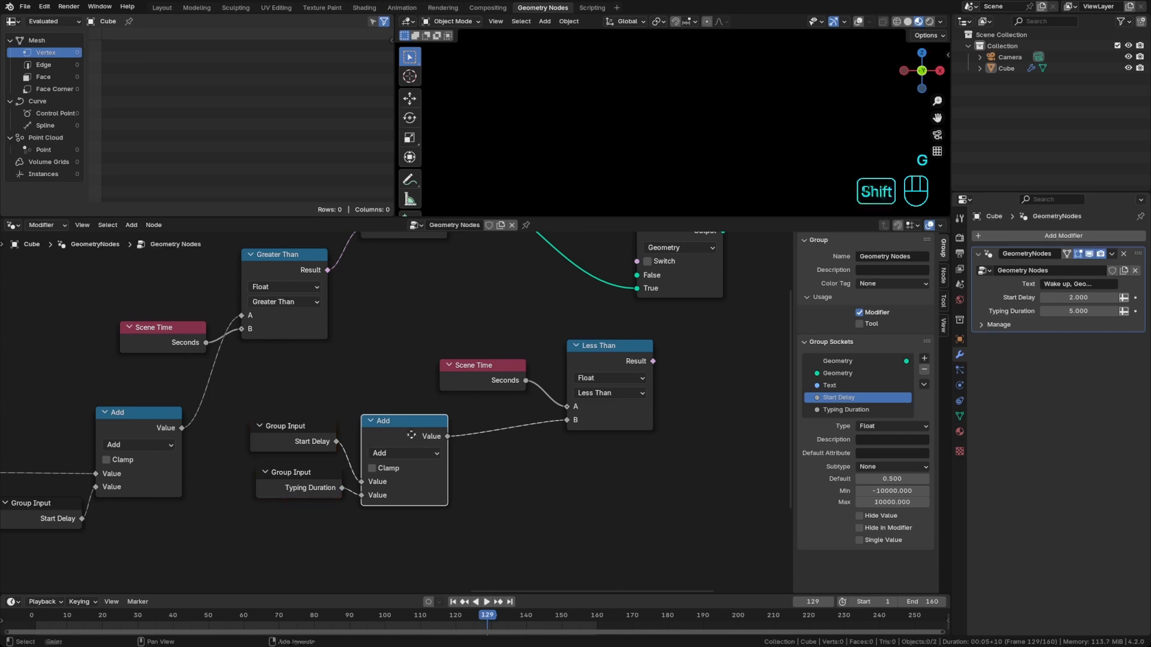
Duplicate the Add node into the link before Less Than and expose its second value through a new Group Input node
key("shift+d")
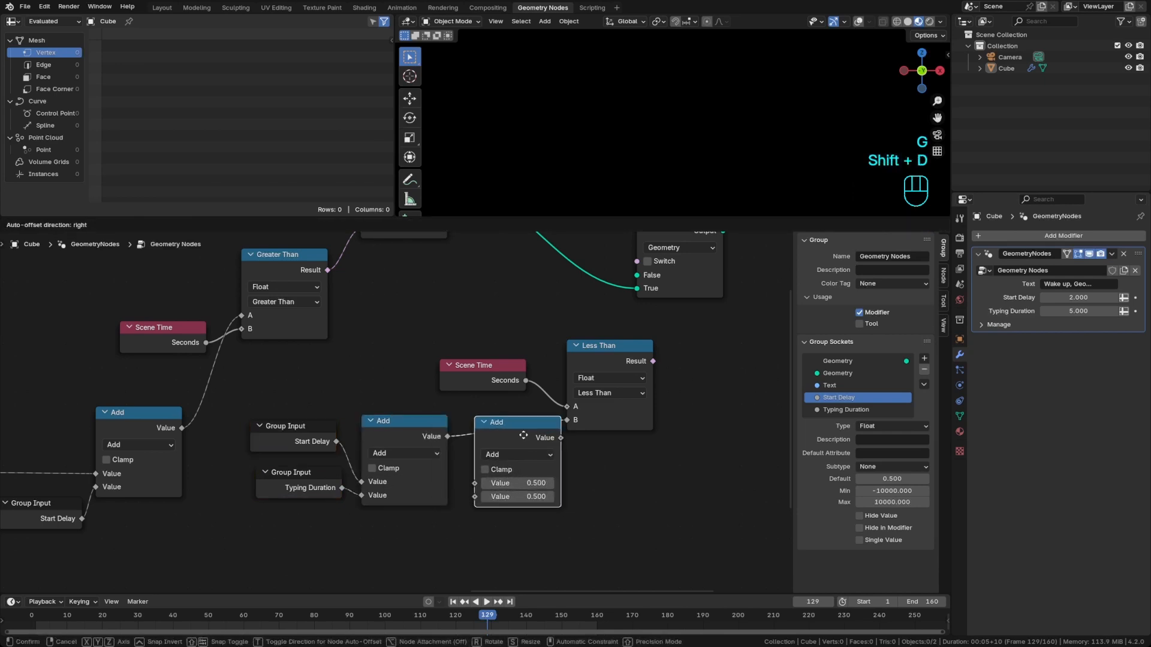
left_click(522, 434)
left_click_drag(472, 494, 394, 532)
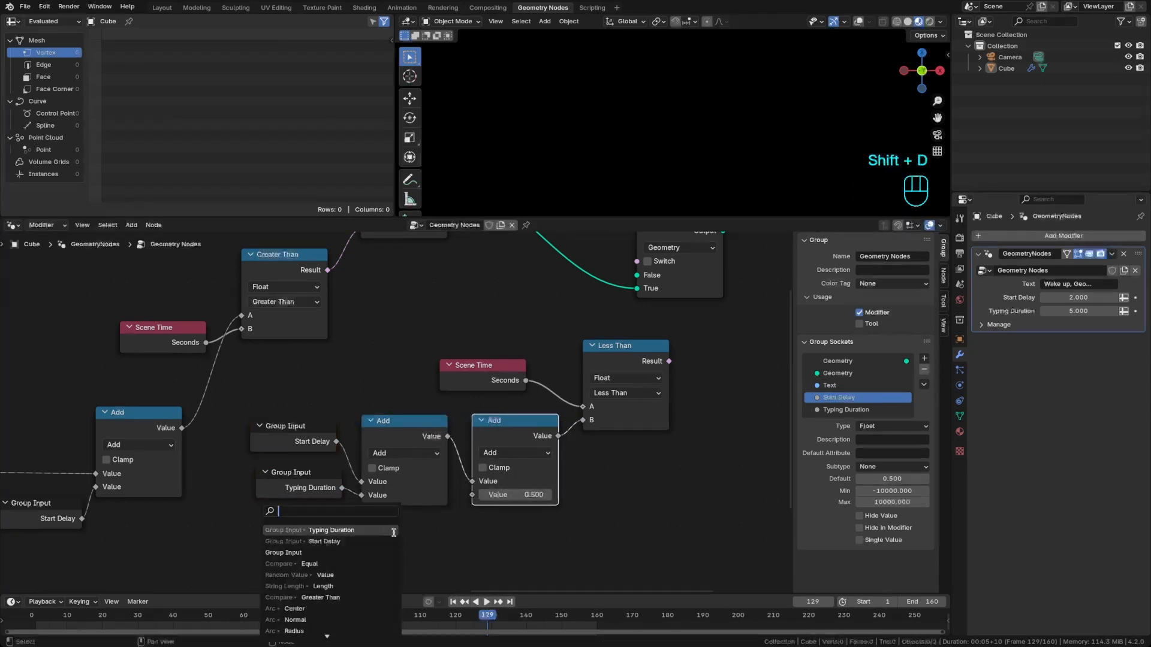
type("group")
key("Return")
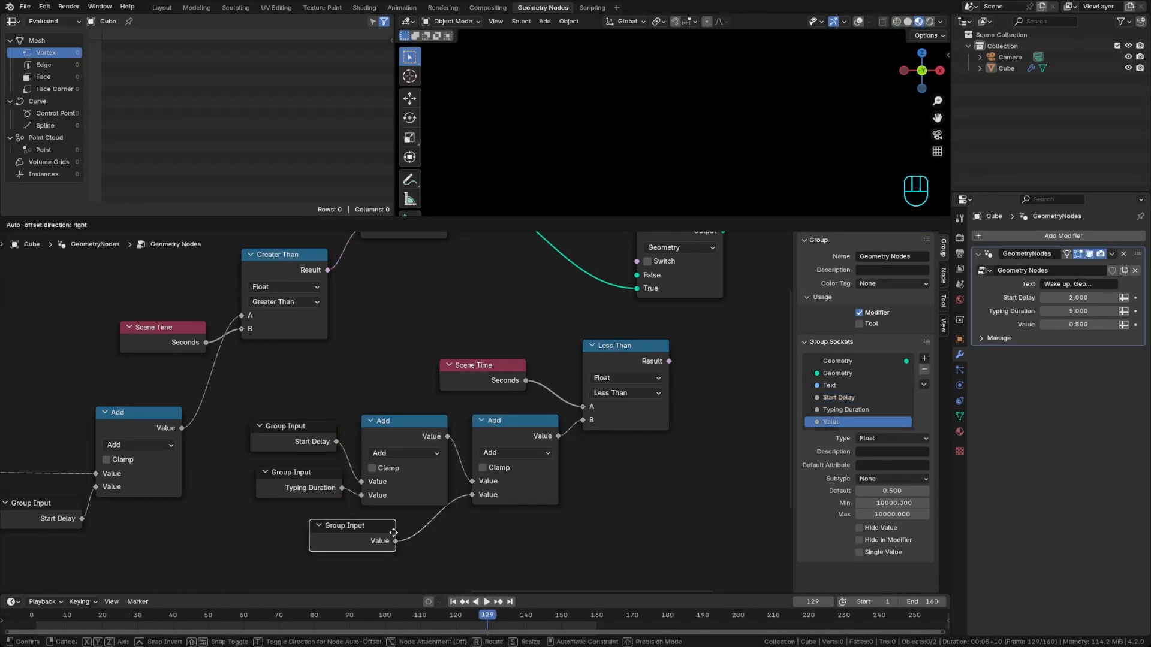
left_click(346, 530)
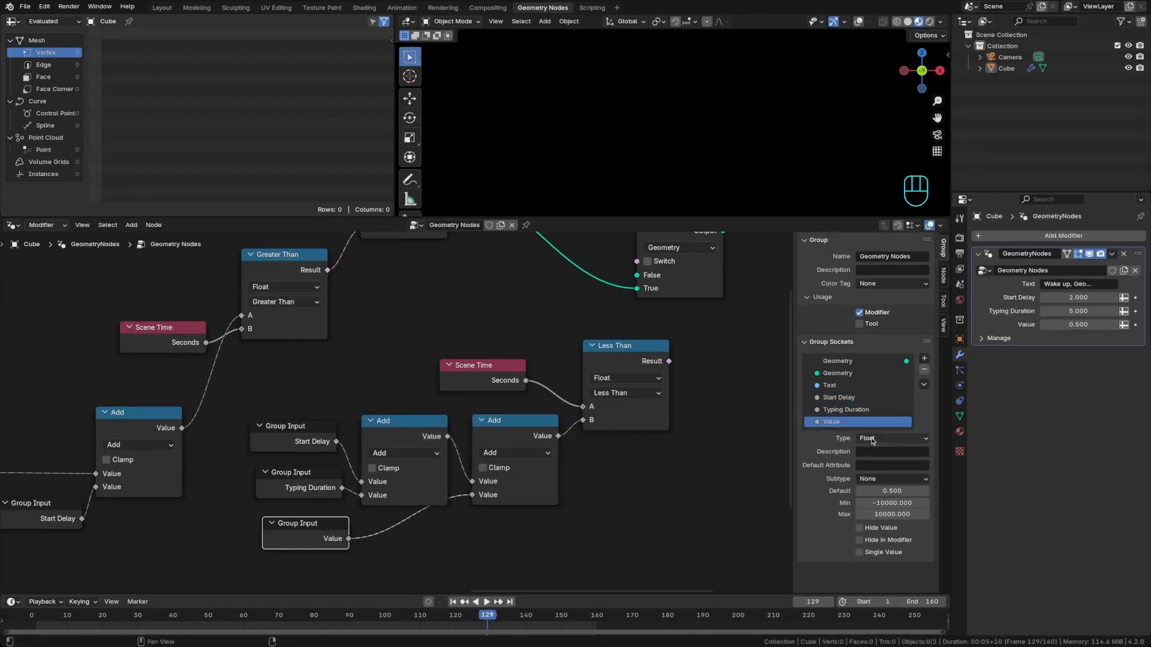
Rename the newly exposed Value group input to End Delay
double_click(833, 424)
key("BackSpace")
key("BackSpace")
key("BackSpace")
key("BackSpace")
key("BackSpace")
key("BackSpace")
key("BackSpace")
key("BackSpace")
key("BackSpace")
type("End")
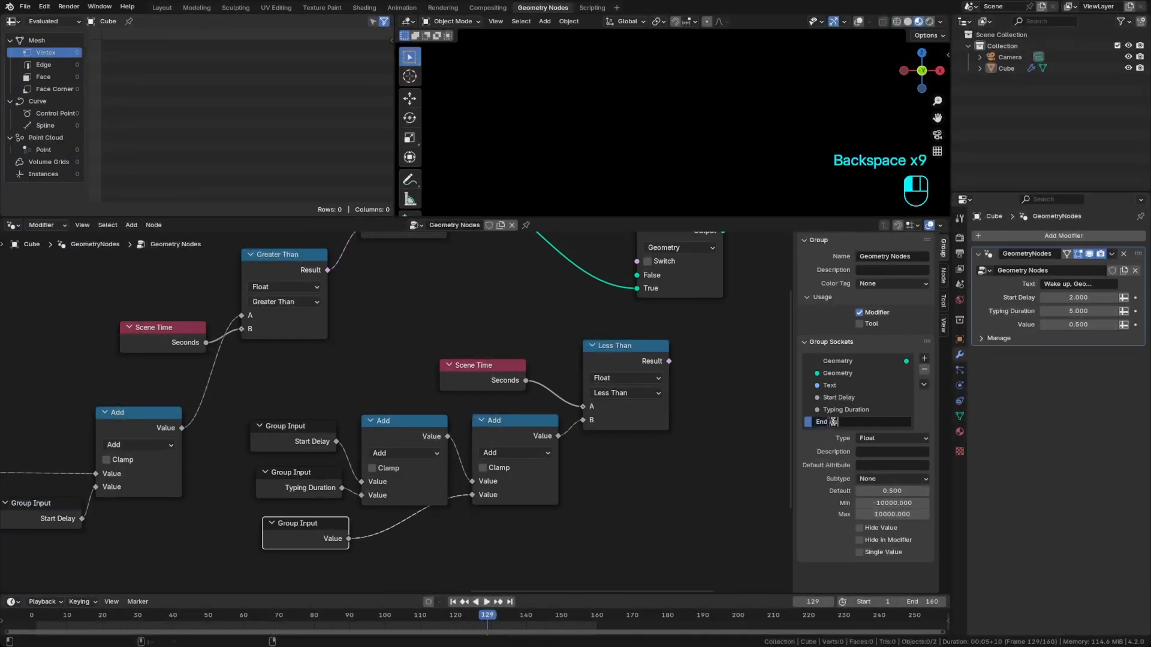
type(" Delay")
key("Return")
Shift the Less Than node with its input nodes away from the Switch, and link its Result to the Switch condition
left_click_drag(267, 376, 572, 555)
left_click(616, 363, "shift")
key("g")
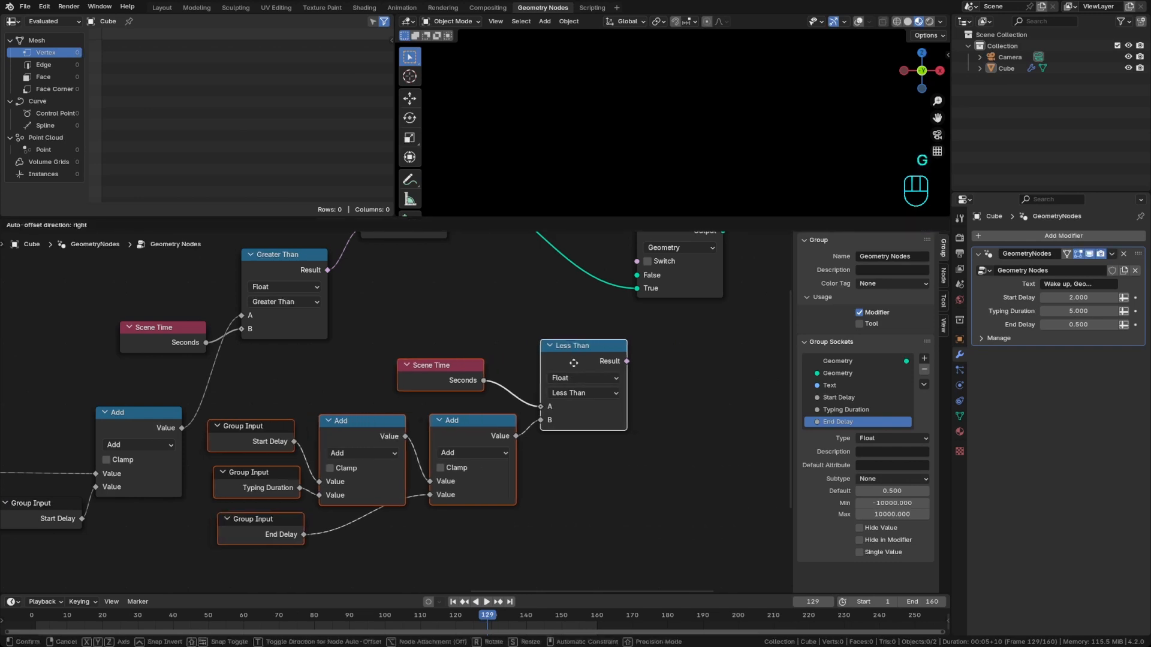
left_click(573, 362)
middle_click_drag(573, 363, 606, 490)
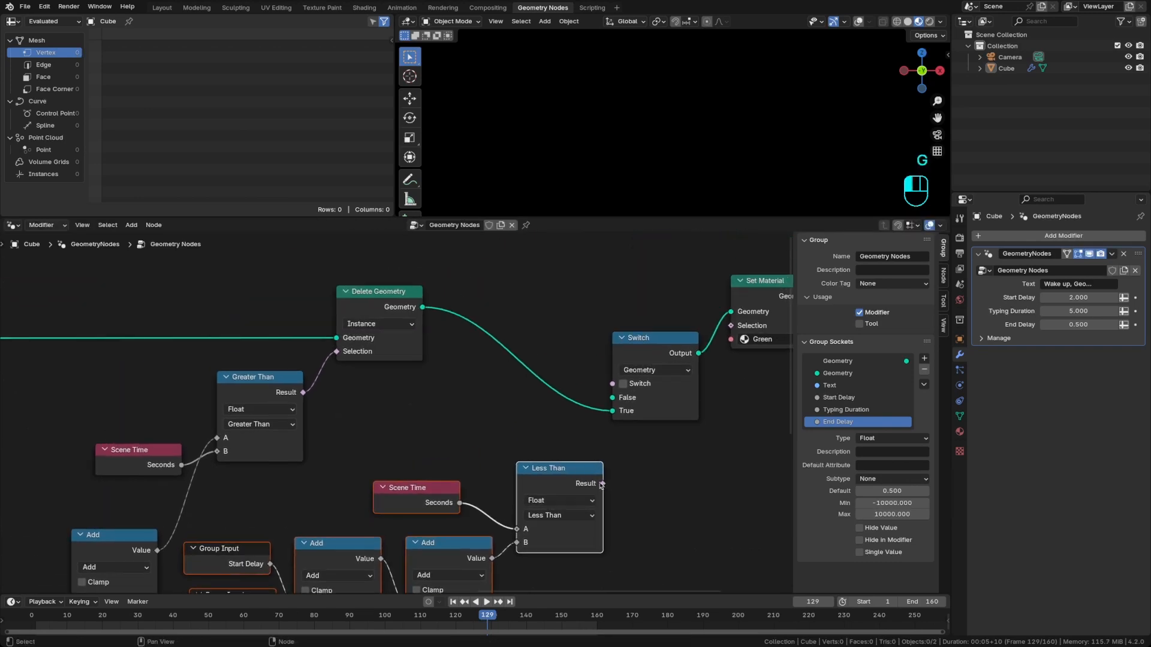
left_click_drag(601, 484, 612, 384)
scroll(611, 444, "down", 3)
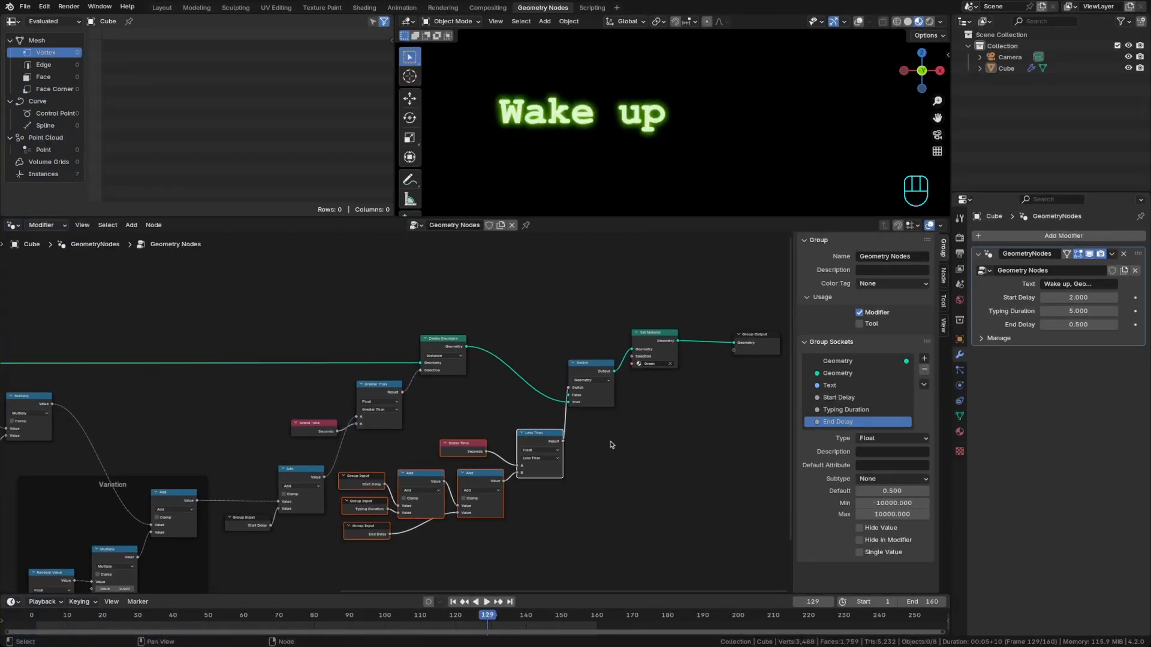
Set the timeline's end frame to 500 and save the file
left_click(920, 602)
type("5000")
key("Return")
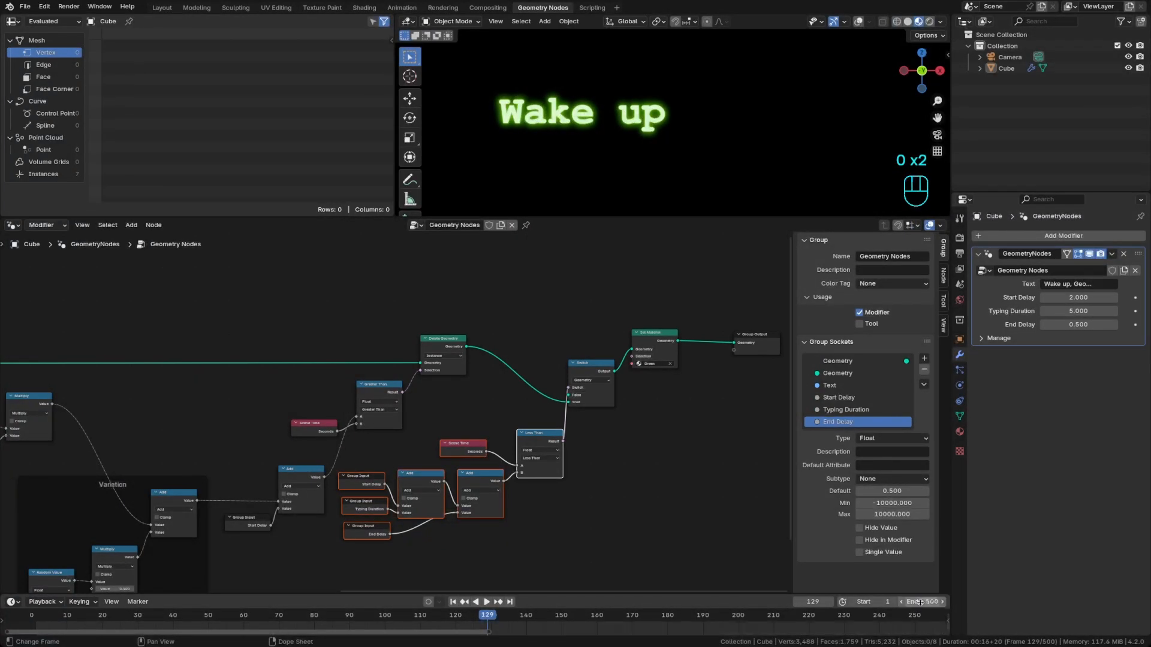
key("super+s")
Play the animation from the first frame to check when the text disappears, and stop playback
key("shift+Left")
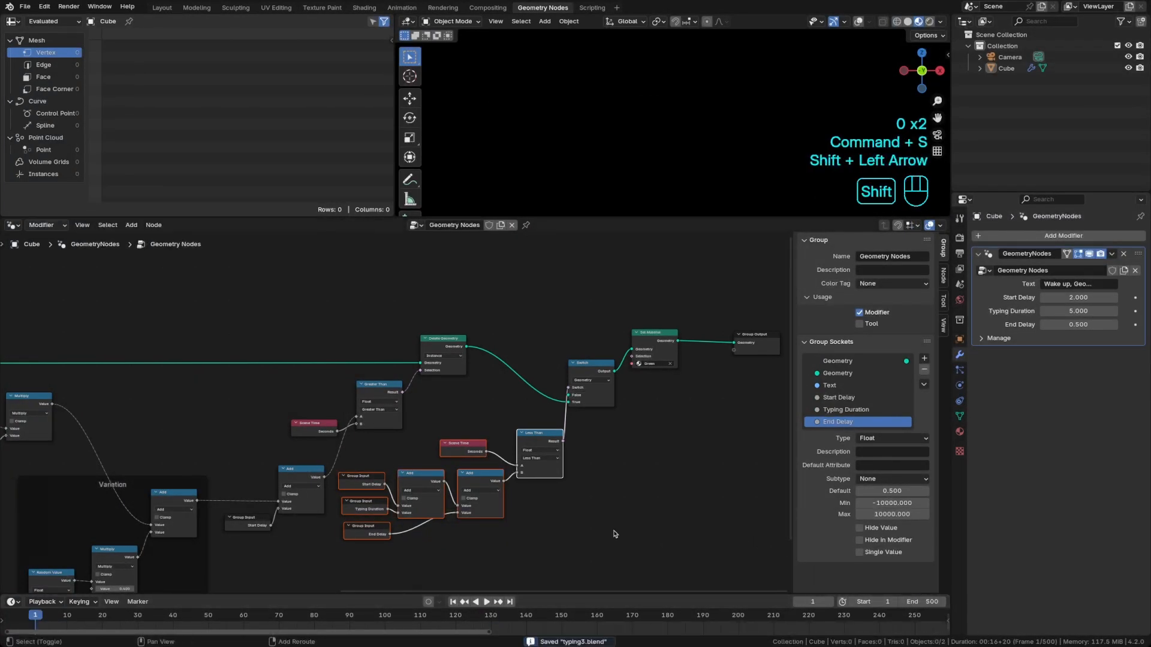
key("space")
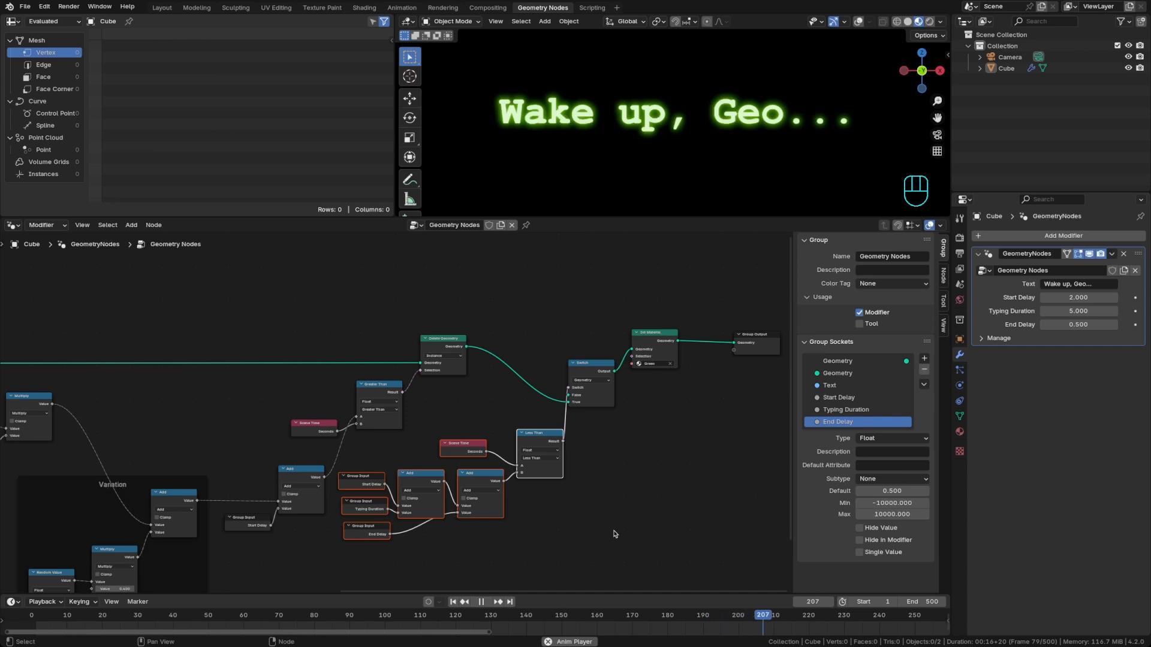
key("space")
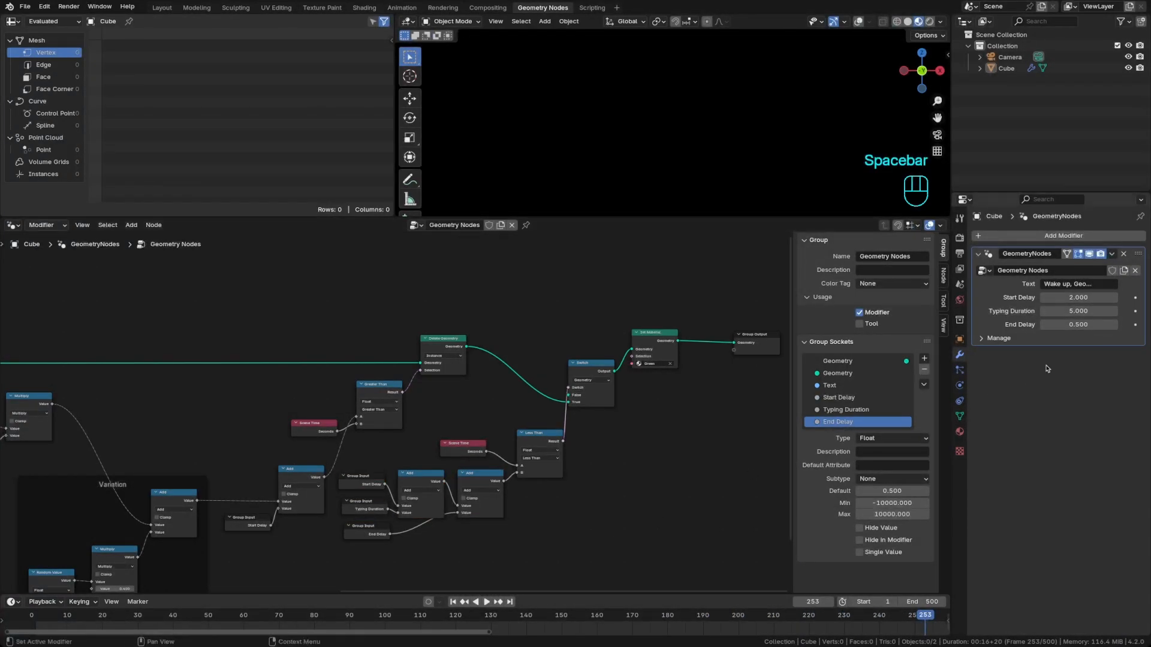
Set the modifier's End Delay to 3 and replay the animation from the first frame, stopping playback partway
left_click(1074, 326)
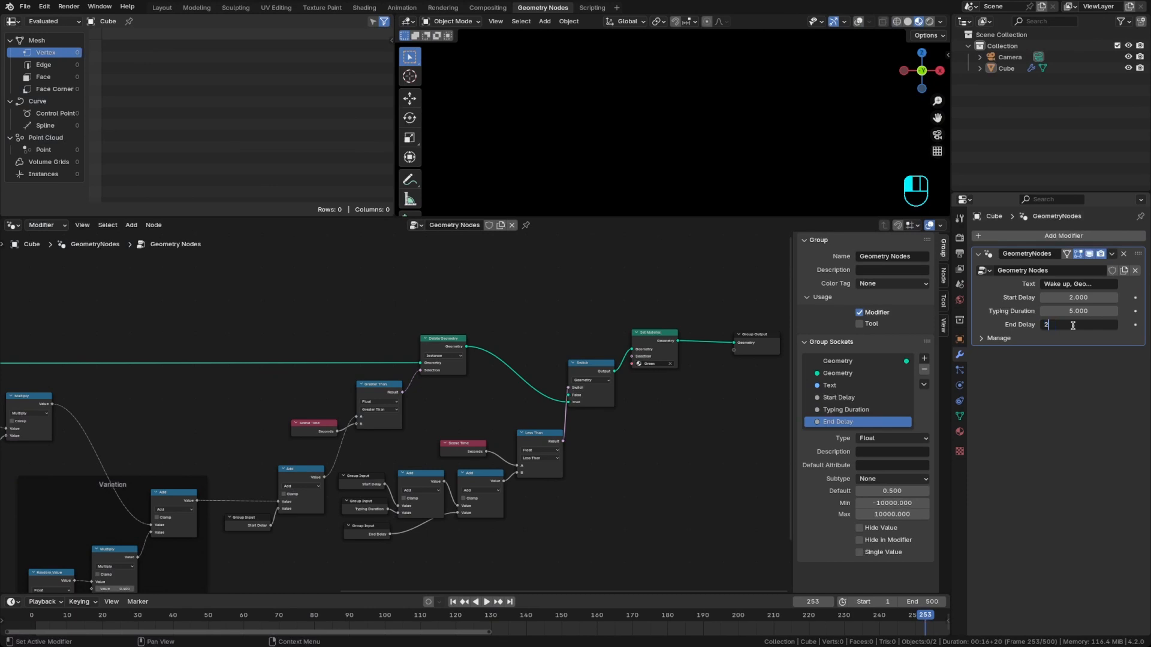
key("Return")
key("shift+Left")
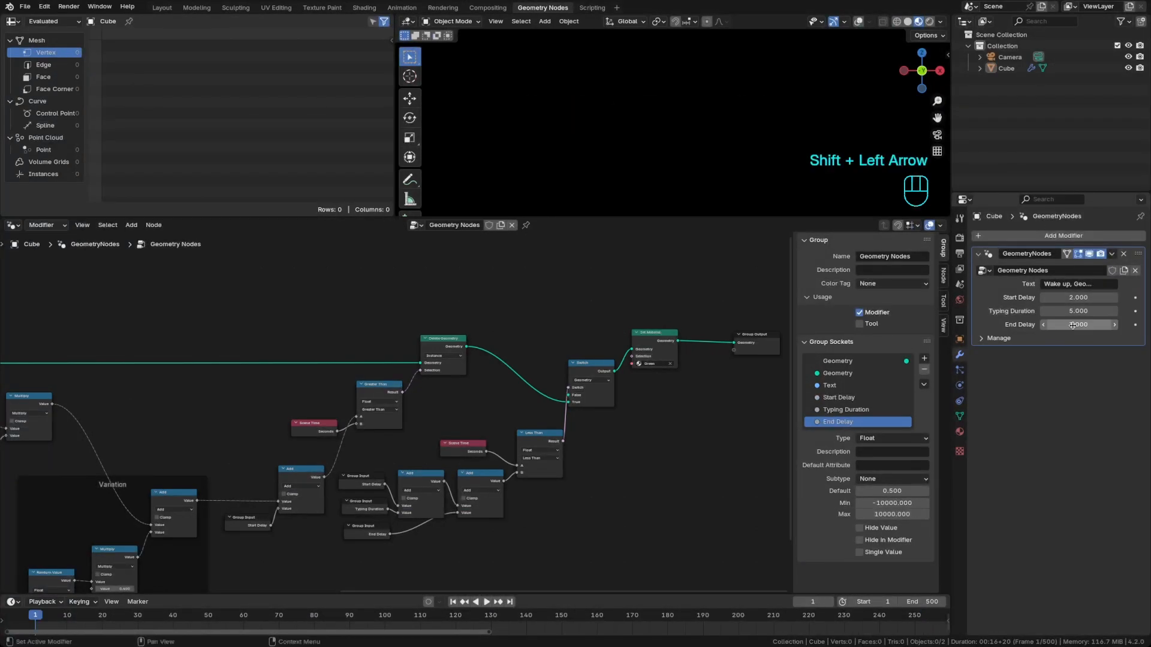
key("space")
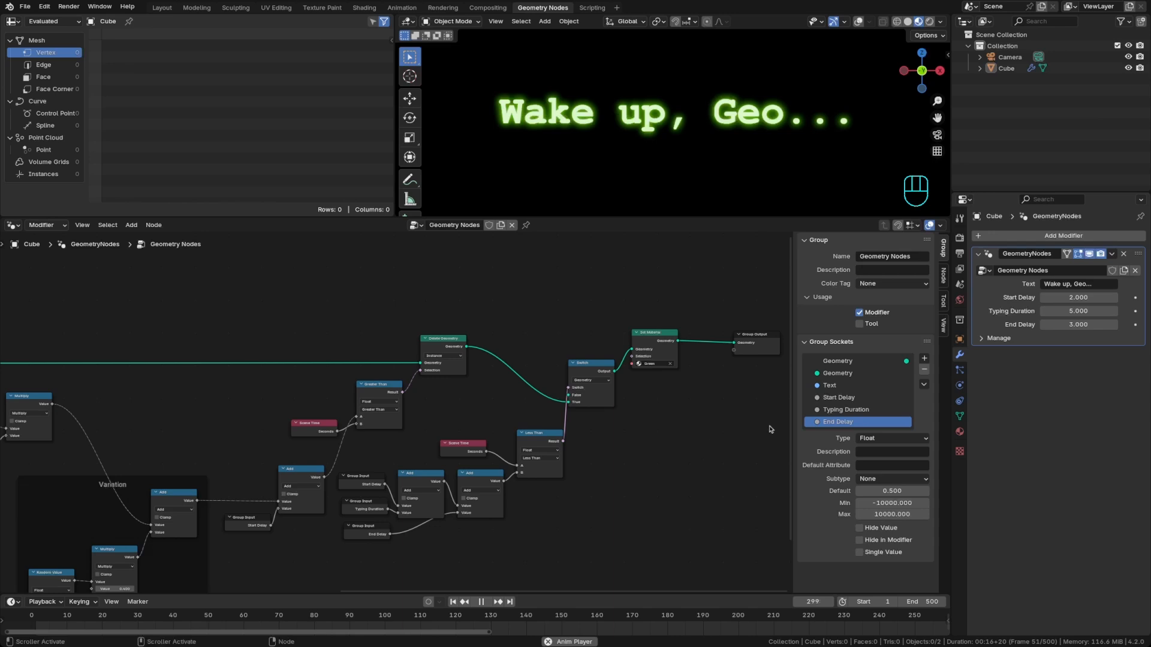
key("space")
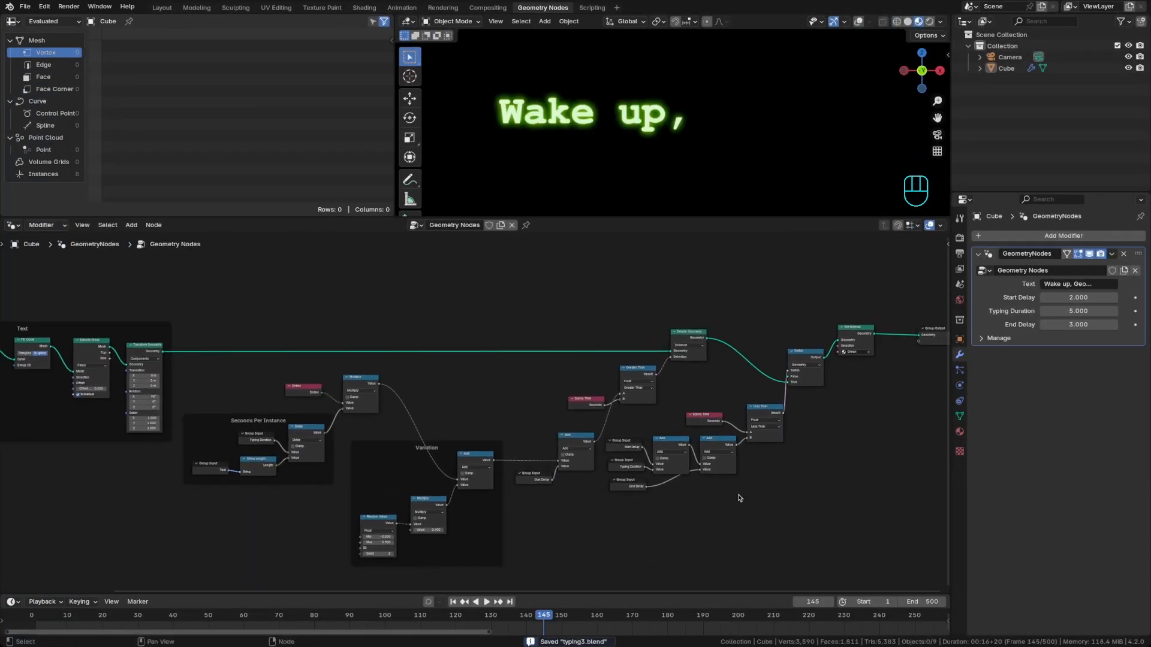
Rename the Cube object to Wake Up
scroll(766, 465, "up", 3)
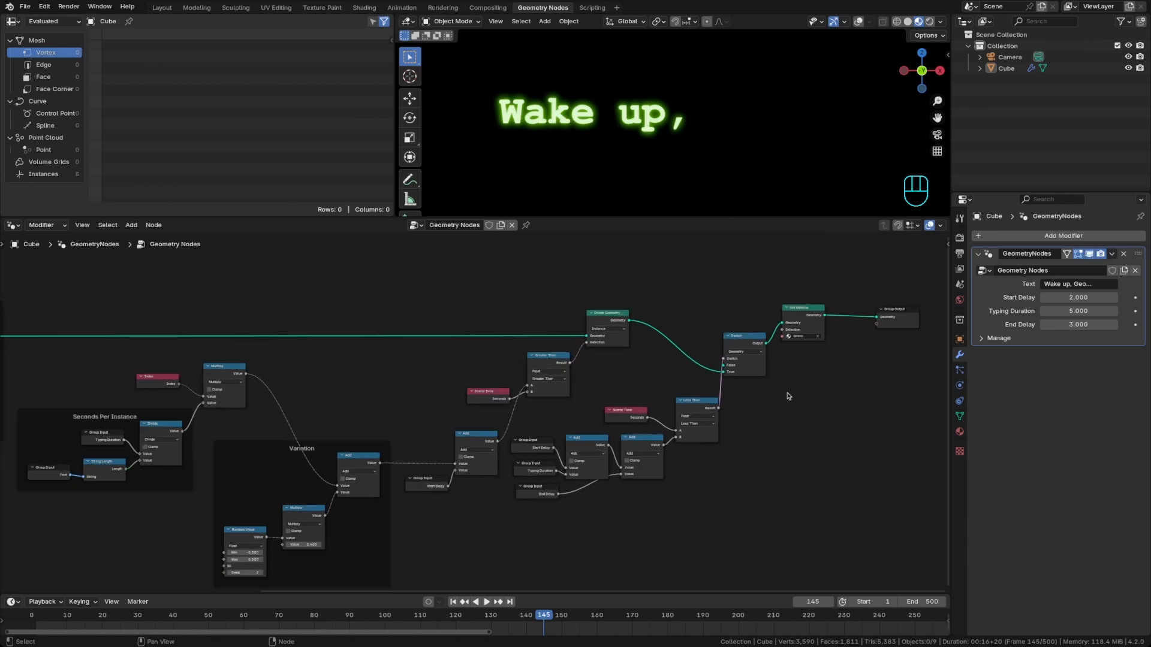
middle_click_drag(626, 294, 624, 286)
left_click(1005, 69)
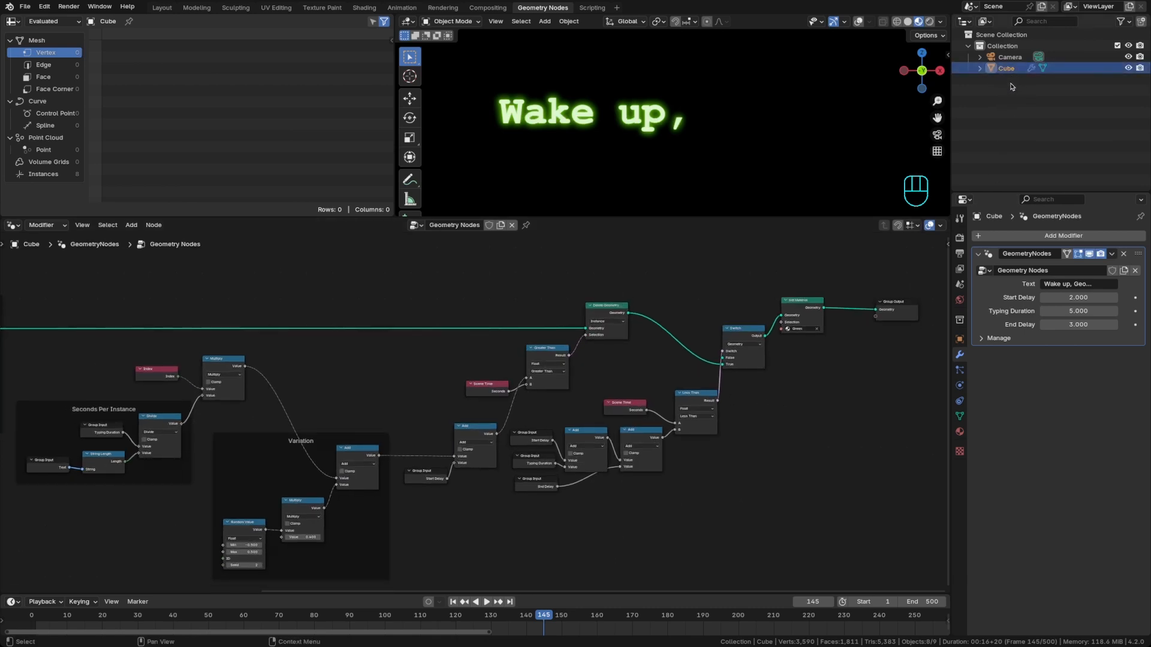
key("F2")
type("Wake ")
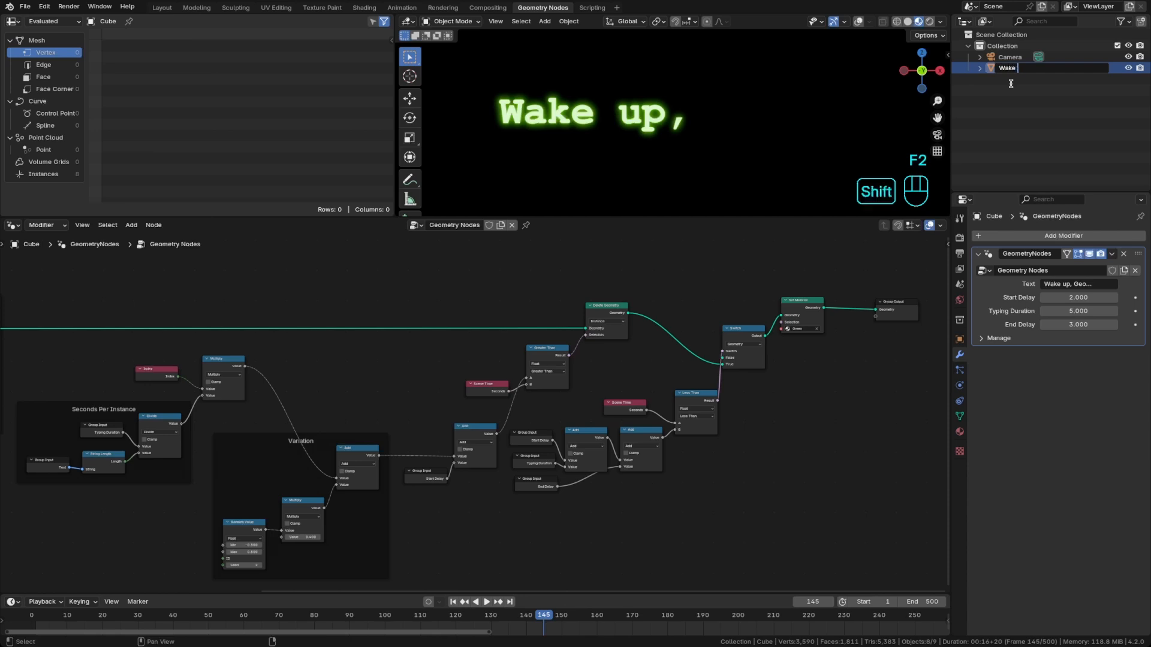
type("Up")
key("Return")
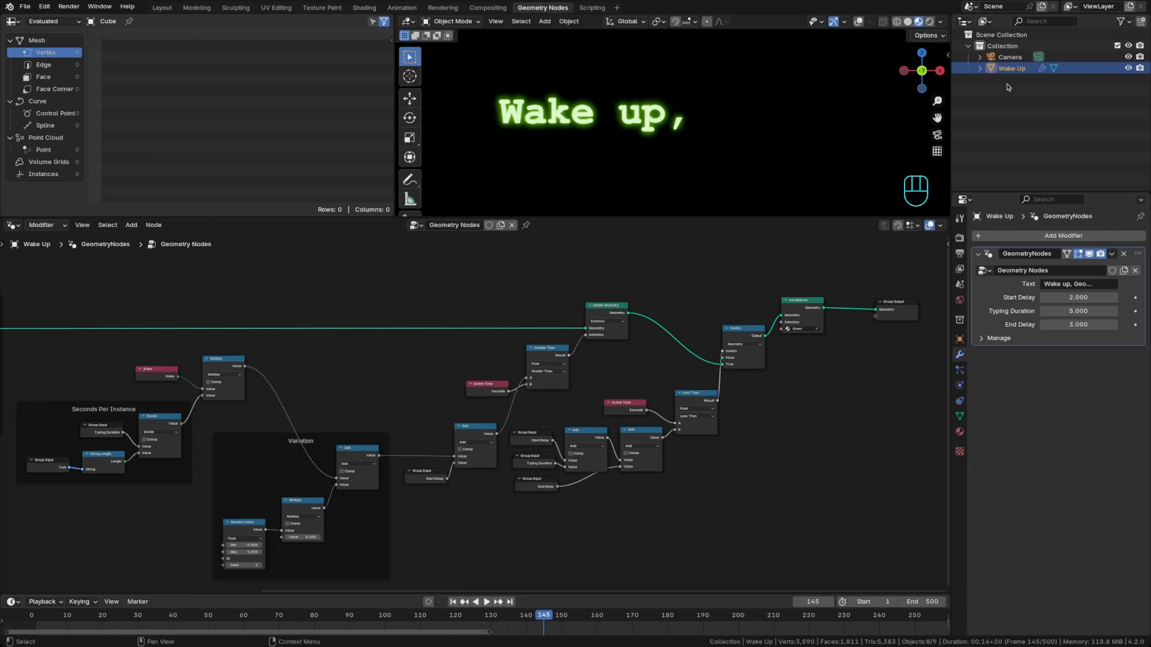
Turn the viewport overlays back on and duplicate the Wake Up text object in place
left_click(748, 135)
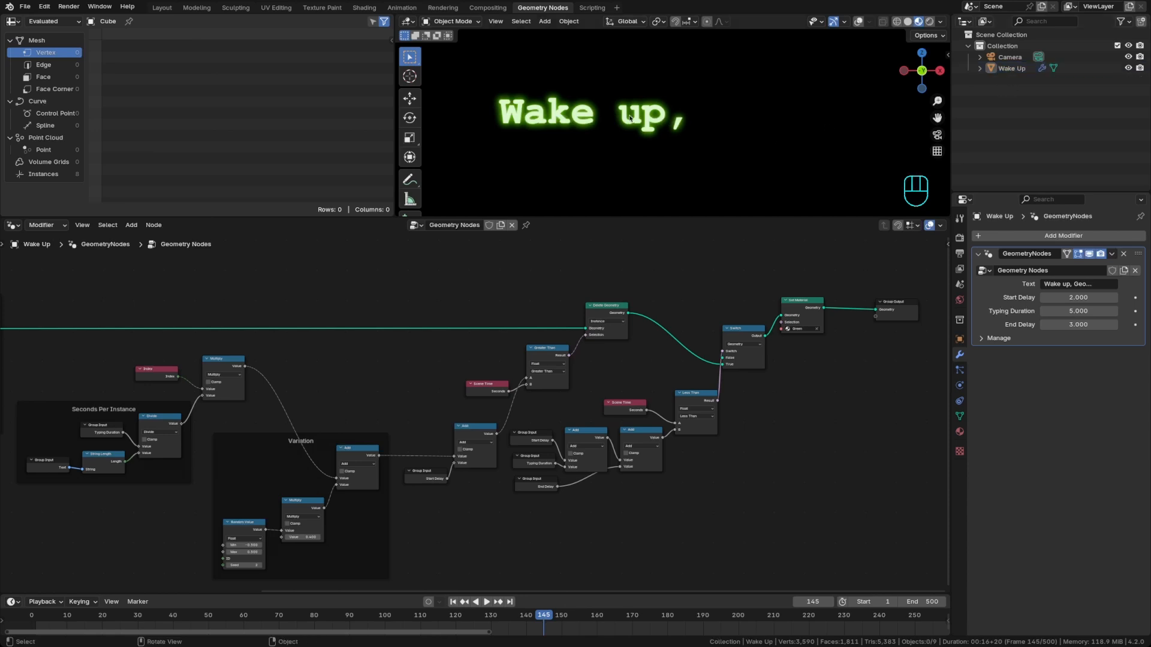
key("shift+alt+z")
middle_click_drag(629, 118, 659, 144, "shift")
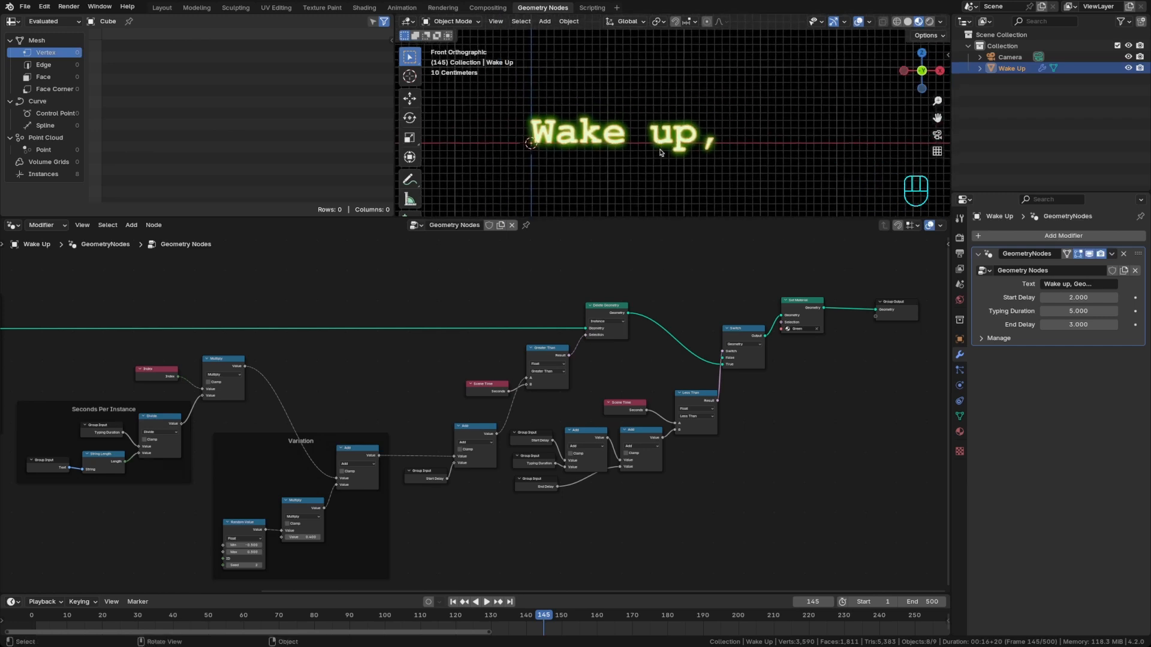
key("shift")
key("shift+d")
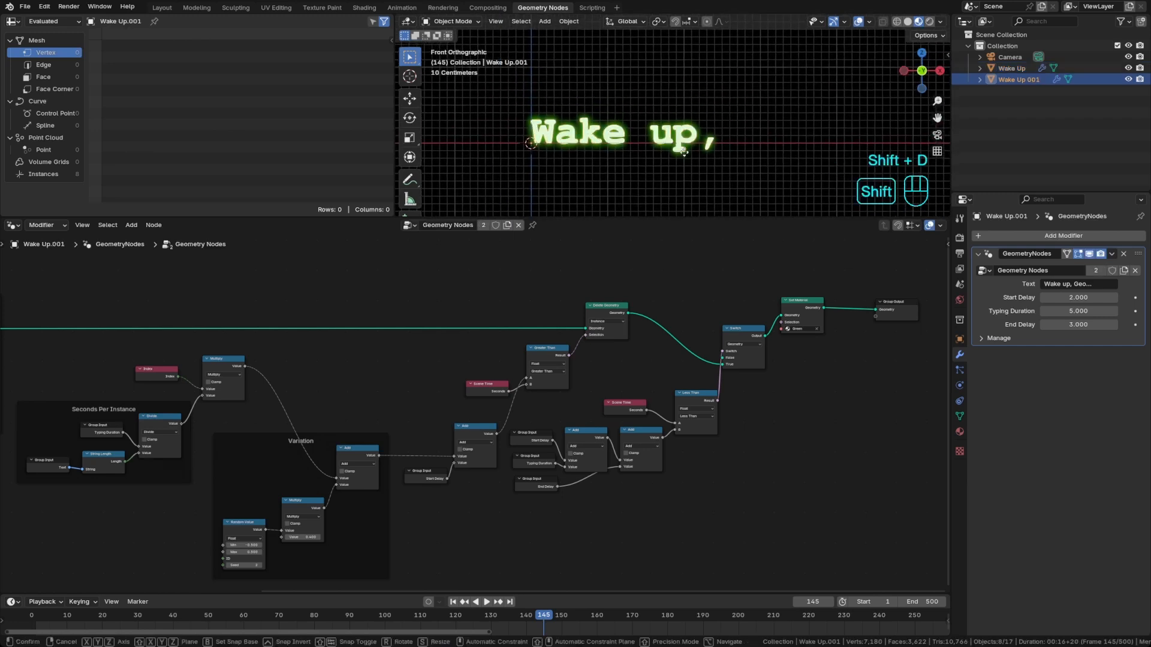
left_click(684, 152)
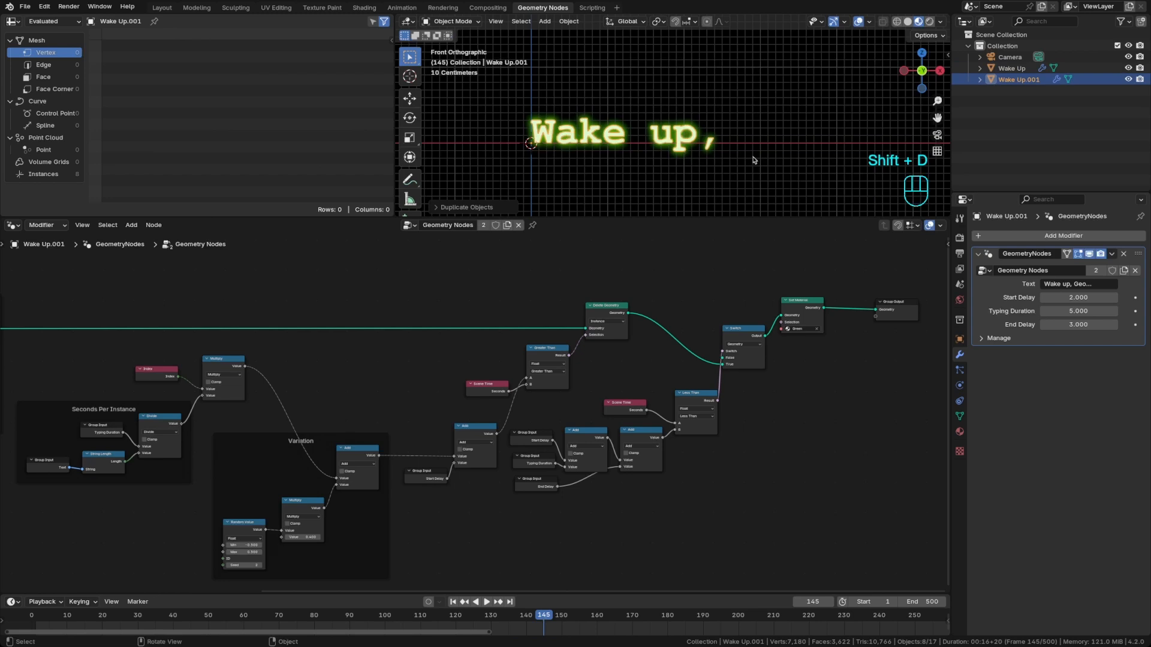
Rename the duplicated text object to Transform
left_click(1016, 82)
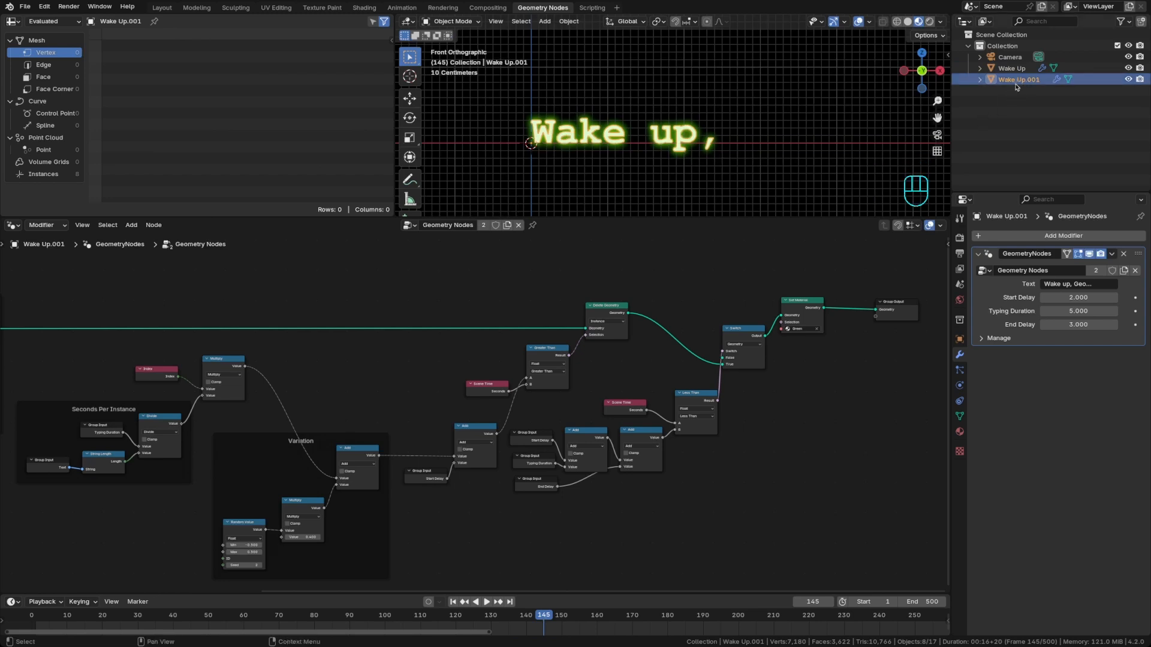
key("F2")
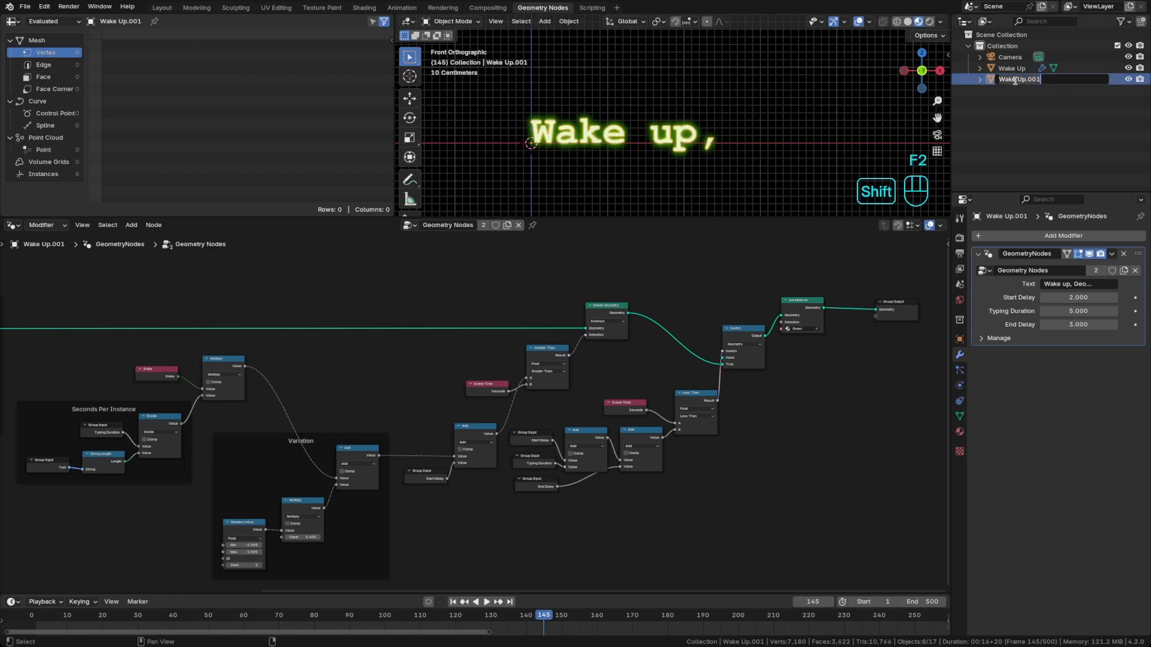
type("Transform")
key("Return")
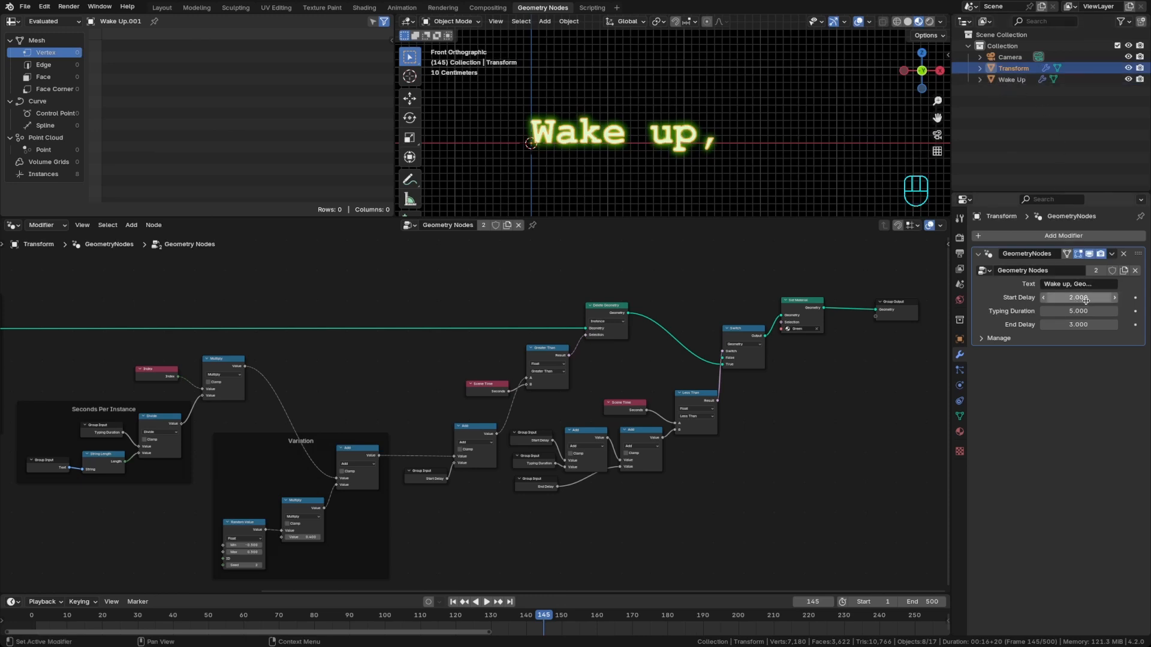
Set the Wake Up object's Start Delay to 1 and its Typing Duration to 4
left_click(1079, 297)
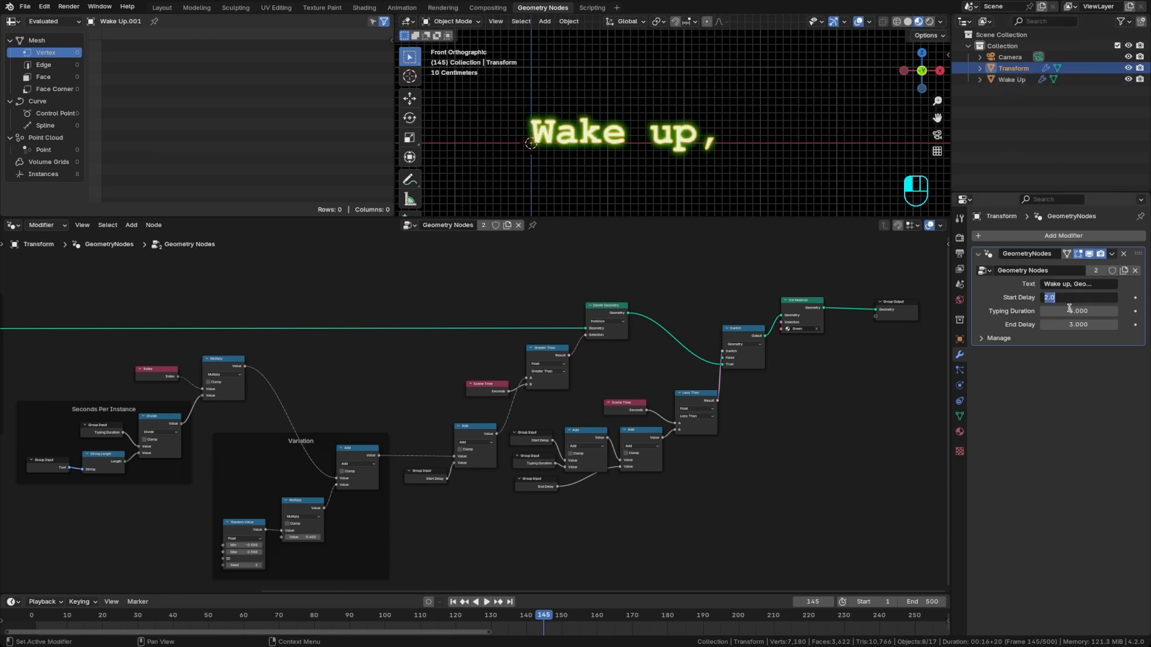
left_click(1069, 307)
left_click(1013, 81)
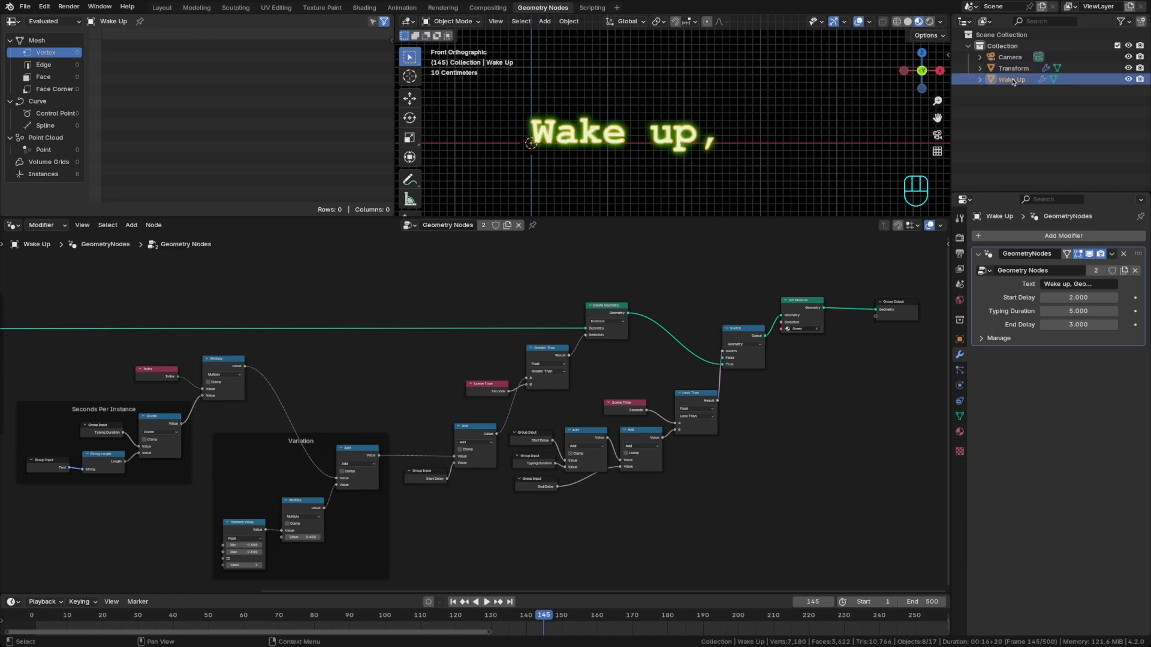
left_click(1085, 296)
type("1")
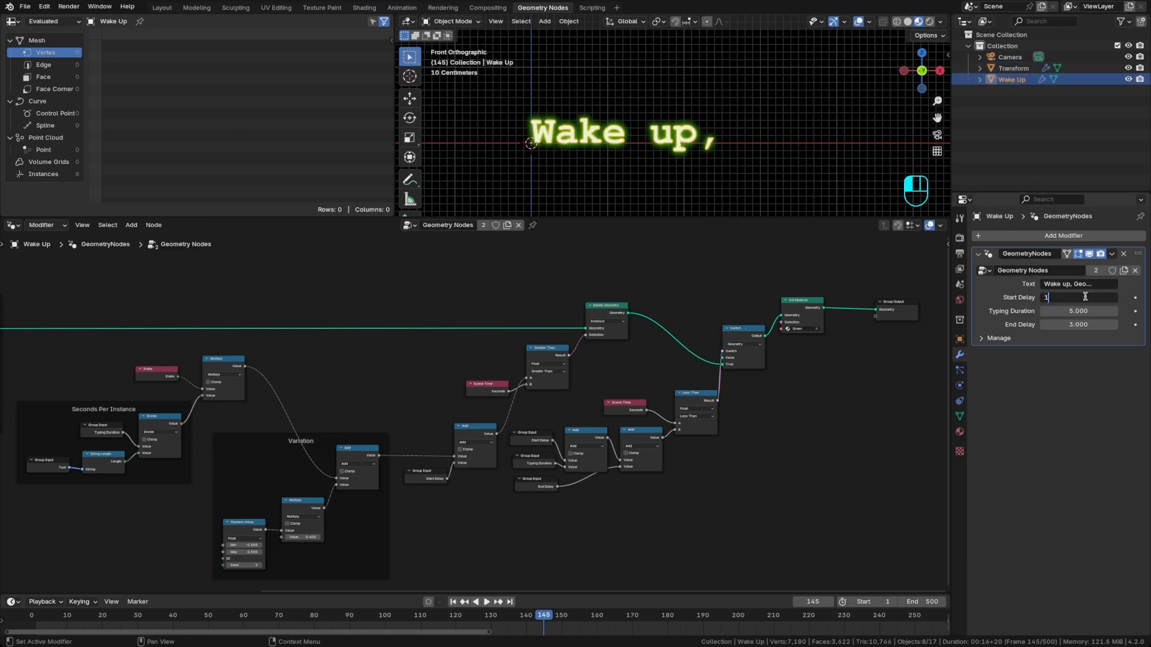
key("Return")
left_click(1083, 312)
type("4")
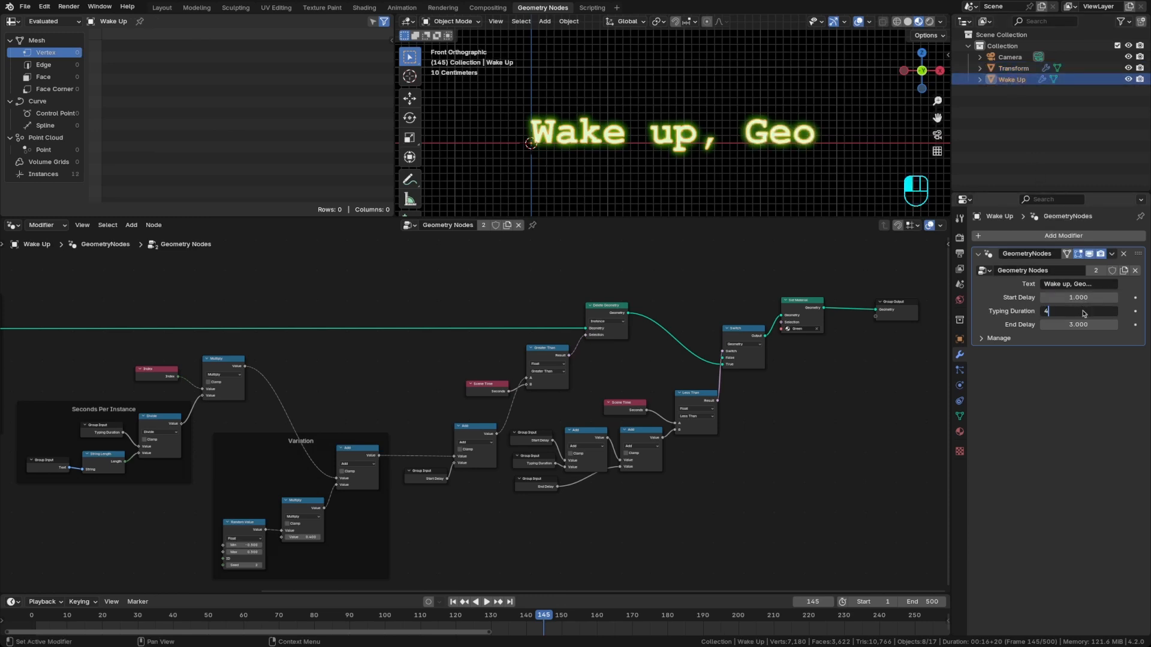
key("Return")
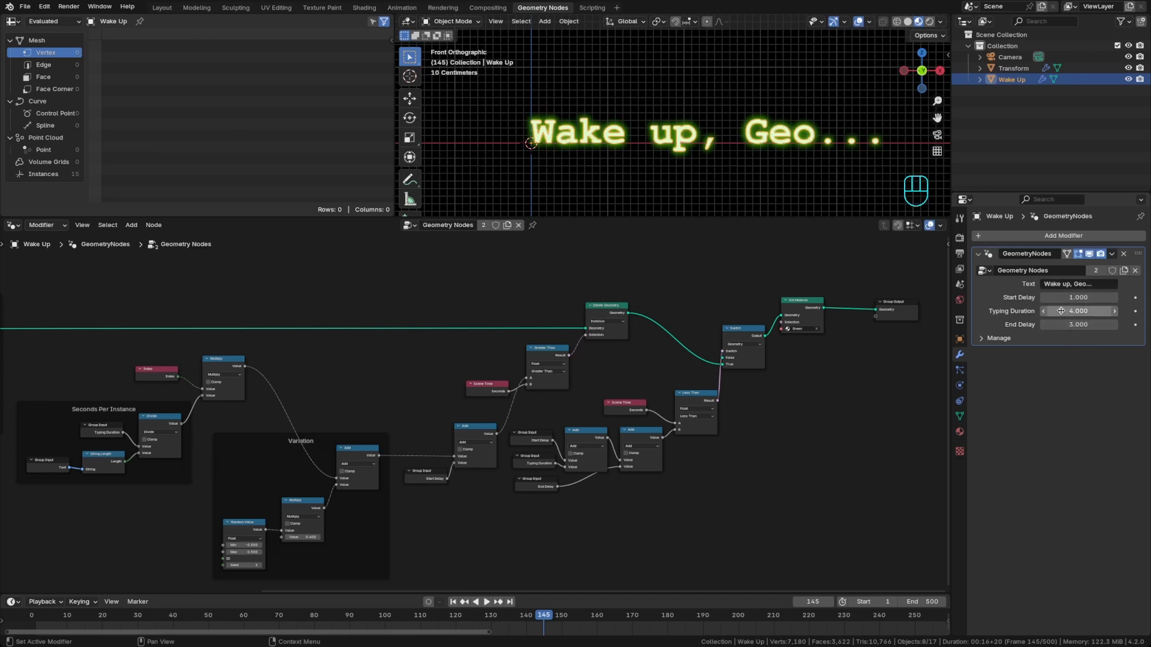
Set the Transform object's Start Delay to 8, Typing Duration to 6 and End Delay to 2
left_click(1009, 71)
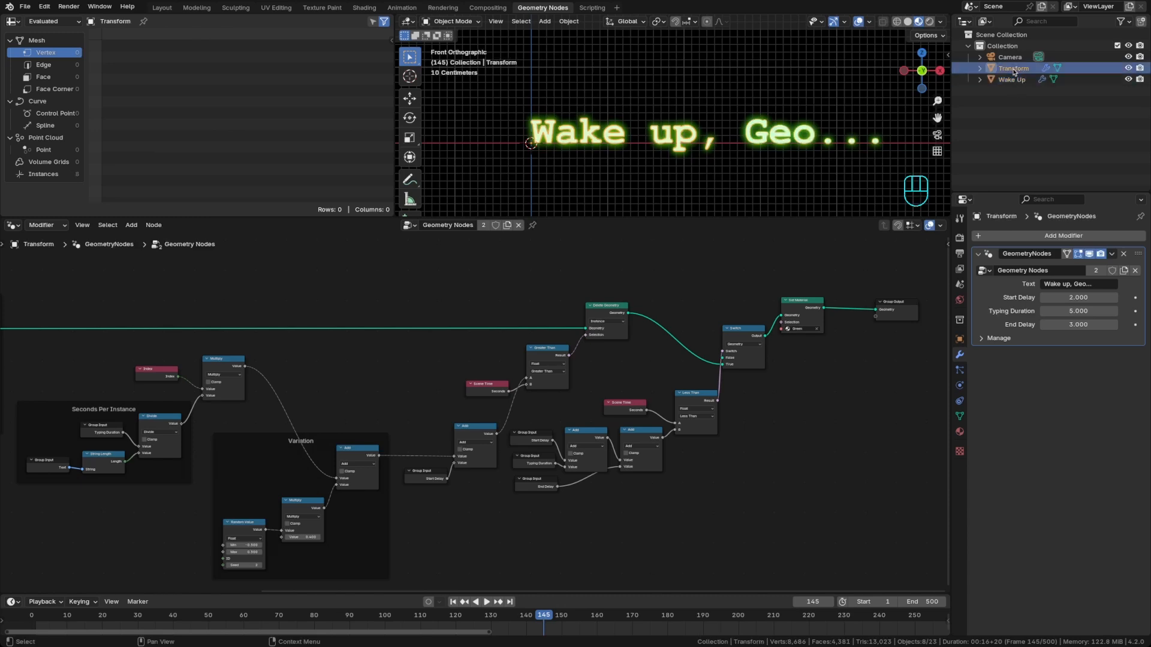
left_click(1074, 297)
type("8")
key("Return")
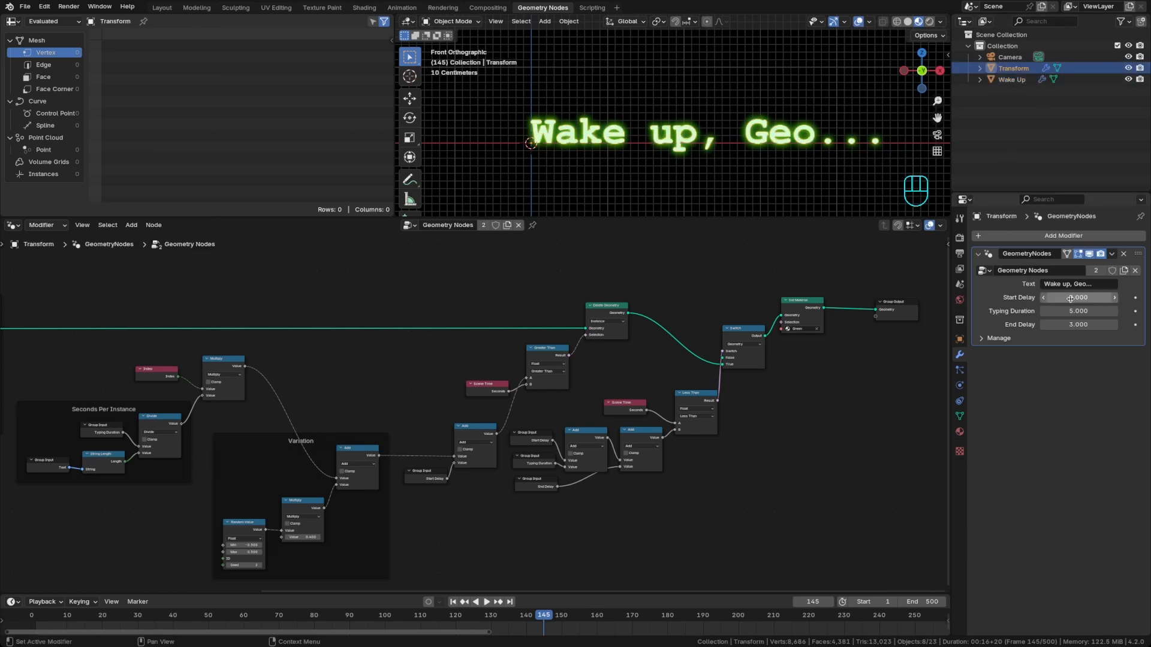
left_click(1071, 310)
type("6")
key("Return")
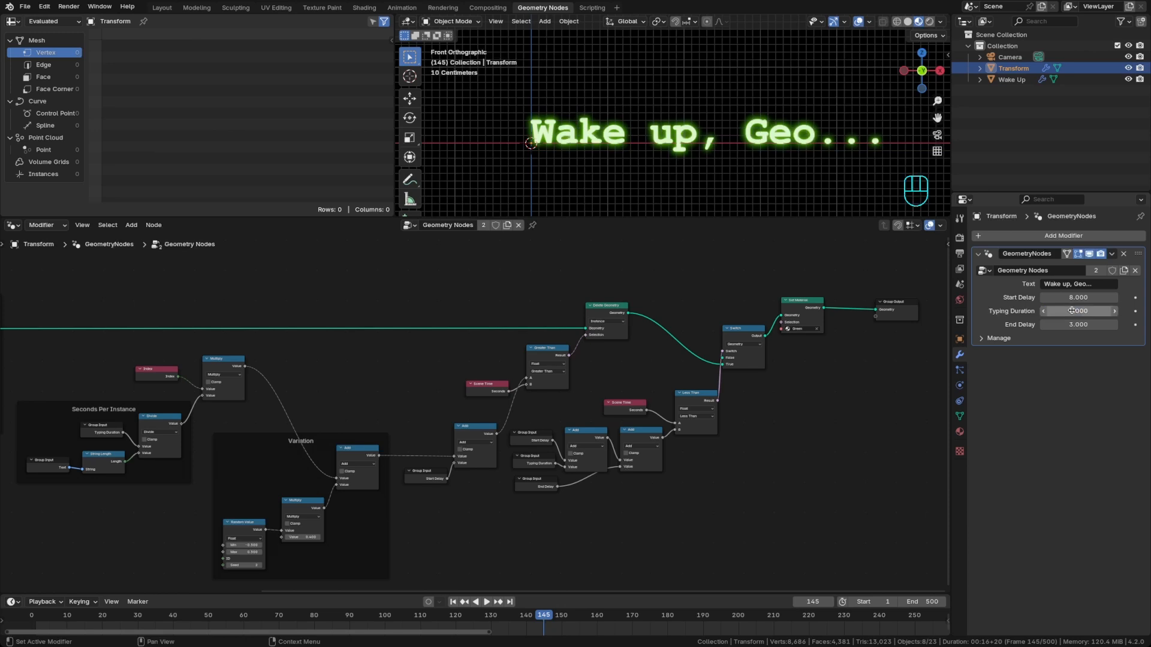
left_click(1072, 324)
type("2")
key("Return")
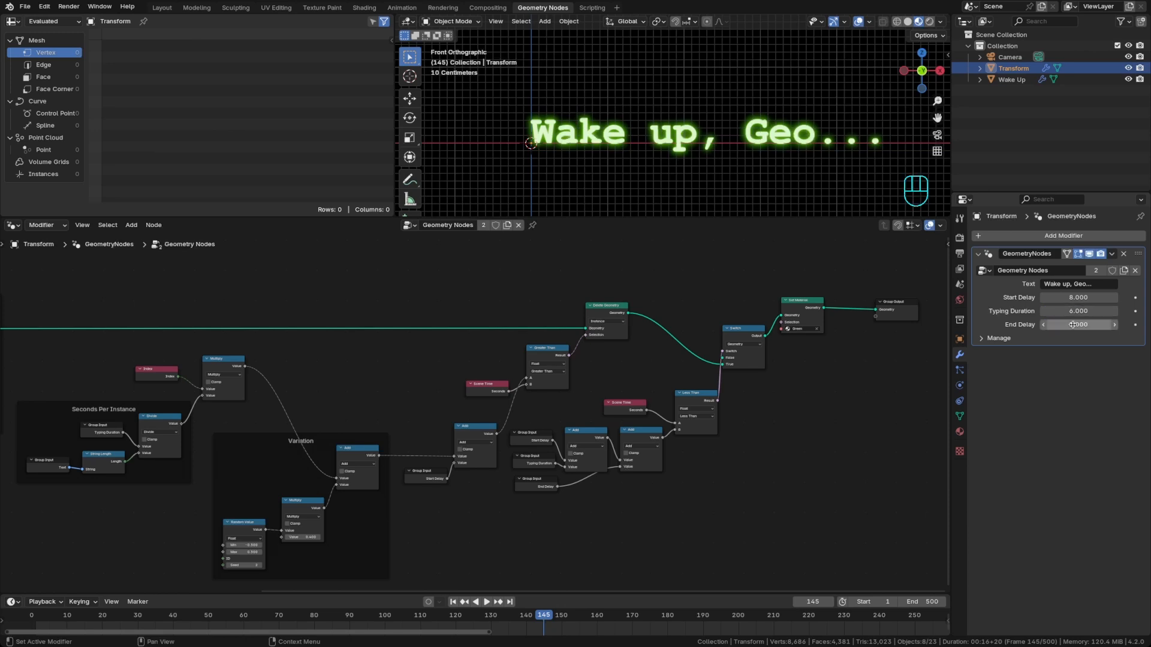
Return to the first frame and set the Transform object's text to "The Transform Matrix has you..."
key("shift+Left")
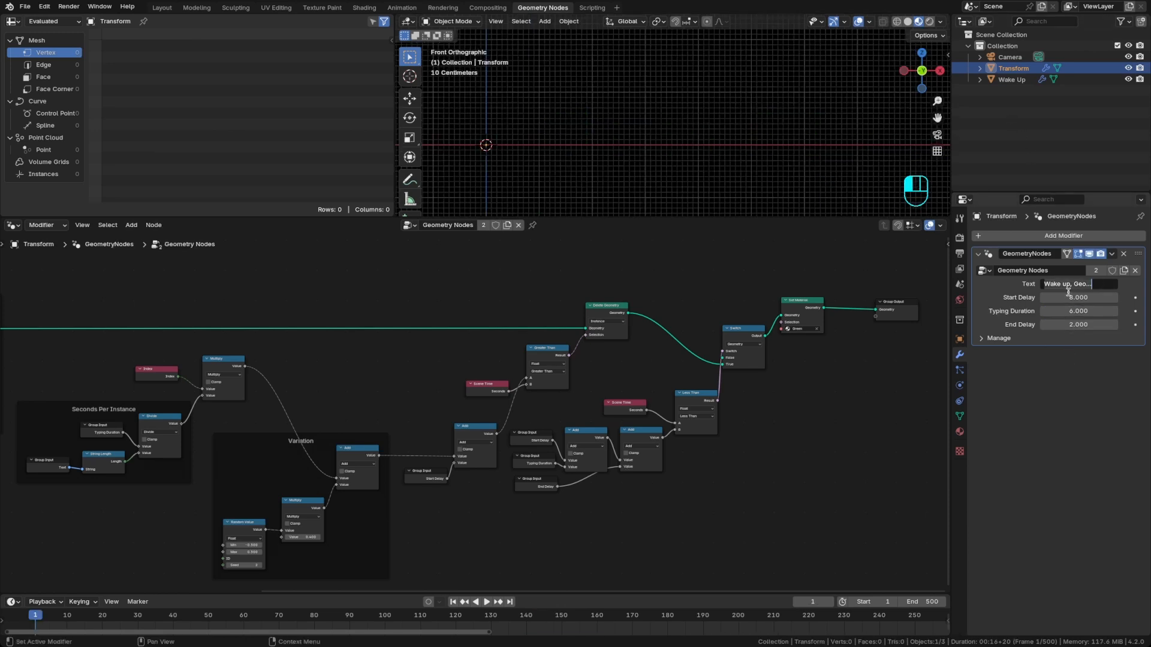
type("T")
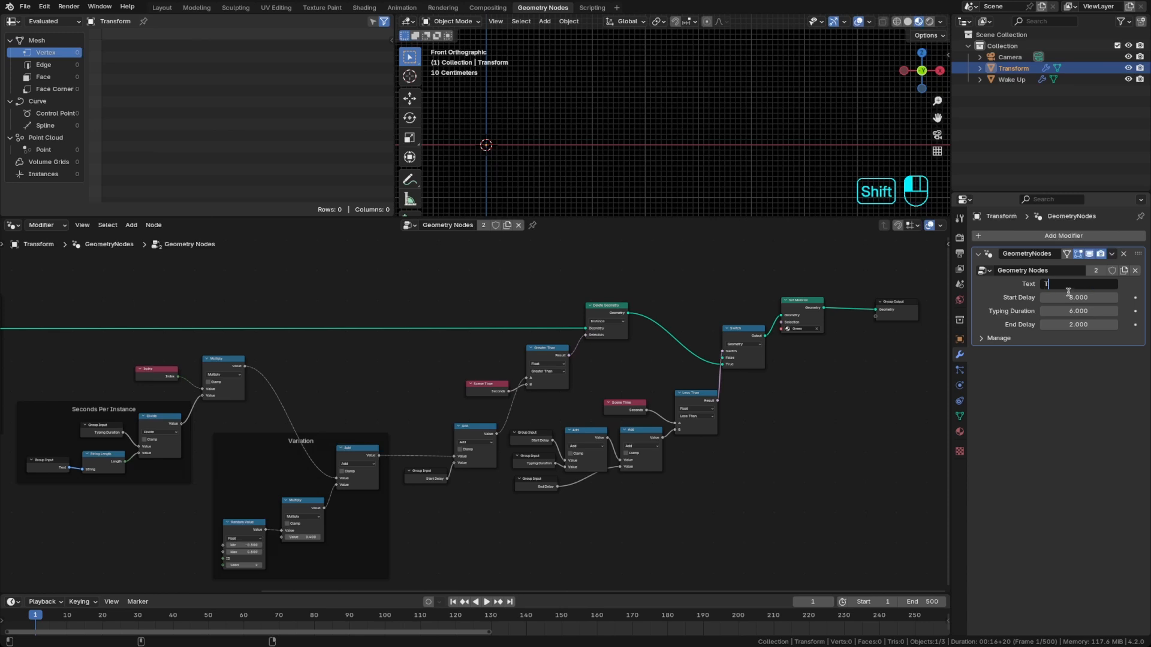
type("he Transform Matrix has you...")
key("Return")
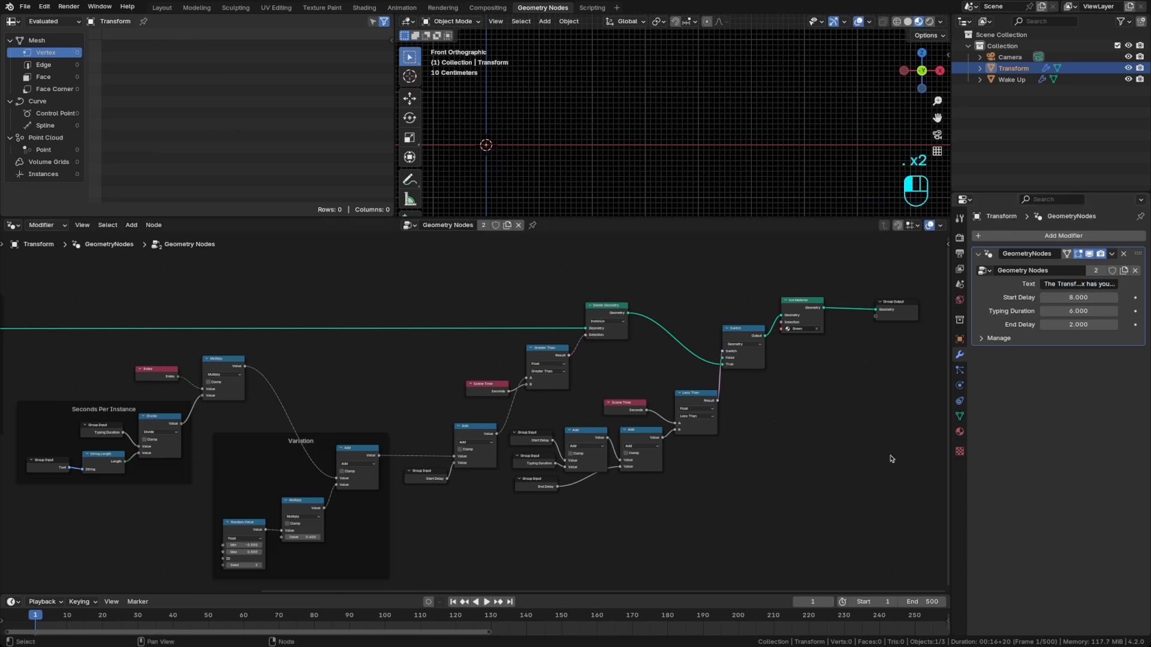
Play the animation to check how the two text lines type out in sequence, and stop once the second line is complete
key("space")
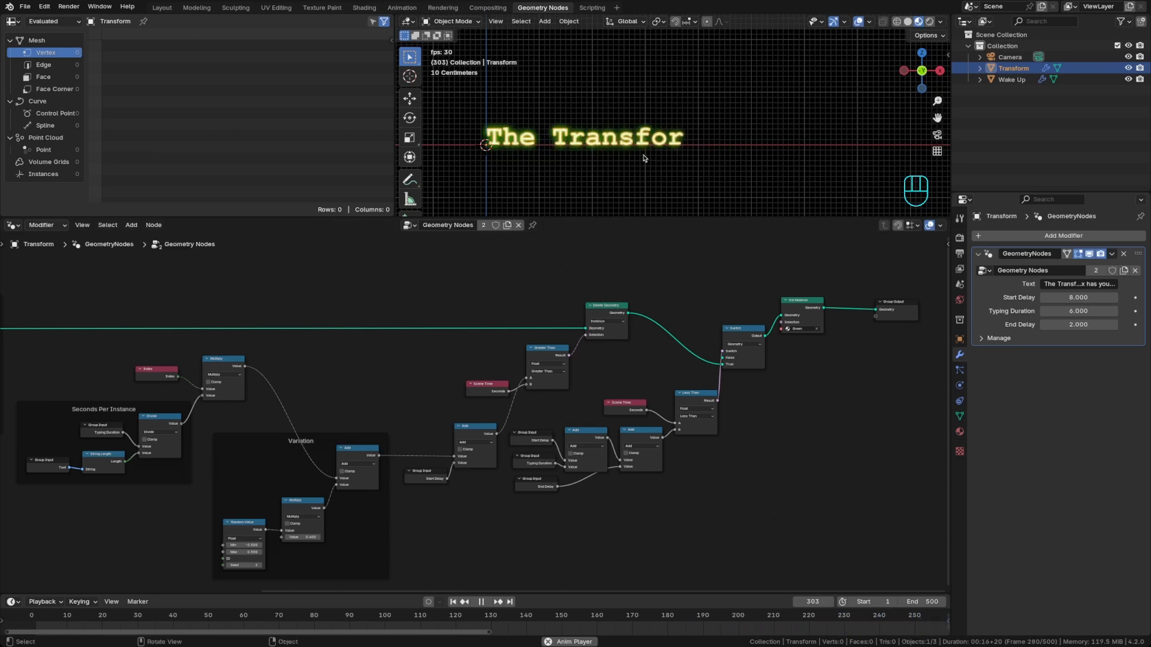
scroll(644, 159, "down", 1)
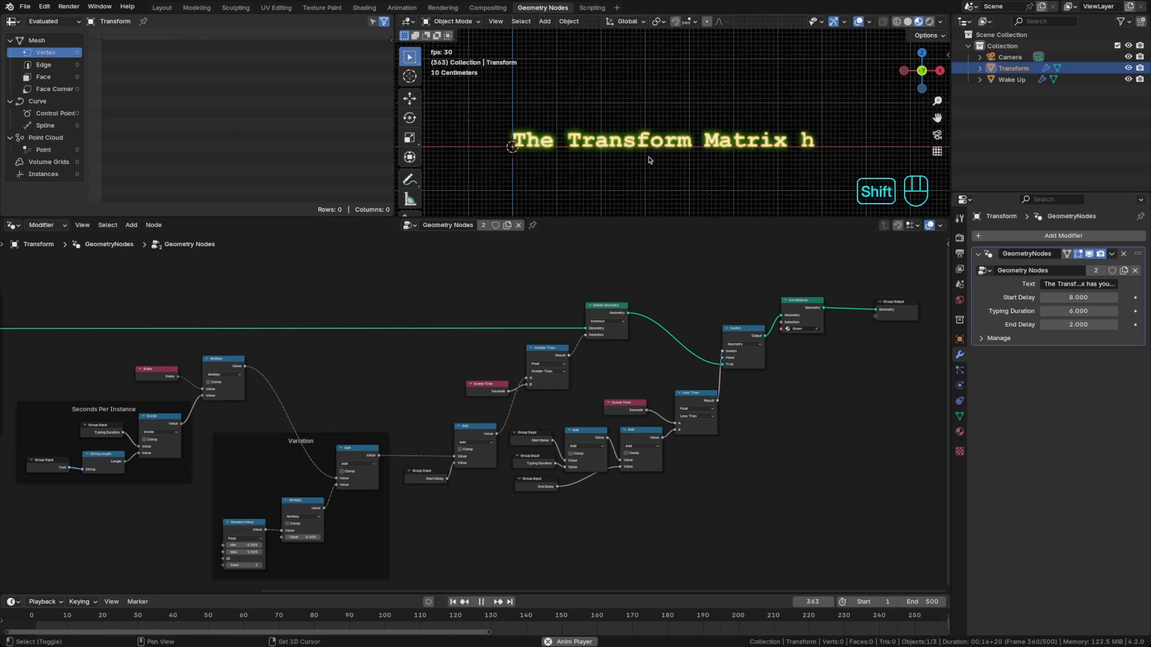
middle_click_drag(649, 160, 591, 161, "shift")
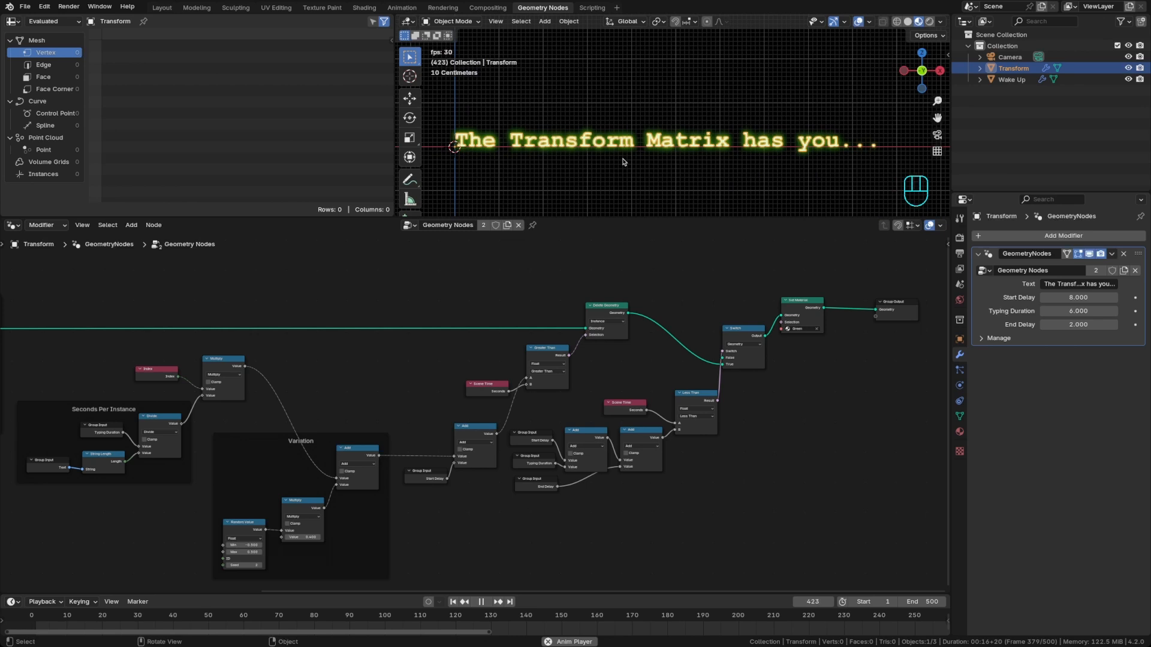
key("space")
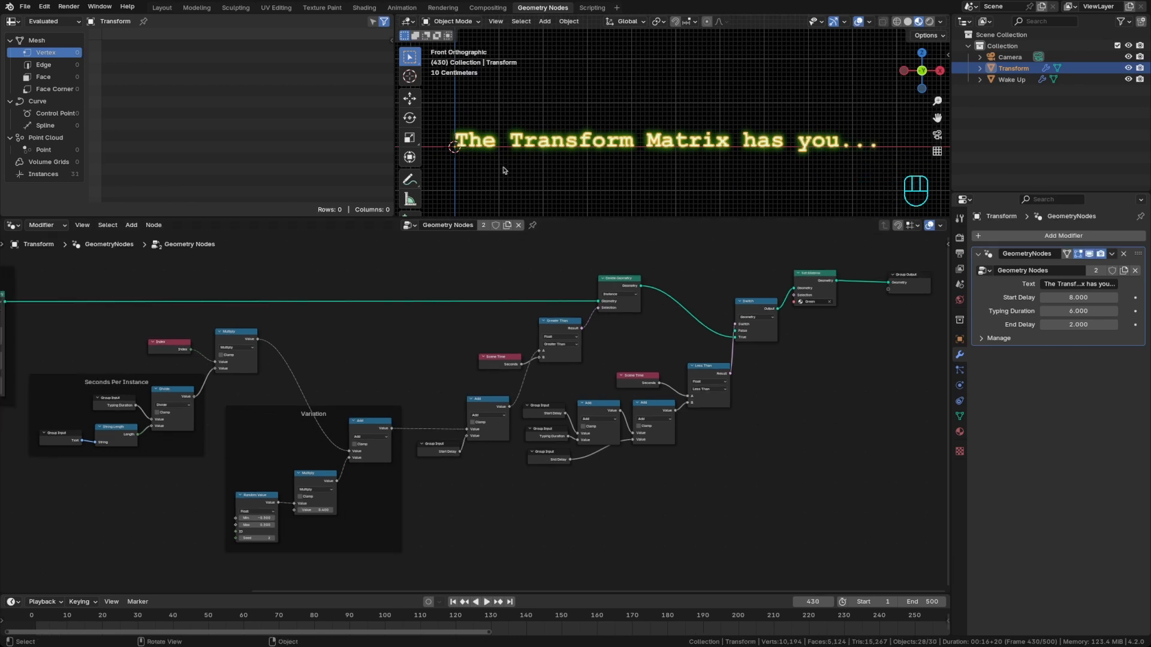
Raise the Random Value node level with Multiply in the Variation frame, and feed Multiply's second value from a new Group Input node placed below
scroll(456, 509, "up", 2)
middle_click_drag(433, 486, 587, 453)
left_click_drag(338, 457, 334, 426)
middle_click_drag(448, 443, 572, 427)
scroll(553, 441, "up", 2)
left_click_drag(507, 468, 442, 507)
type("grou")
key("Return")
left_click(456, 510)
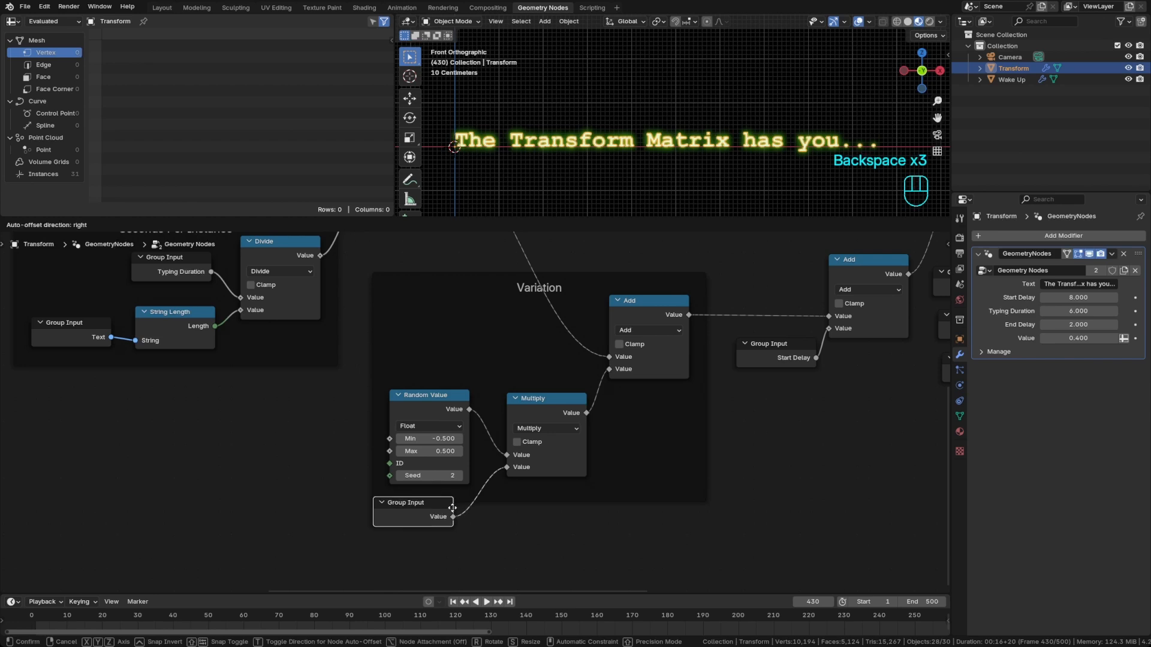
Rename the newly exposed Value group input to Variation Strength
key("n")
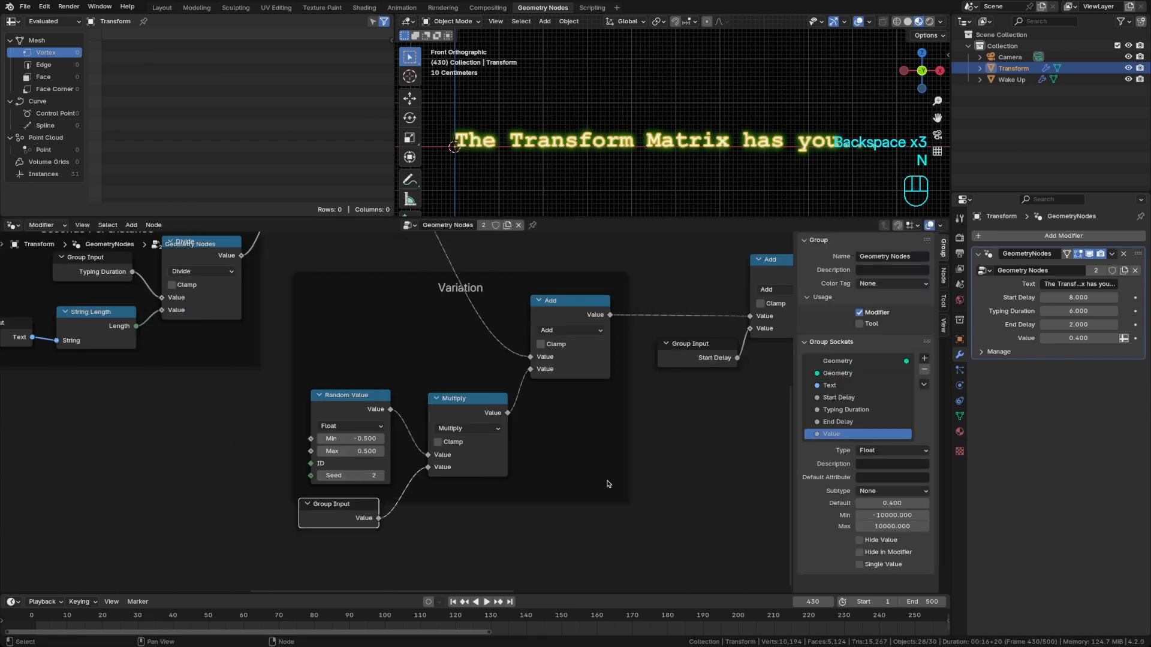
double_click(839, 434)
type("Variation")
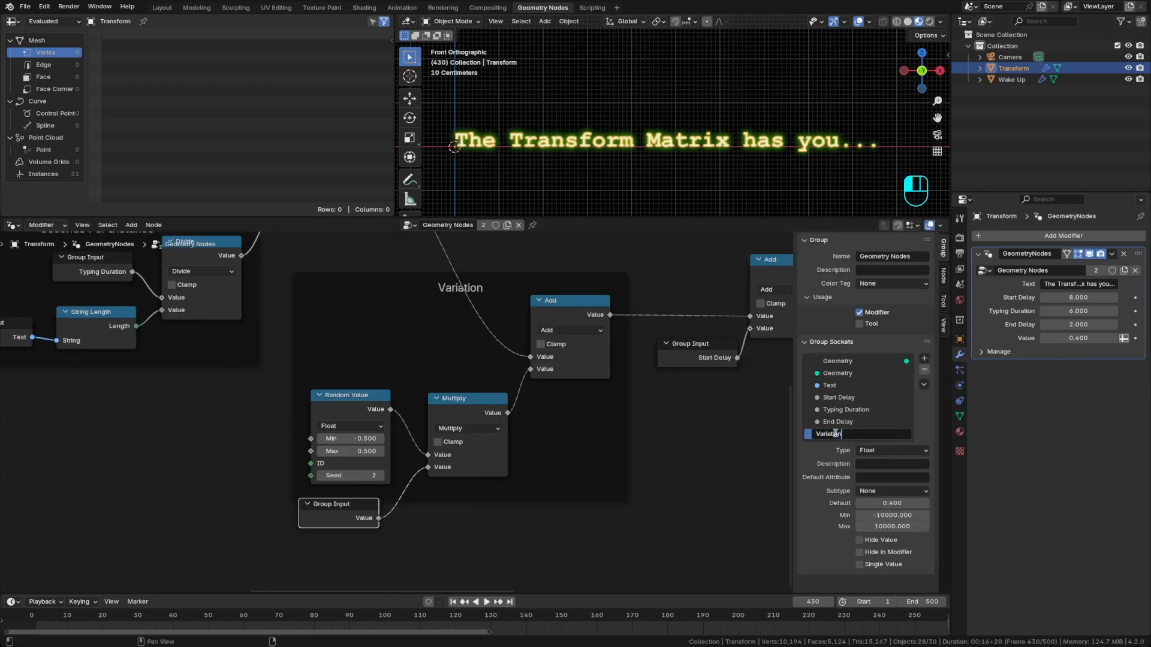
type(" Strength")
key("Return")
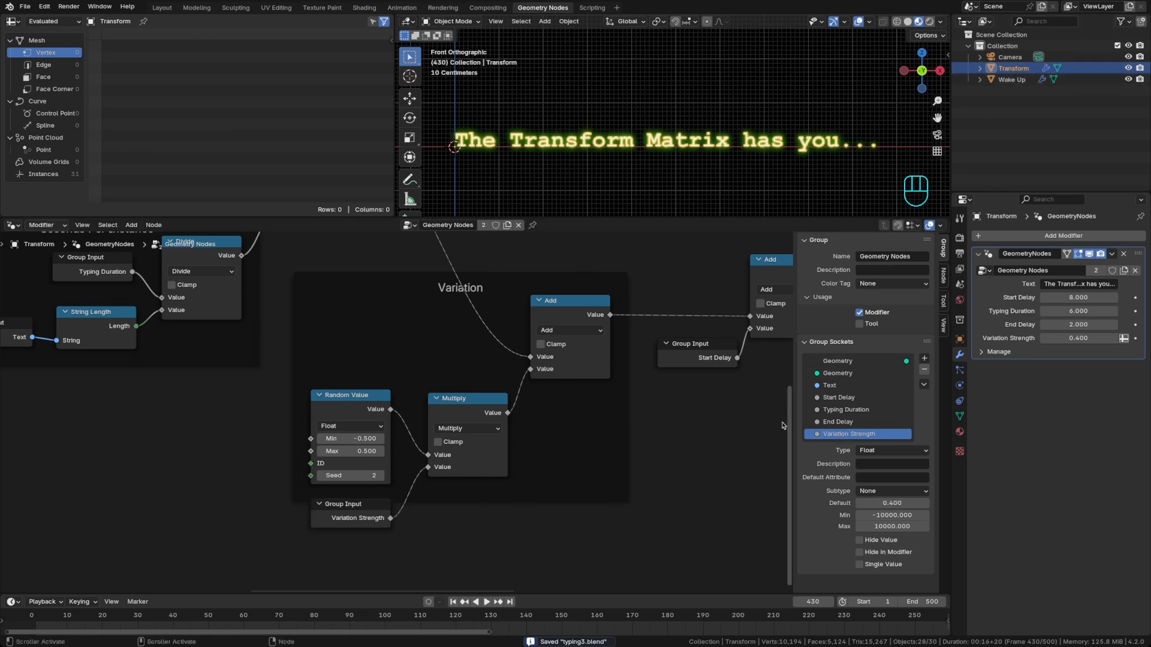
Set the Transform object's Variation Strength to 0.15 and play the animation to check how the text types out
left_click(1079, 337)
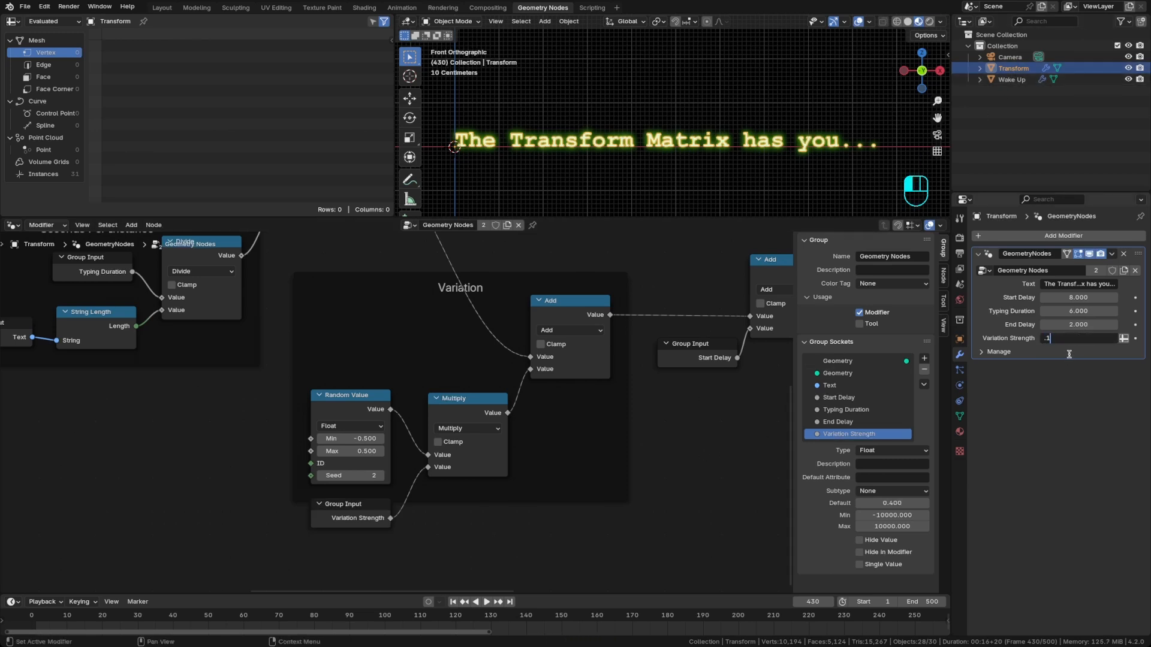
key("Return")
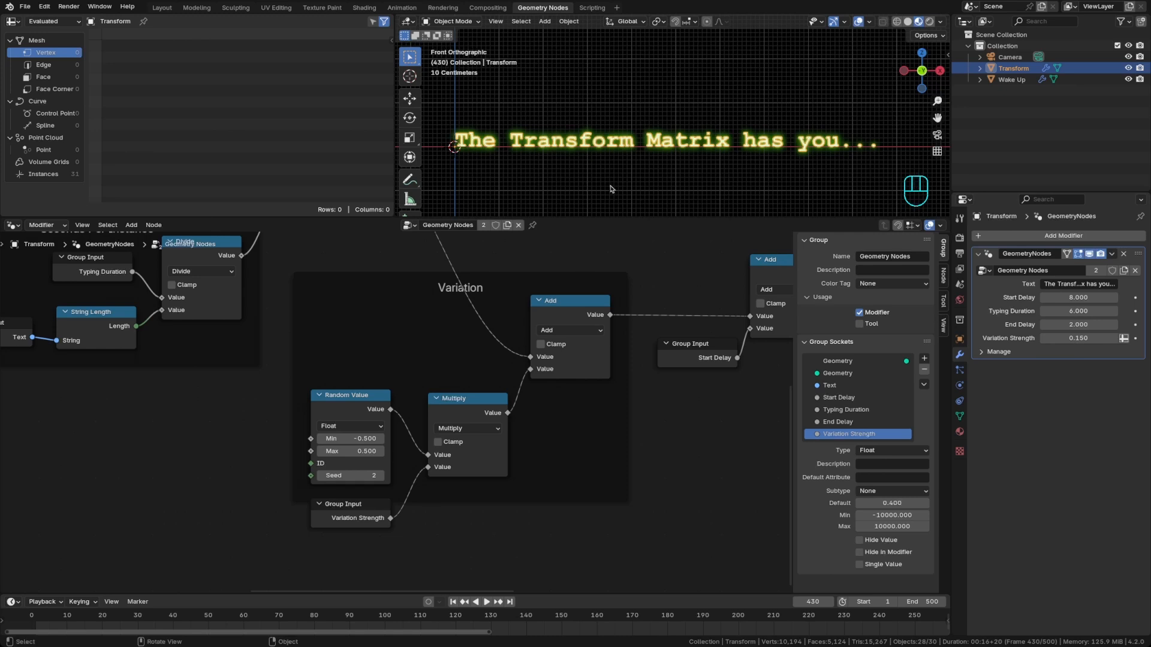
middle_click_drag(611, 189, 639, 177)
key("grave")
left_click_drag(835, 619, 66, 620)
key("space")
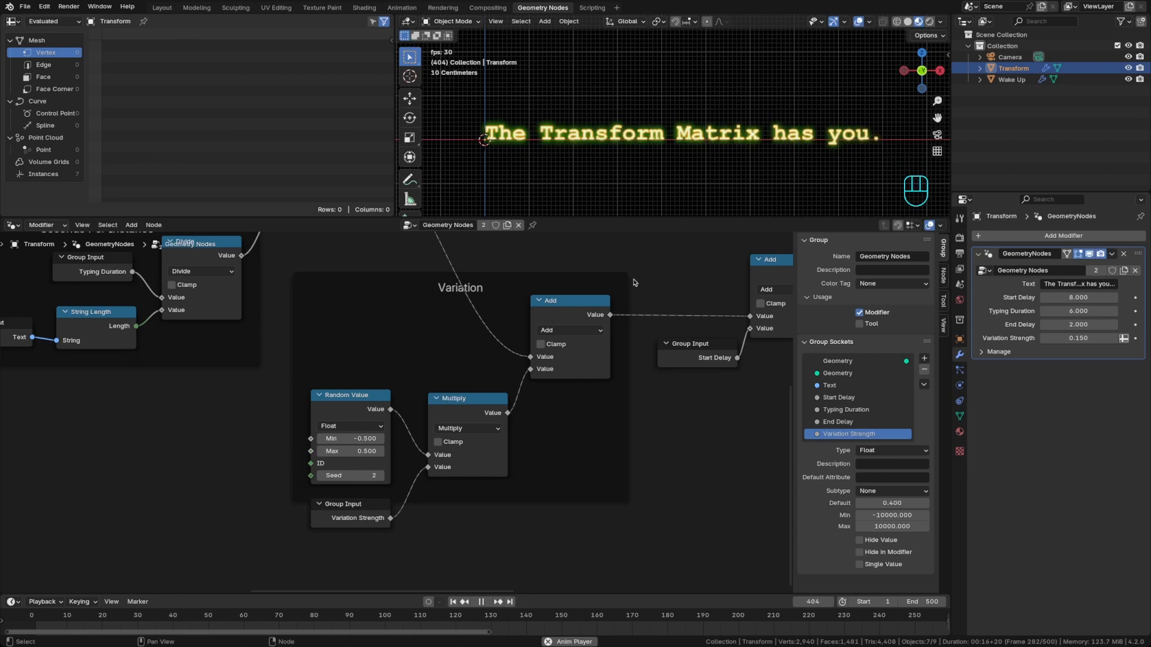
Save the file, stop the playback and return to the first frame
left_click(667, 188)
key("super+s")
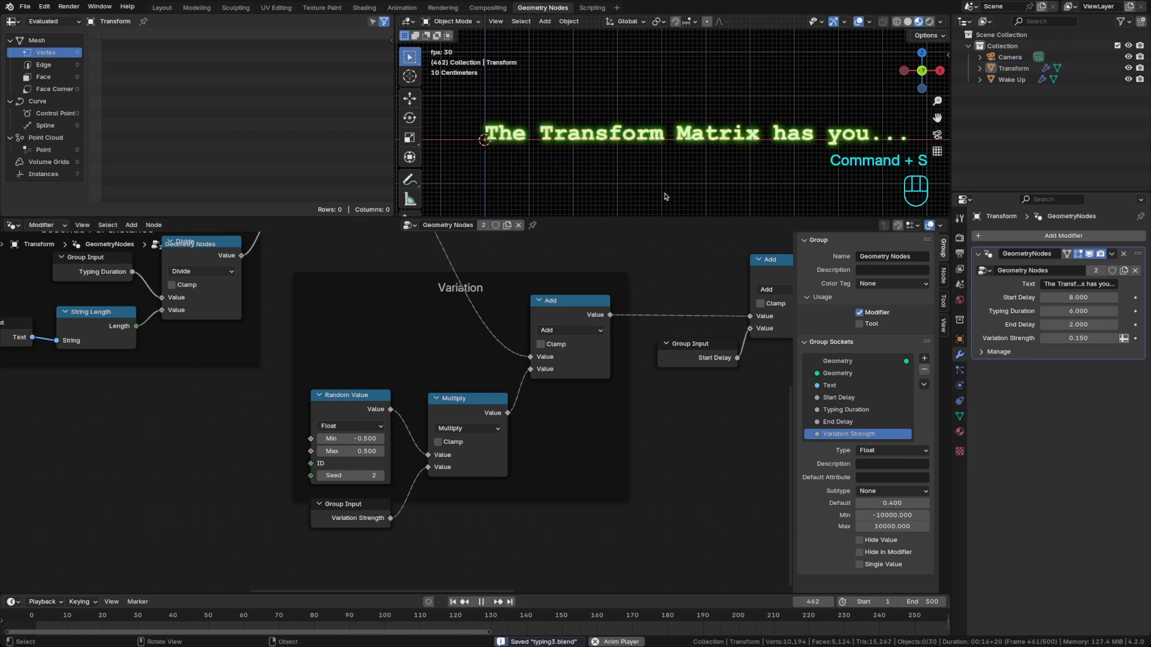
key("space")
key("shift+Left")
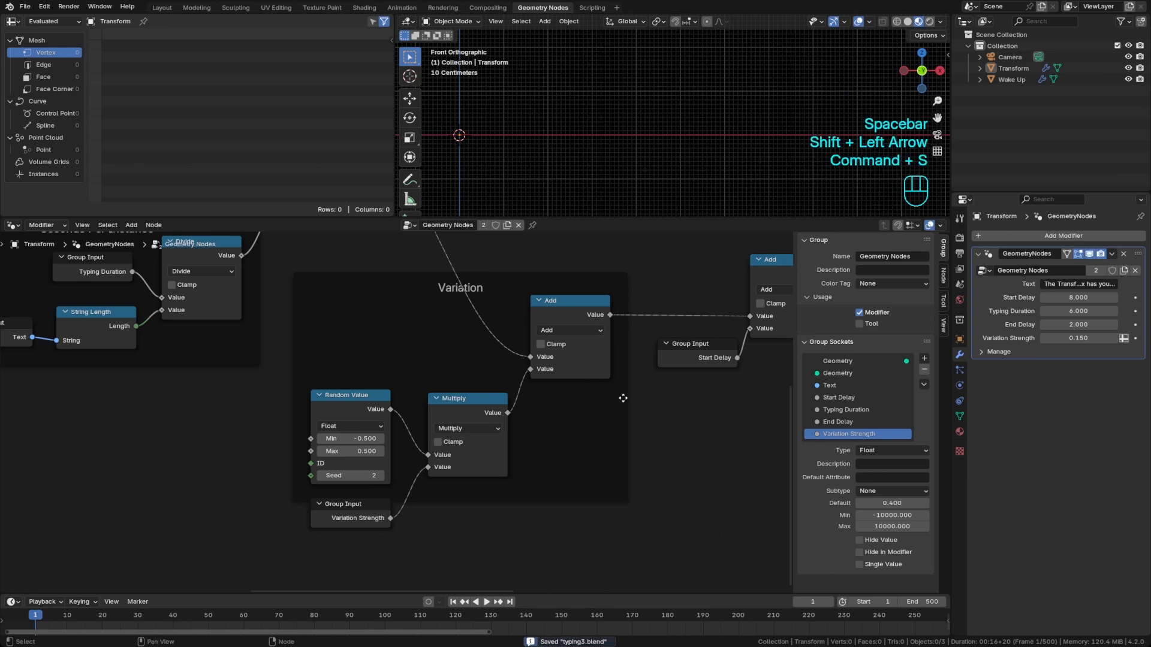
Switch to the Layout workspace in front view and go to frame 421 with the second text line in view
left_click(160, 8)
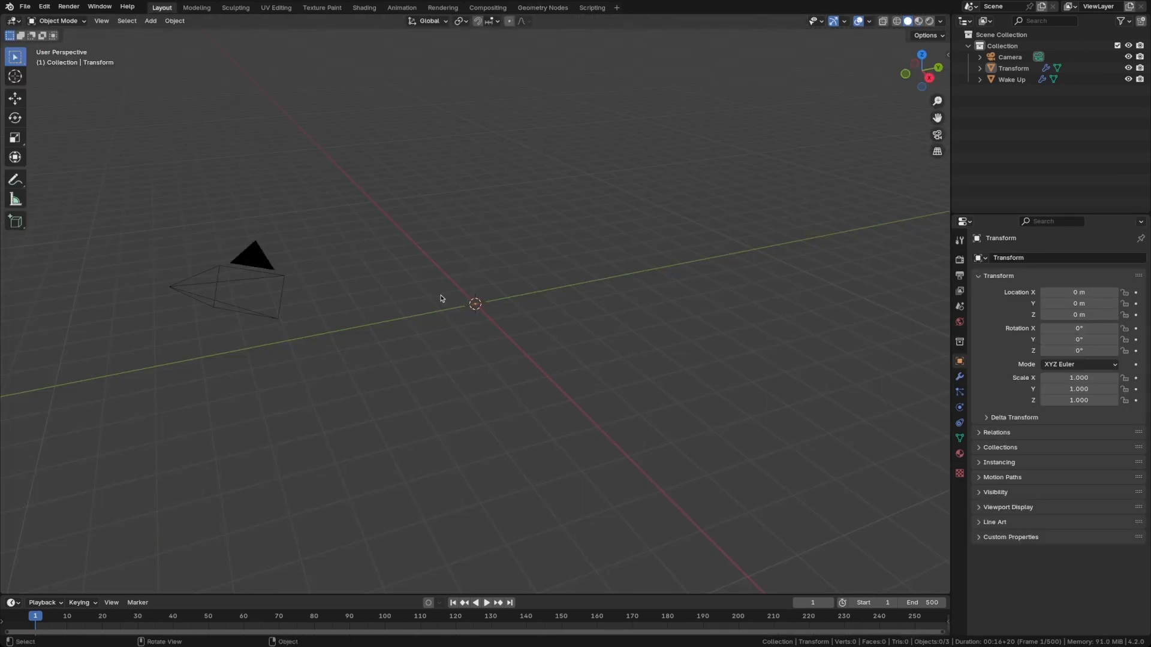
middle_click_drag(441, 295, 514, 281)
key("grave")
left_click(461, 229)
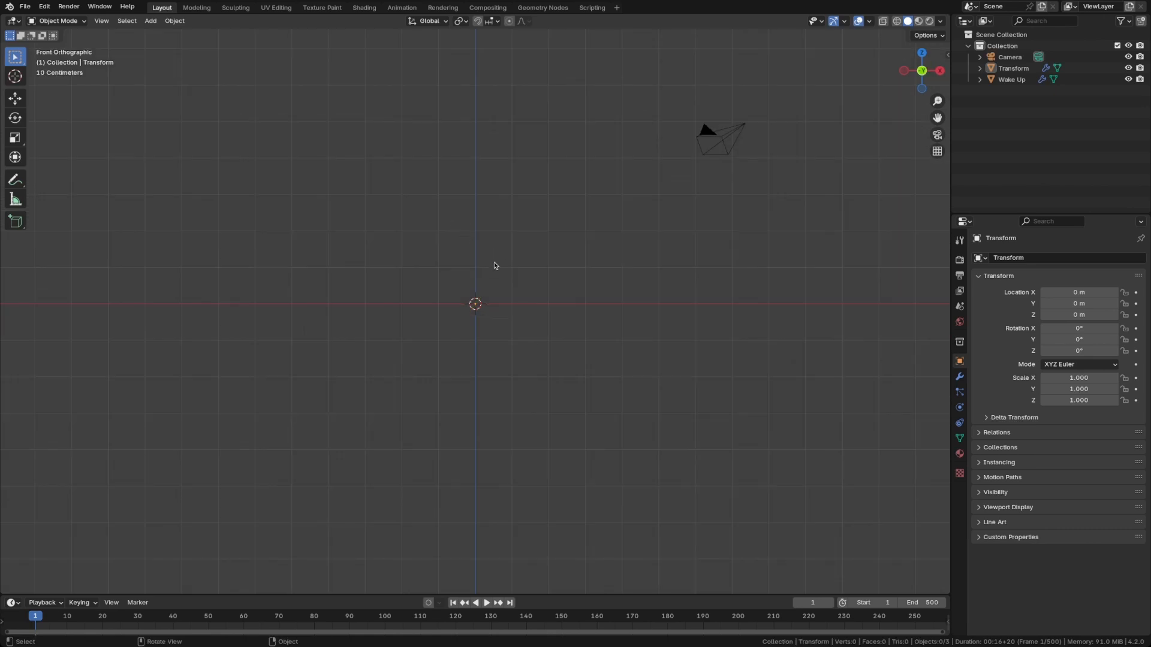
scroll(479, 295, "up", 2)
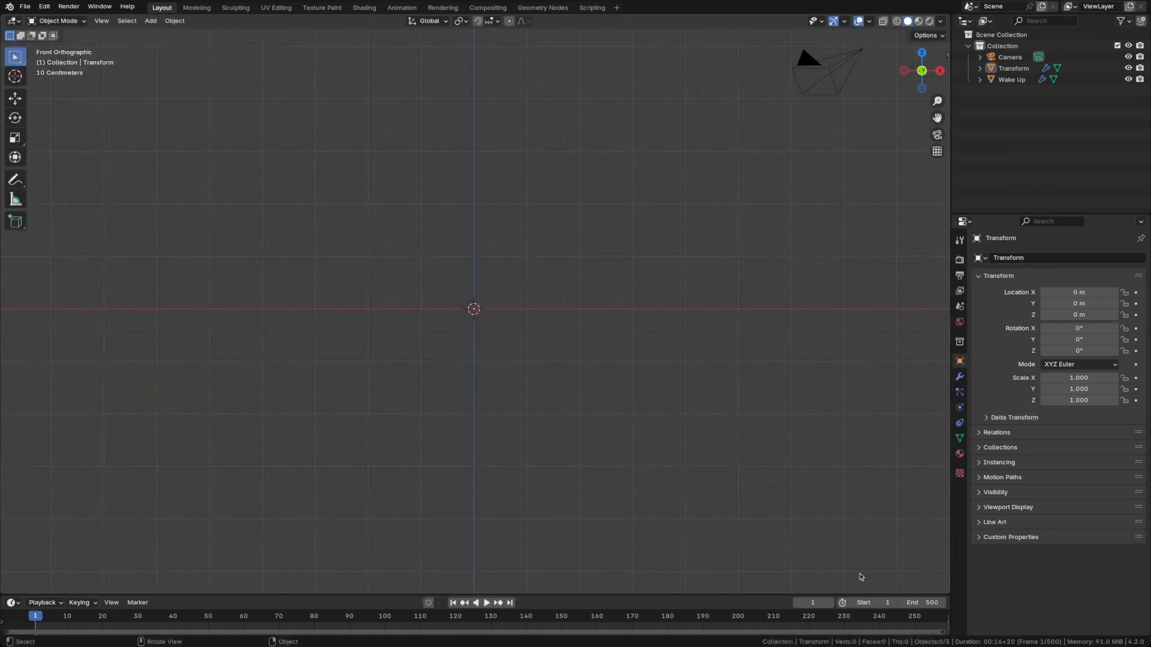
left_click_drag(816, 602, 1066, 603)
middle_click_drag(661, 461, 482, 457, "shift")
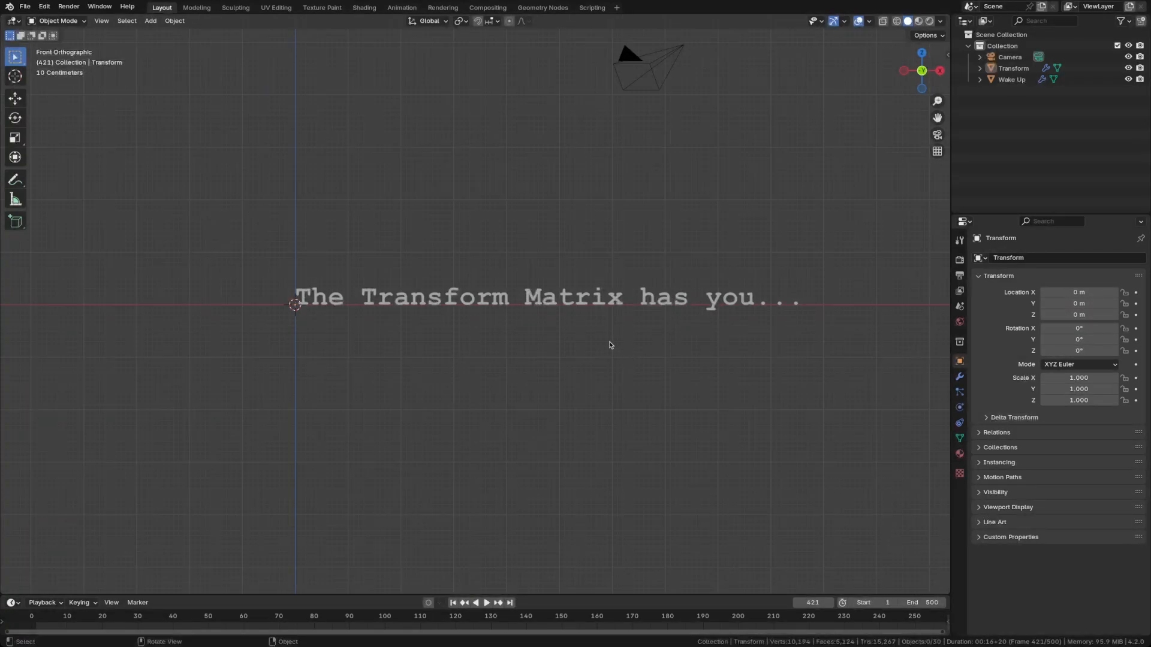
Center the text line in the front view and align the active camera to that view
left_click(628, 58)
middle_click_drag(660, 162, 594, 158, "shift")
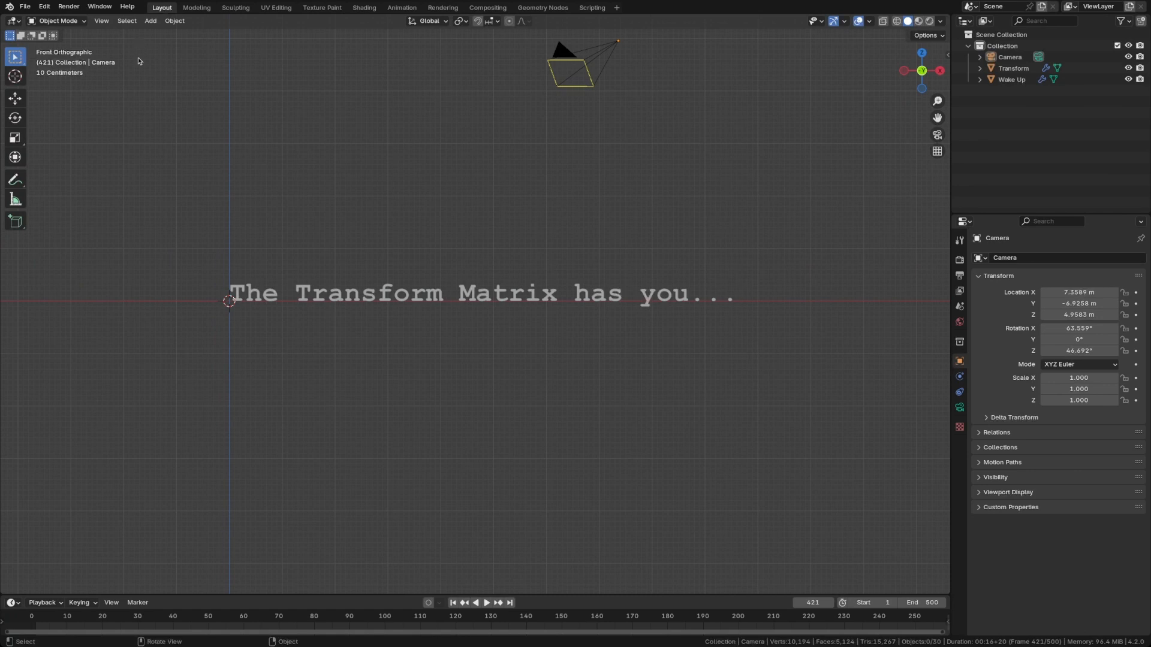
left_click(100, 21)
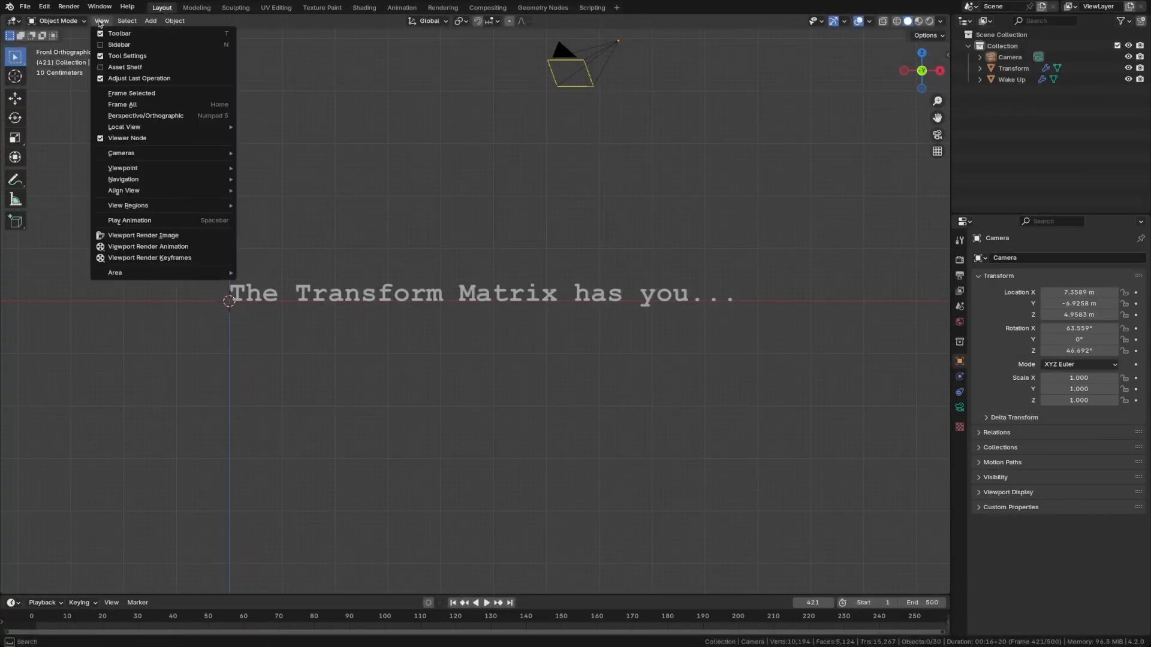
mouse_move(114, 167)
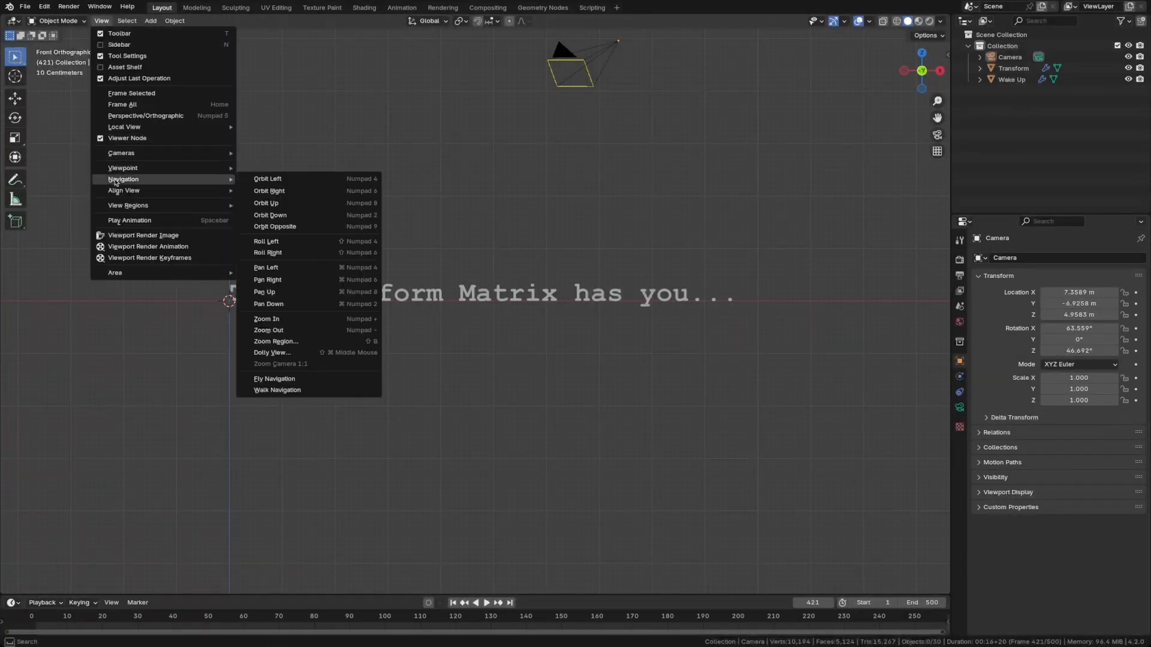
mouse_move(126, 193)
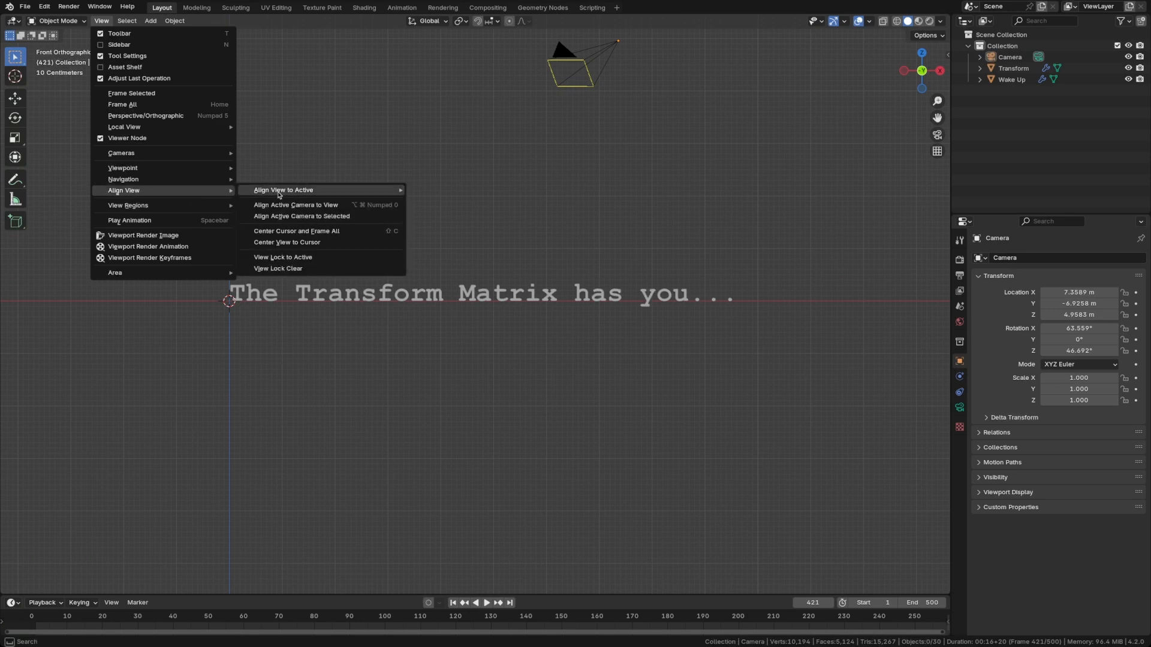
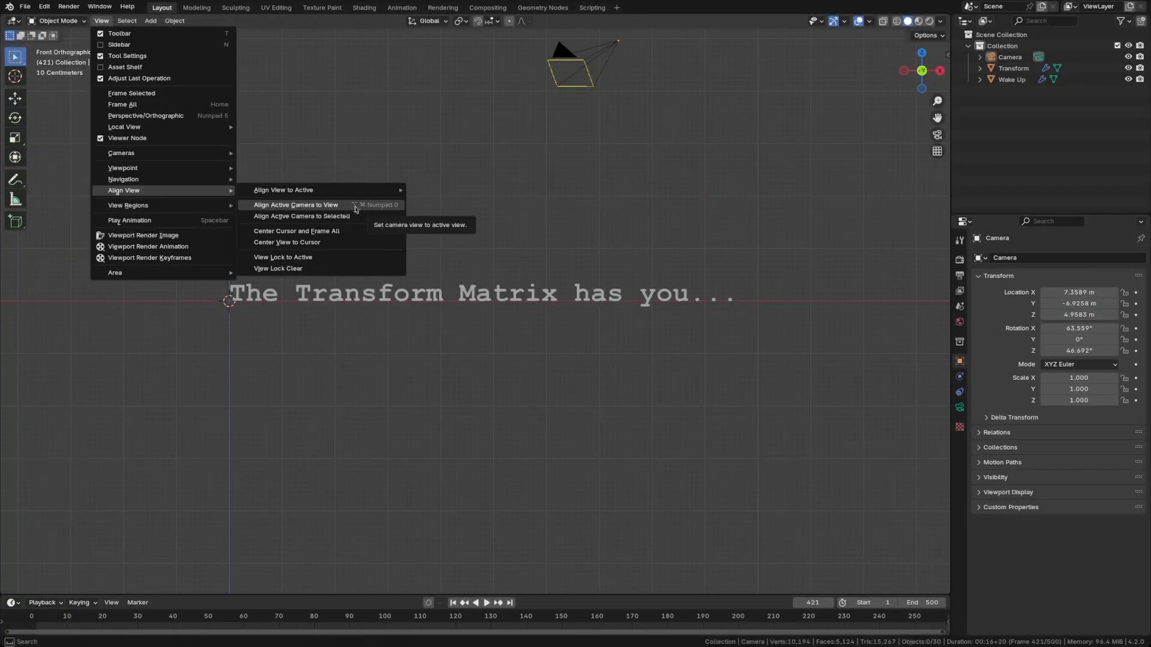
left_click(395, 209)
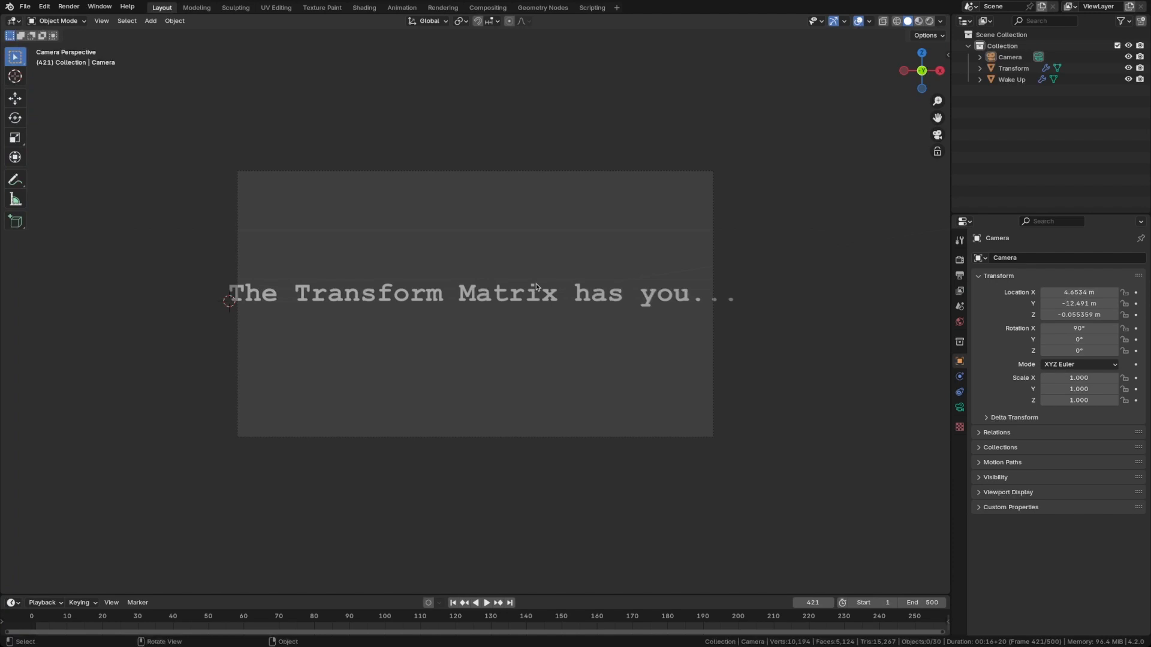
Lock the camera to the view and reframe it so the whole text line fits in the upper part of the frame
key("n")
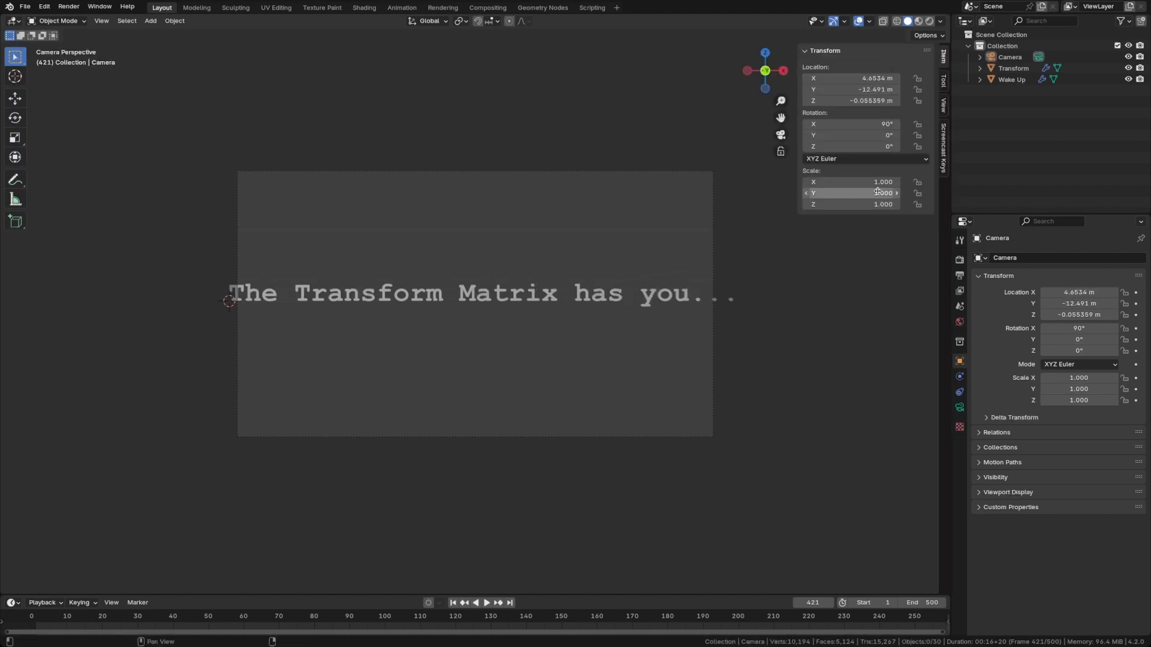
left_click(943, 106)
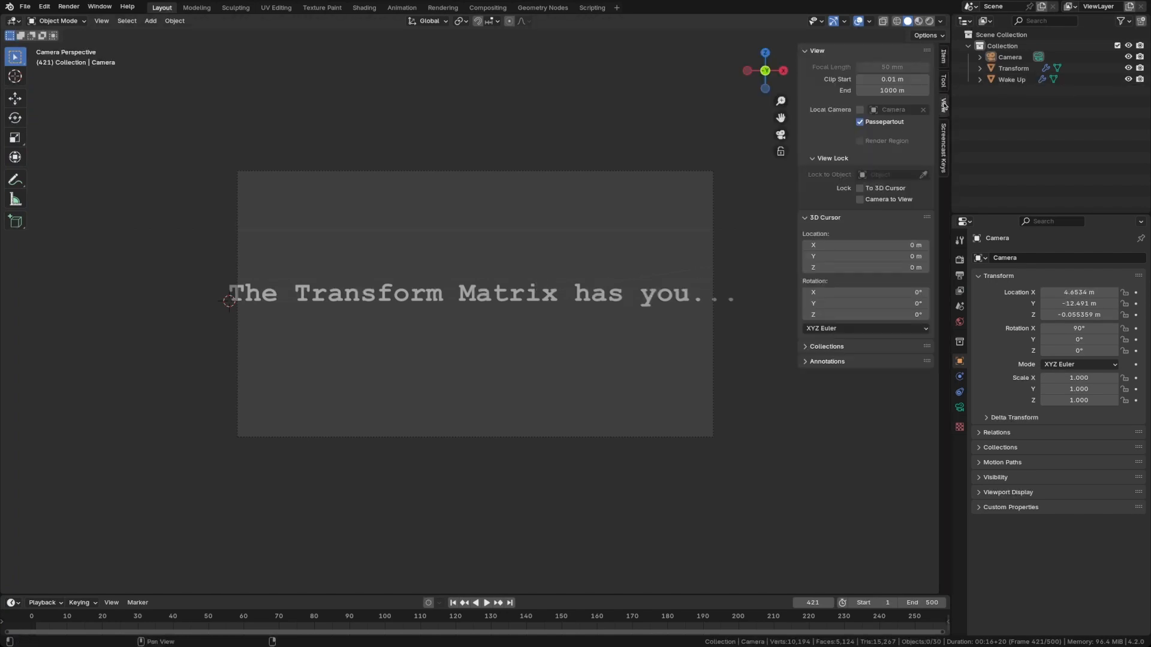
left_click(860, 200)
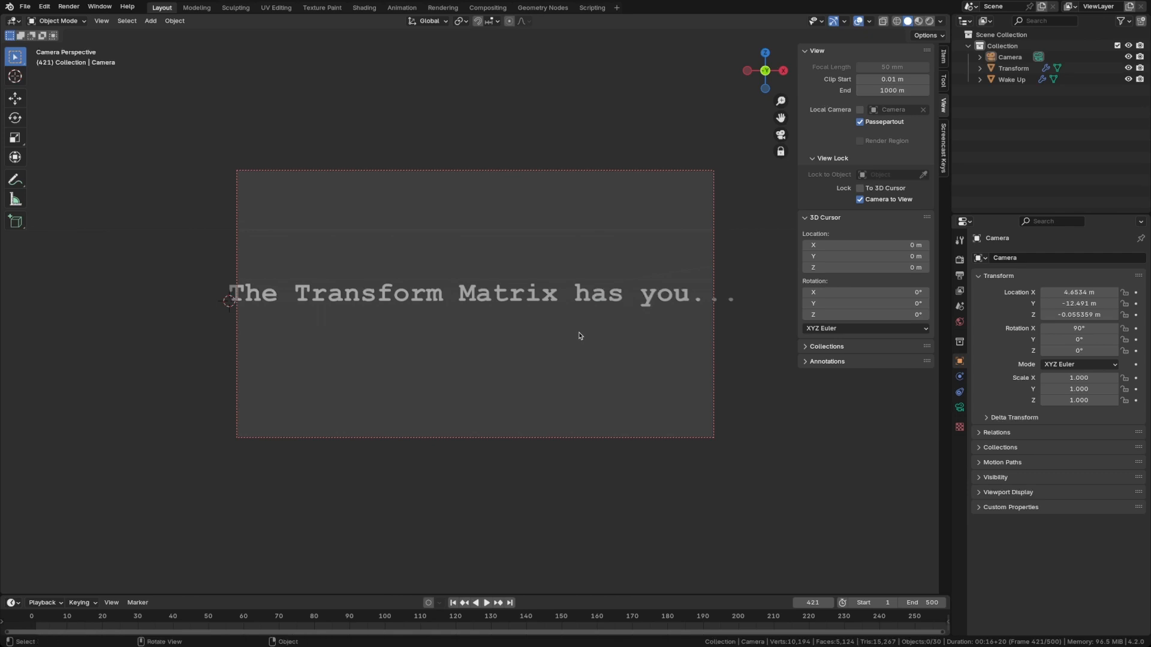
left_click(1011, 57)
key("g")
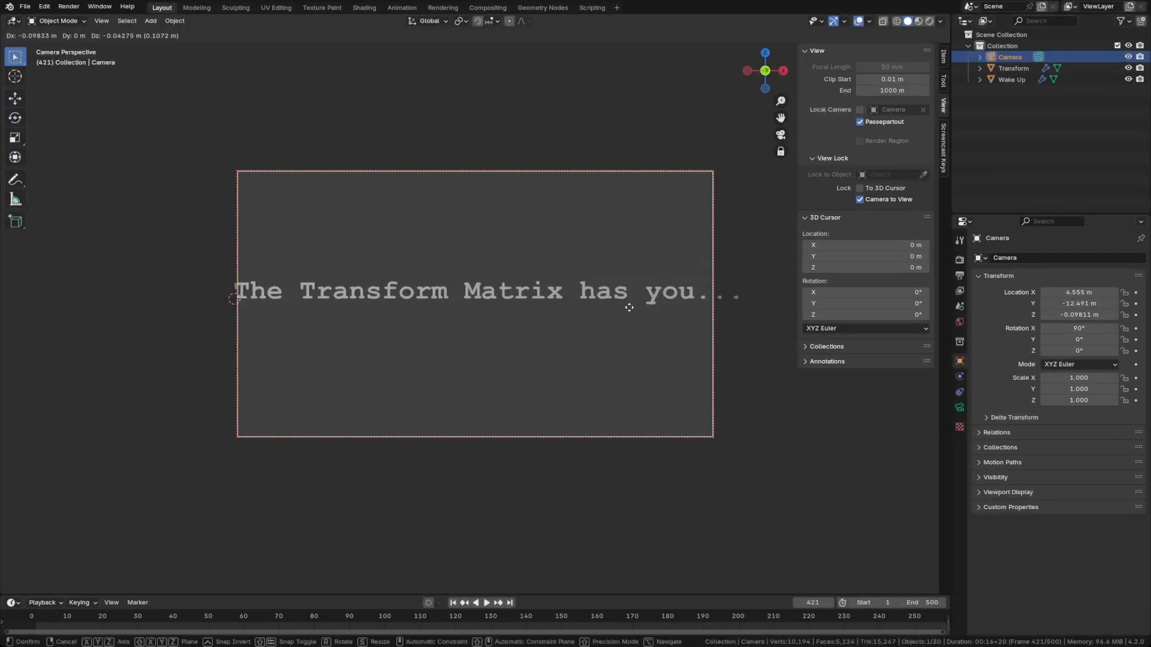
left_click(569, 313)
scroll(612, 323, "down", 2)
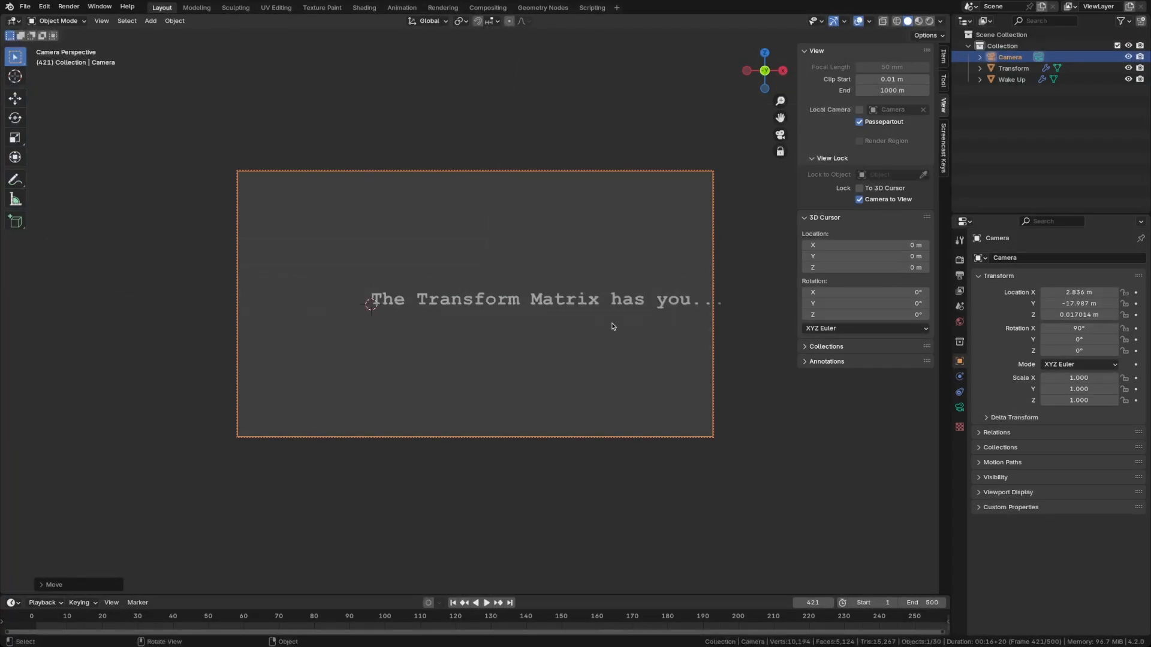
scroll(612, 323, "up", 1)
middle_click_drag(612, 322, 559, 284, "shift")
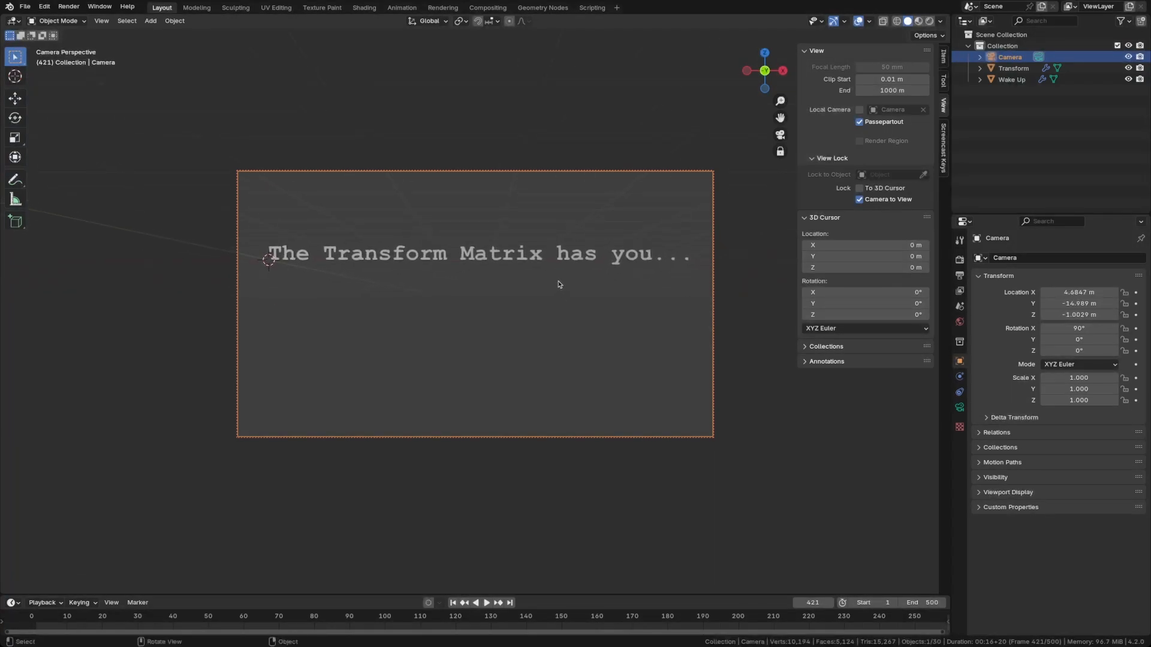
Make the camera orthographic with a scale of 10.414 and shift the framing slightly so the text sits a little higher
left_click(959, 408)
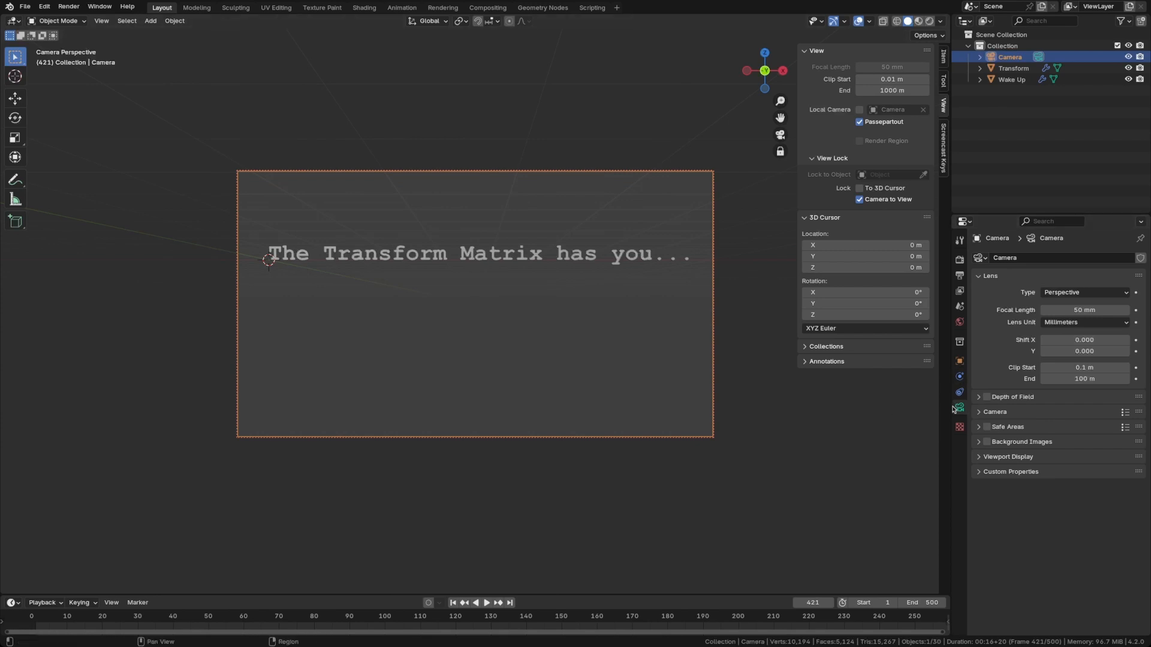
left_click(1063, 294)
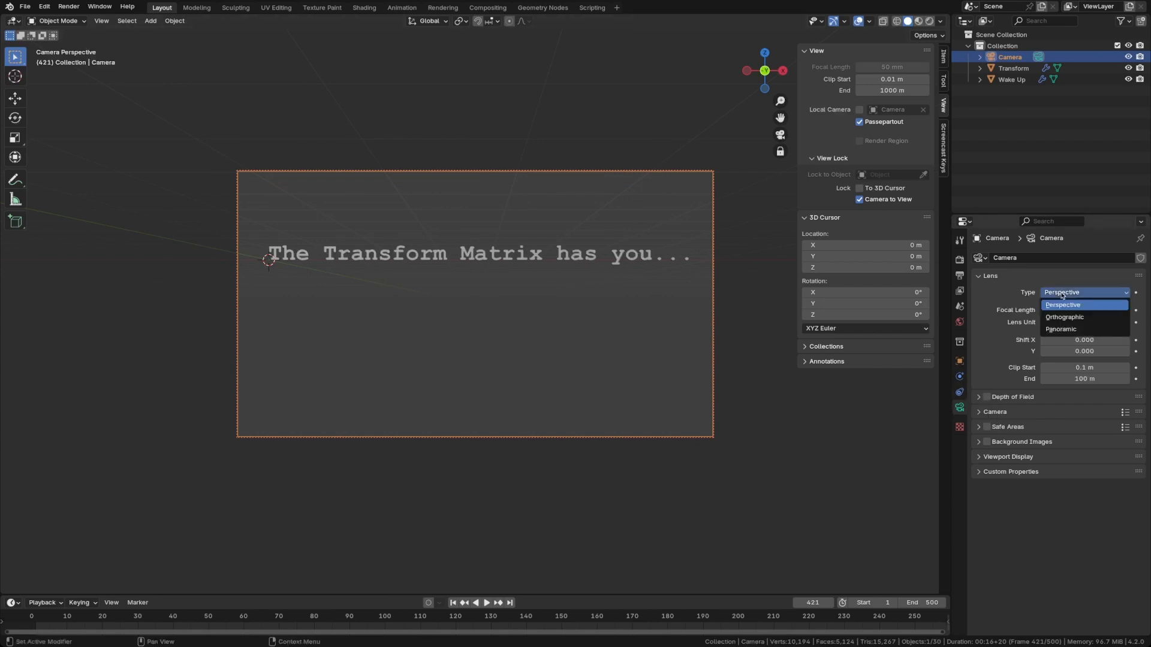
left_click(1058, 318)
left_click_drag(1085, 310, 1133, 310)
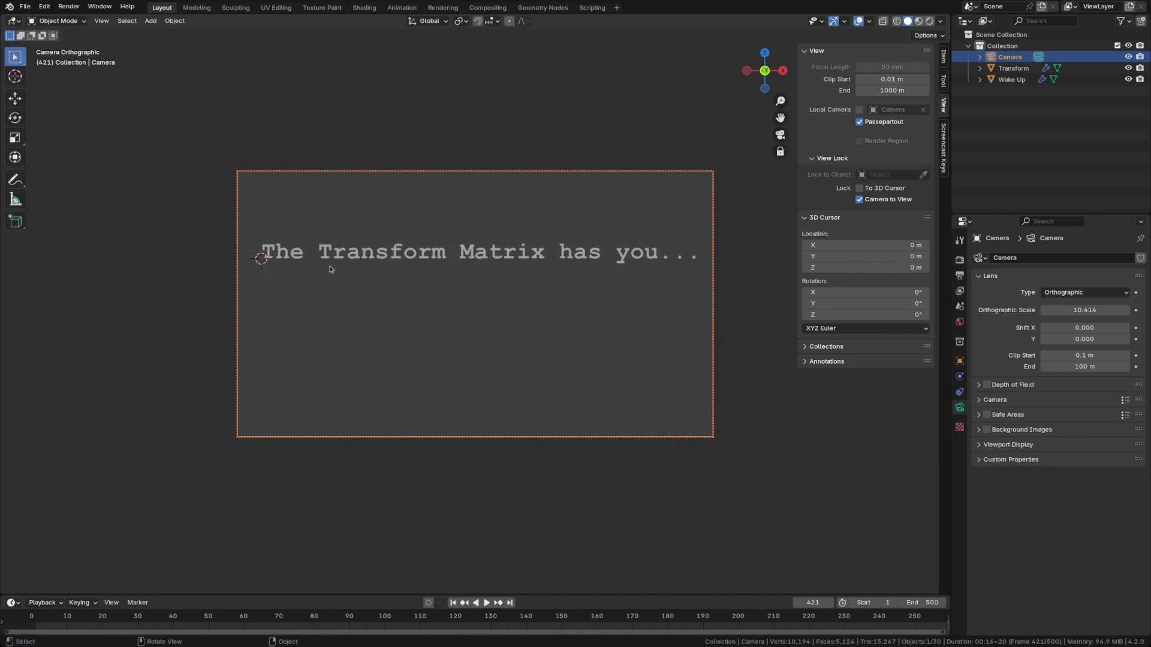
mouse_move(555, 308)
middle_mouse_down("shift")
mouse_move(537, 321)
mouse_move(565, 326)
mouse_move(544, 287)
mouse_move(561, 277)
mouse_move(552, 300)
middle_mouse_up("shift")
Set the render output to FFmpeg Video with Perceptually Lossless output quality
left_click(959, 276)
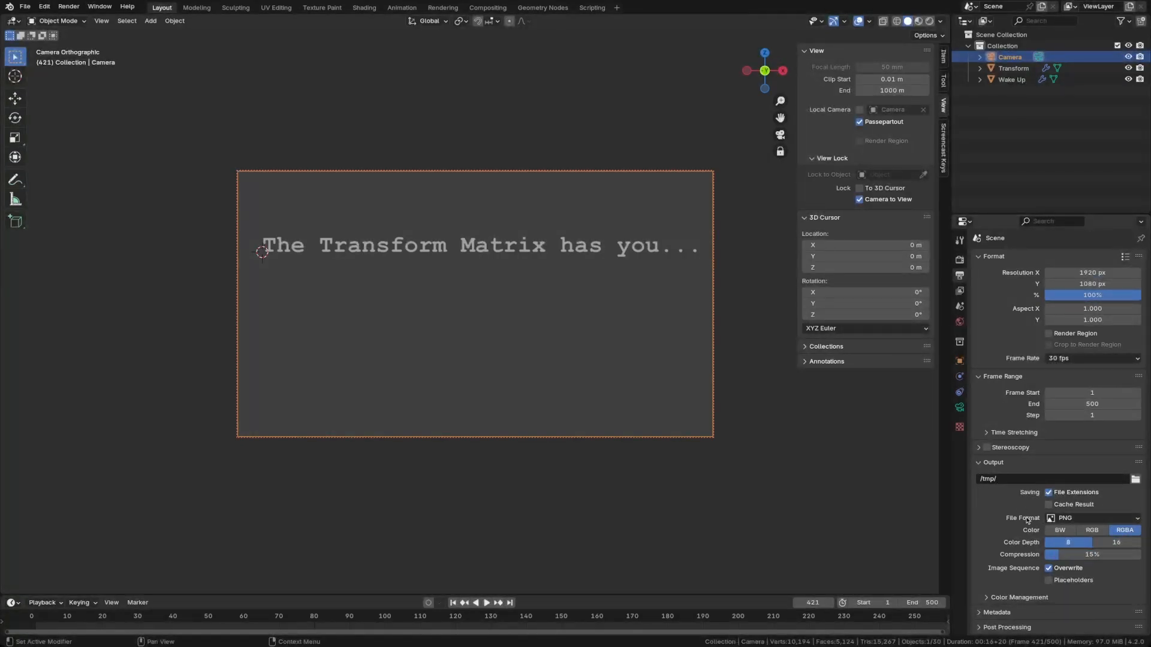
left_click(1069, 521)
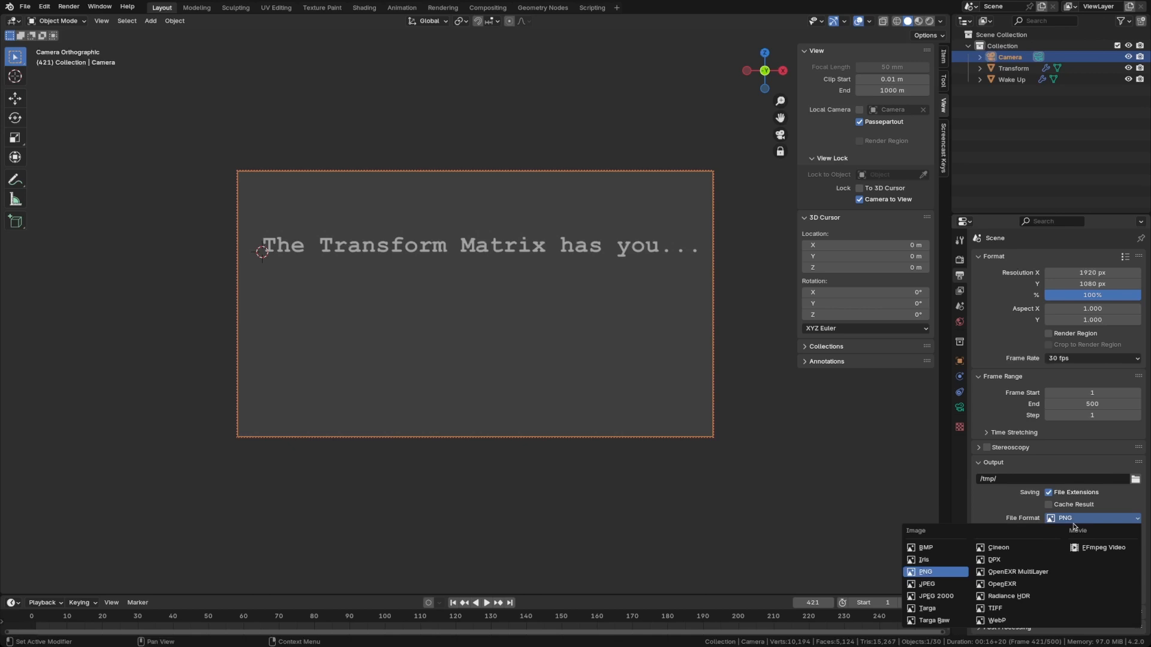
left_click(1093, 549)
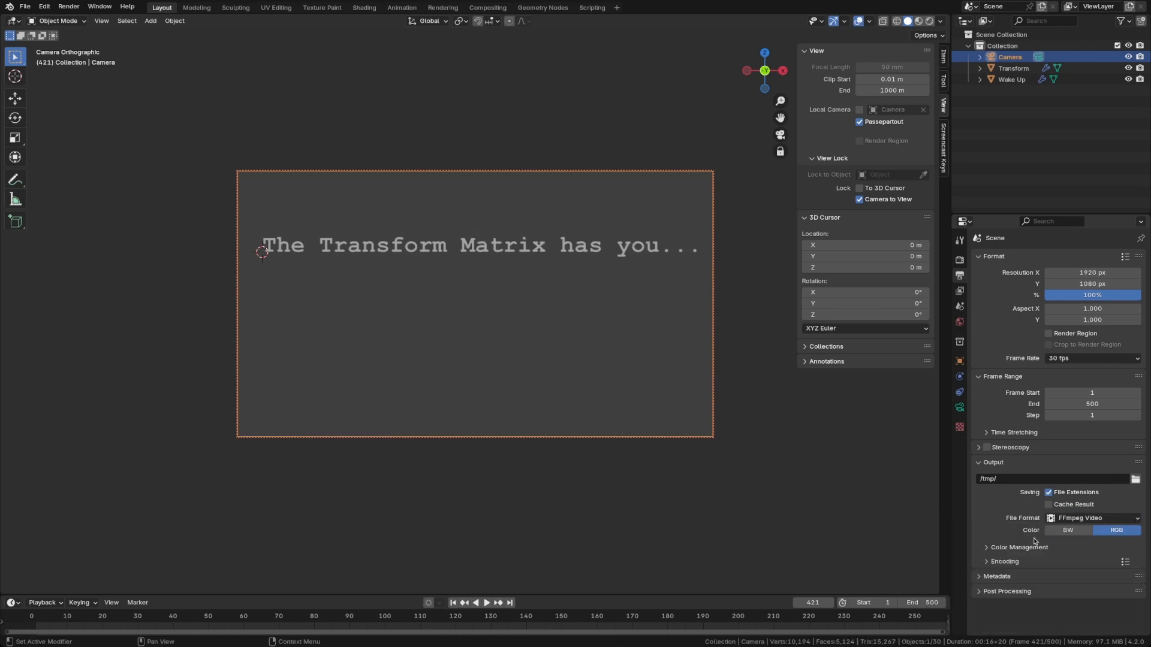
left_click(1005, 562)
scroll(1012, 540, "down", 5)
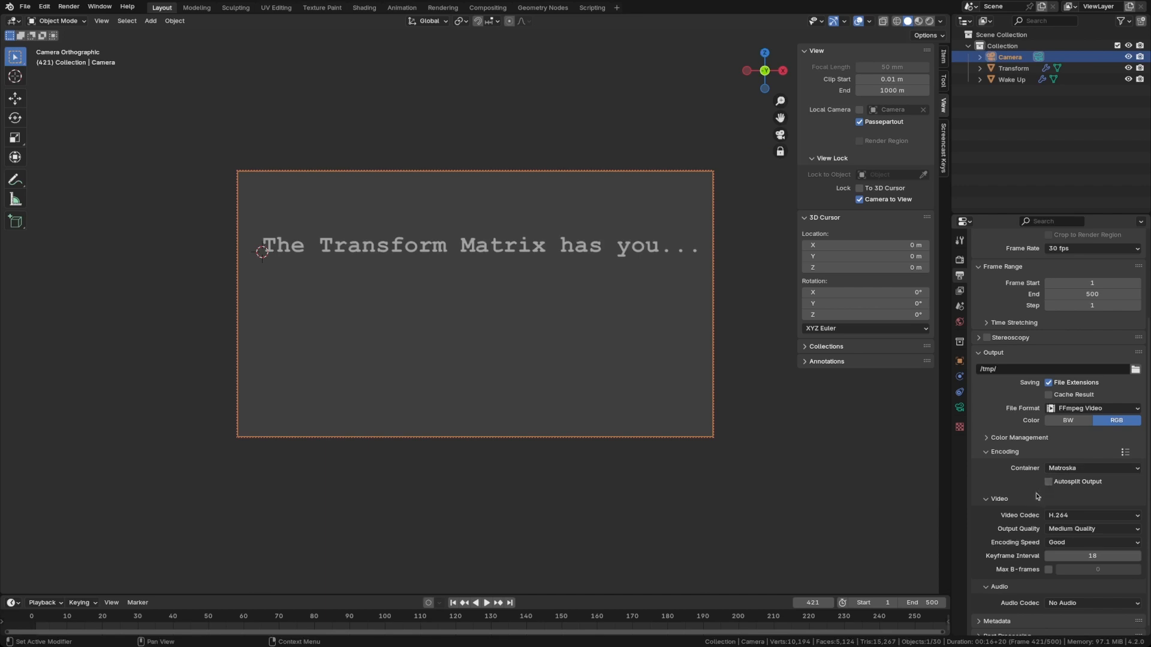
left_click(1063, 529)
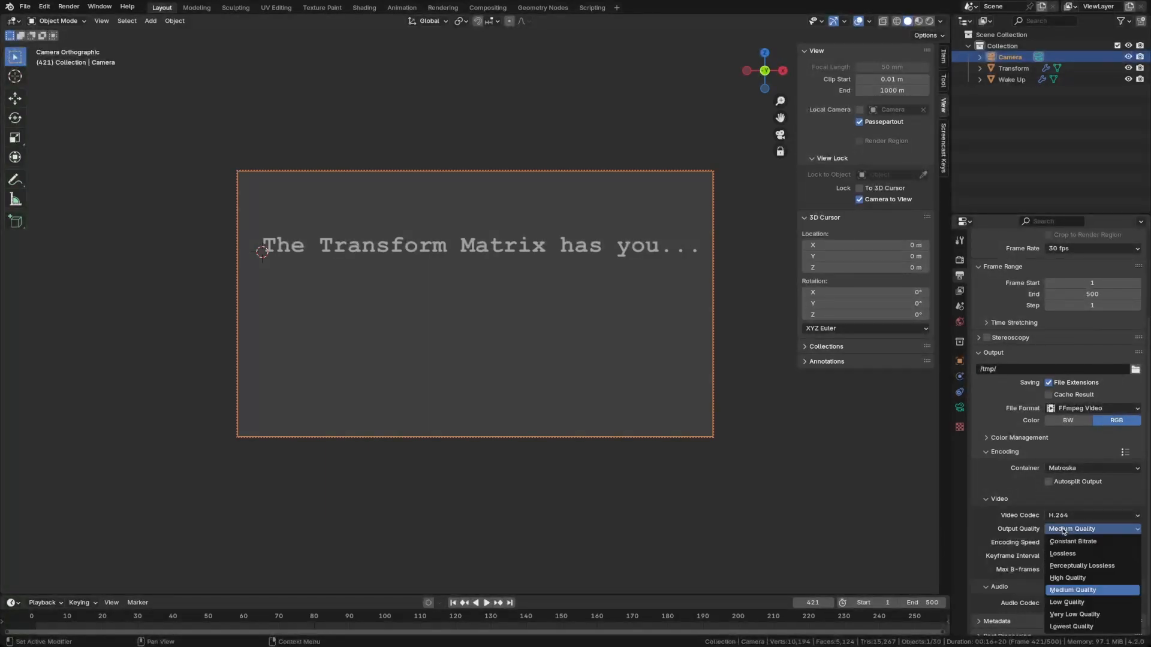
left_click(1066, 566)
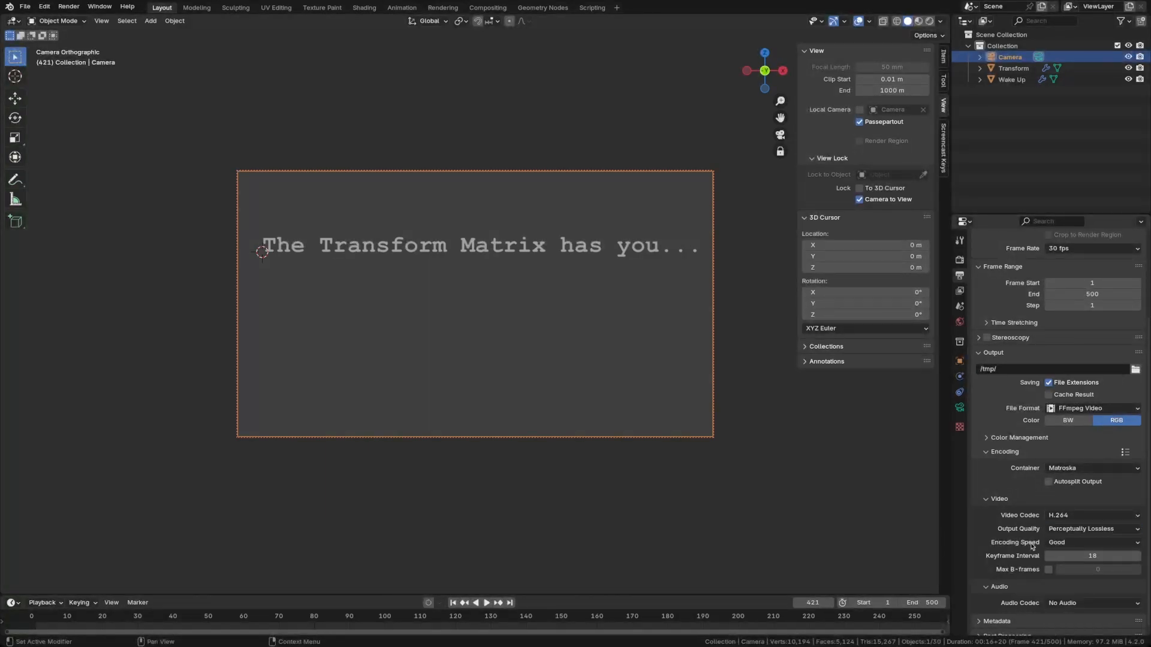
scroll(1015, 546, "up", 5)
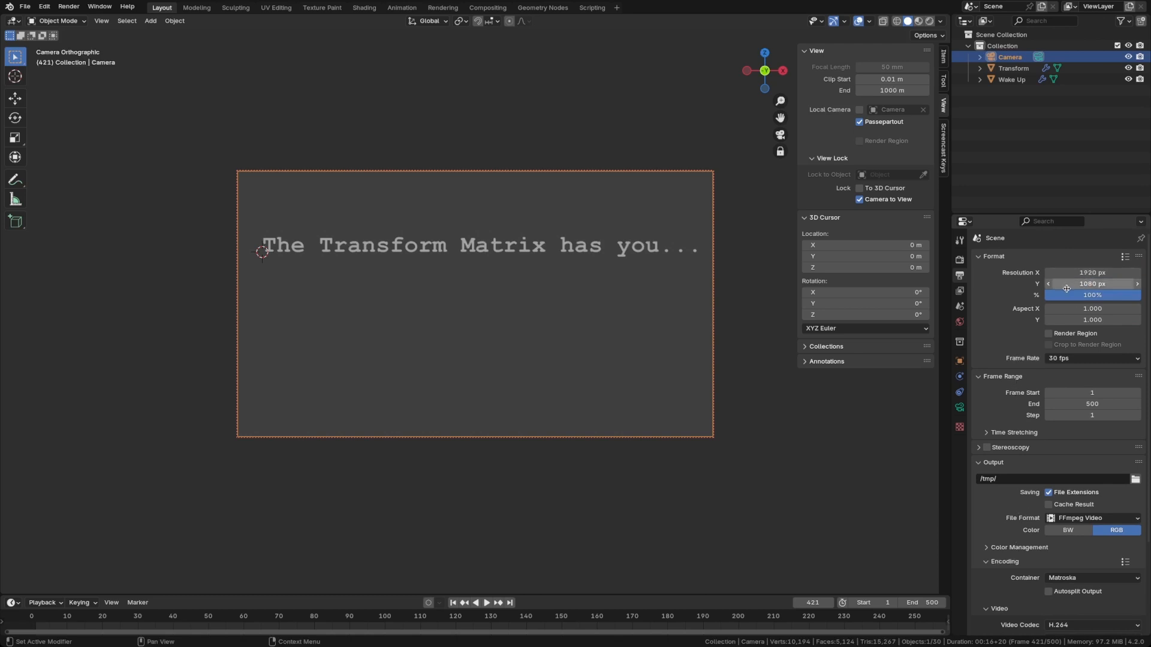
Examine the EEVEE sampling settings and the Render Animation command without starting a render
left_click(960, 260)
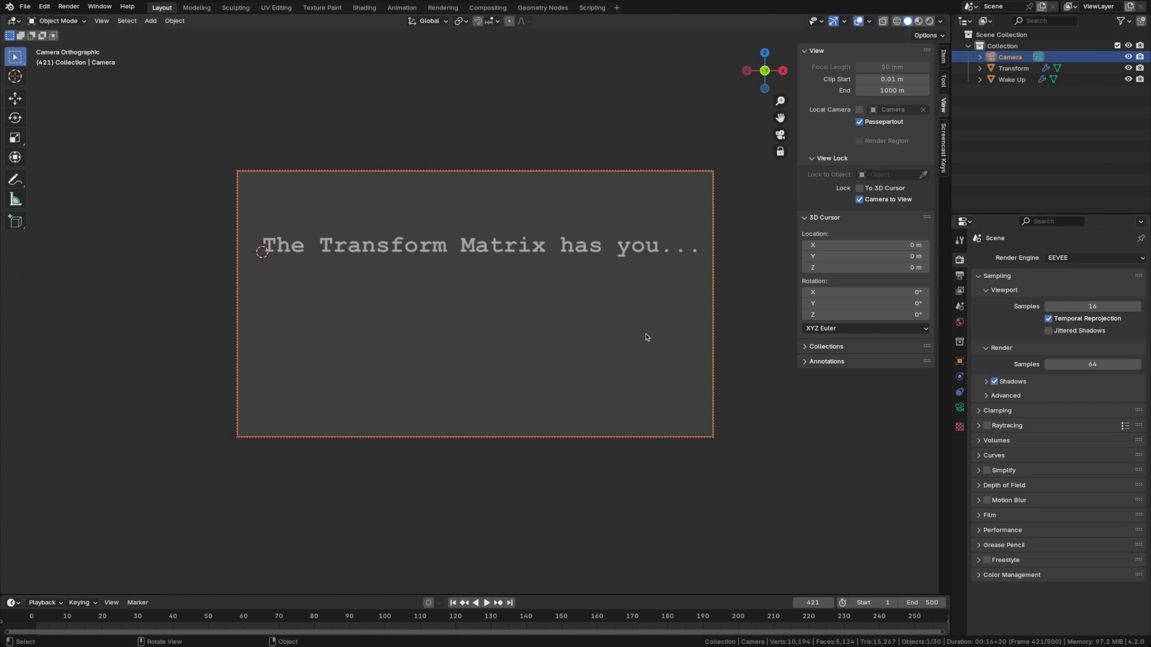
left_click(69, 8)
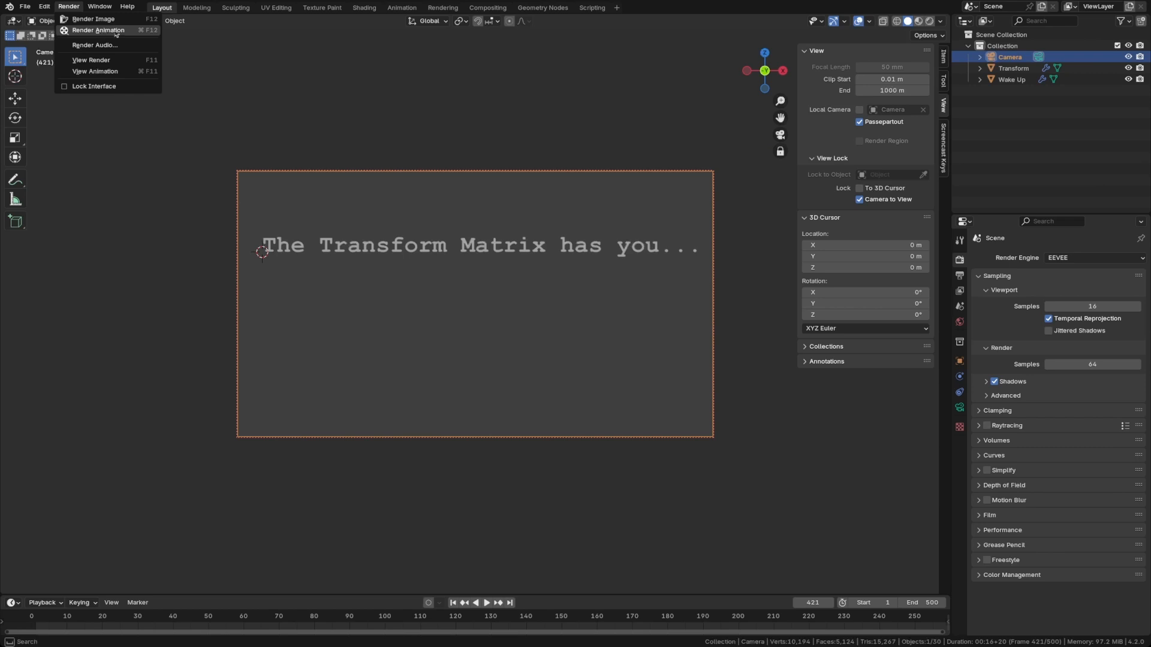
left_click(584, 559)
Play and scrub through the end of the animation to find the last frame showing the text, and set the end frame to 479
key("space")
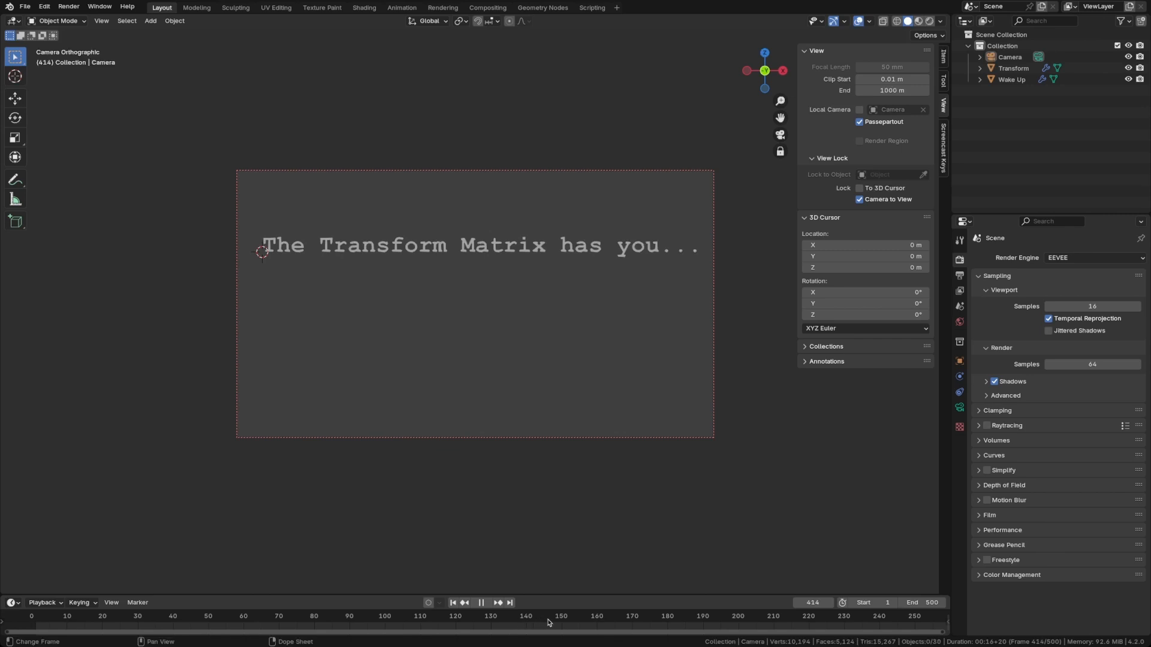
key("grave")
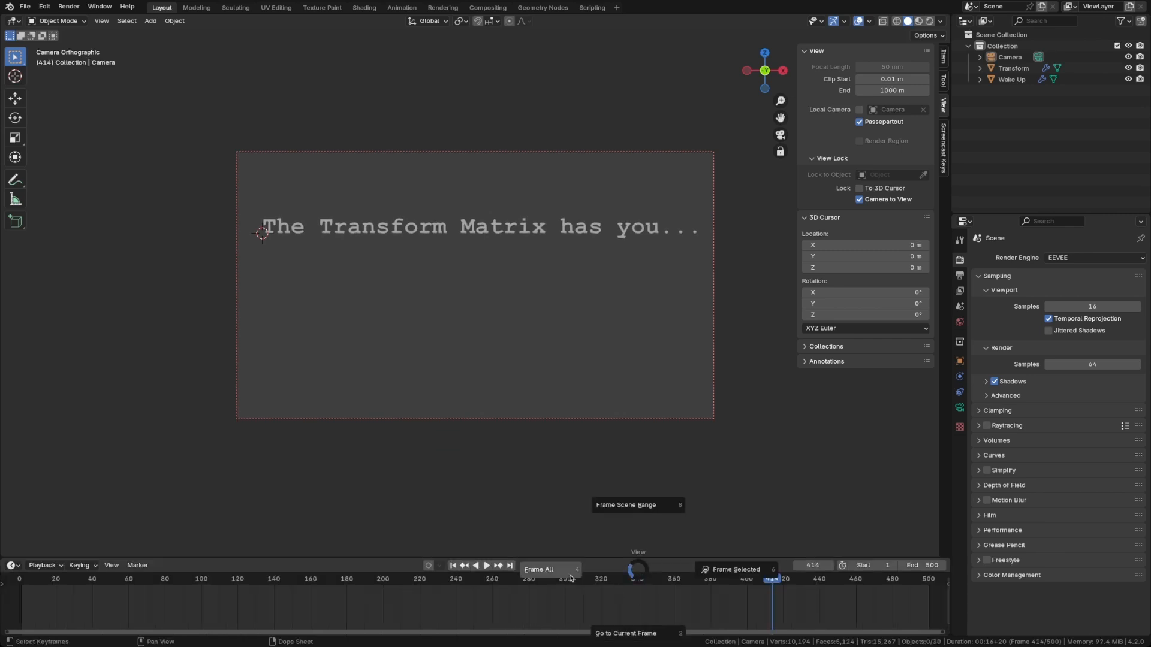
left_click(579, 580)
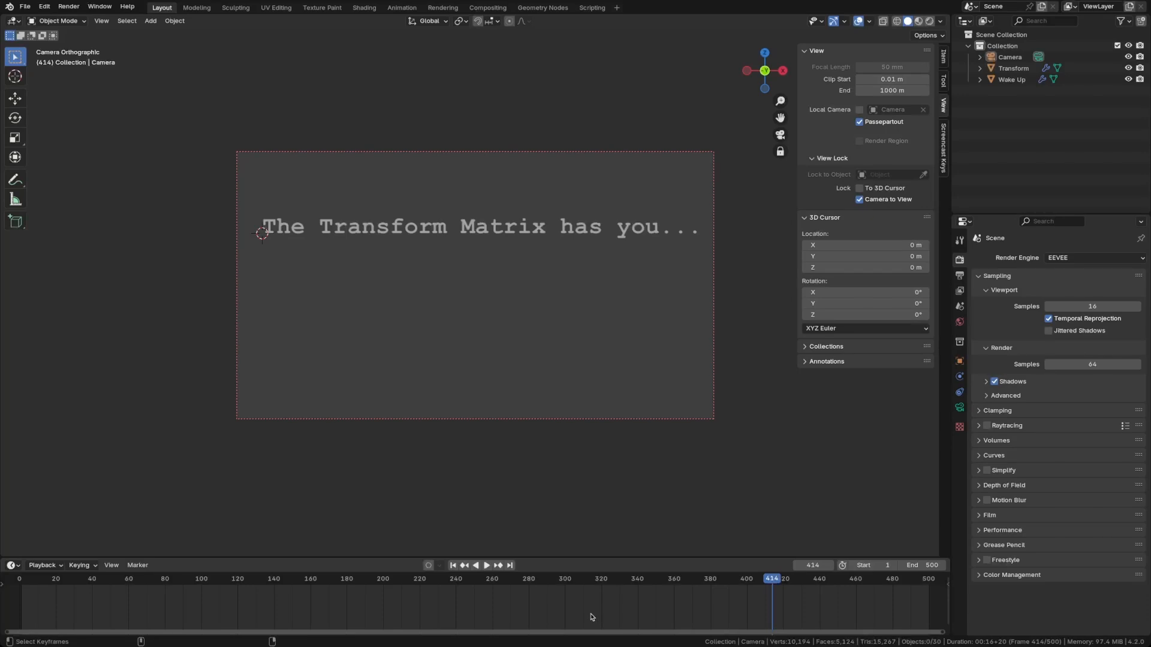
left_click(778, 580)
key("space")
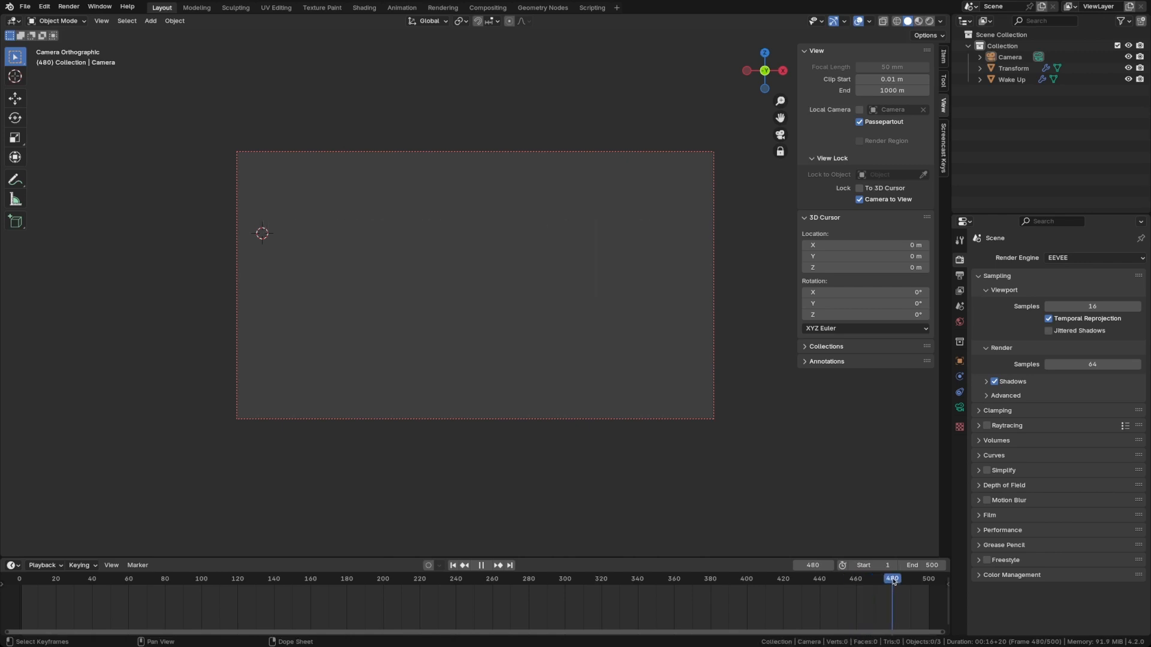
left_click_drag(893, 581, 891, 582)
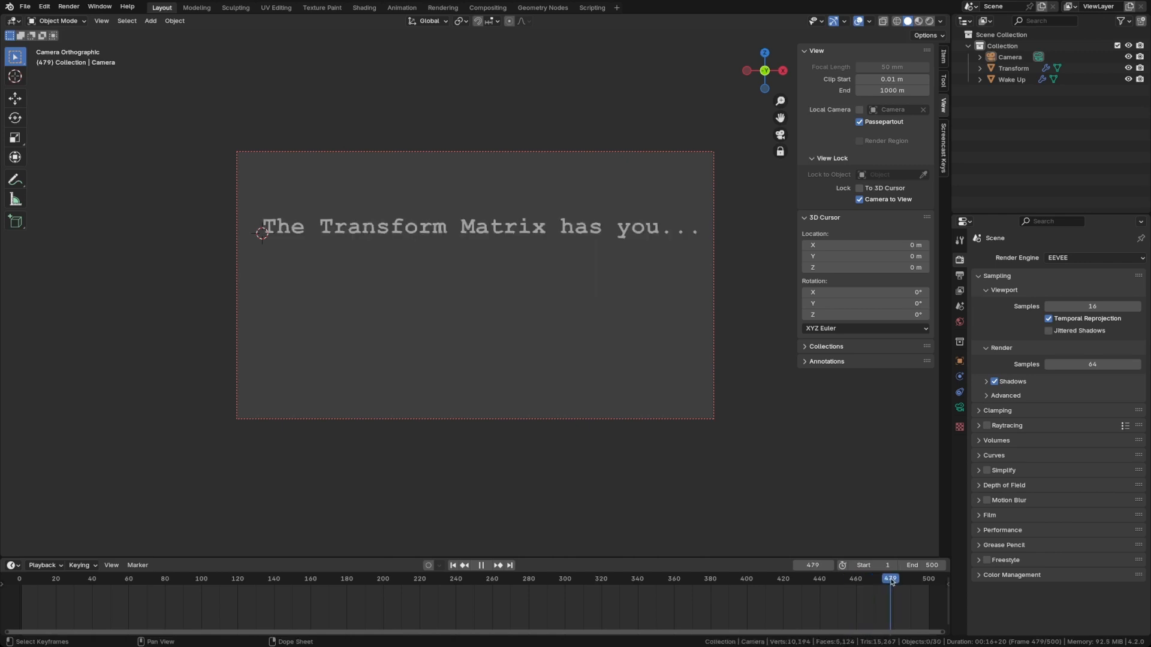
left_click(929, 565)
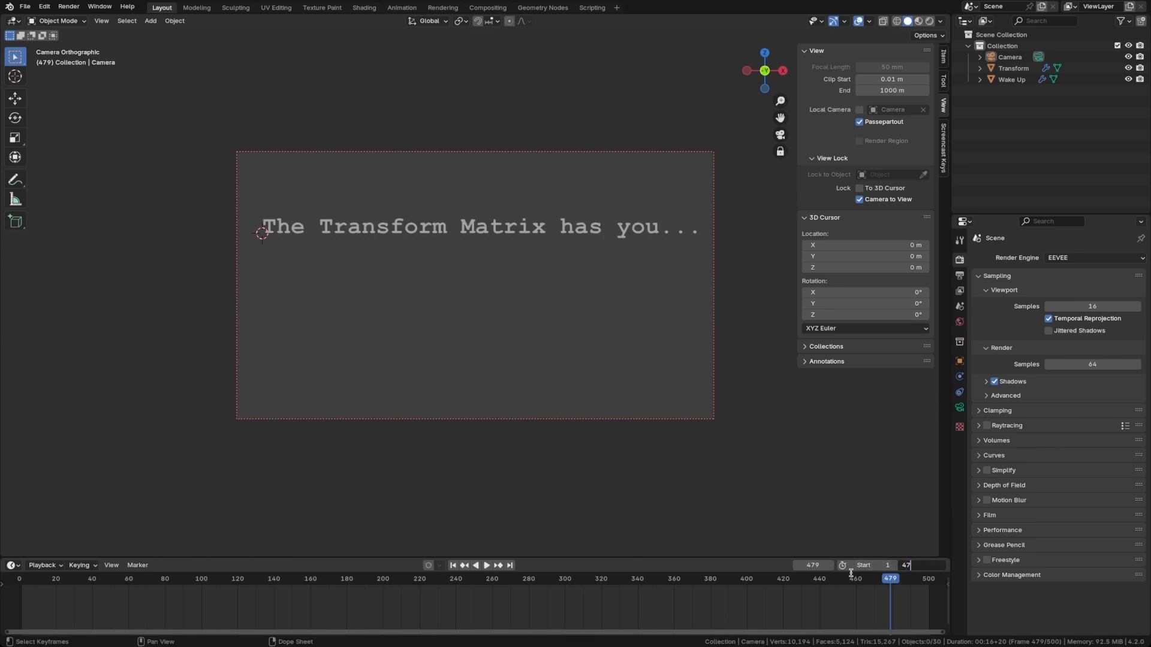
type("479")
key("Return")
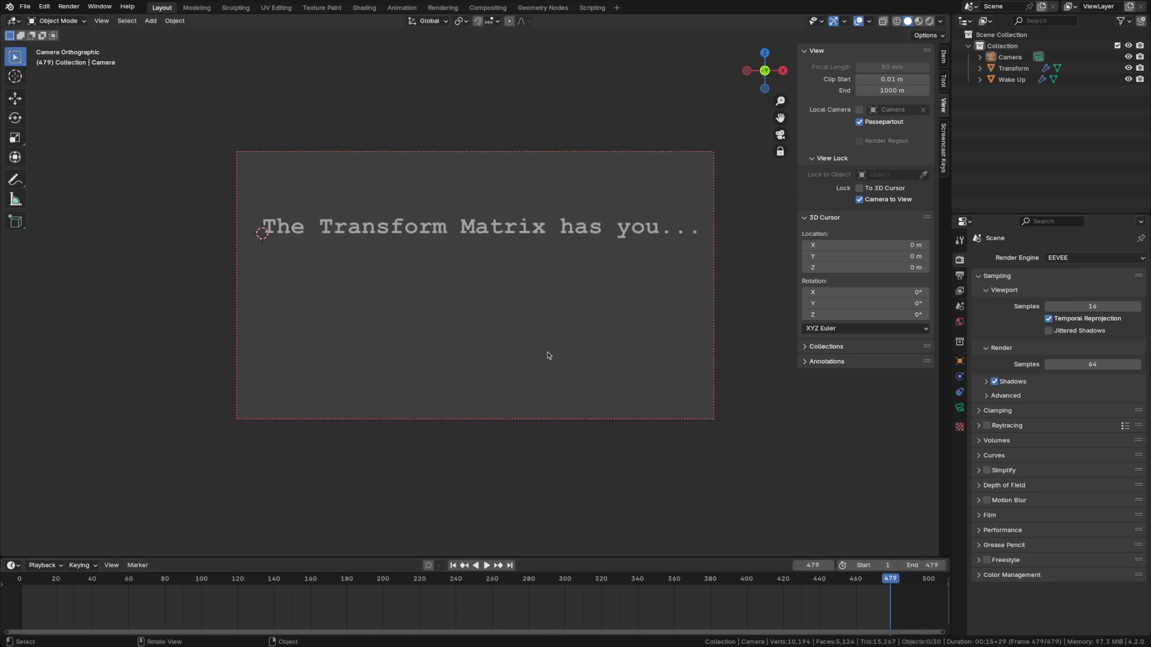
Switch the viewport to Material Preview shading with Scene World lighting enabled, check the glowing text, and save the file
key("z")
left_click(464, 310)
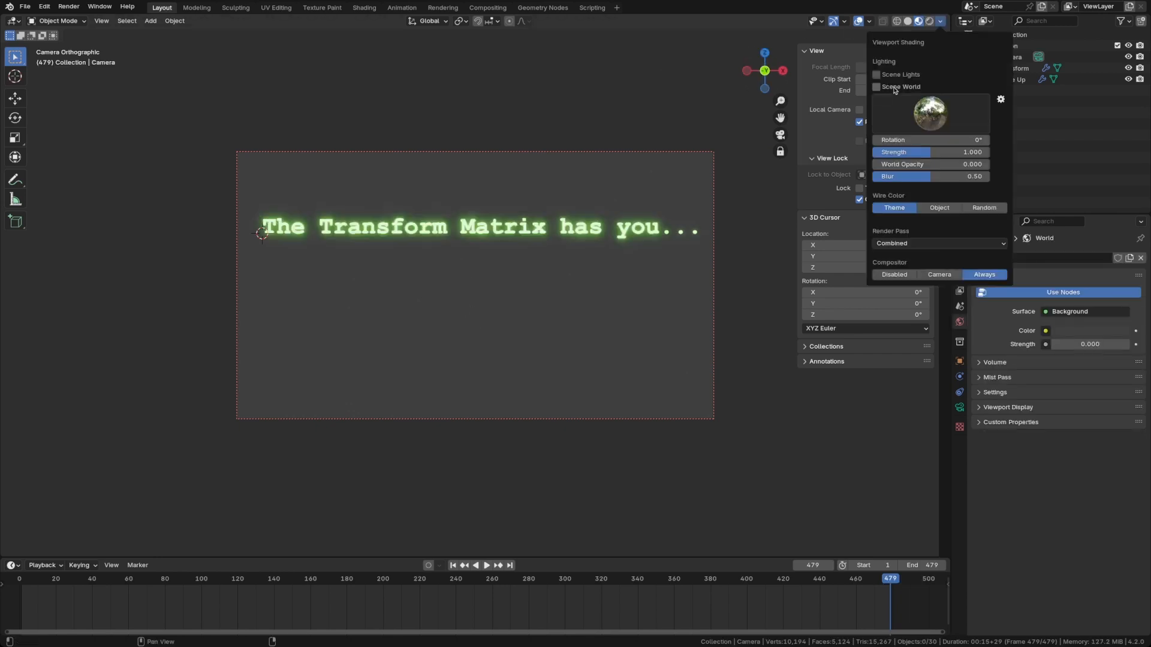
left_click(893, 87)
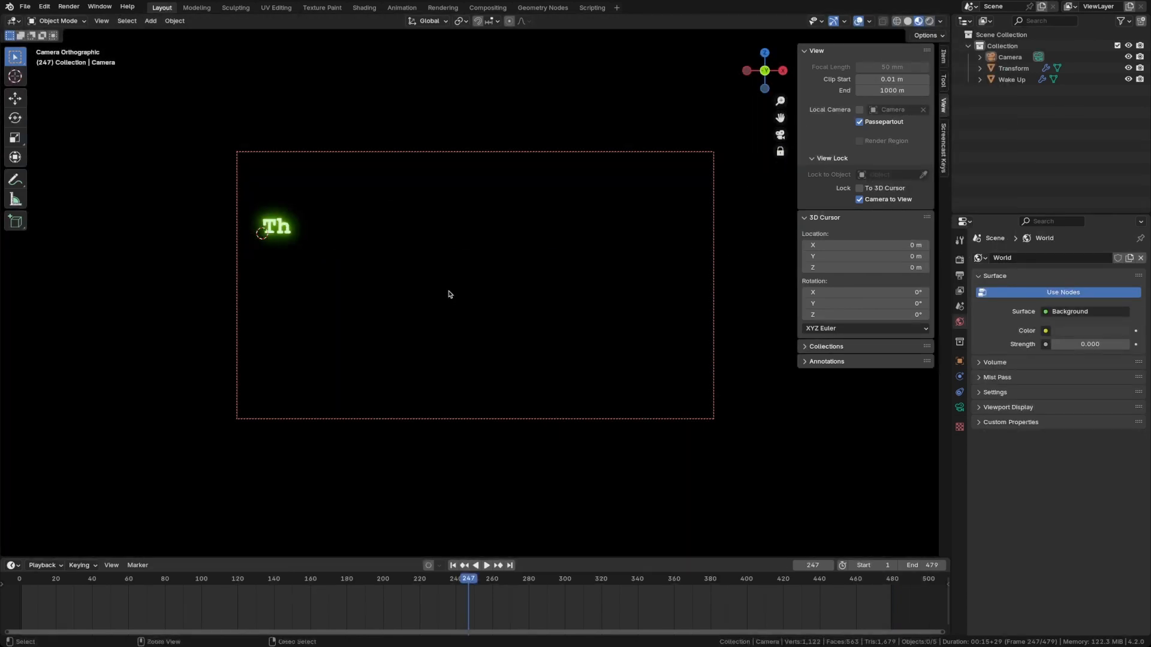
key("ctrl+s")
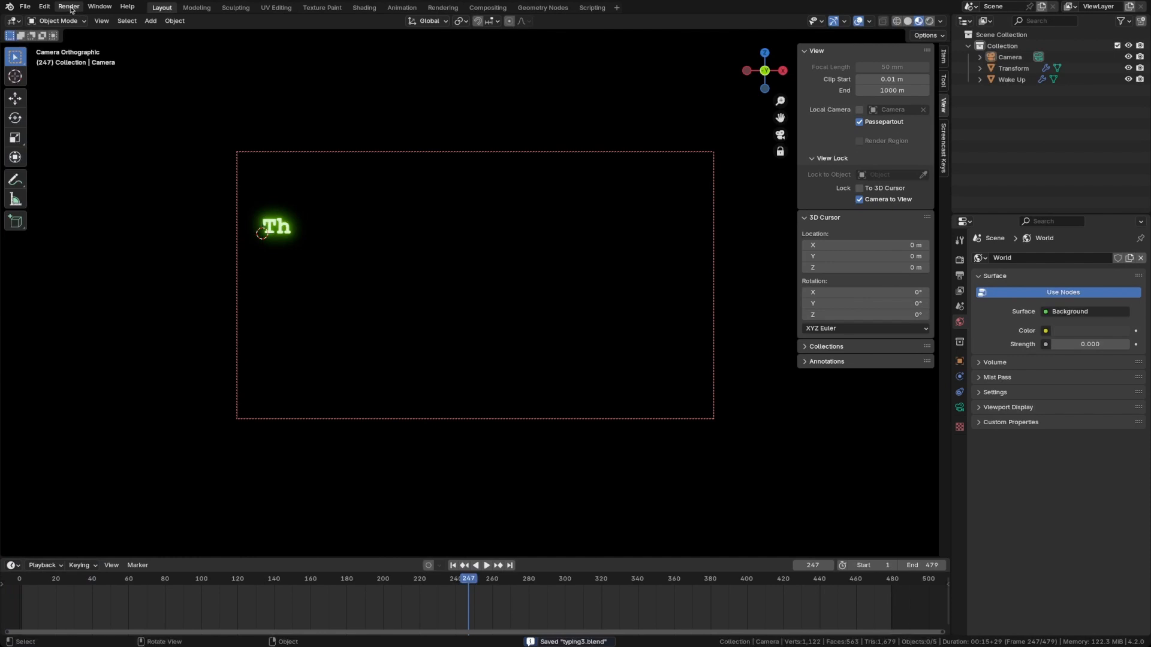